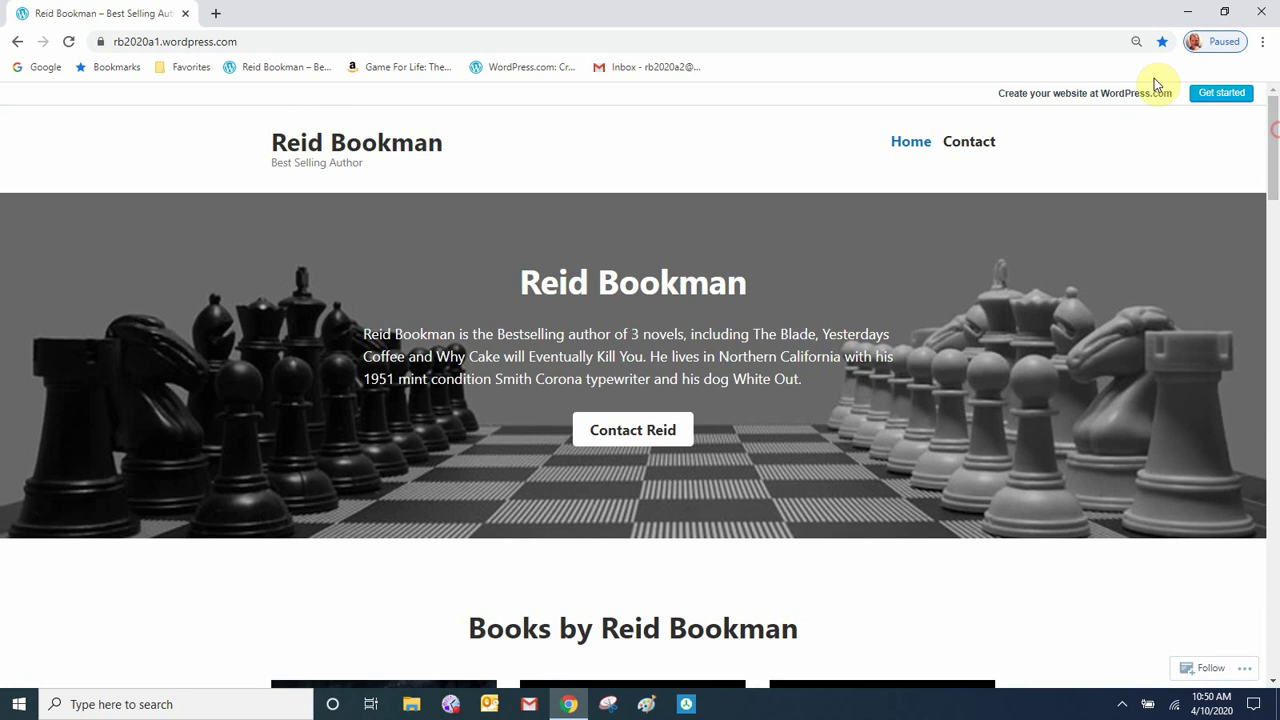
# - Sign up for a new WordPress.com account with an email address, username and password
pyautogui.click(535, 69)
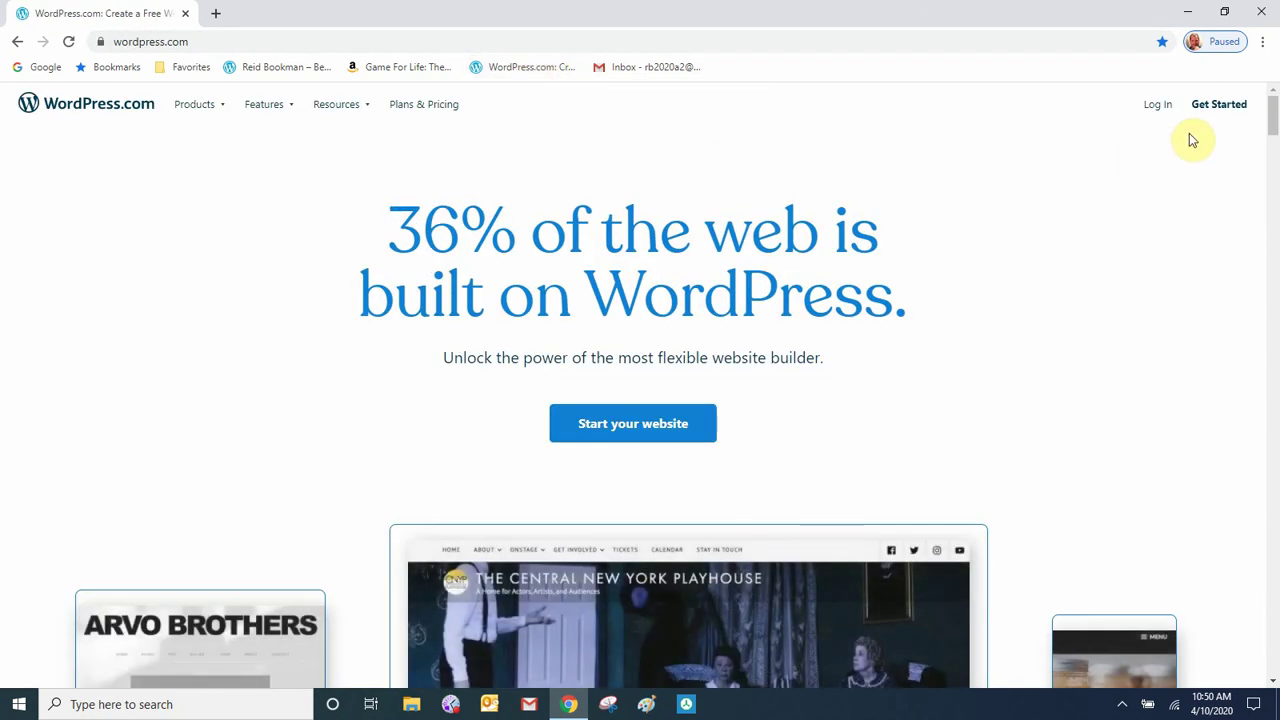
pyautogui.click(1216, 108)
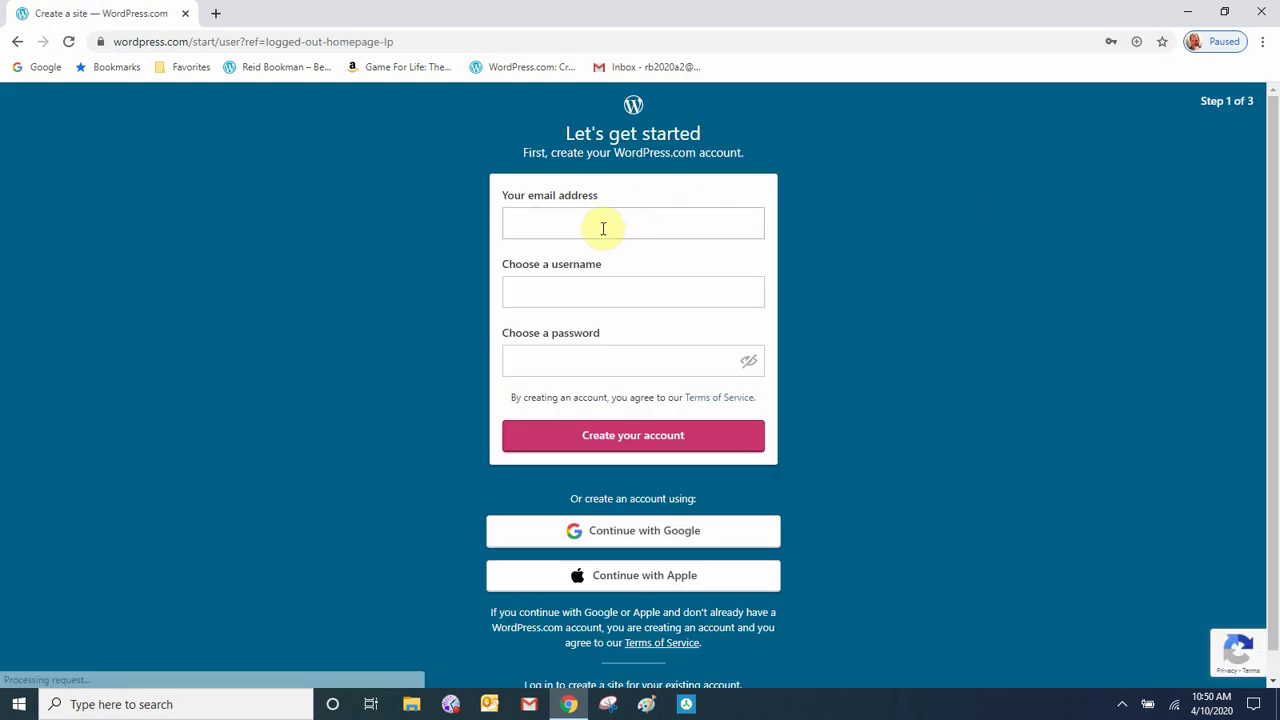
pyautogui.click(603, 228)
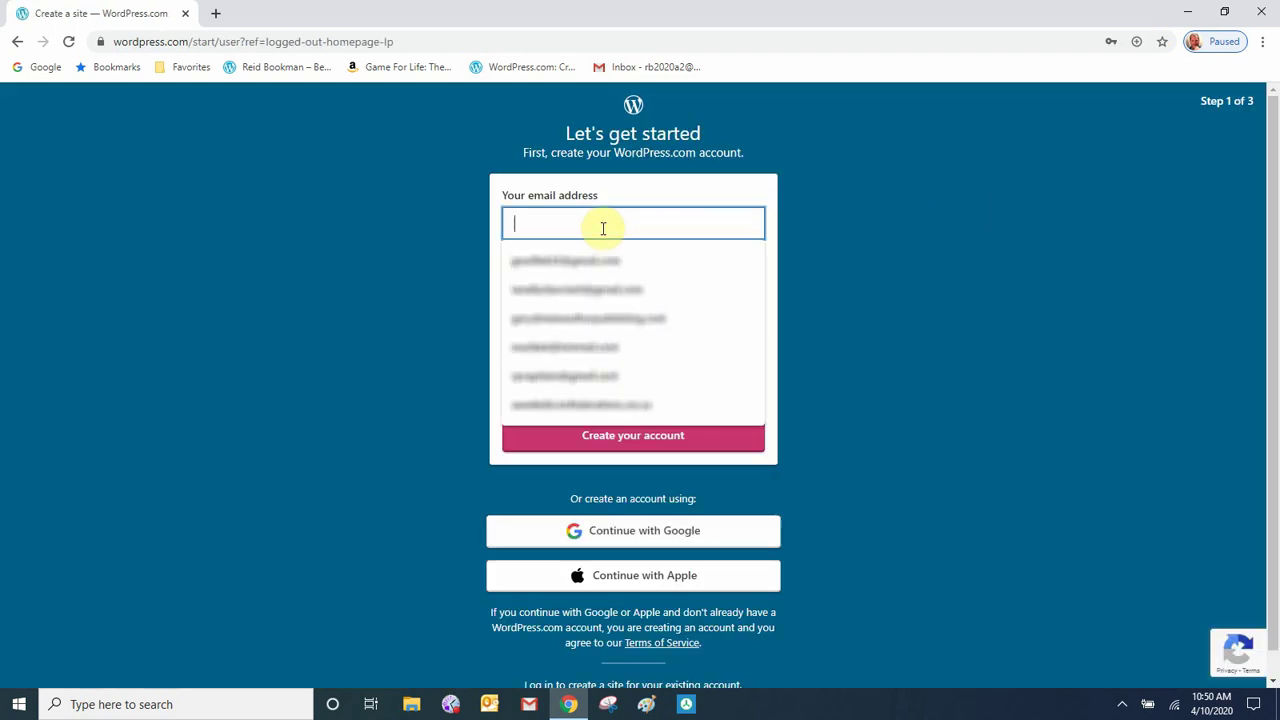
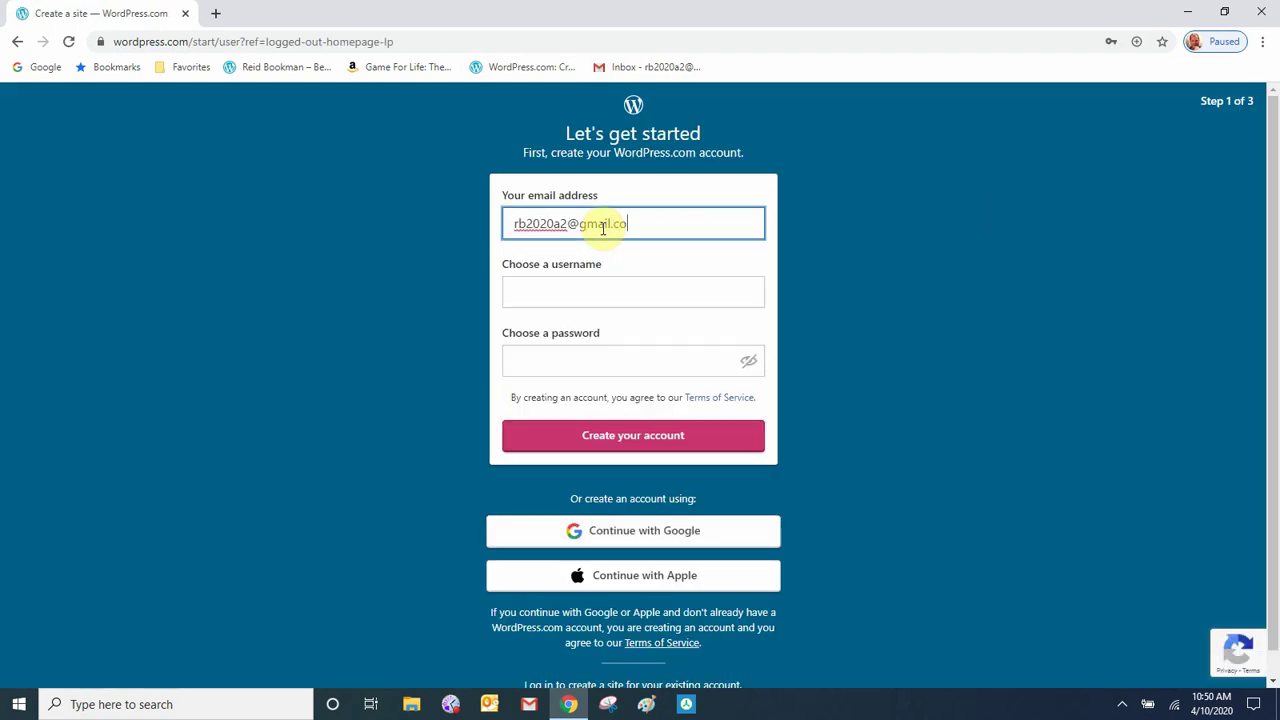
pyautogui.click(521, 294)
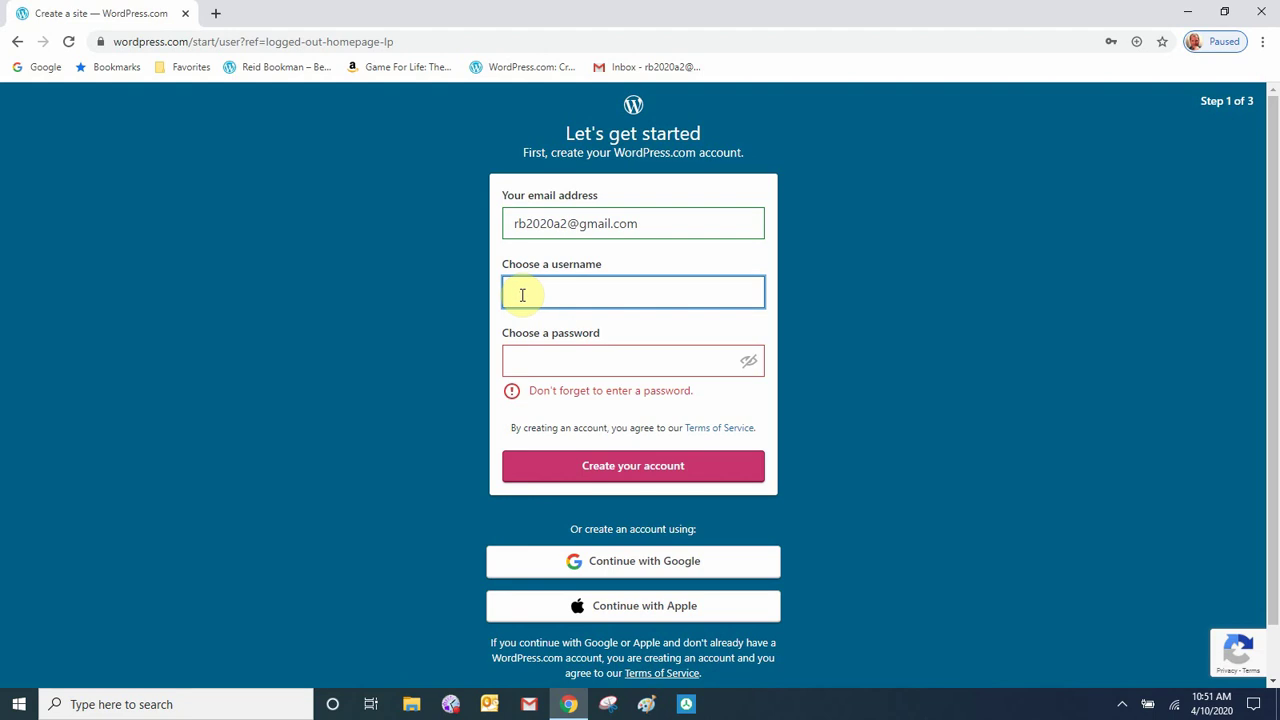
pyautogui.press('Tab')
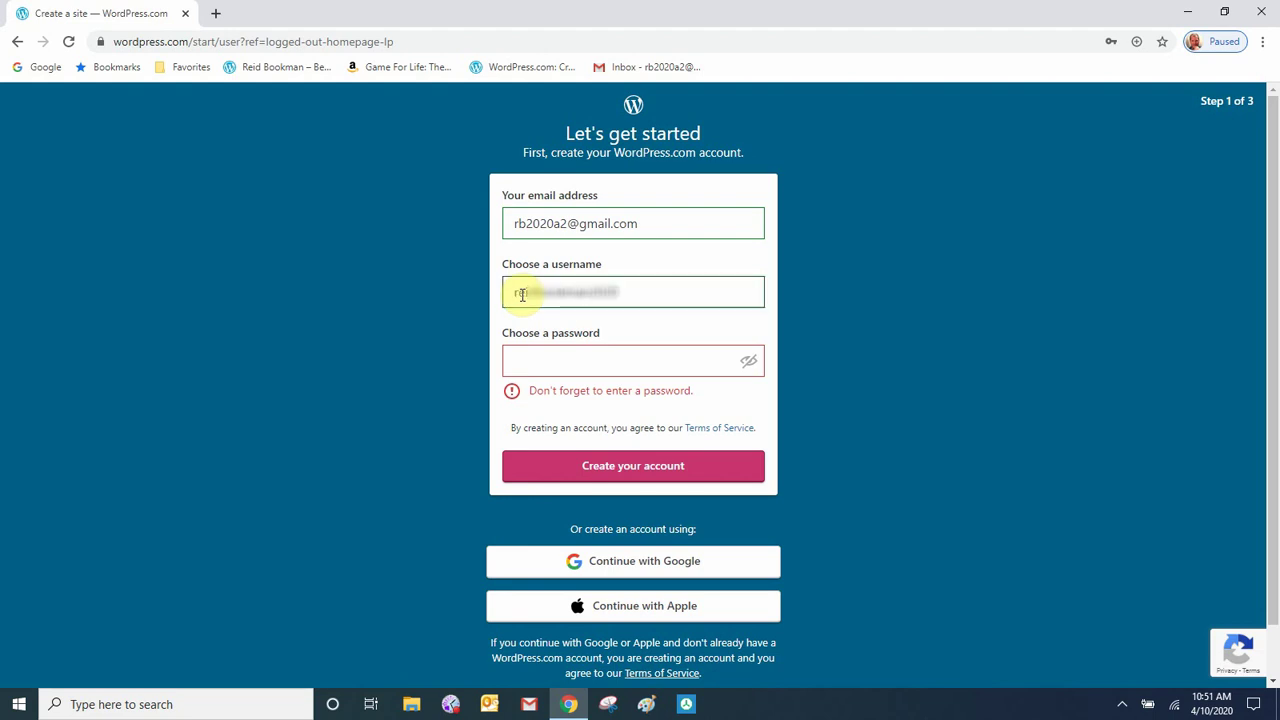
pyautogui.click(528, 367)
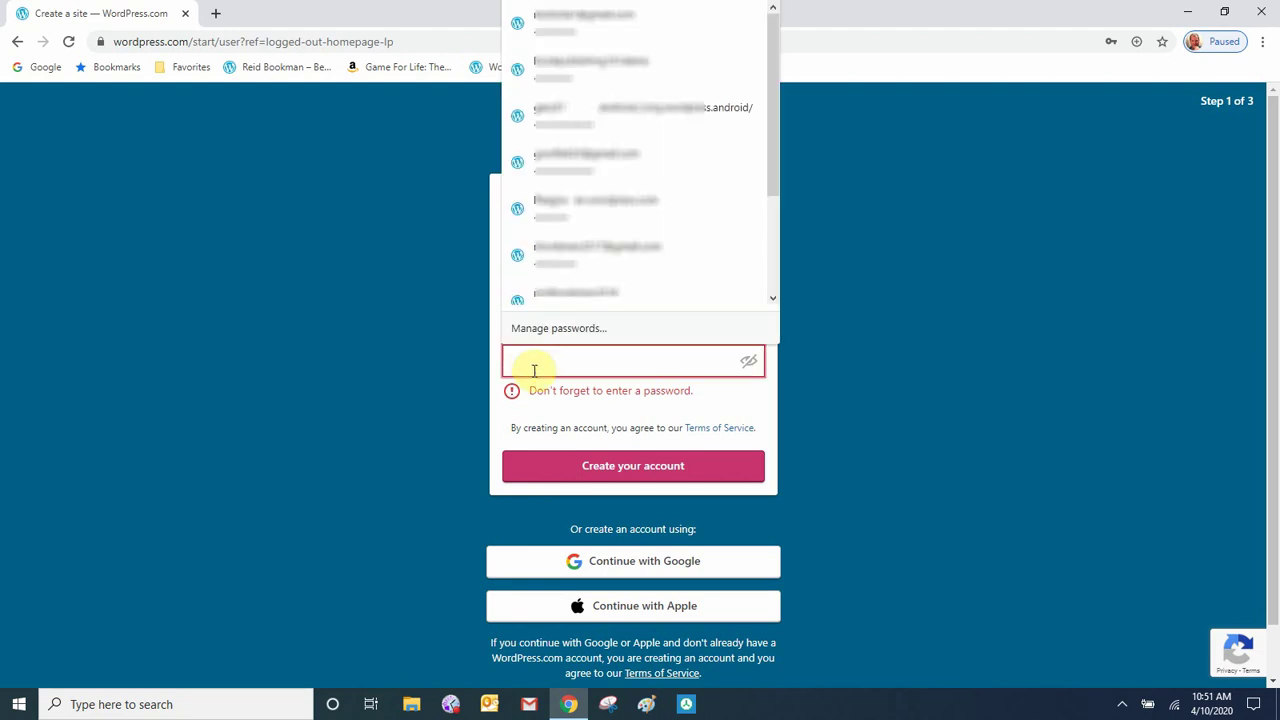
pyautogui.write('***********')
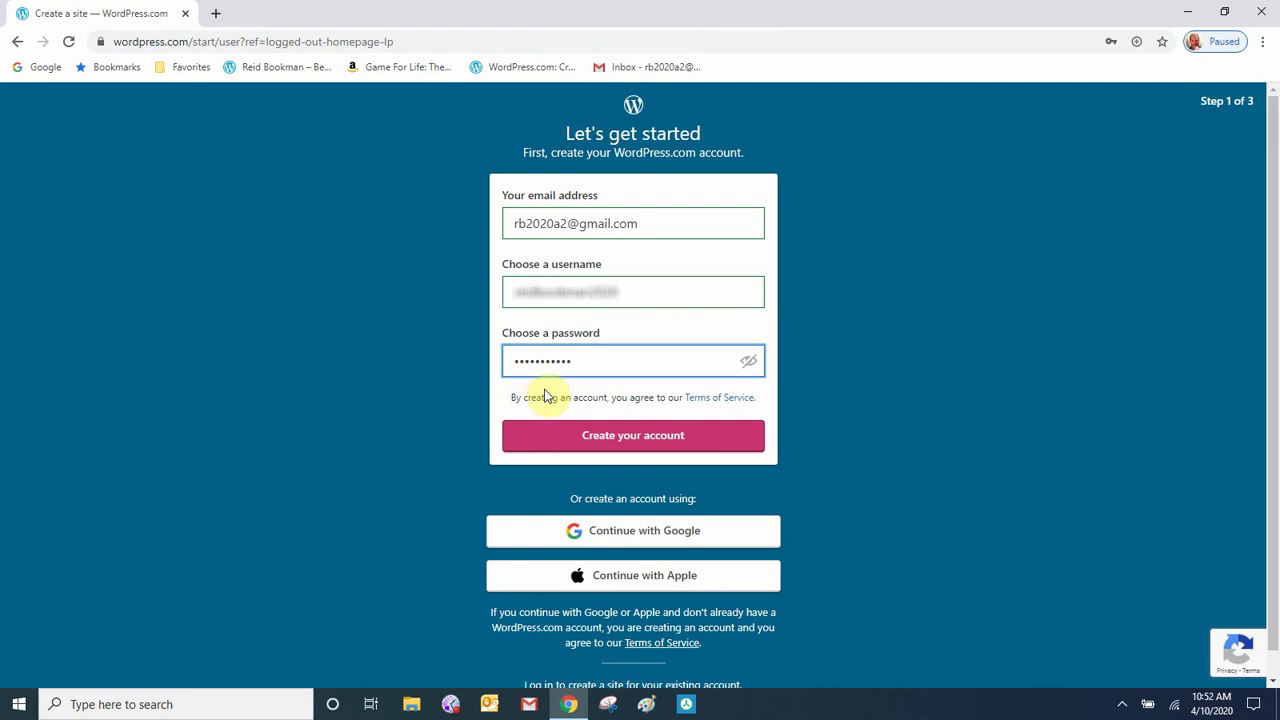
pyautogui.click(601, 442)
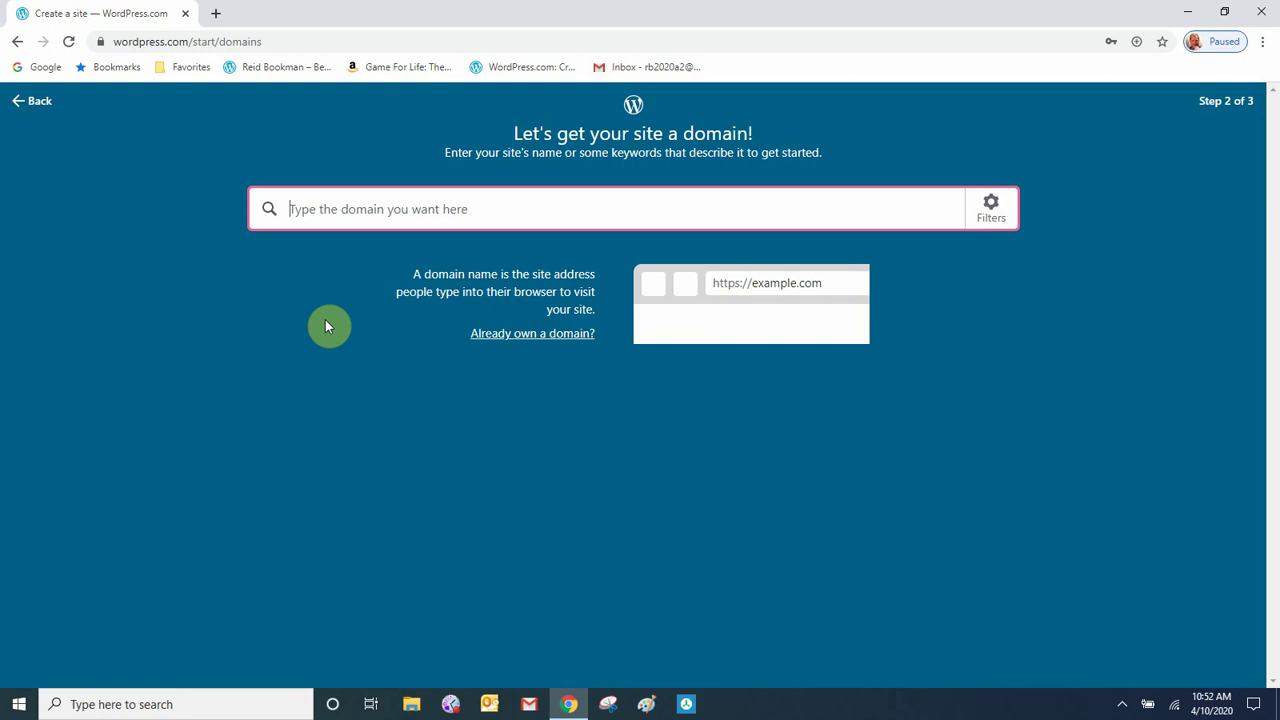
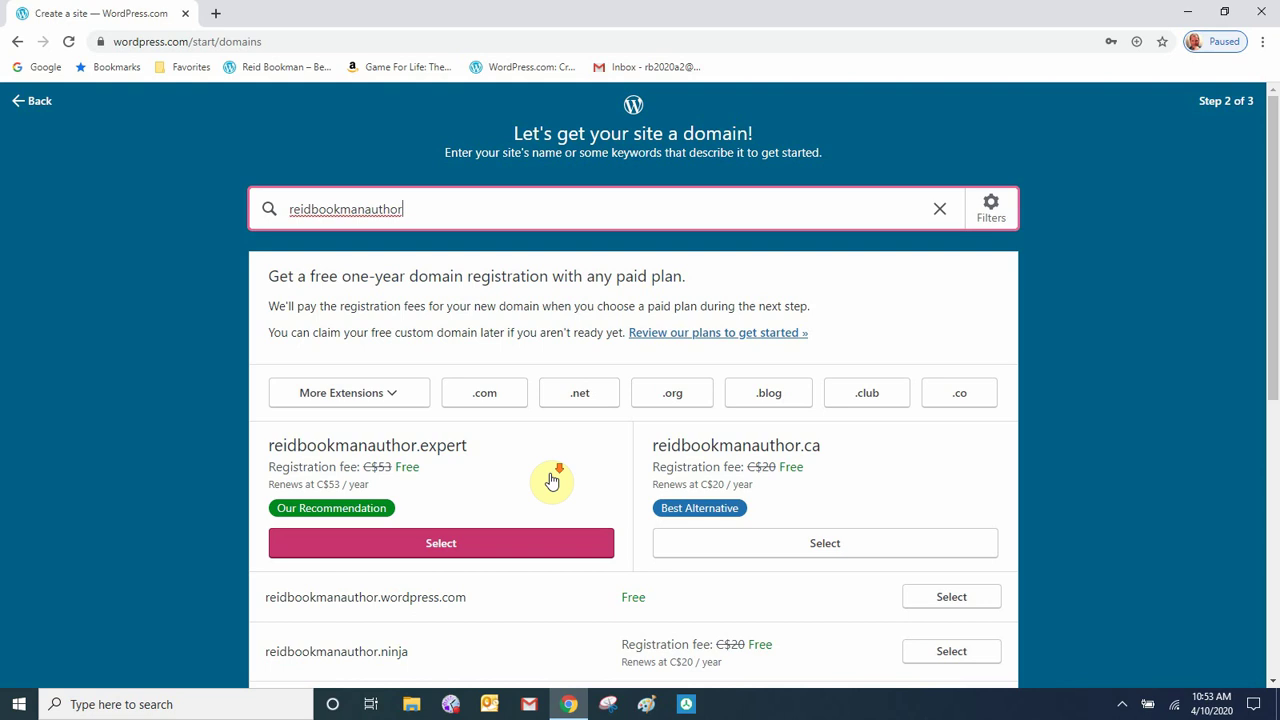
# - Pick the author's free .wordpress.com address and start with the free plan instead of a paid one
pyautogui.scroll(-2, 549, 478)
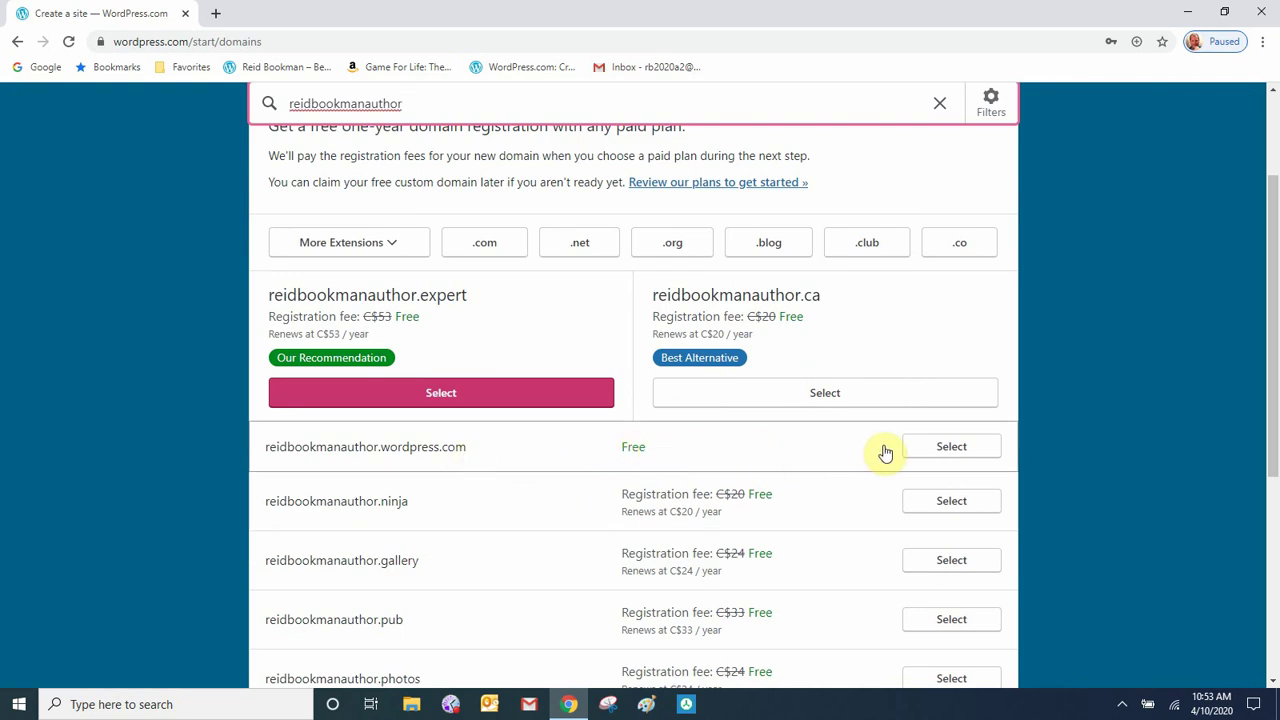
pyautogui.click(960, 448)
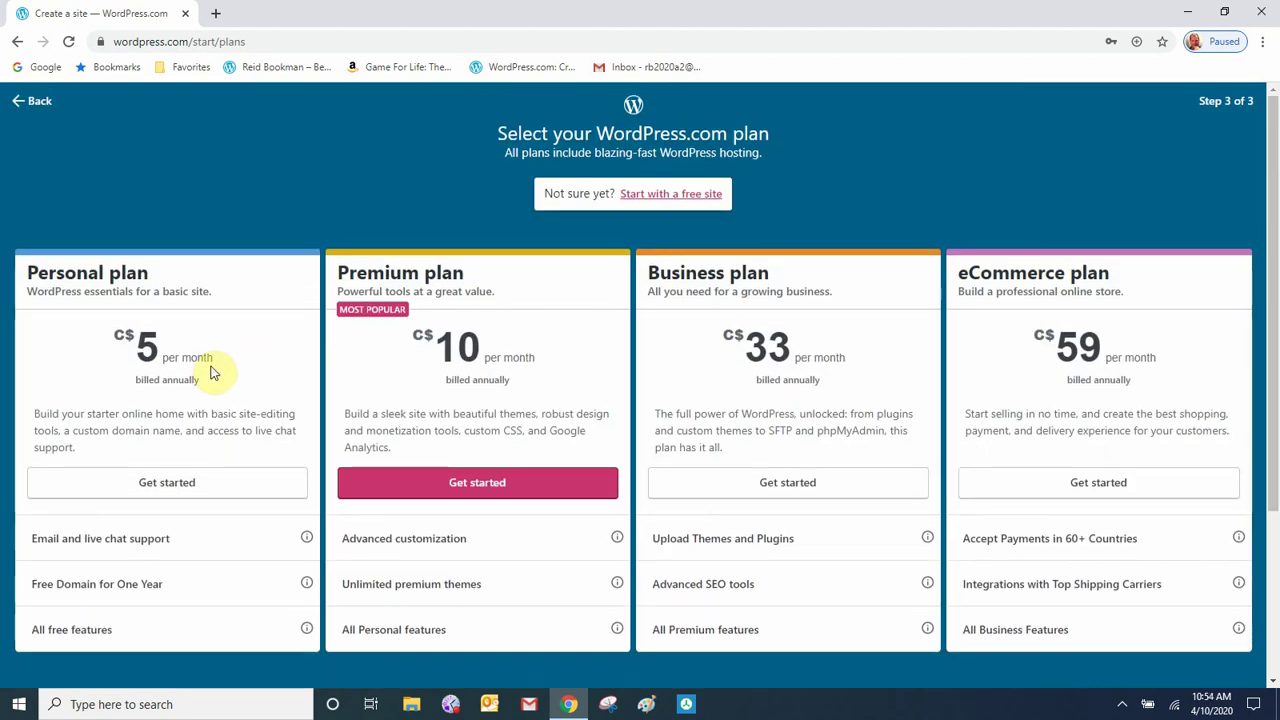
pyautogui.click(662, 195)
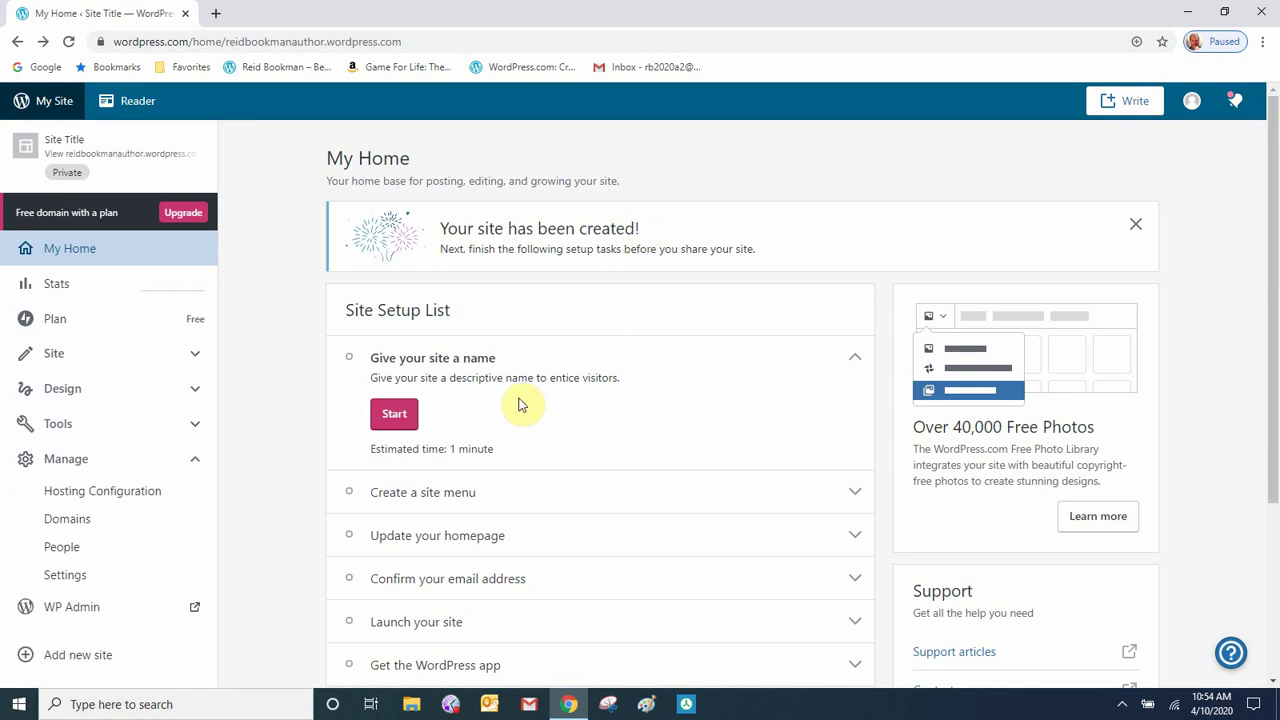
# - Set the site title to the author's name and the tagline to 'Best Selling Author', then save
pyautogui.click(402, 417)
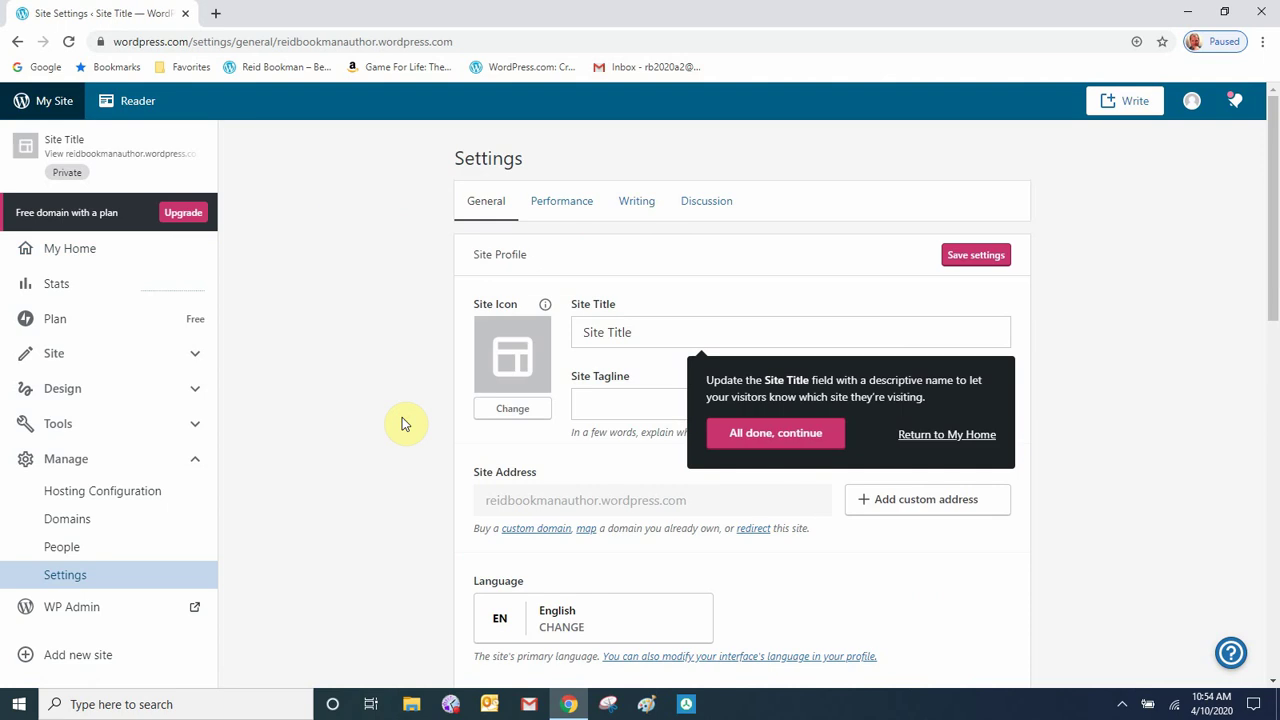
pyautogui.click(647, 335)
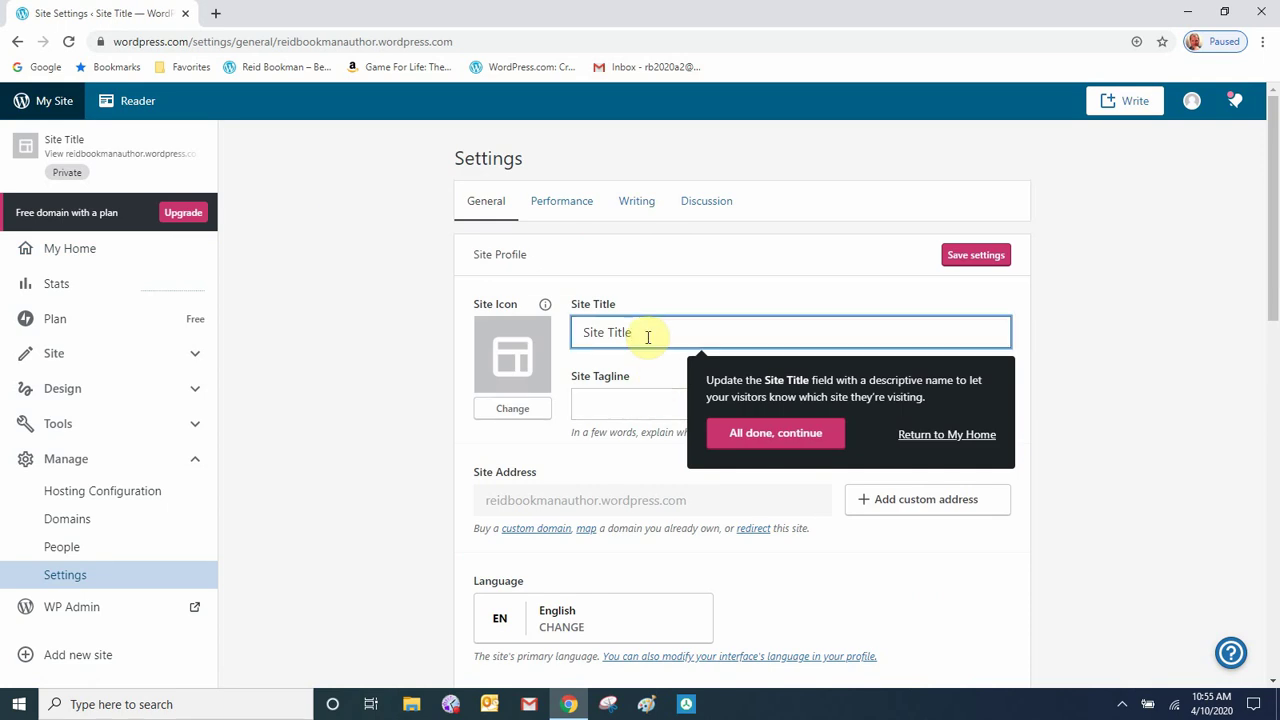
pyautogui.press('BackSpace')
pyautogui.press('BackSpace')
pyautogui.press('BackSpace')
pyautogui.press('BackSpace')
pyautogui.press('BackSpace')
pyautogui.press('BackSpace')
pyautogui.press('BackSpace')
pyautogui.press('BackSpace')
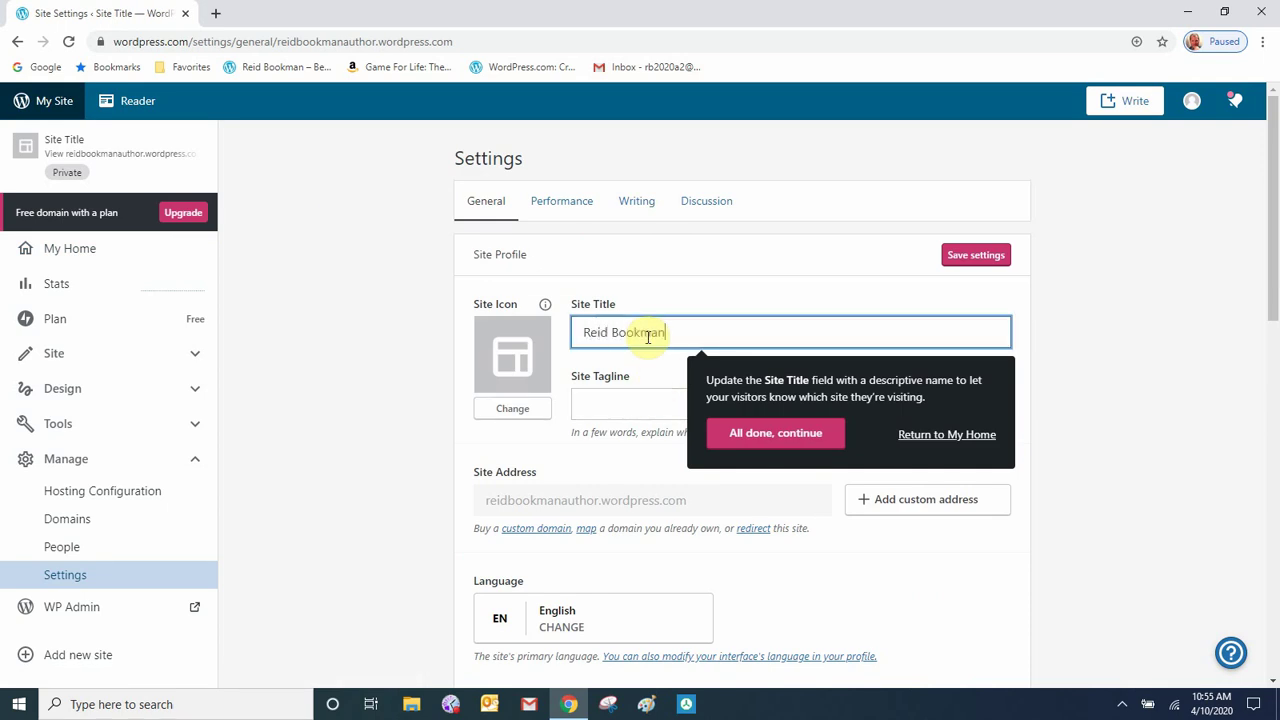
pyautogui.press('Tab')
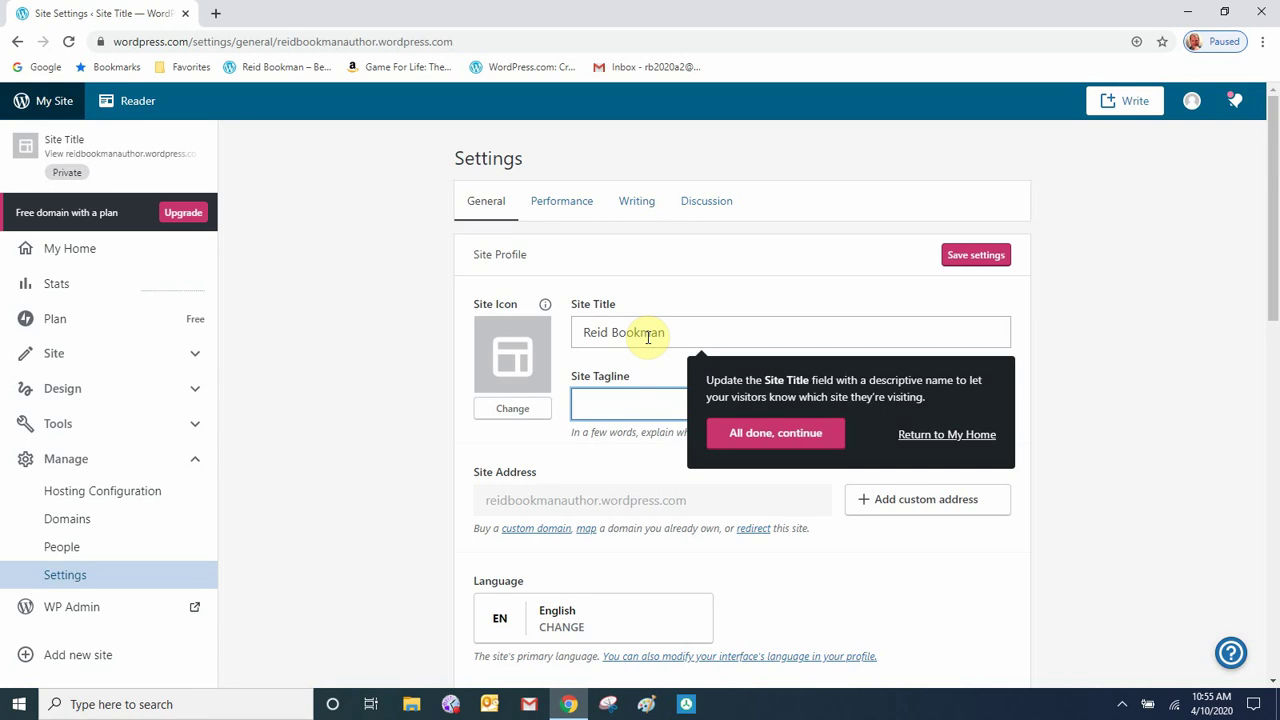
pyautogui.write('Best Selling Author')
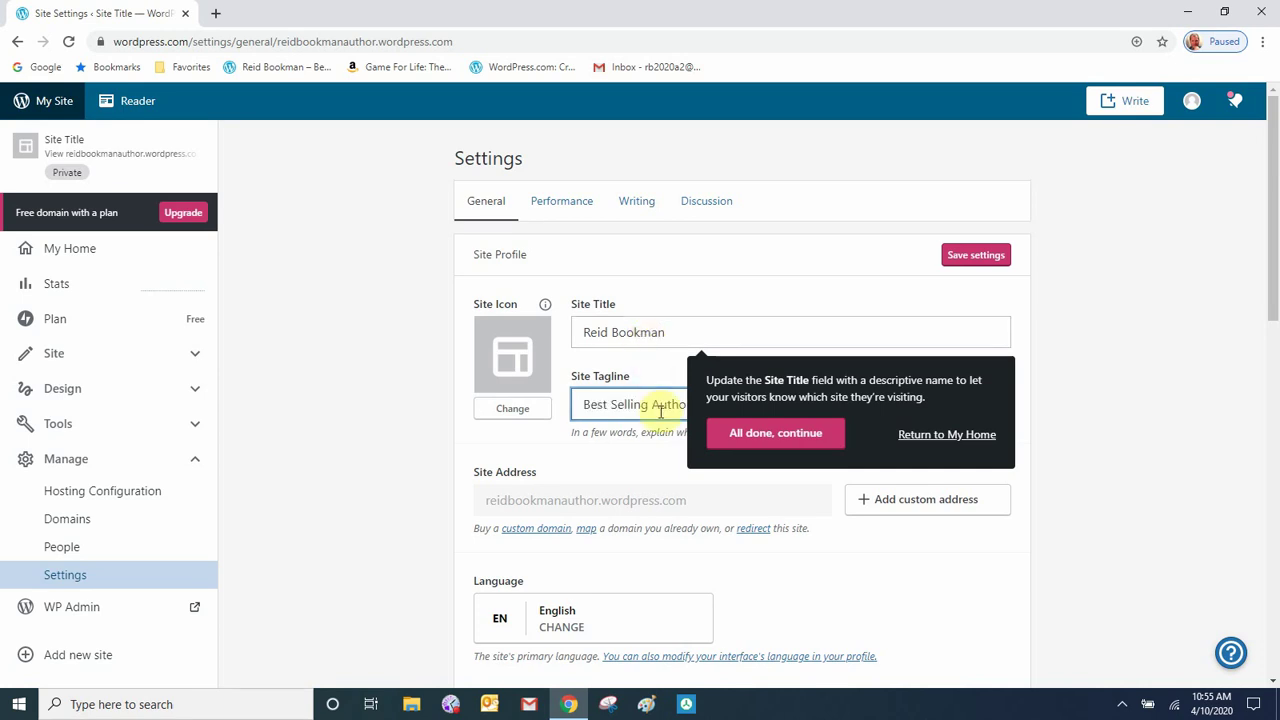
pyautogui.click(775, 432)
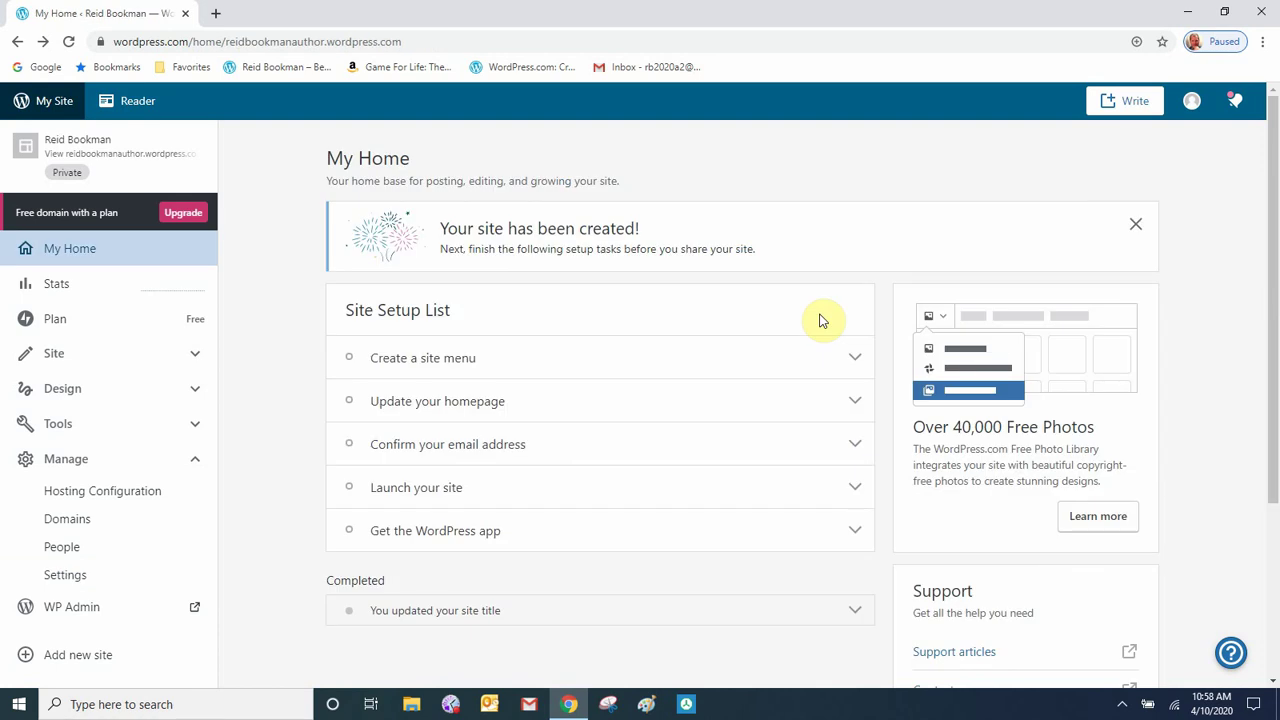
# - Confirm the account from the WordPress.com activation email in the Gmail inbox
pyautogui.click(680, 67)
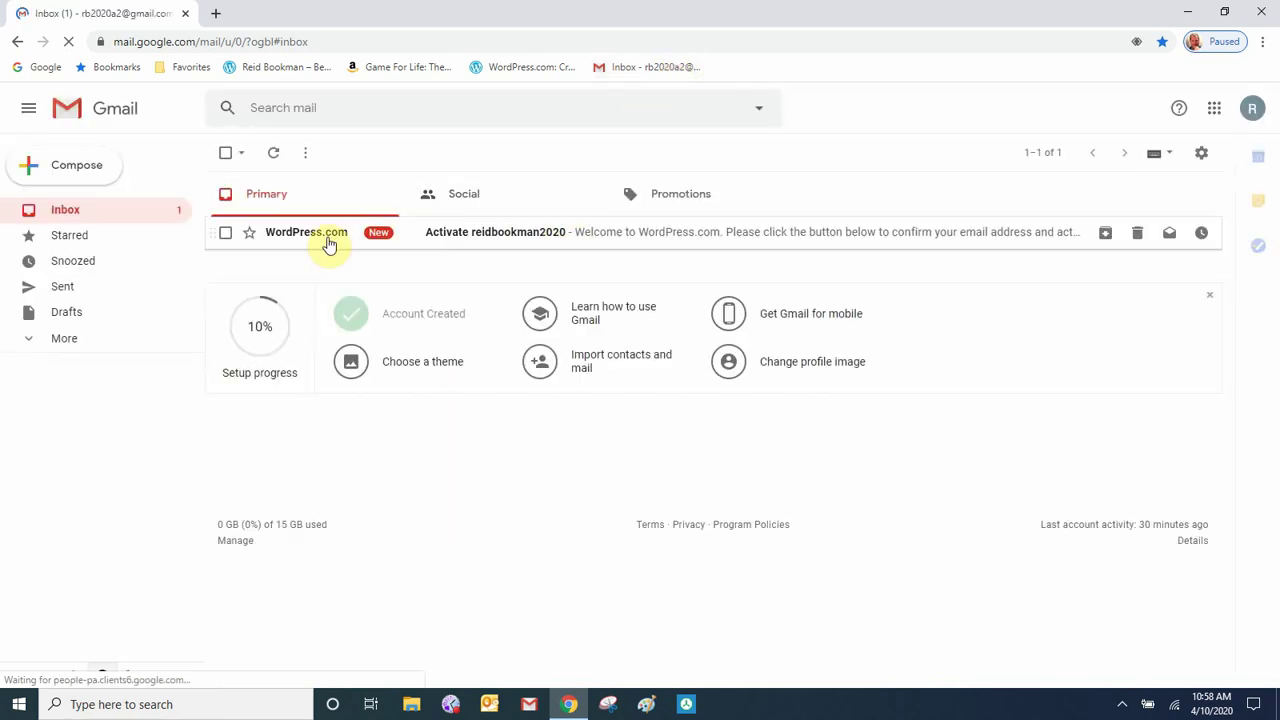
pyautogui.click(276, 237)
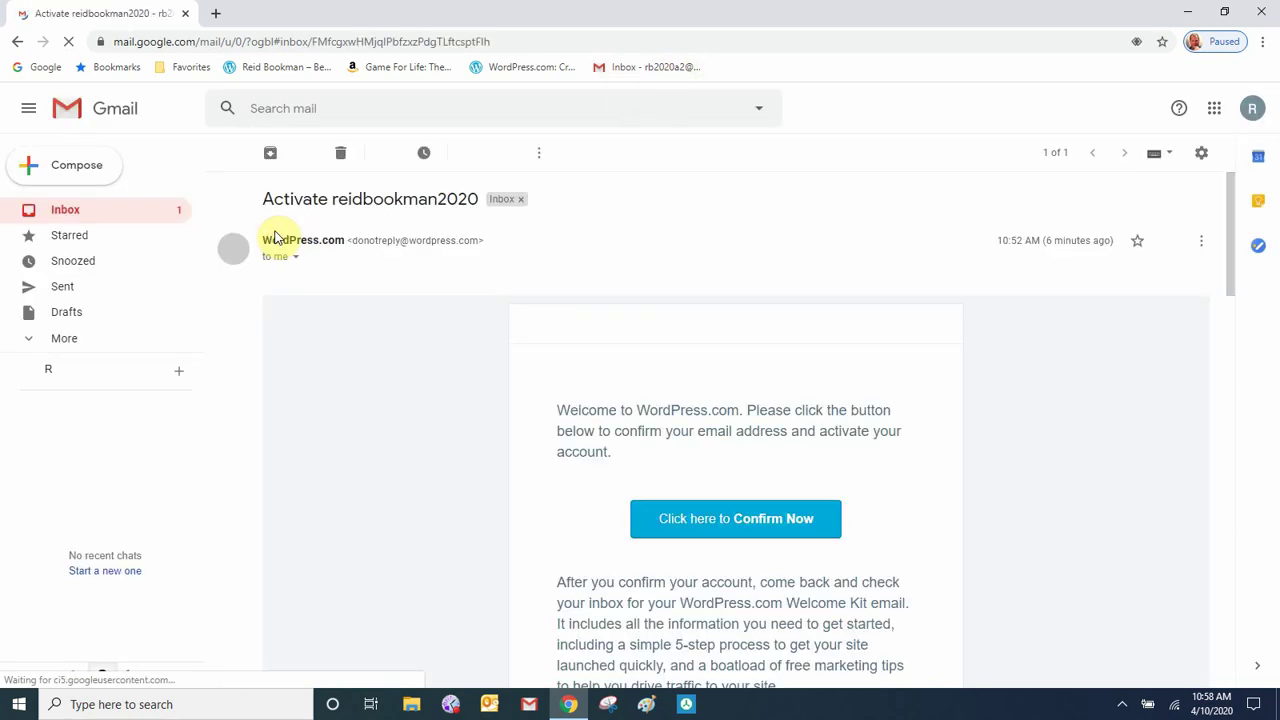
pyautogui.click(707, 540)
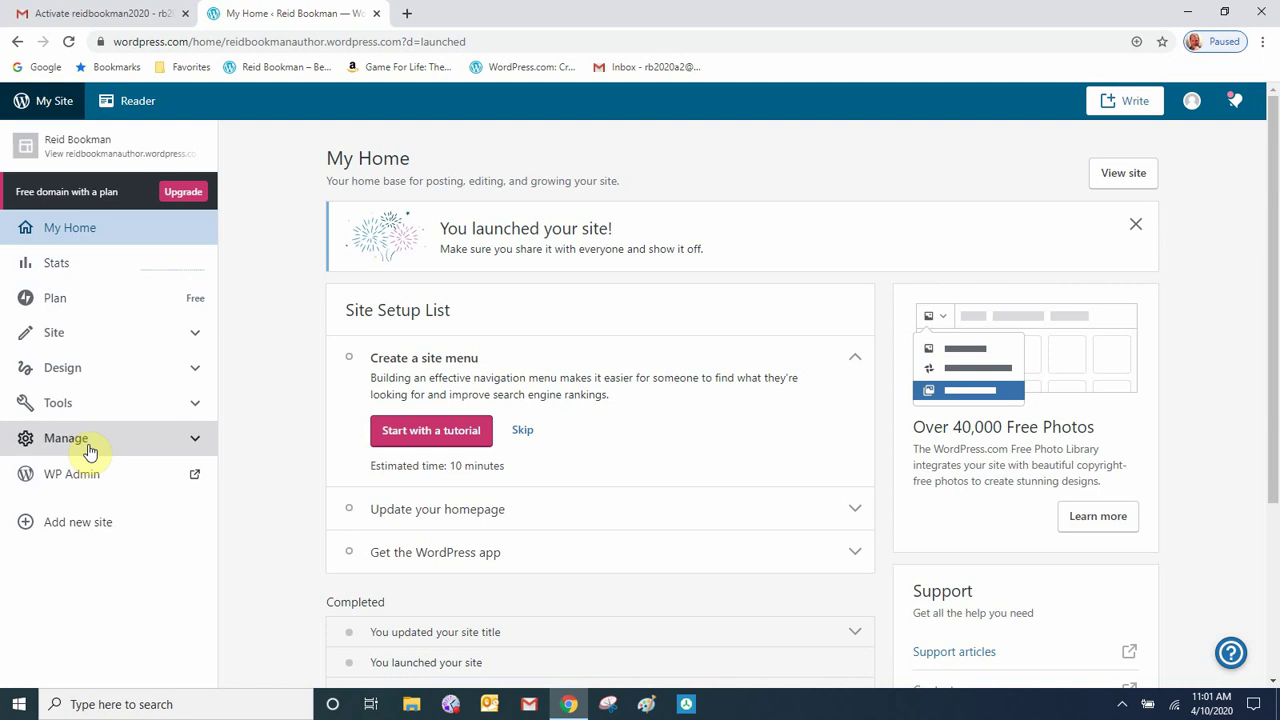
pyautogui.click(193, 340)
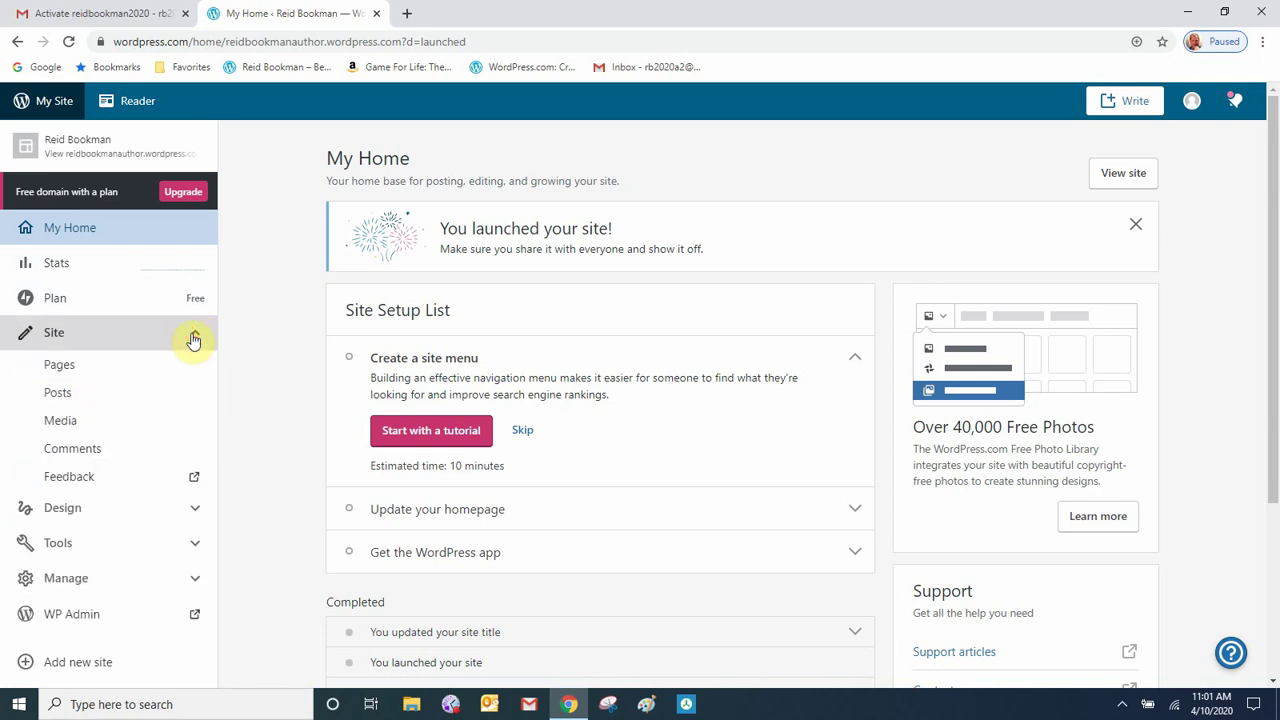
pyautogui.click(193, 338)
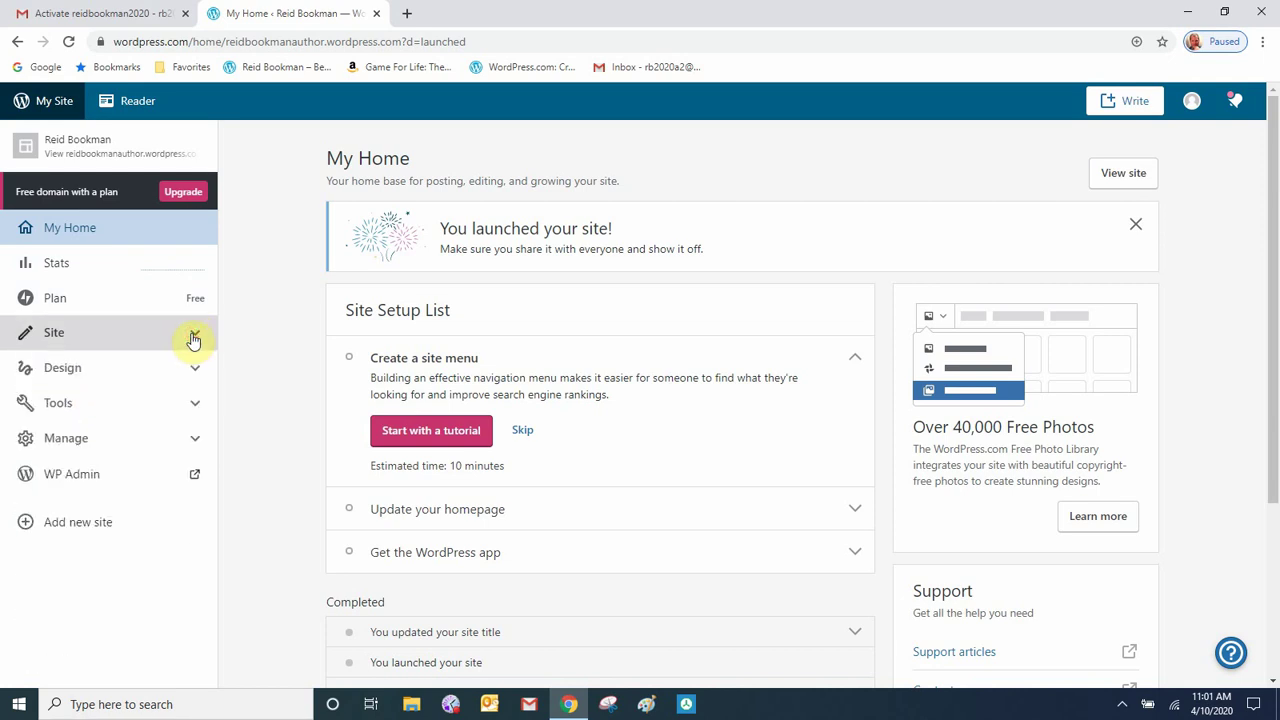
pyautogui.click(195, 372)
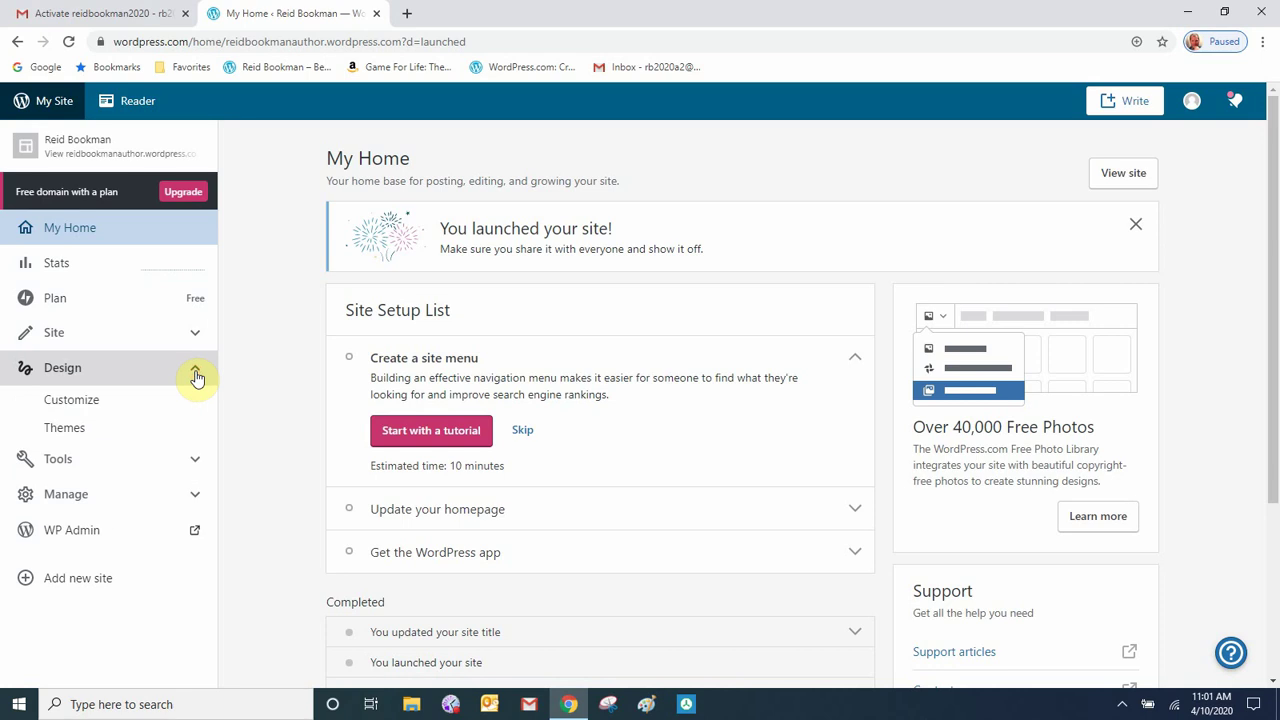
pyautogui.click(196, 374)
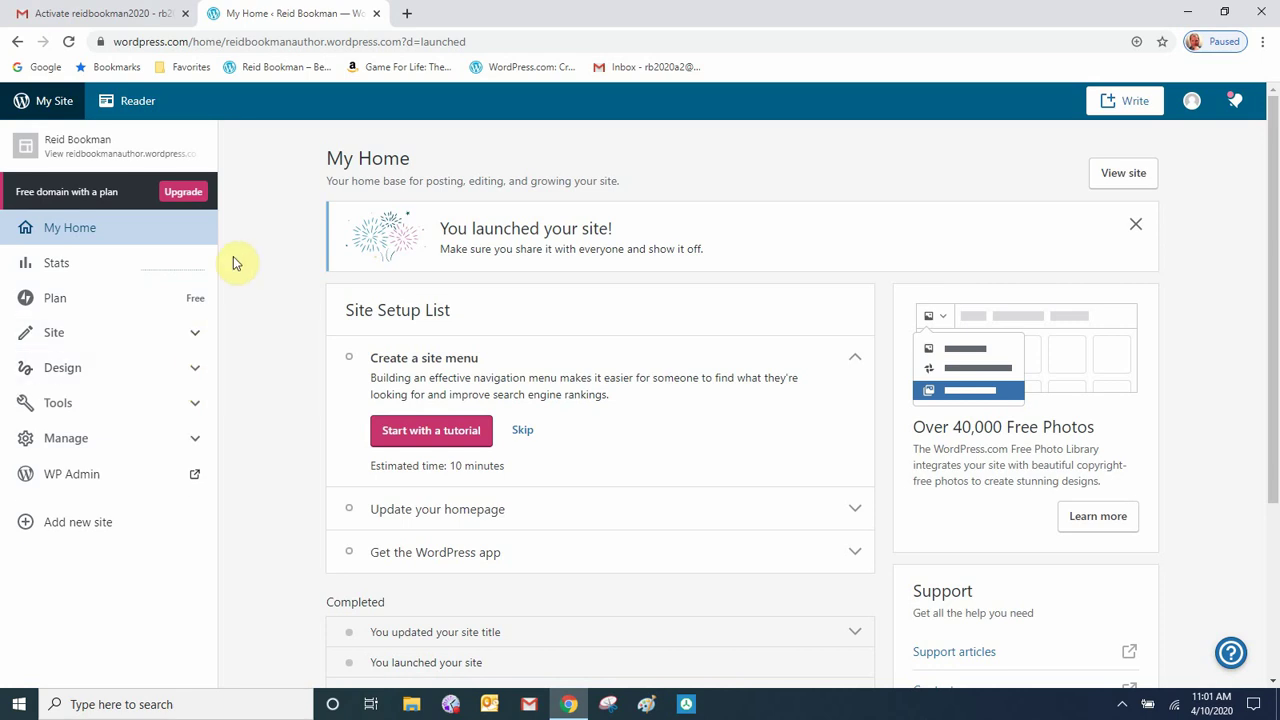
pyautogui.click(1117, 178)
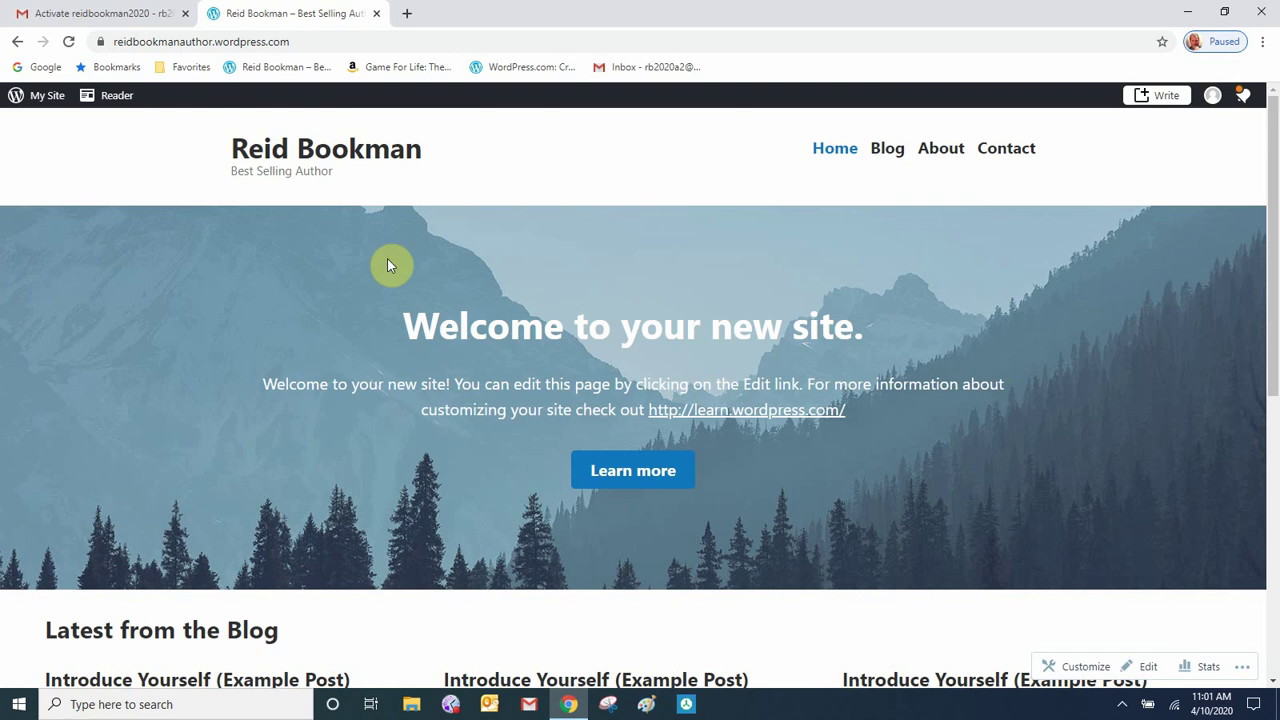
pyautogui.click(43, 98)
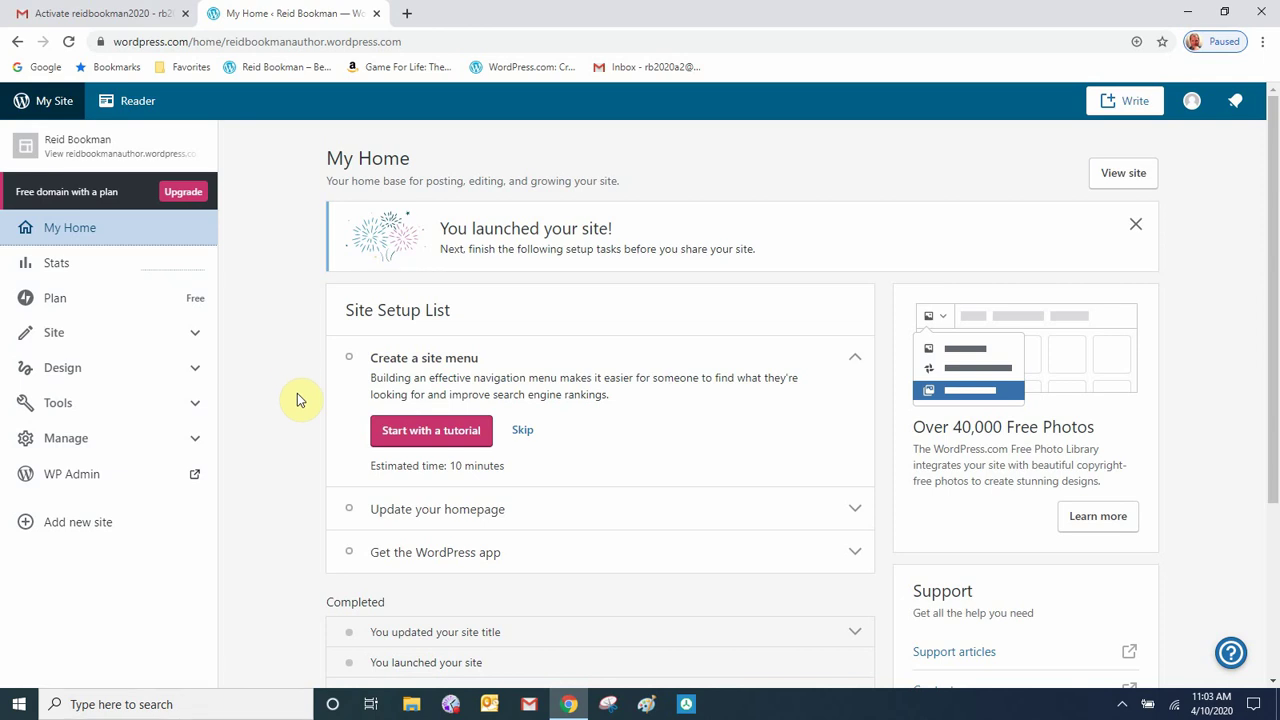
# - Browse the themes gallery and check Twenty Twenty's actions, keeping the current Hever theme
pyautogui.click(194, 368)
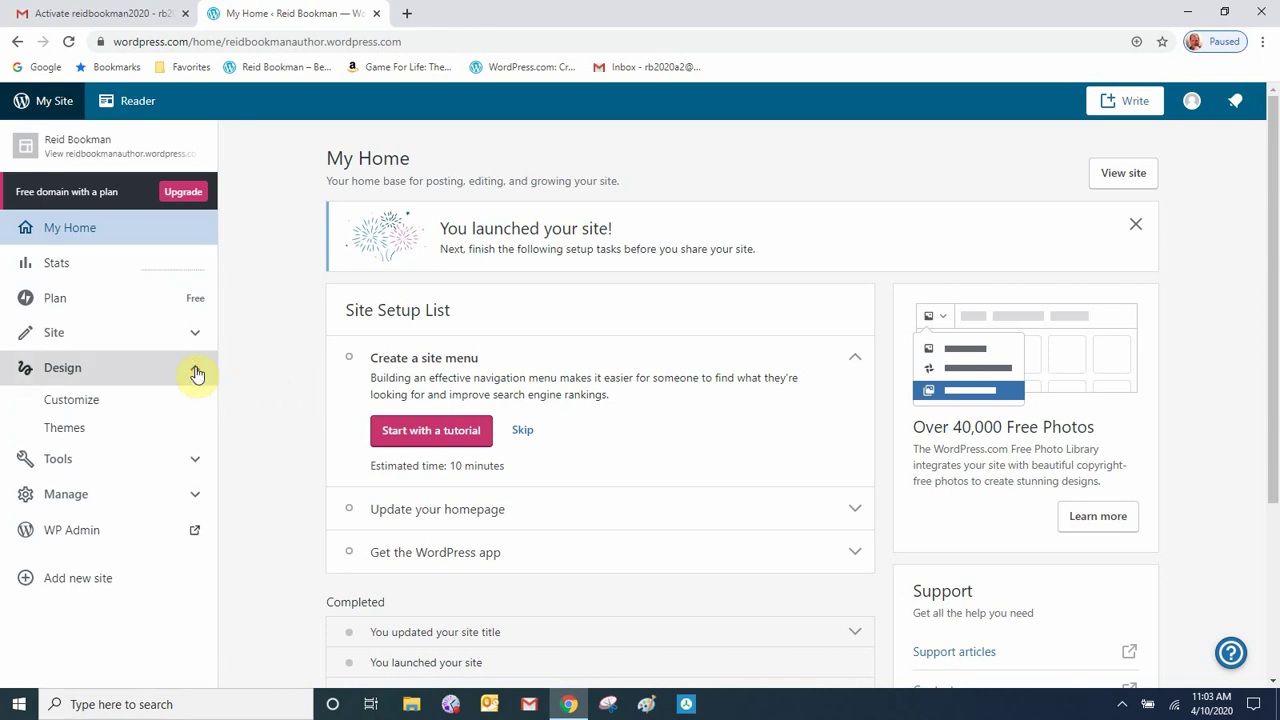
pyautogui.click(104, 428)
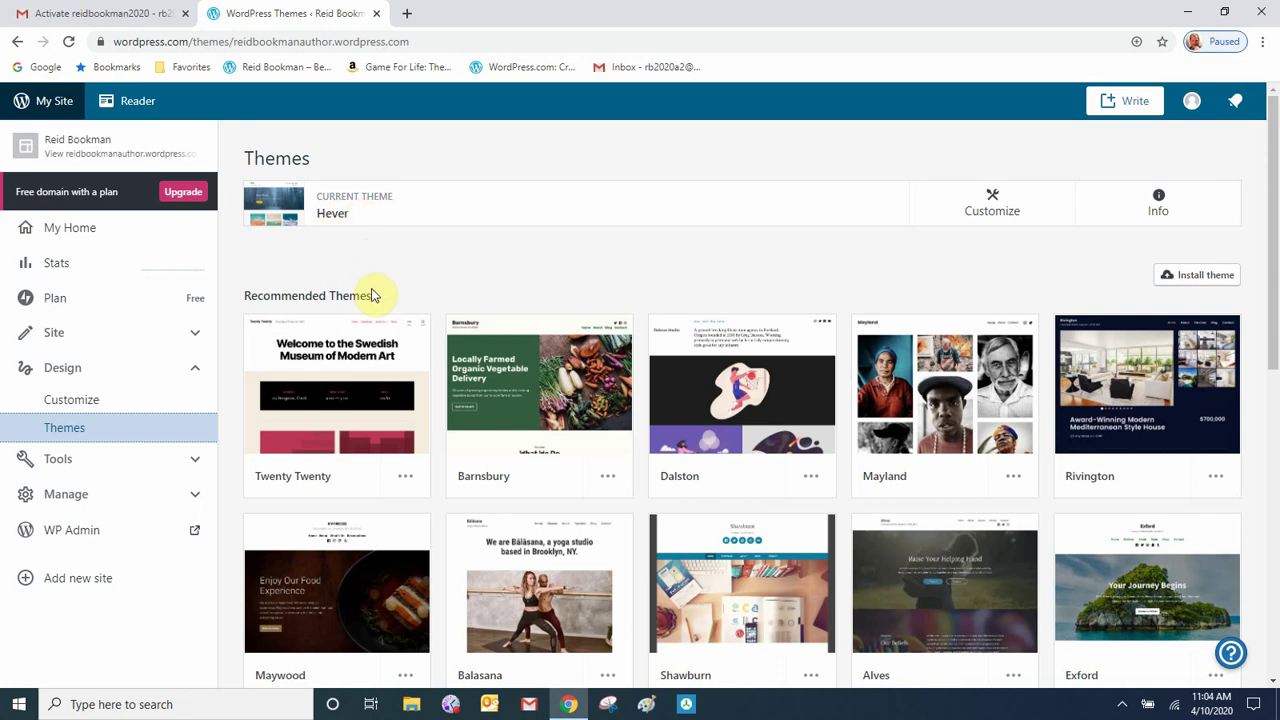
pyautogui.moveTo(366, 350)
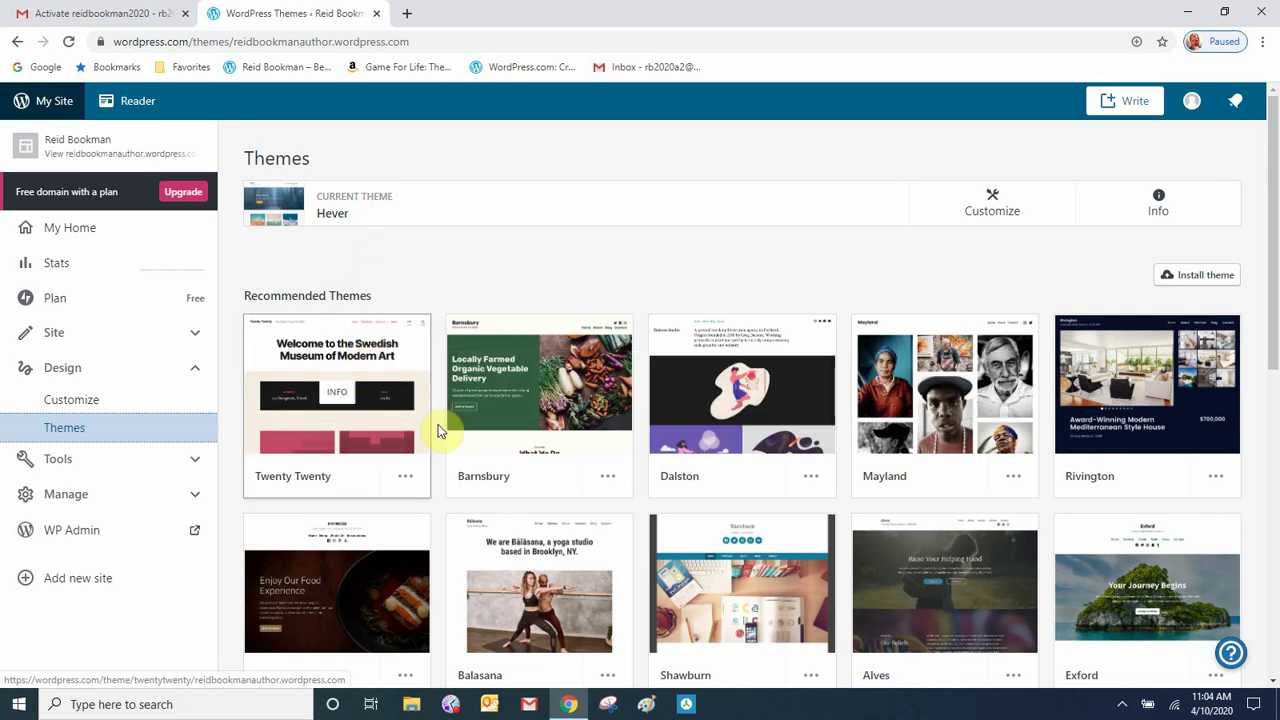
pyautogui.click(405, 477)
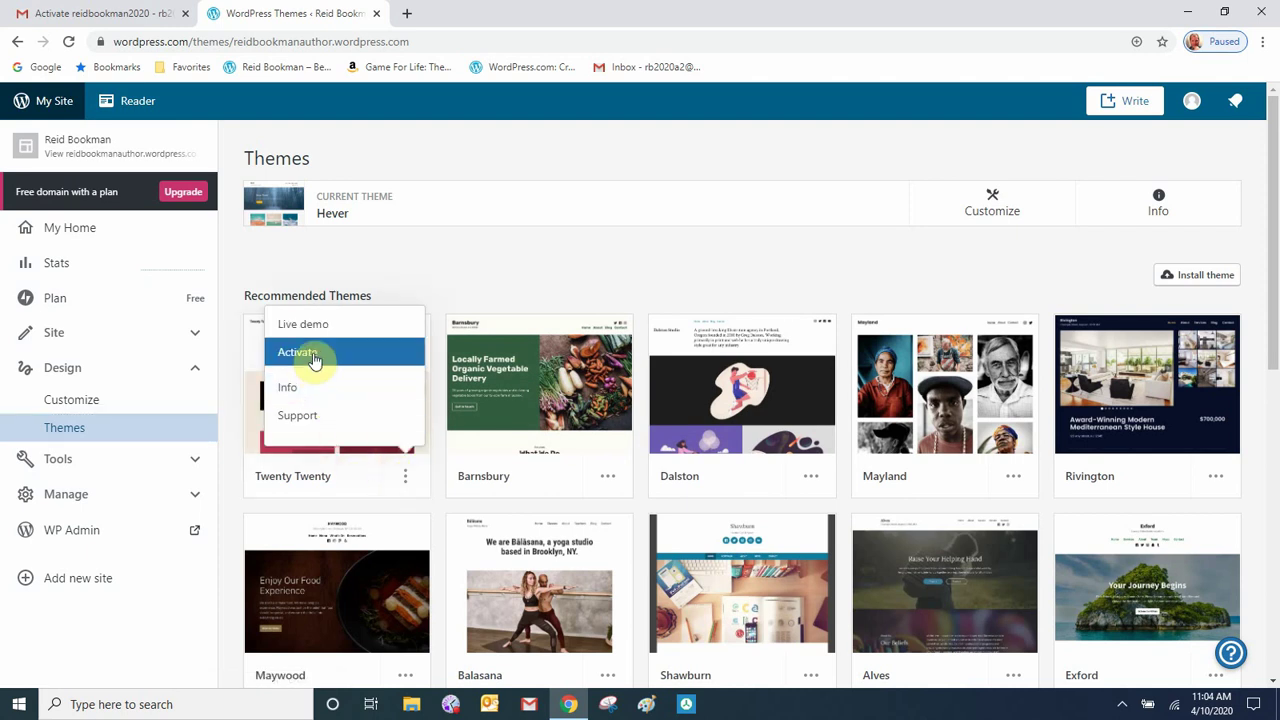
pyautogui.click(409, 266)
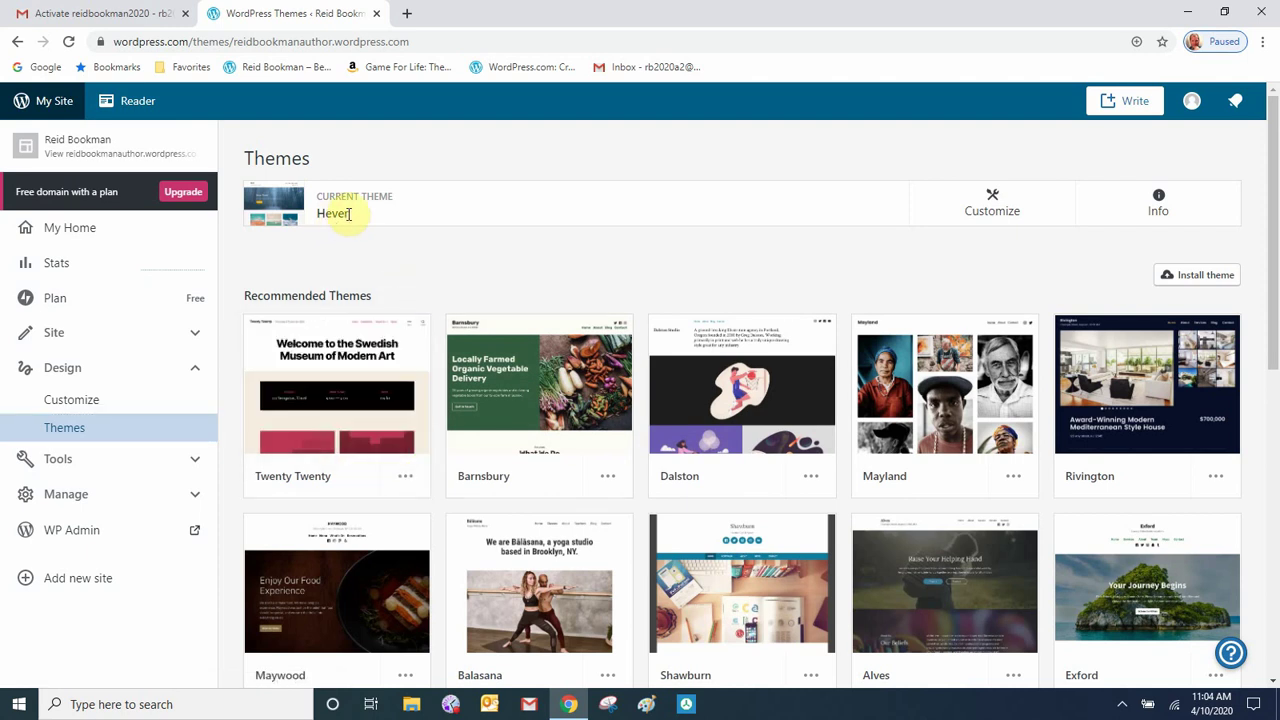
# - Go to the site's Pages list from the Site section of the sidebar
pyautogui.click(195, 372)
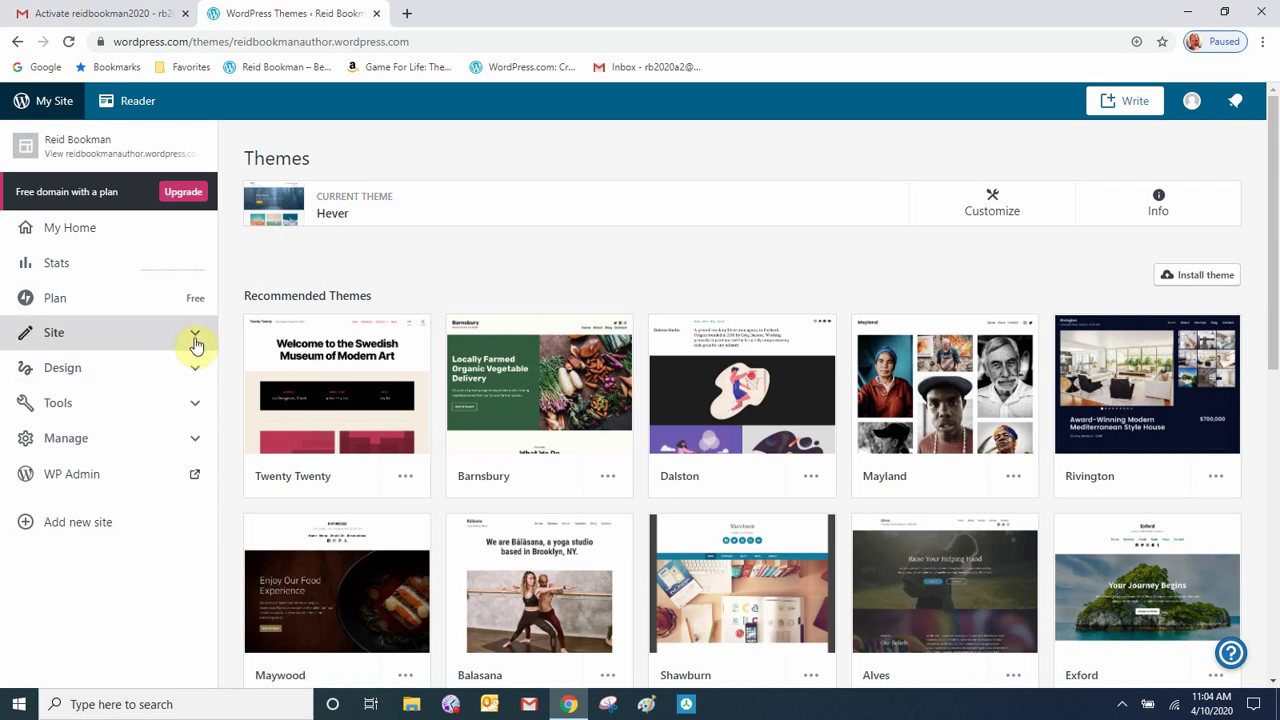
pyautogui.click(195, 337)
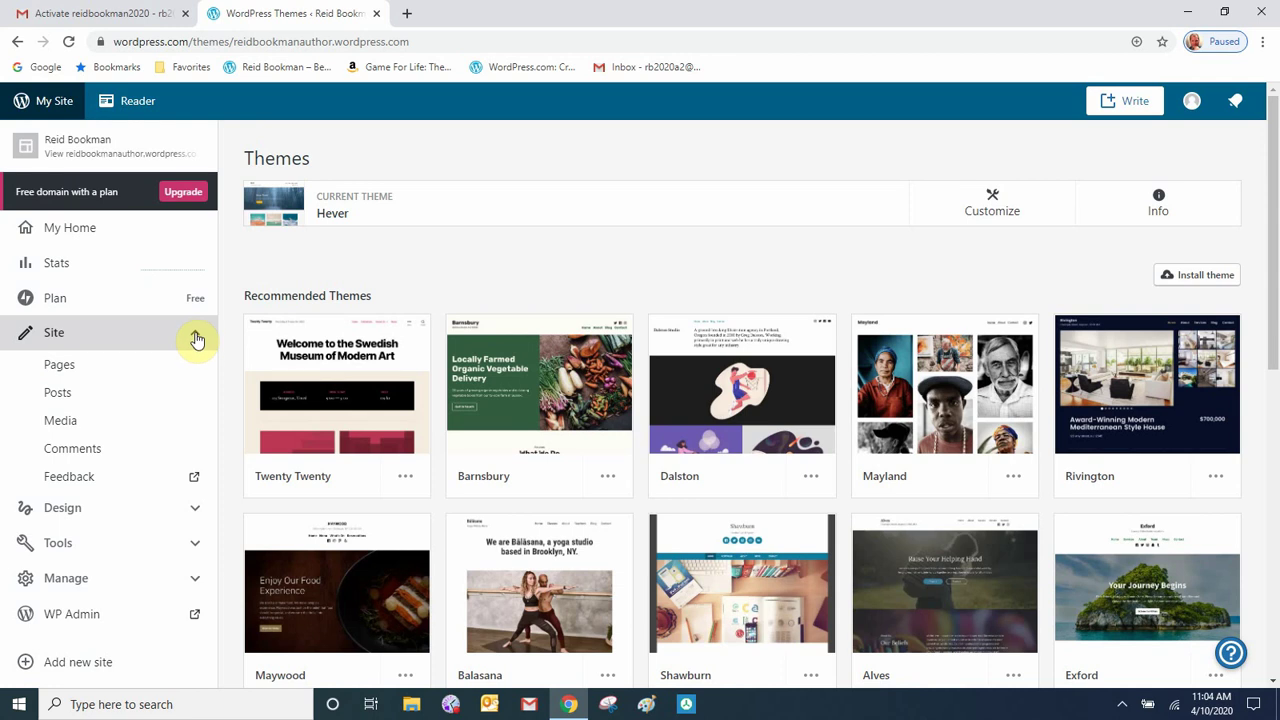
pyautogui.click(72, 370)
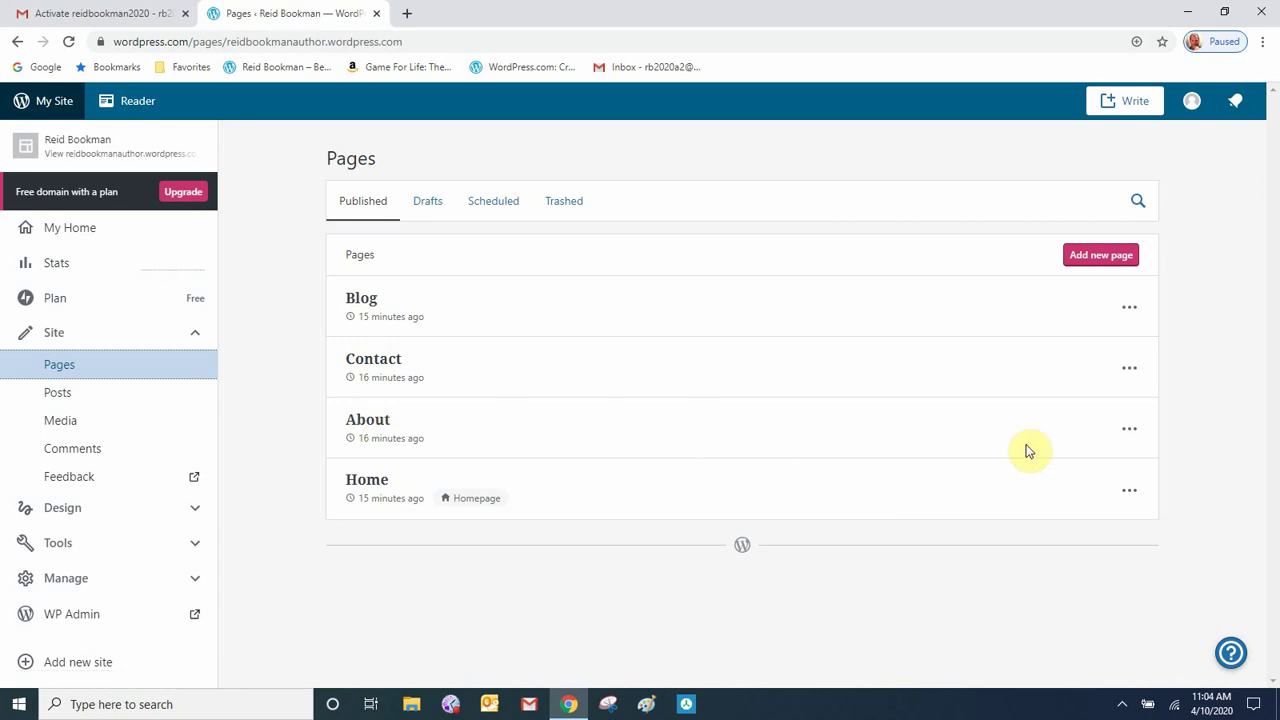
# - Move the About and Blog pages to the trash and go back to My Home
pyautogui.click(1129, 429)
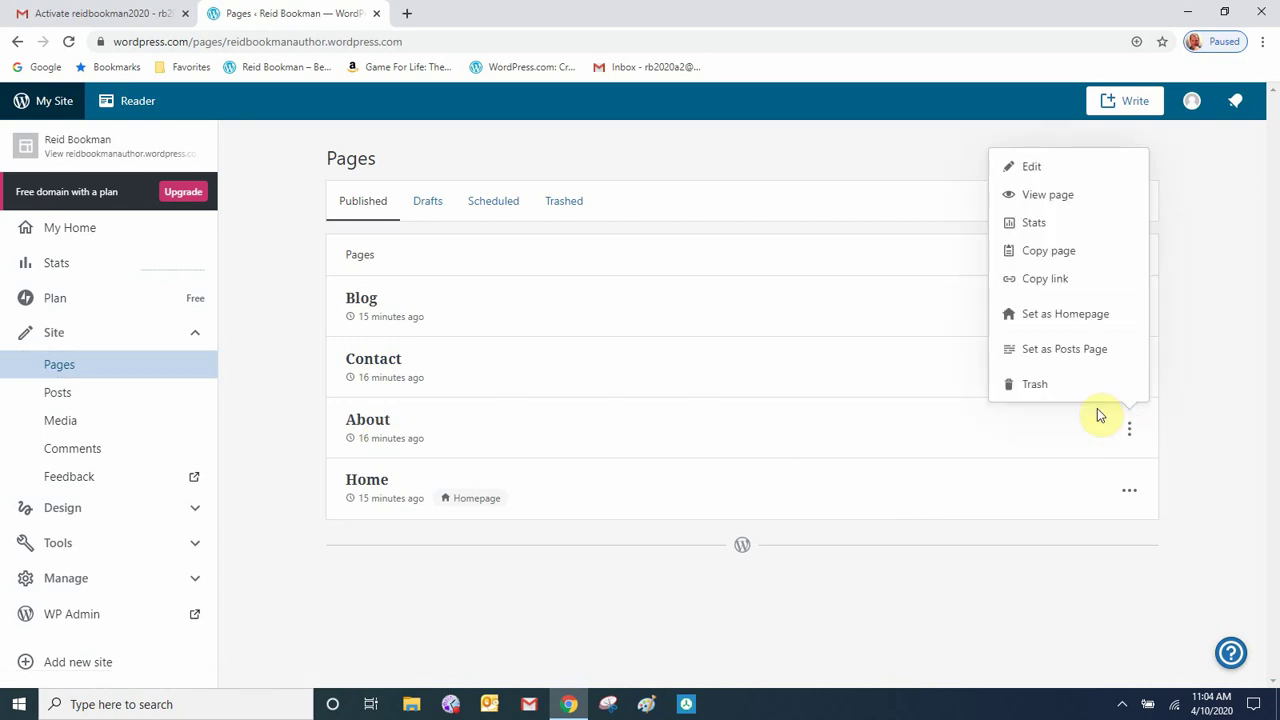
pyautogui.click(1034, 384)
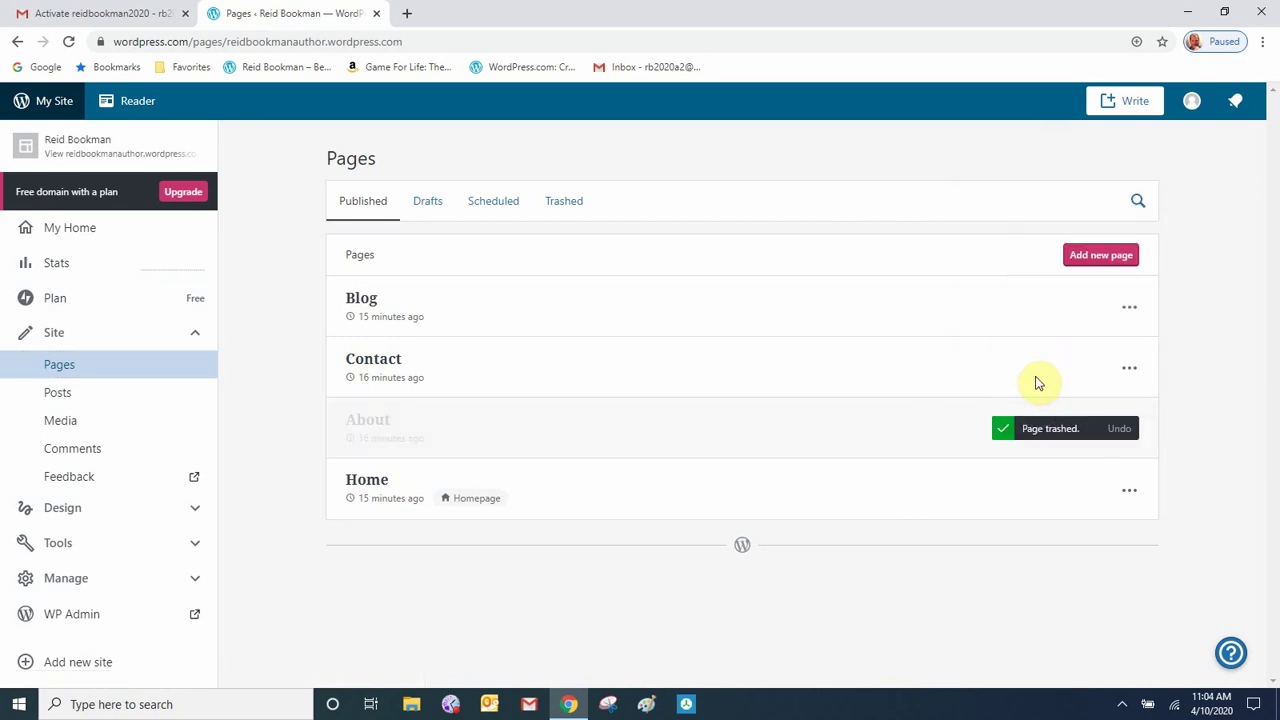
pyautogui.click(1129, 310)
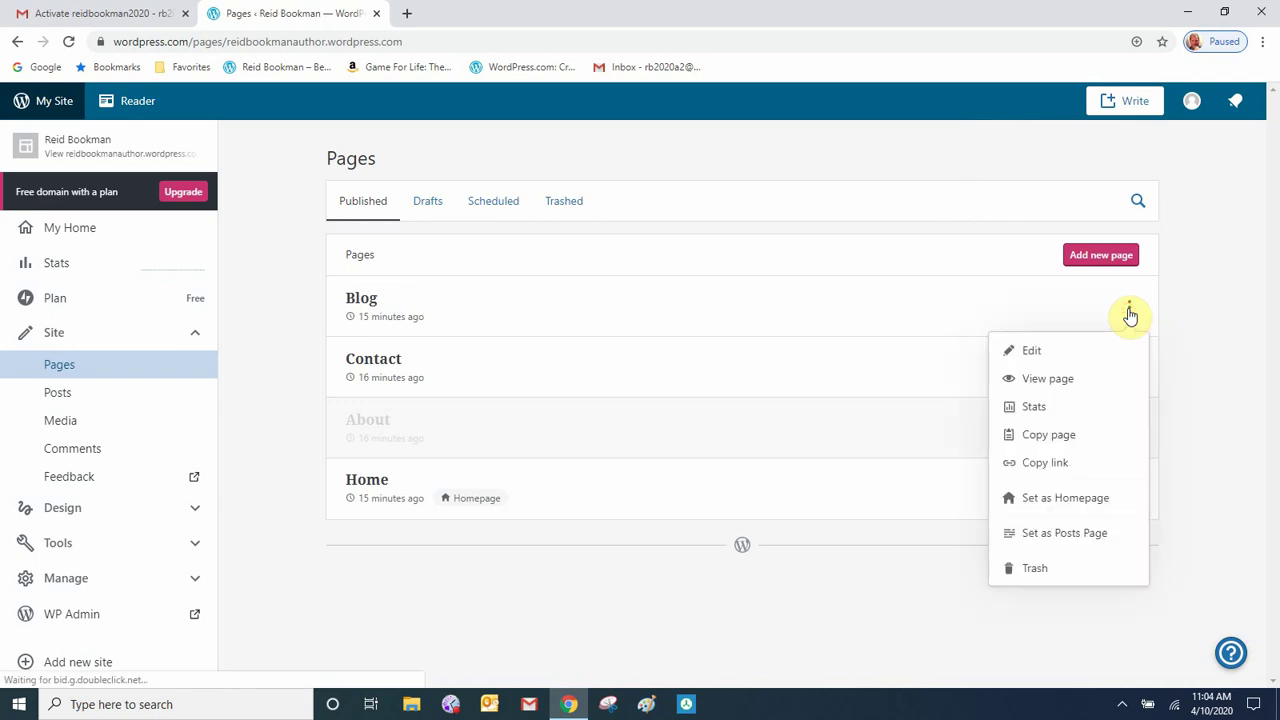
pyautogui.click(1036, 569)
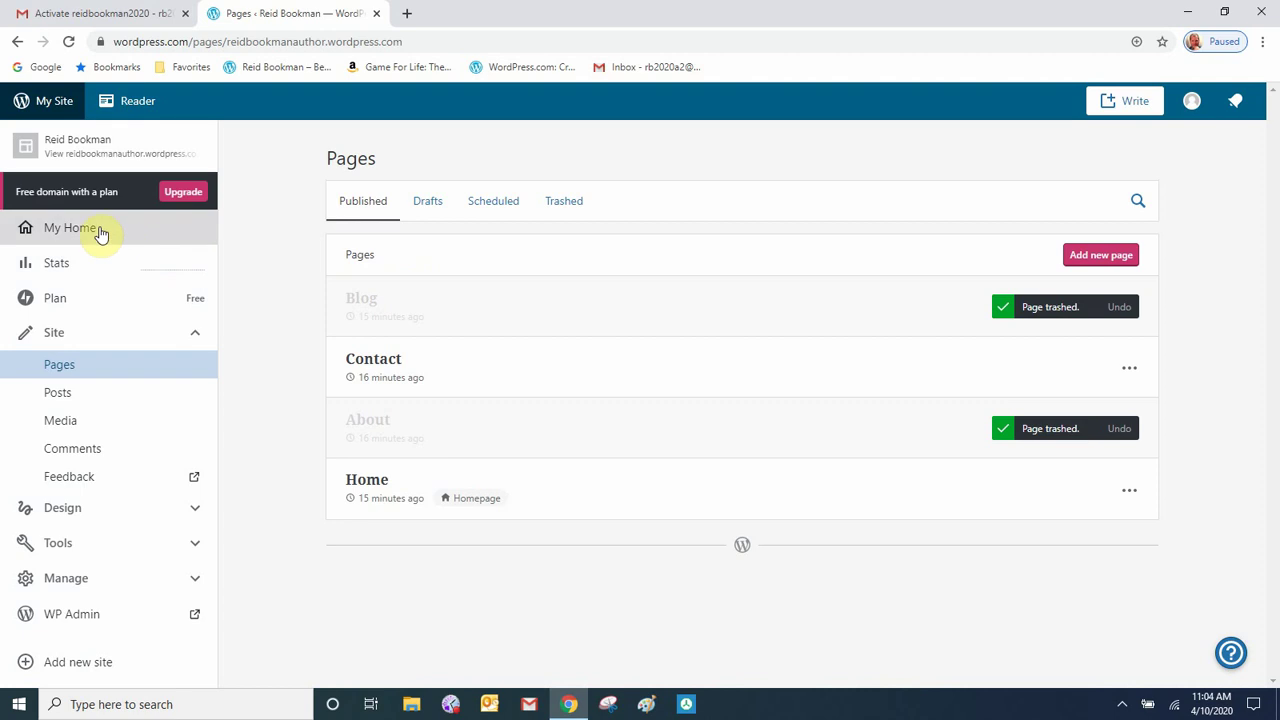
pyautogui.click(42, 102)
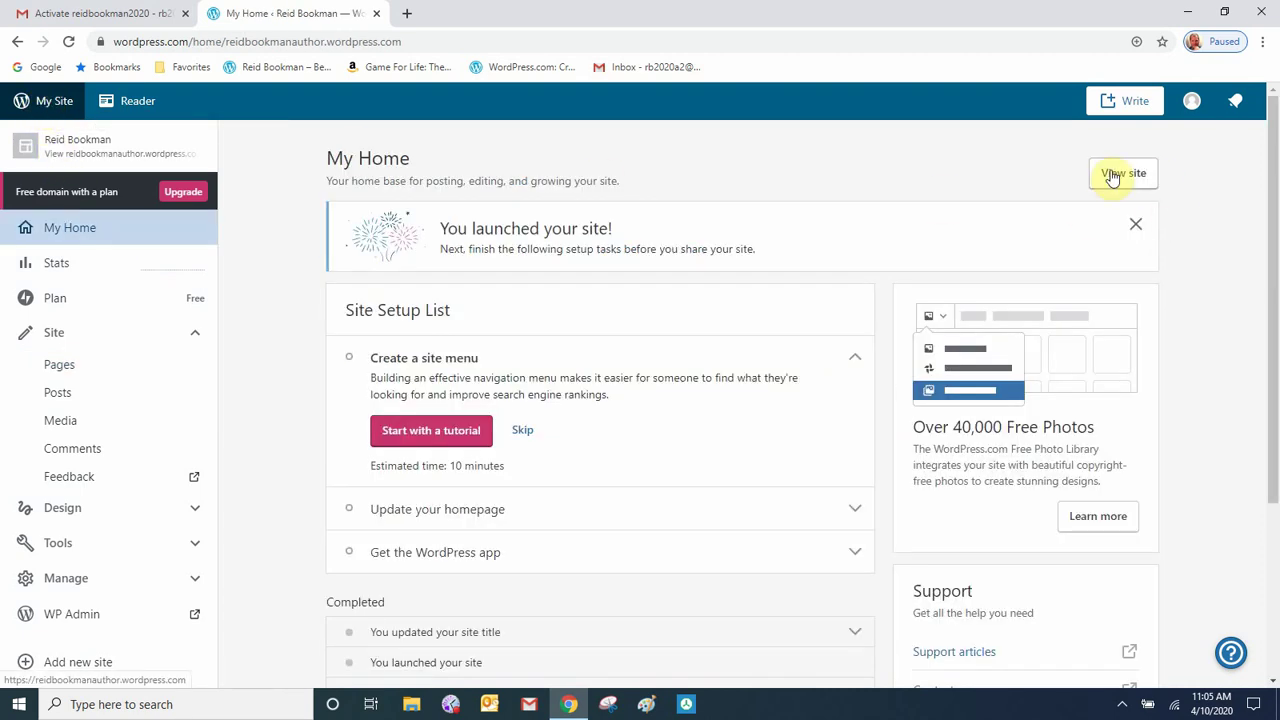
# - Open the live site and start editing its Home page in the block editor
pyautogui.click(1112, 175)
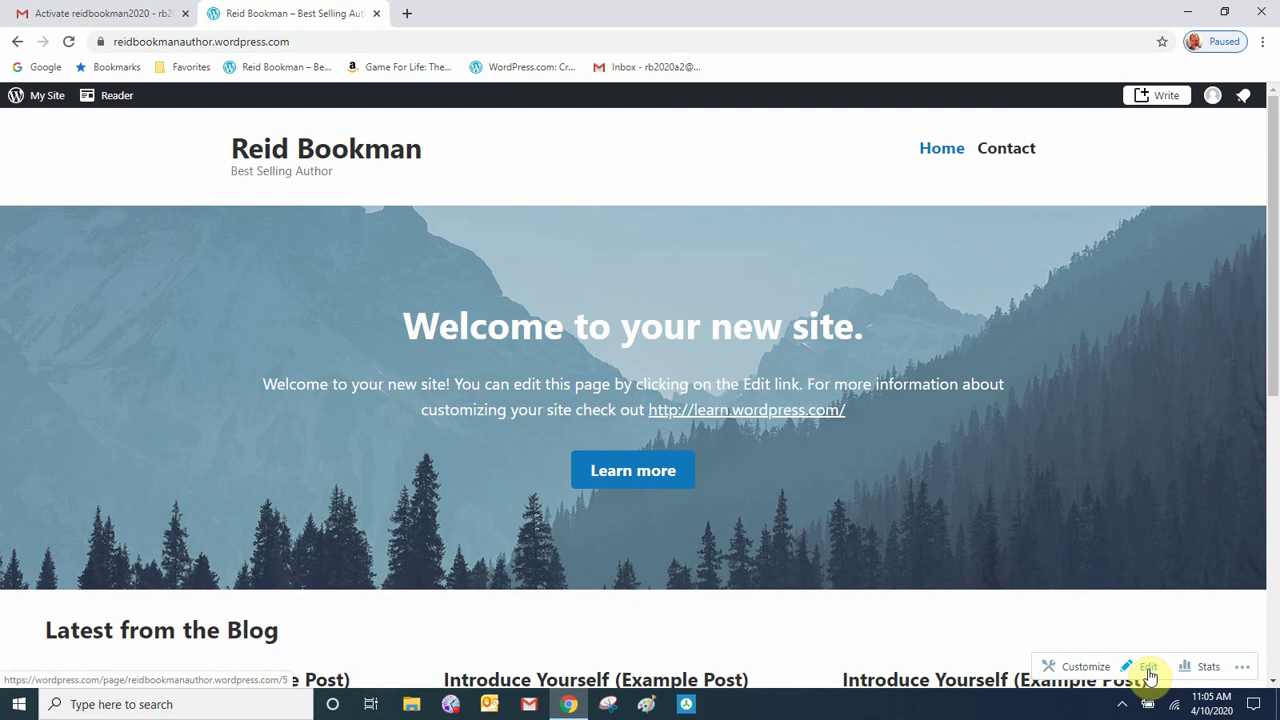
pyautogui.click(1149, 667)
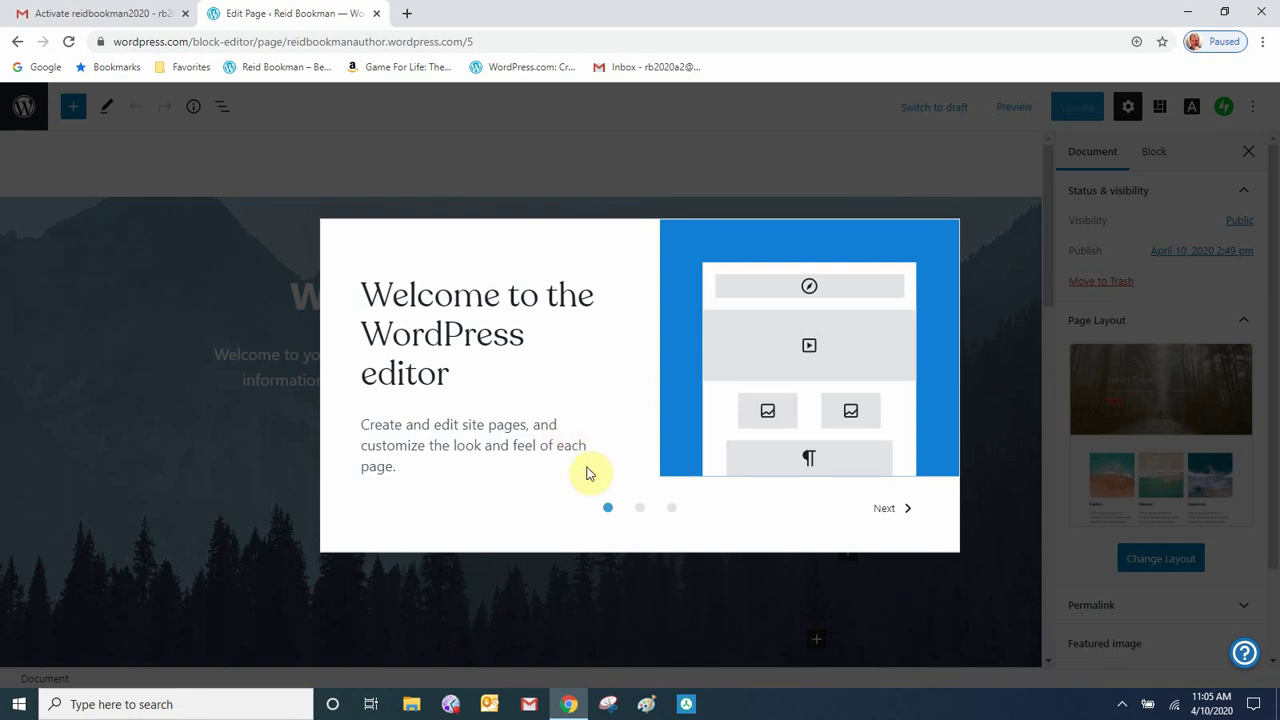
# - Step through the three-page editor welcome guide to close it and reveal the Home page content
pyautogui.click(890, 512)
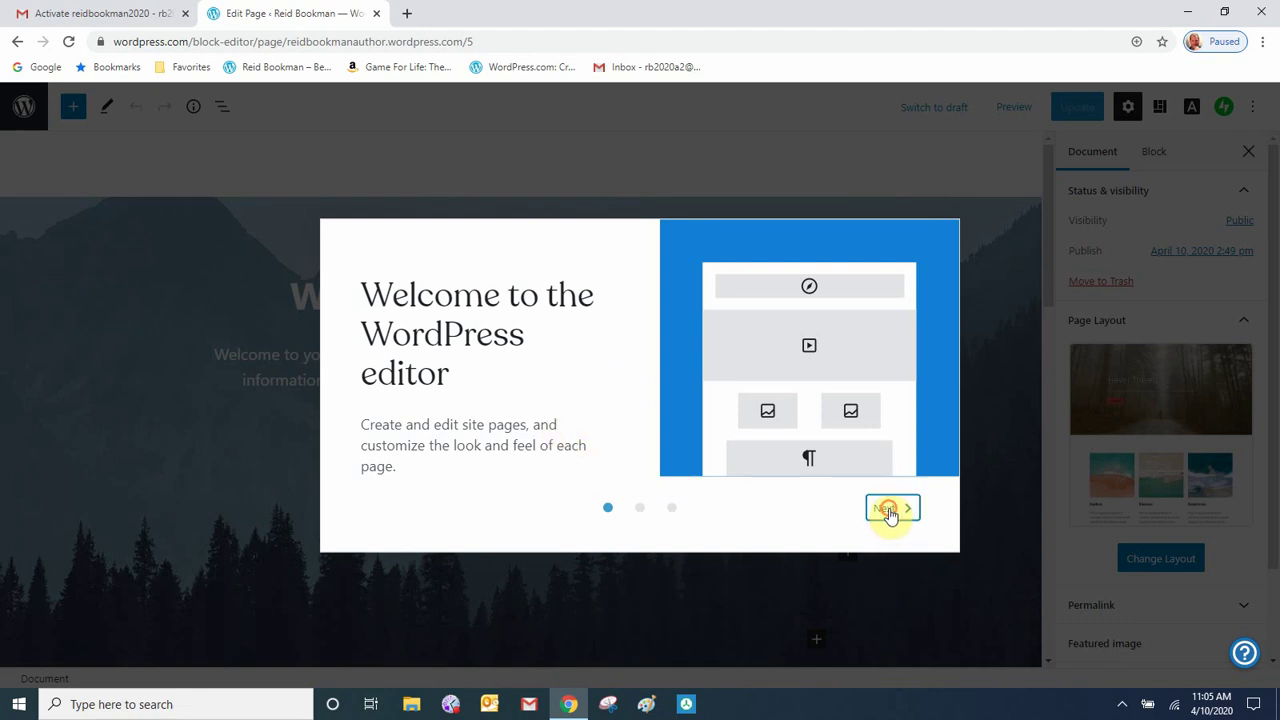
pyautogui.click(890, 512)
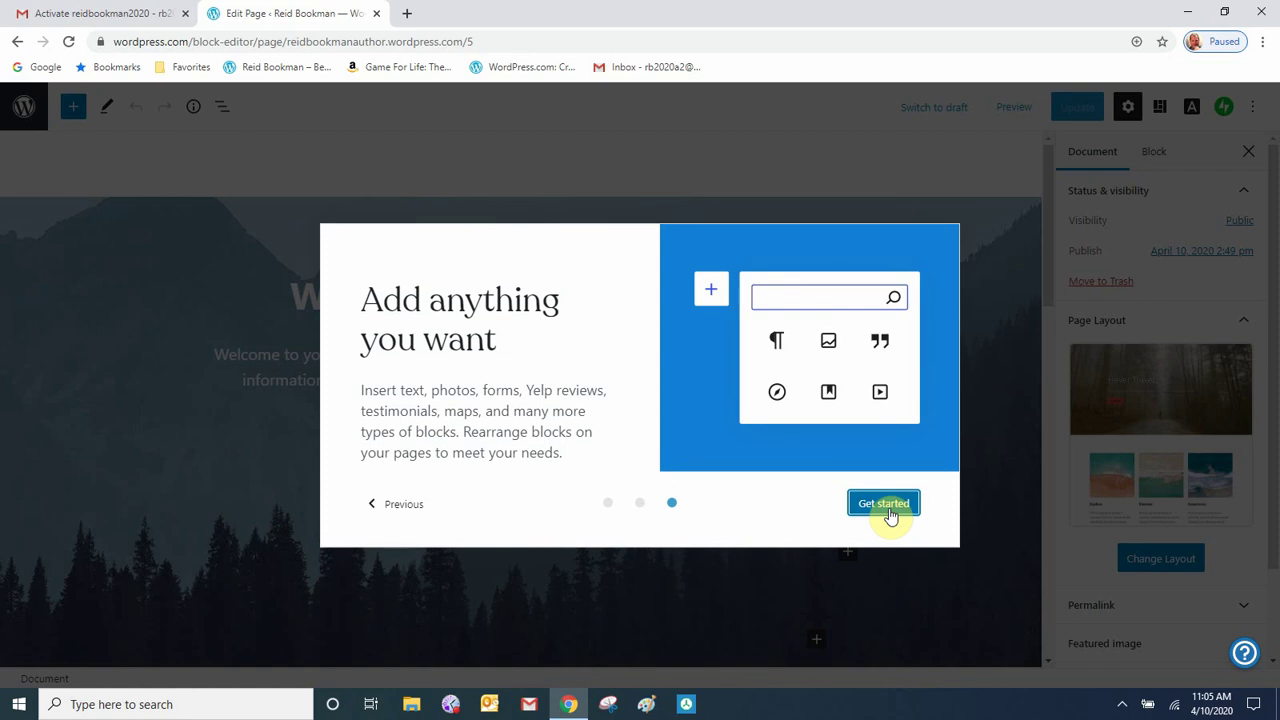
pyautogui.click(890, 512)
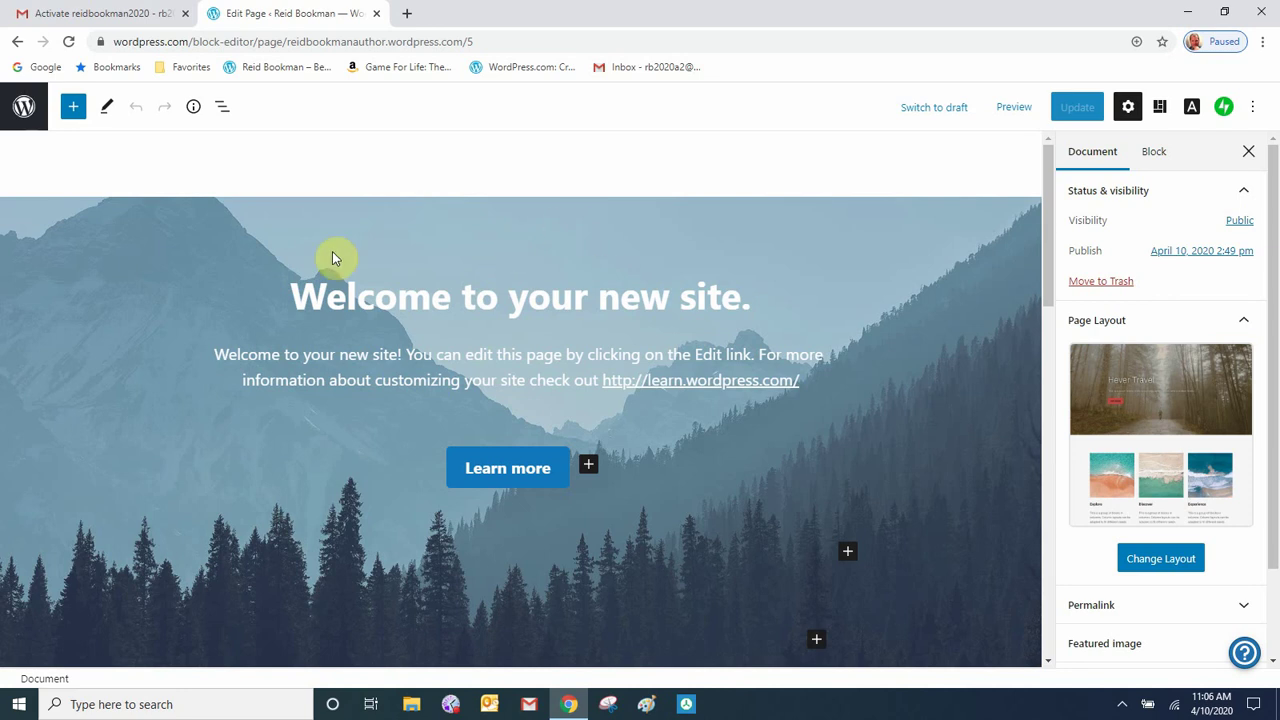
pyautogui.scroll(-3, 712, 554)
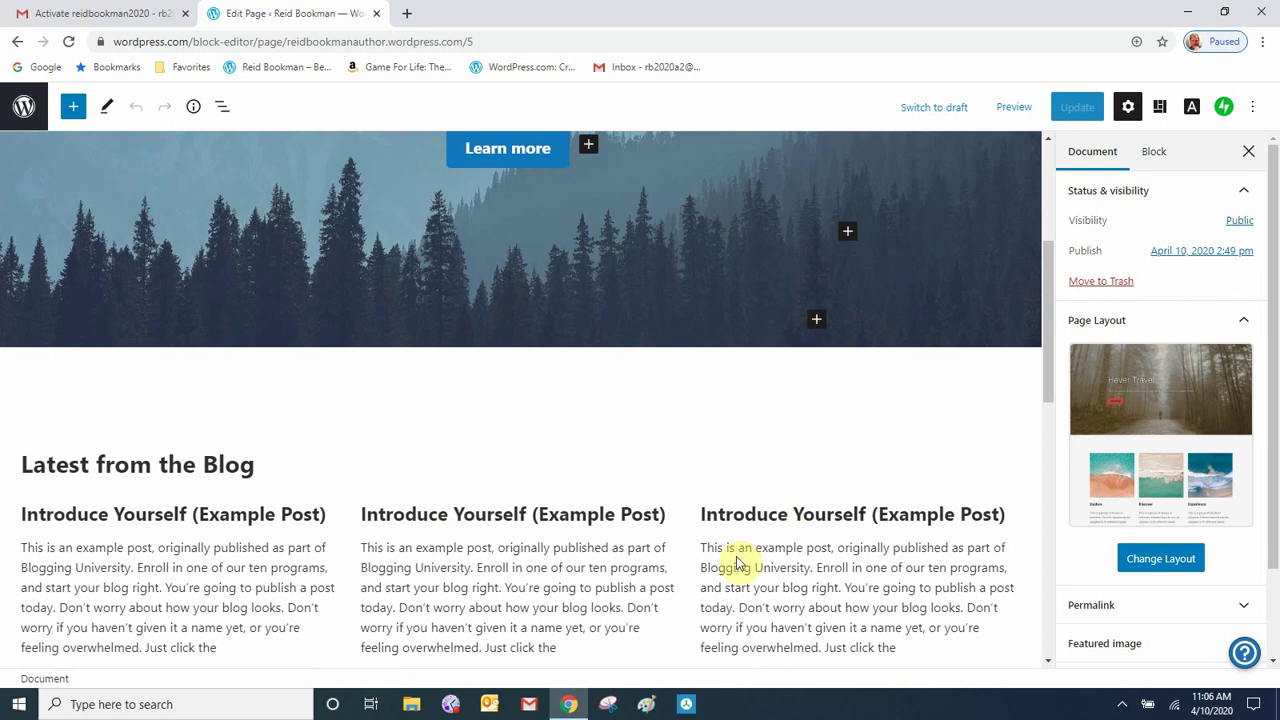
pyautogui.scroll(3, 736, 558)
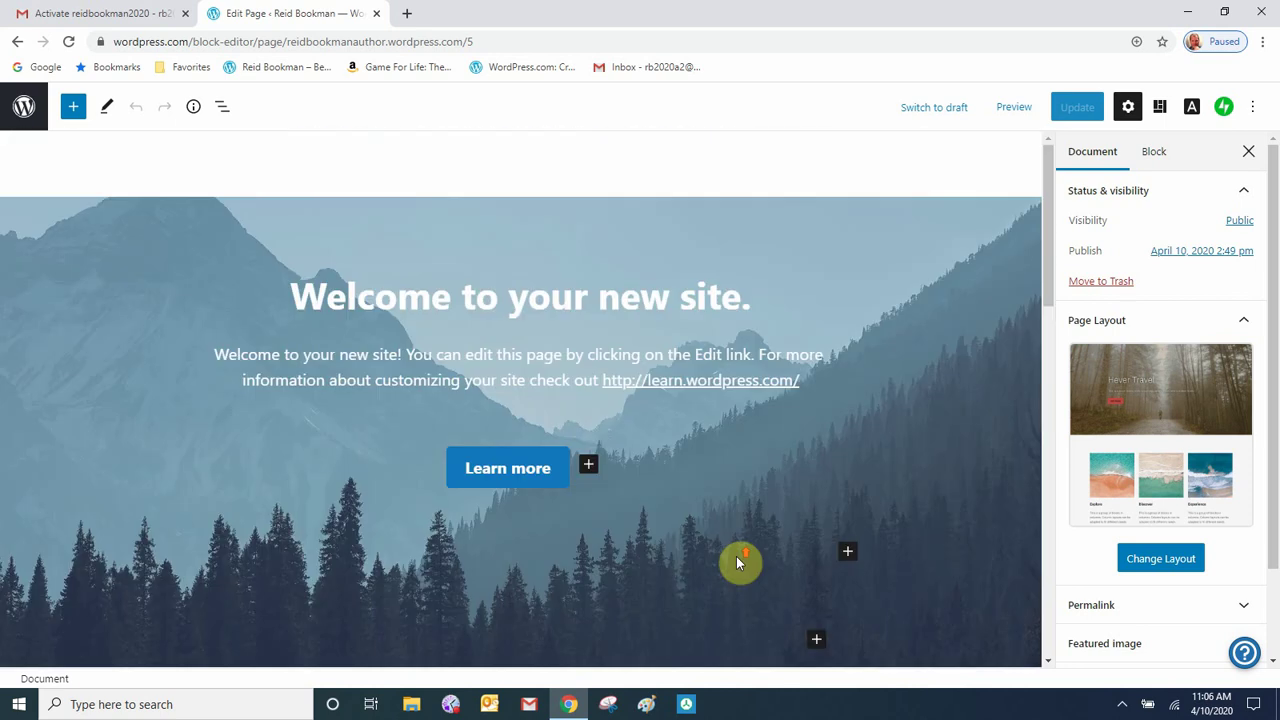
# - Upload the full-screen chess-board JPG as the new Home page cover background
pyautogui.click(652, 214)
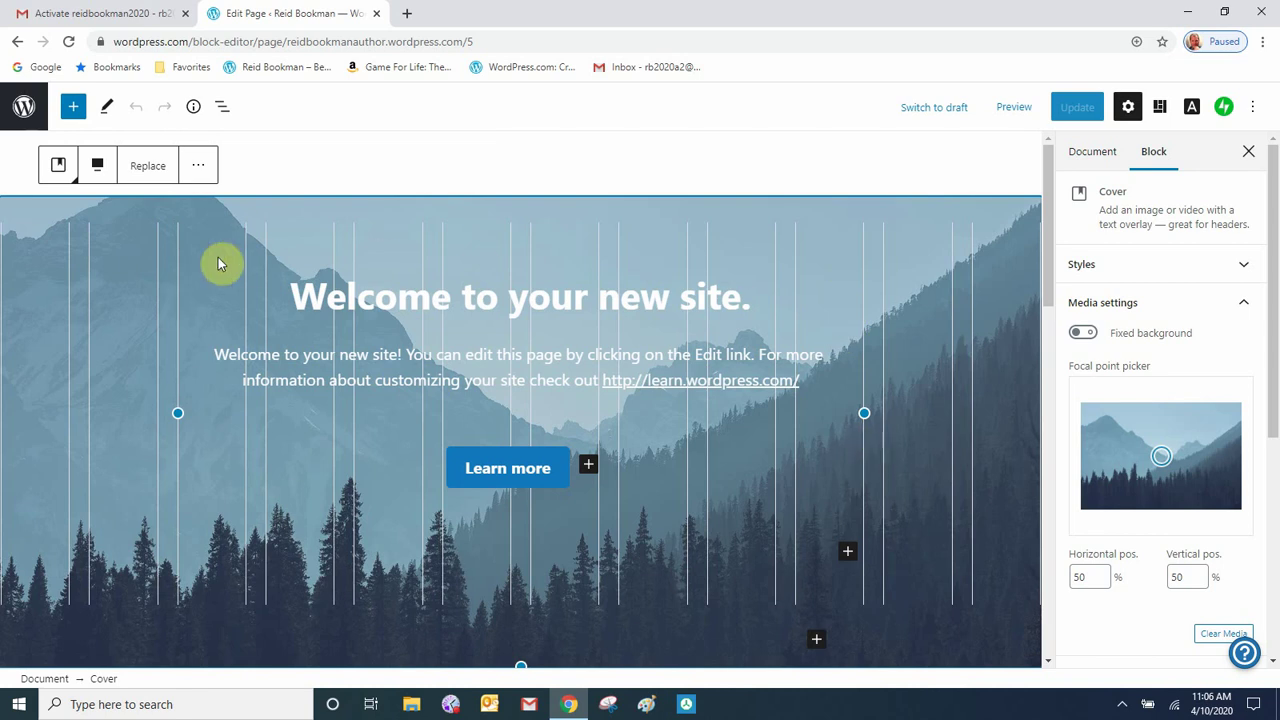
pyautogui.click(147, 168)
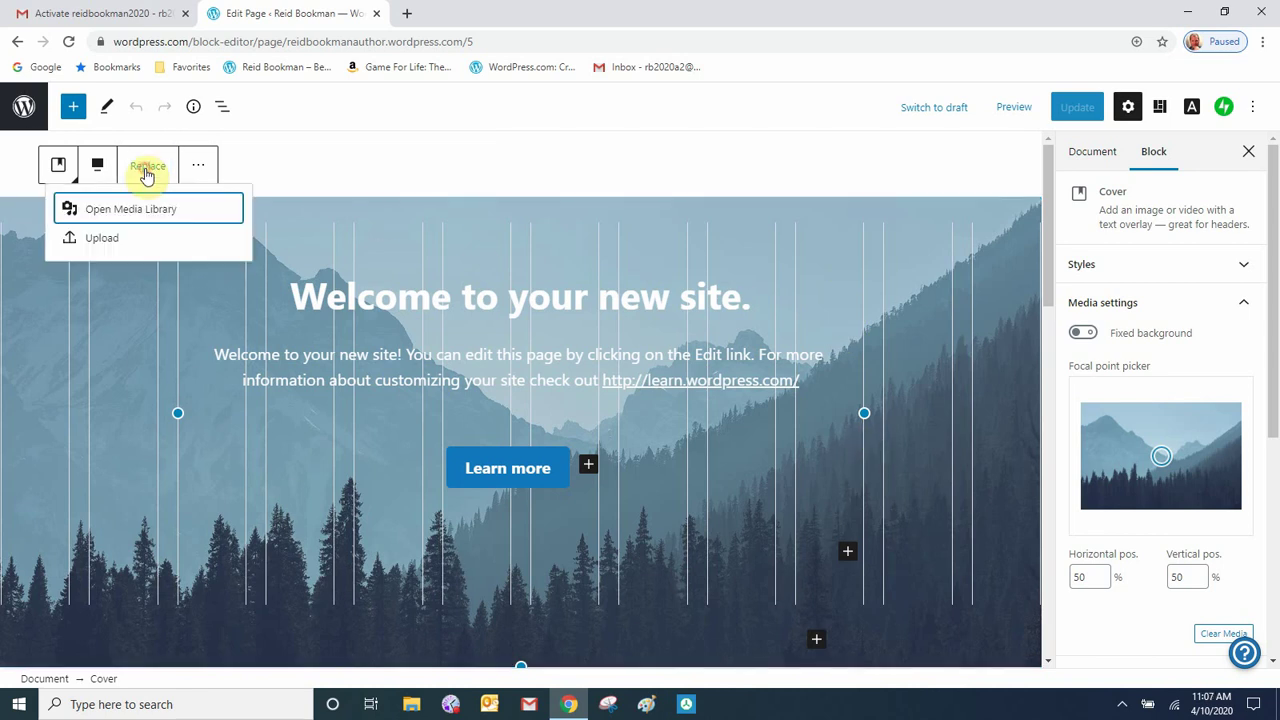
pyautogui.click(103, 241)
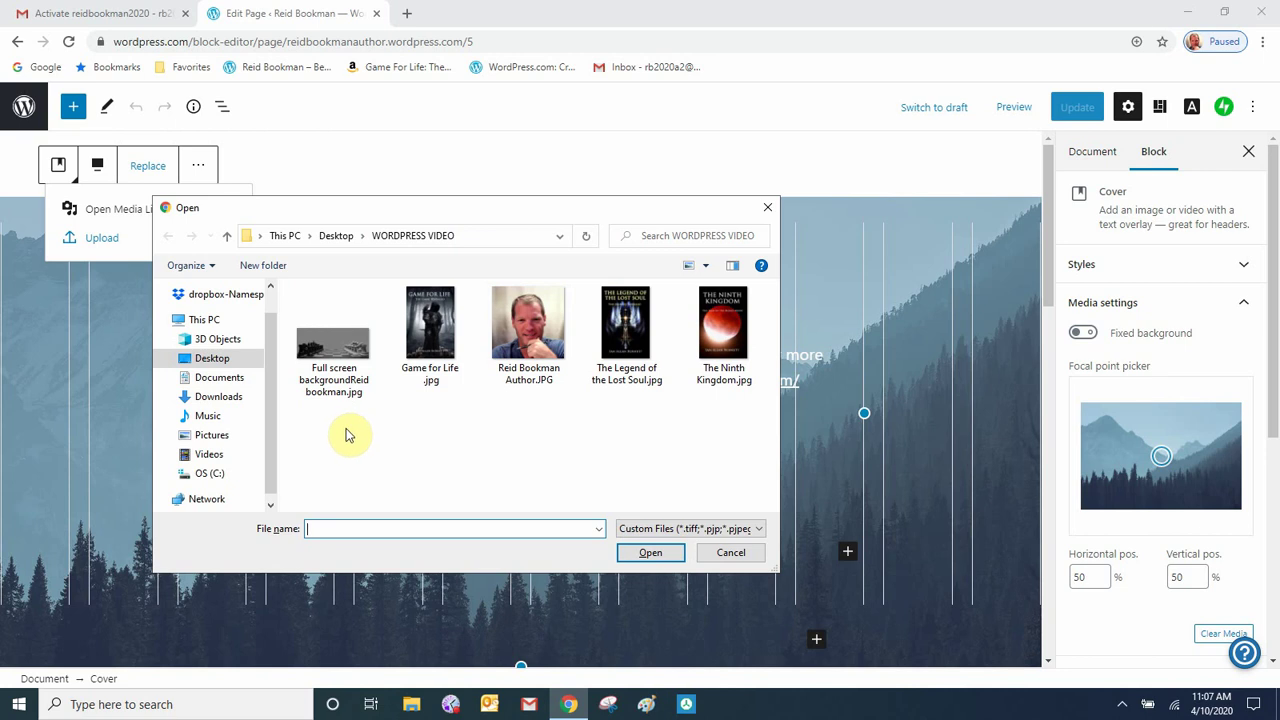
pyautogui.click(338, 362)
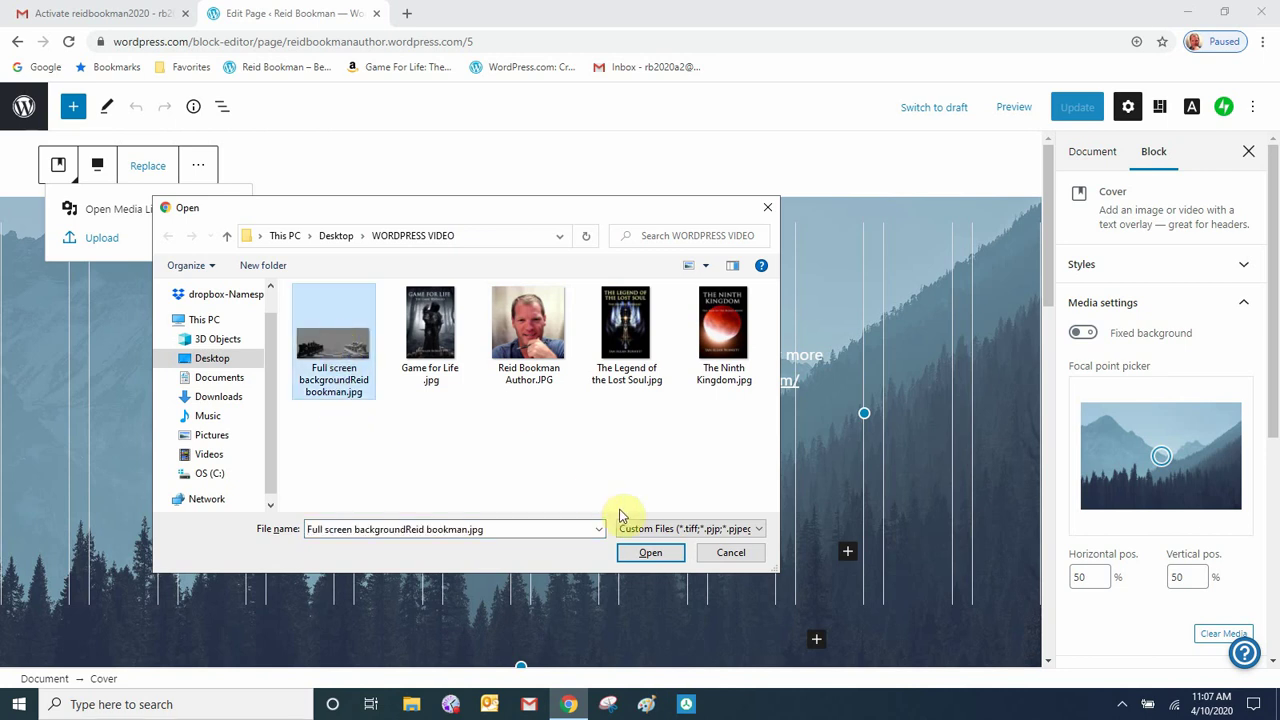
pyautogui.click(650, 553)
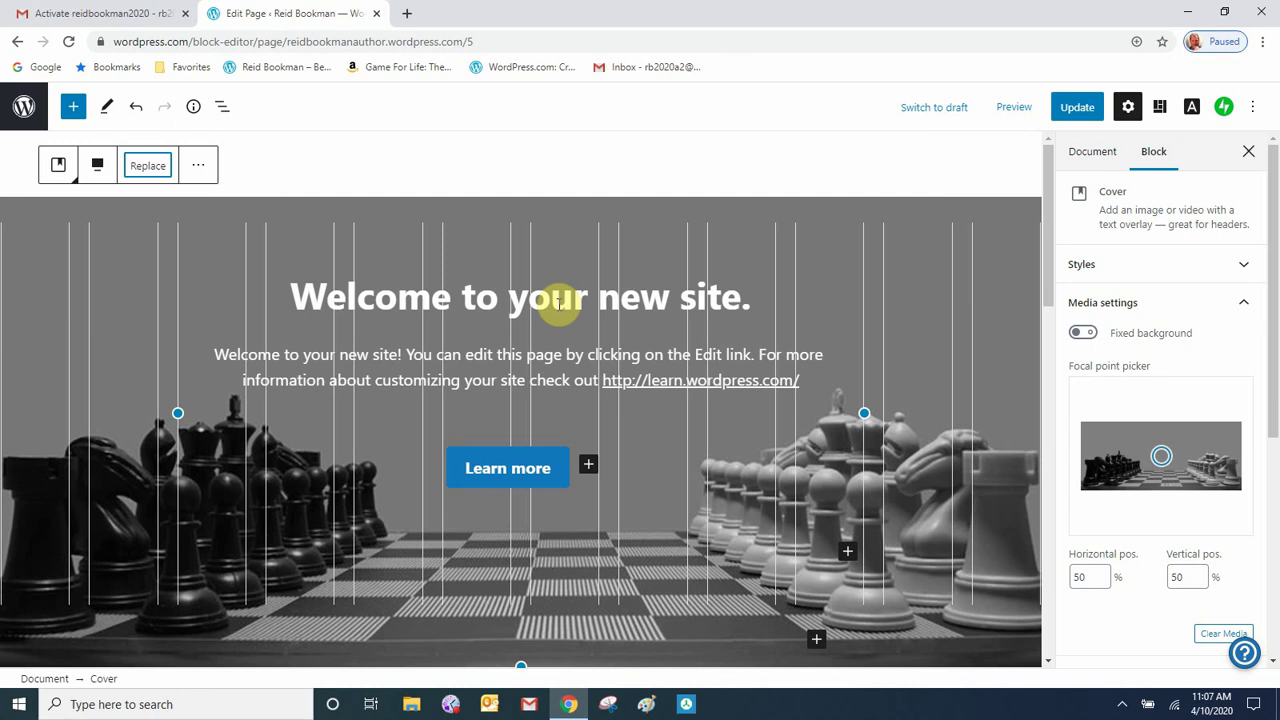
pyautogui.click(558, 302)
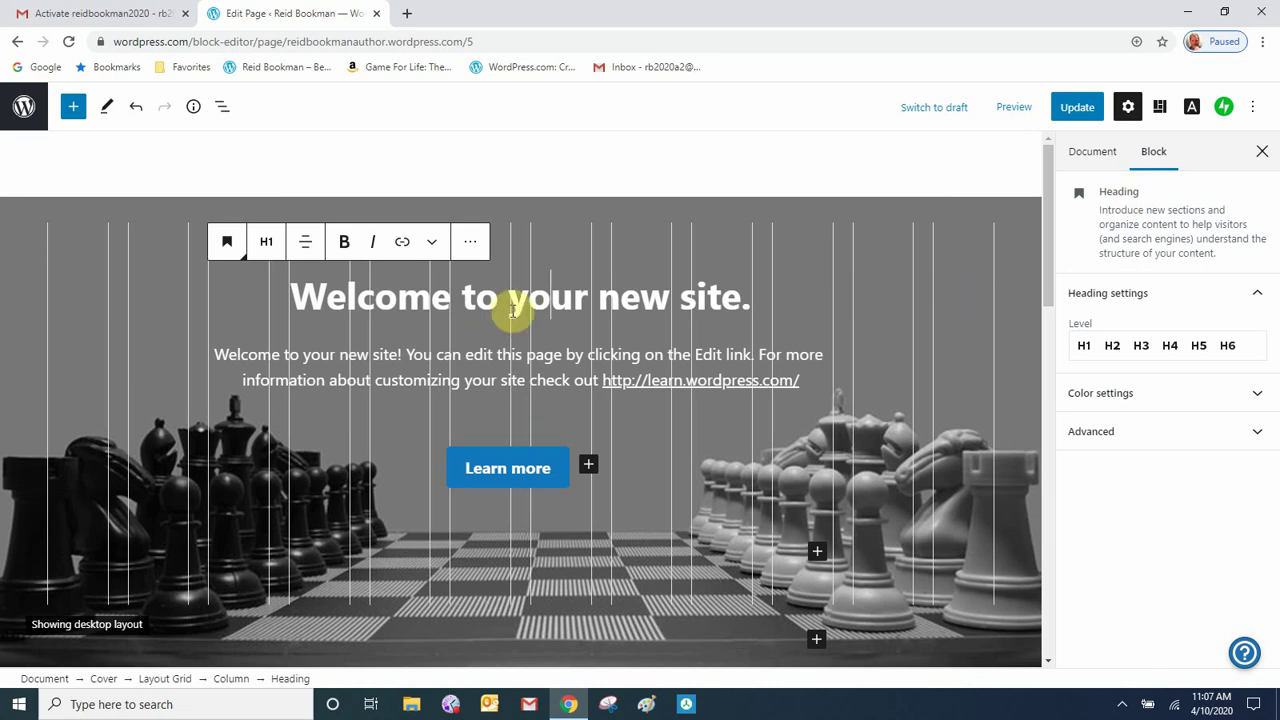
# - Replace the 'Welcome to your new site.' heading with the author's name
pyautogui.press('Delete')
pyautogui.press('Delete')
pyautogui.press('Delete')
pyautogui.press('Delete')
pyautogui.press('Delete')
pyautogui.press('Delete')
pyautogui.press('Delete')
pyautogui.press('Delete')
pyautogui.press('Delete')
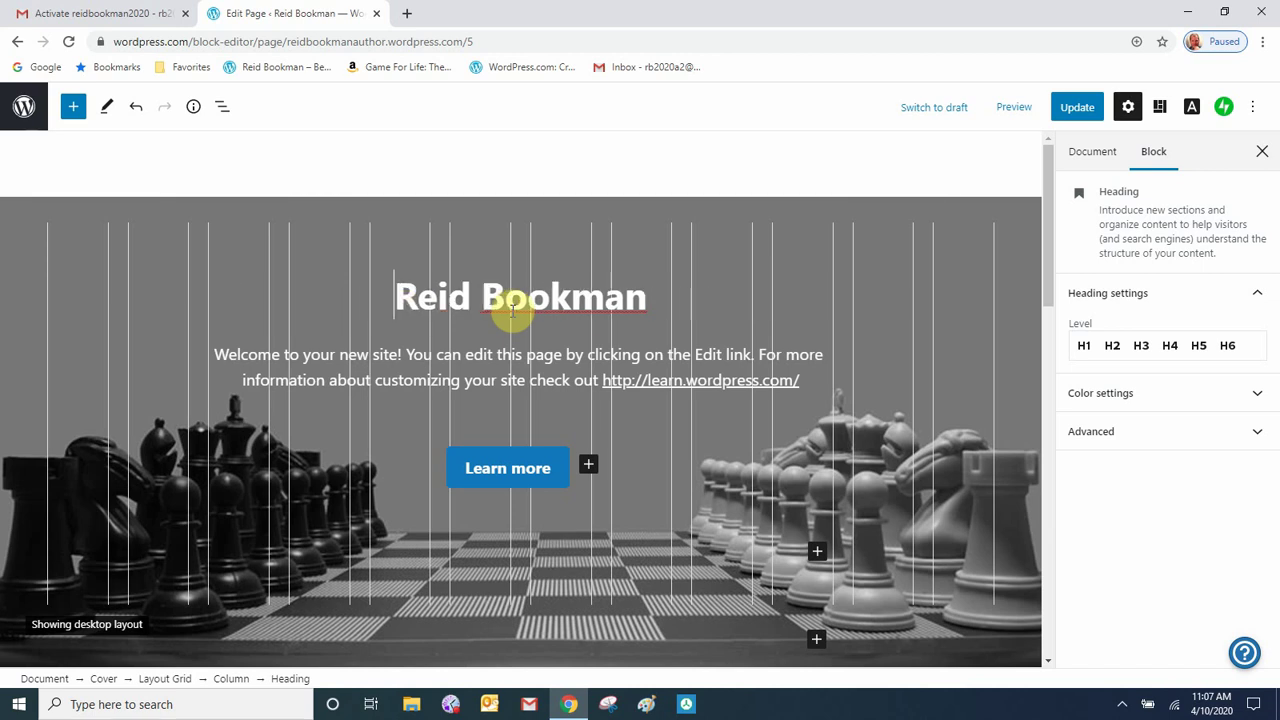
pyautogui.click(720, 296)
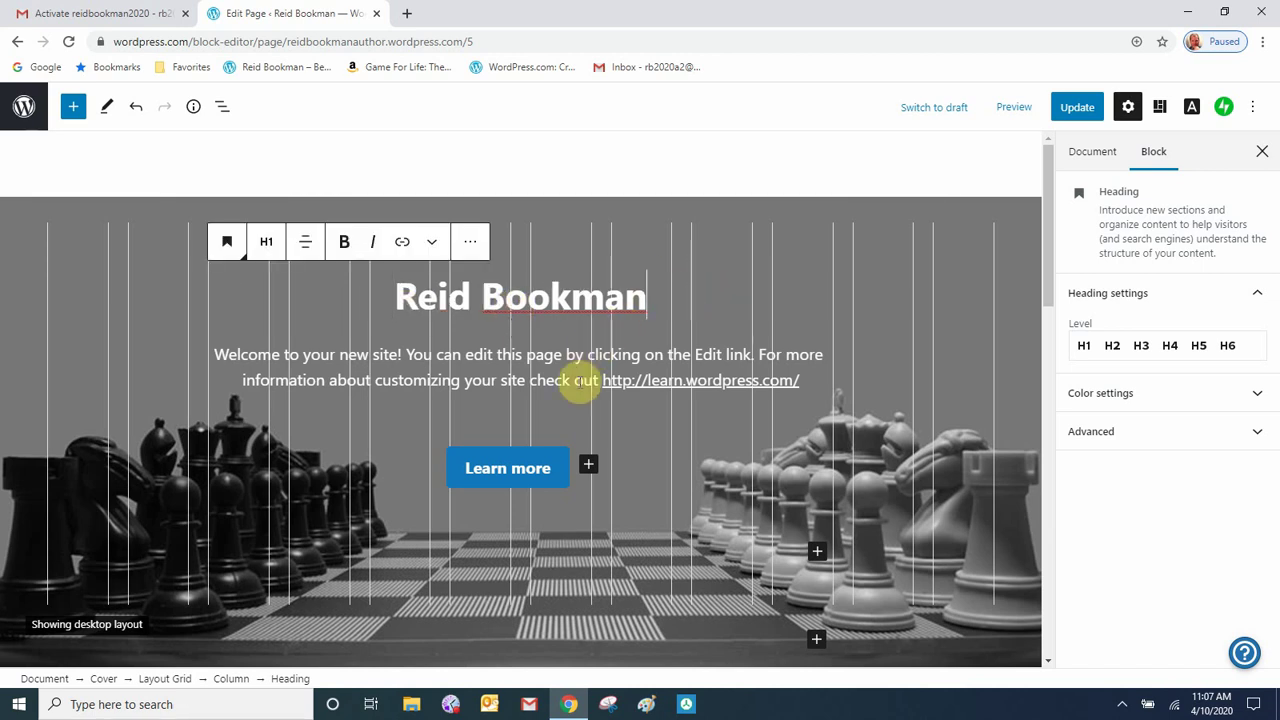
pyautogui.click(555, 356)
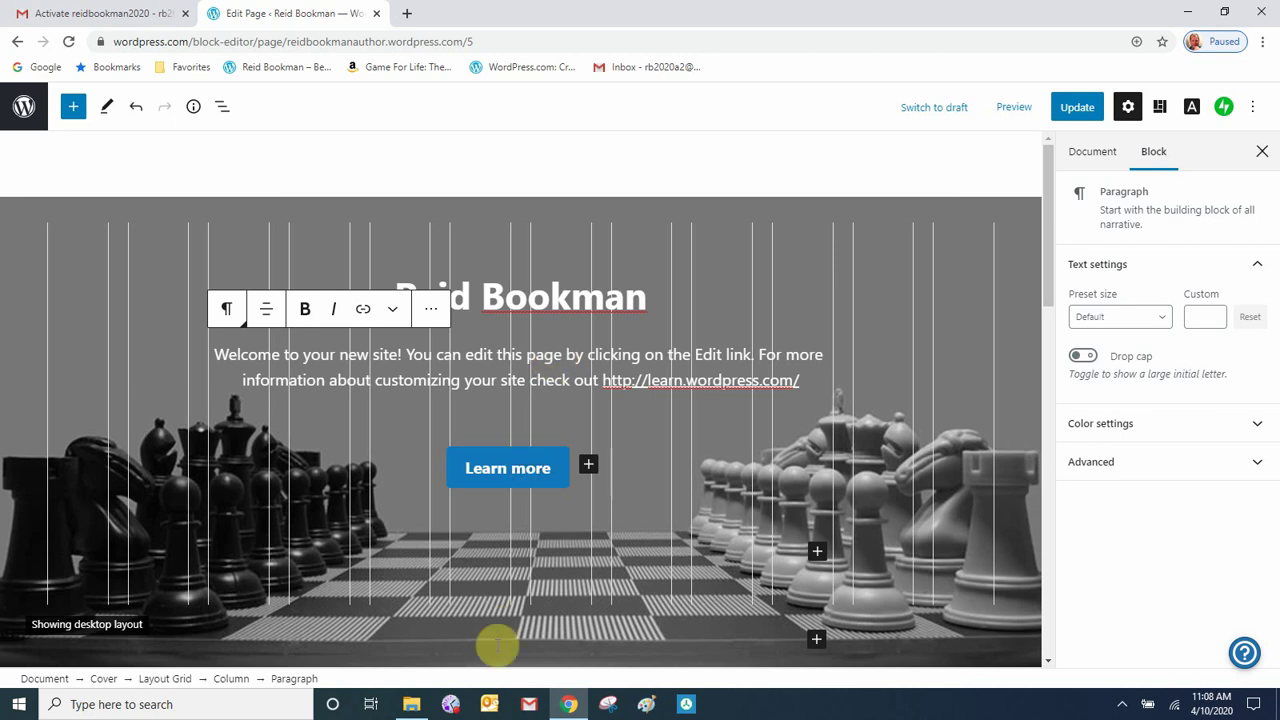
# - Open Sample text.docx from the WORDPRESS VIDEO folder in Word
pyautogui.click(410, 704)
pyautogui.doubleClick(410, 362)
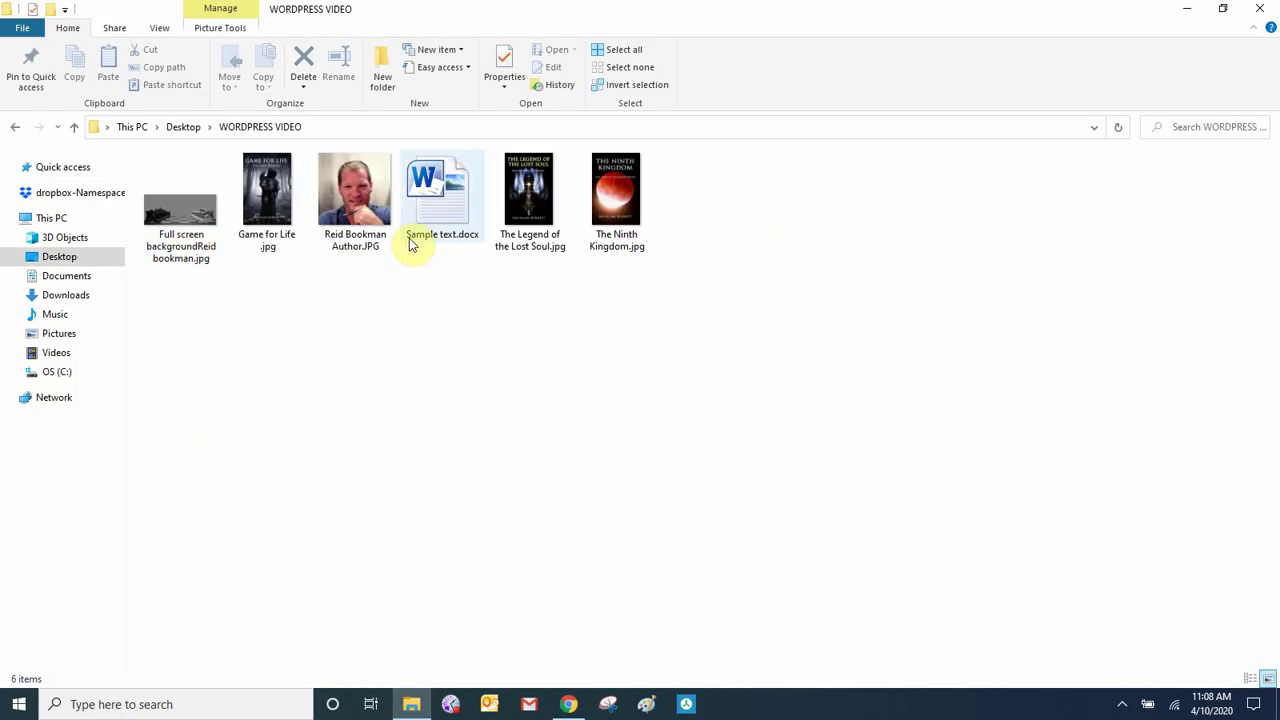
pyautogui.doubleClick(428, 228)
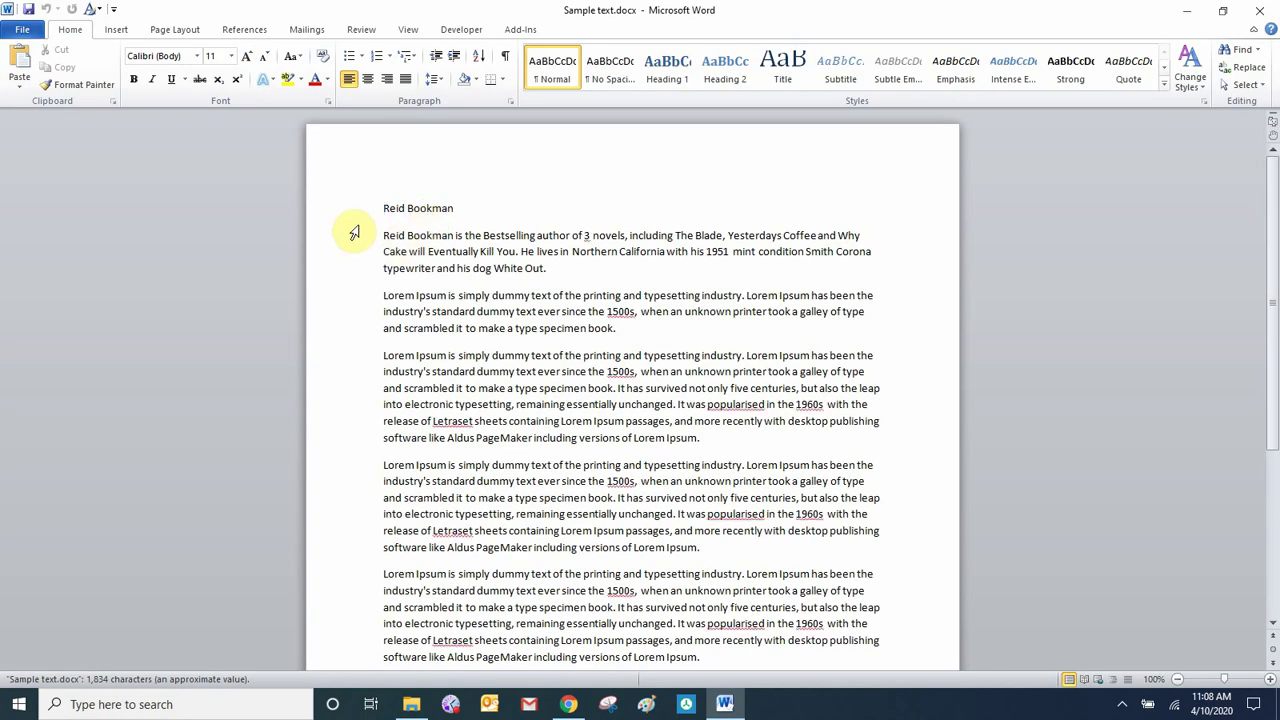
# - Copy the author bio paragraph and return to the WordPress page editor
pyautogui.moveTo(378, 232); pyautogui.dragTo(571, 271)
pyautogui.rightClick(632, 247)
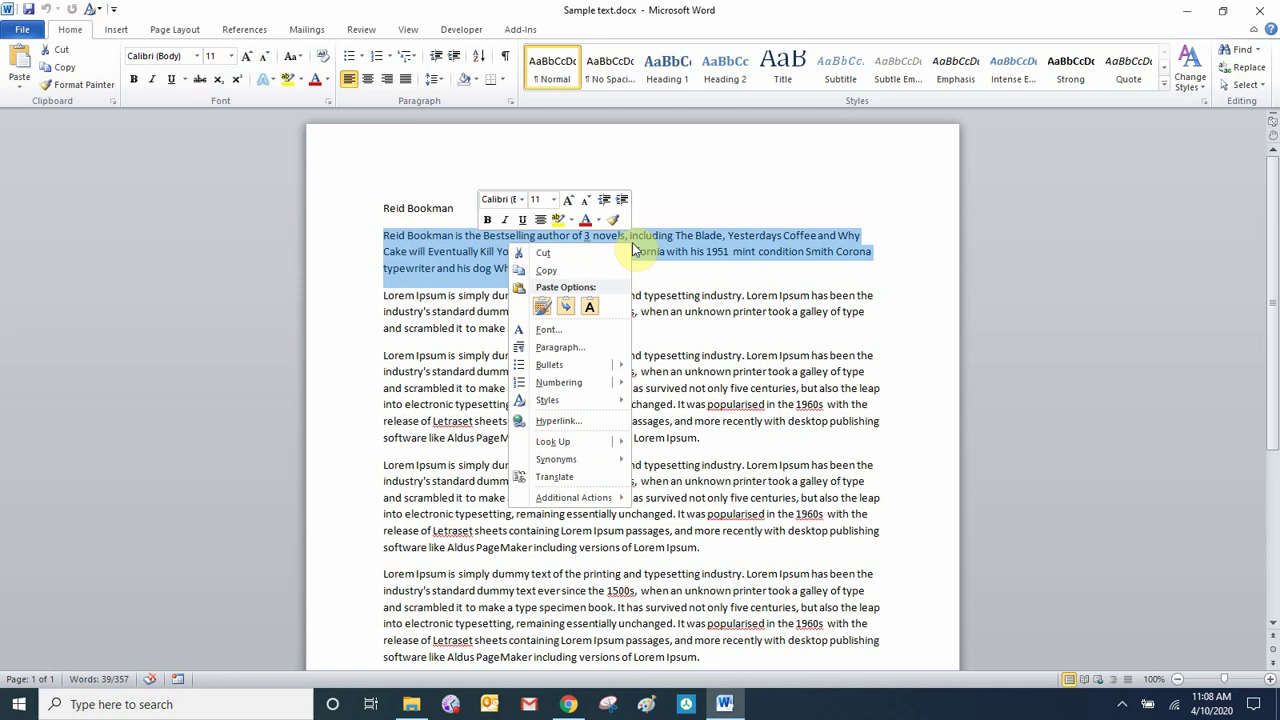
pyautogui.click(568, 271)
pyautogui.click(568, 704)
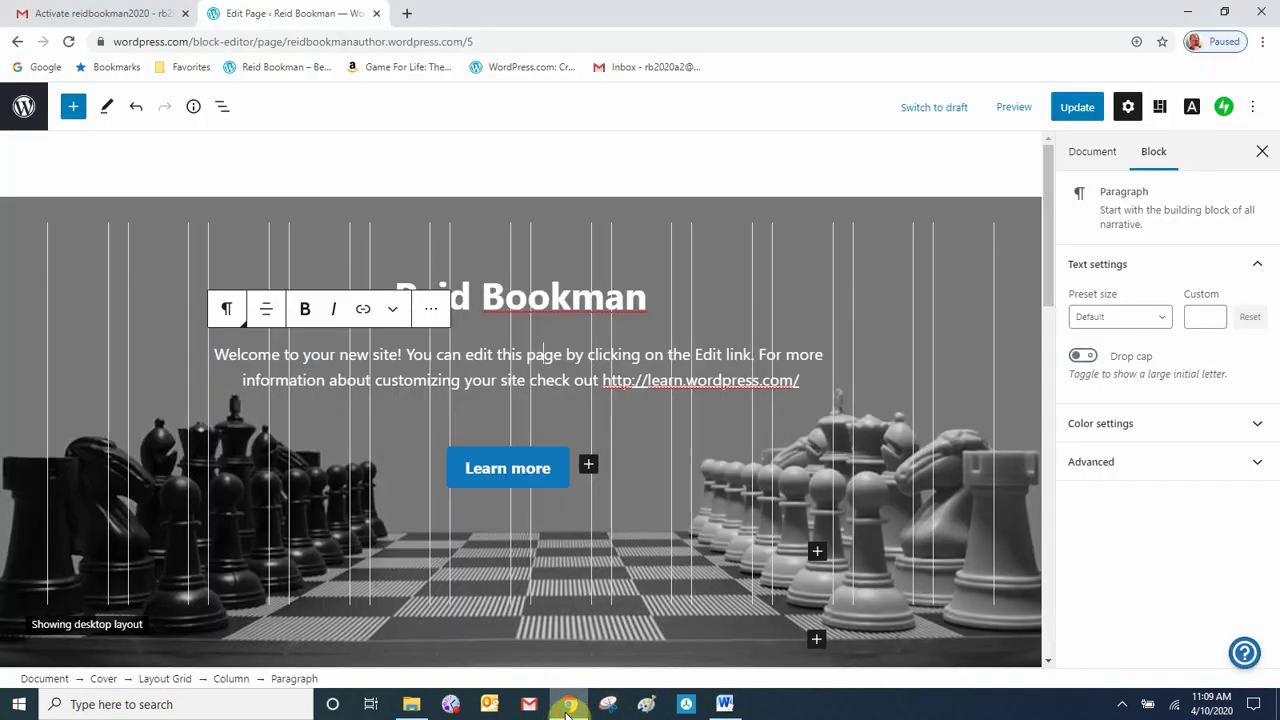
# - Replace the cover's welcome paragraph with the pasted author bio
pyautogui.tripleClick(508, 362)
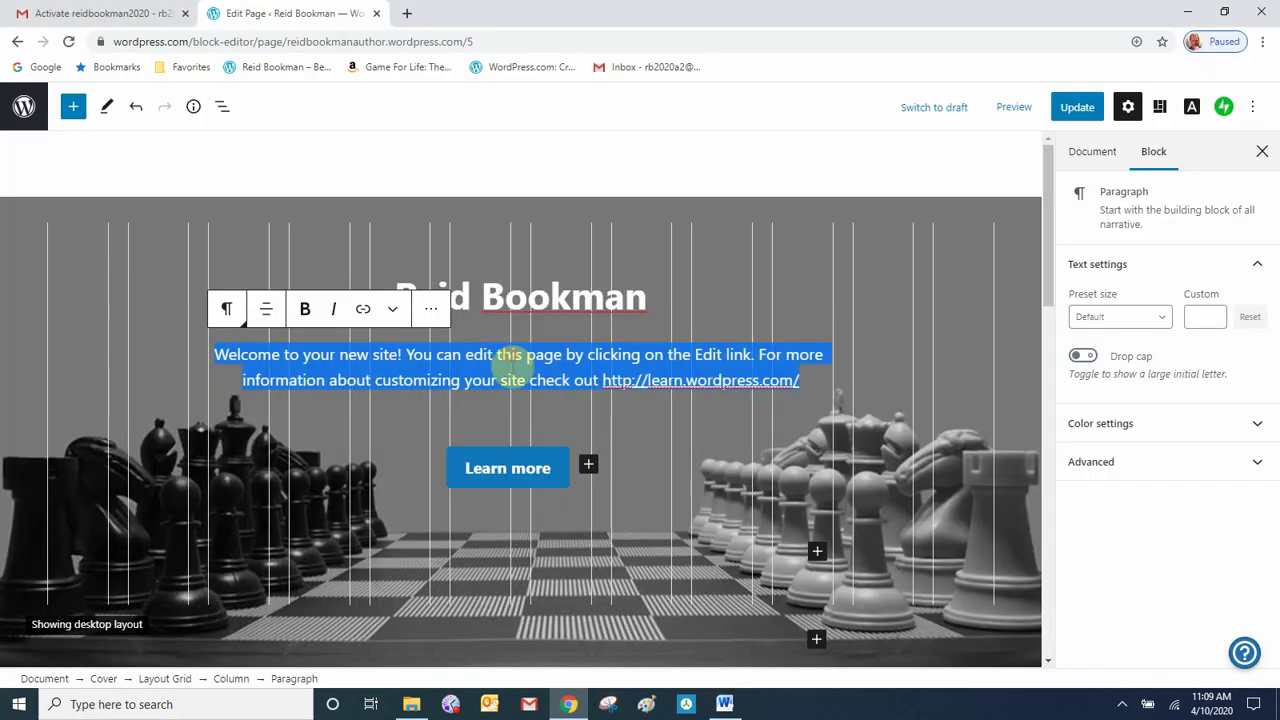
pyautogui.rightClick(510, 375)
pyautogui.click(546, 451)
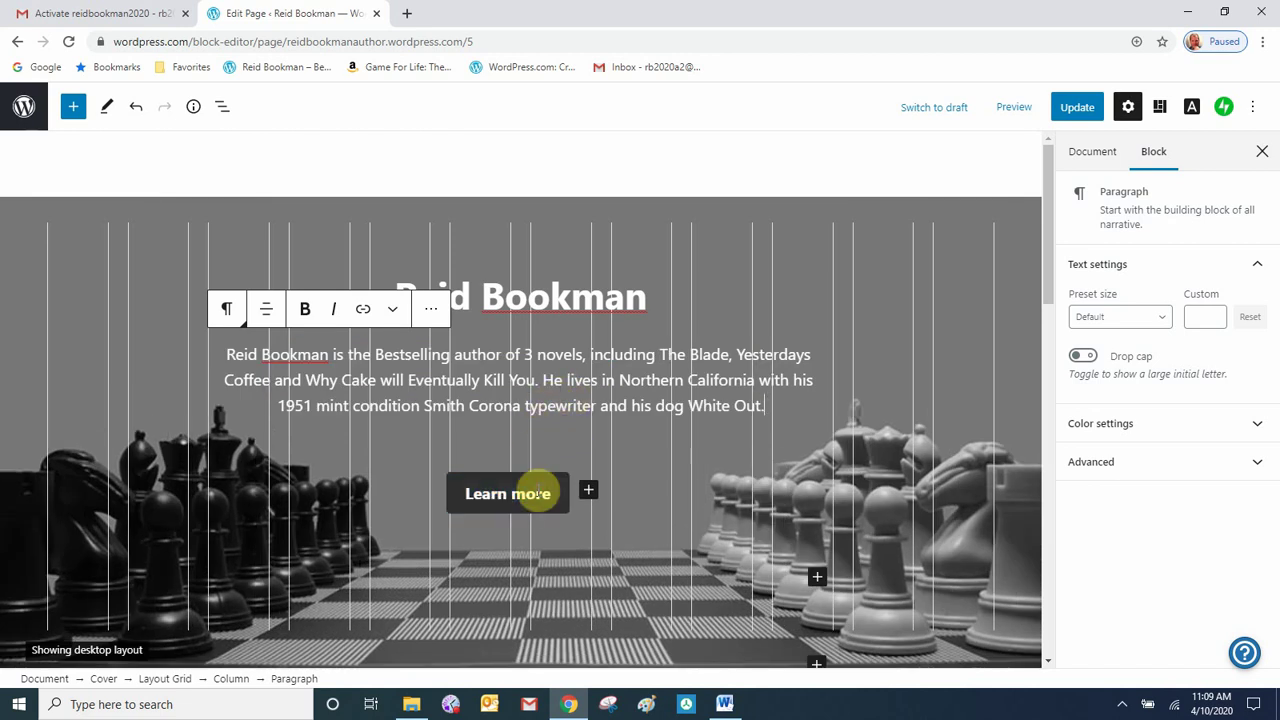
# - Relabel the Learn more button as 'Contact Reid'
pyautogui.click(537, 491)
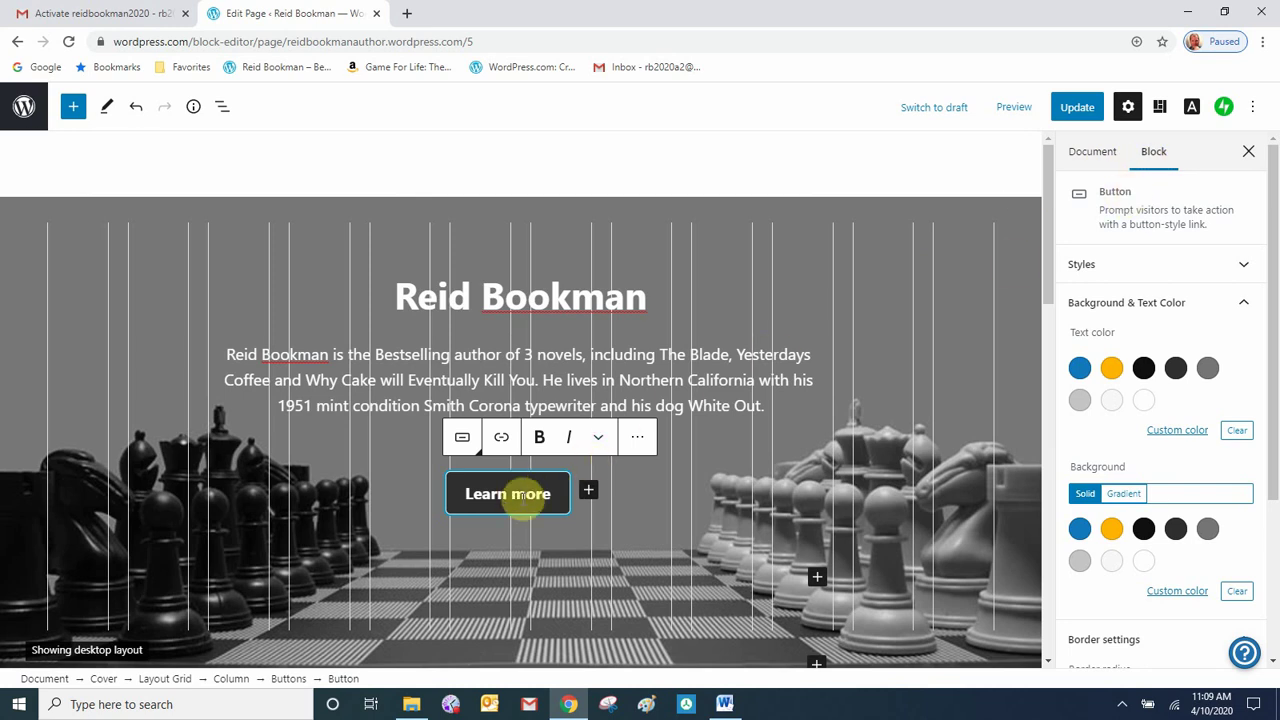
pyautogui.click(555, 493)
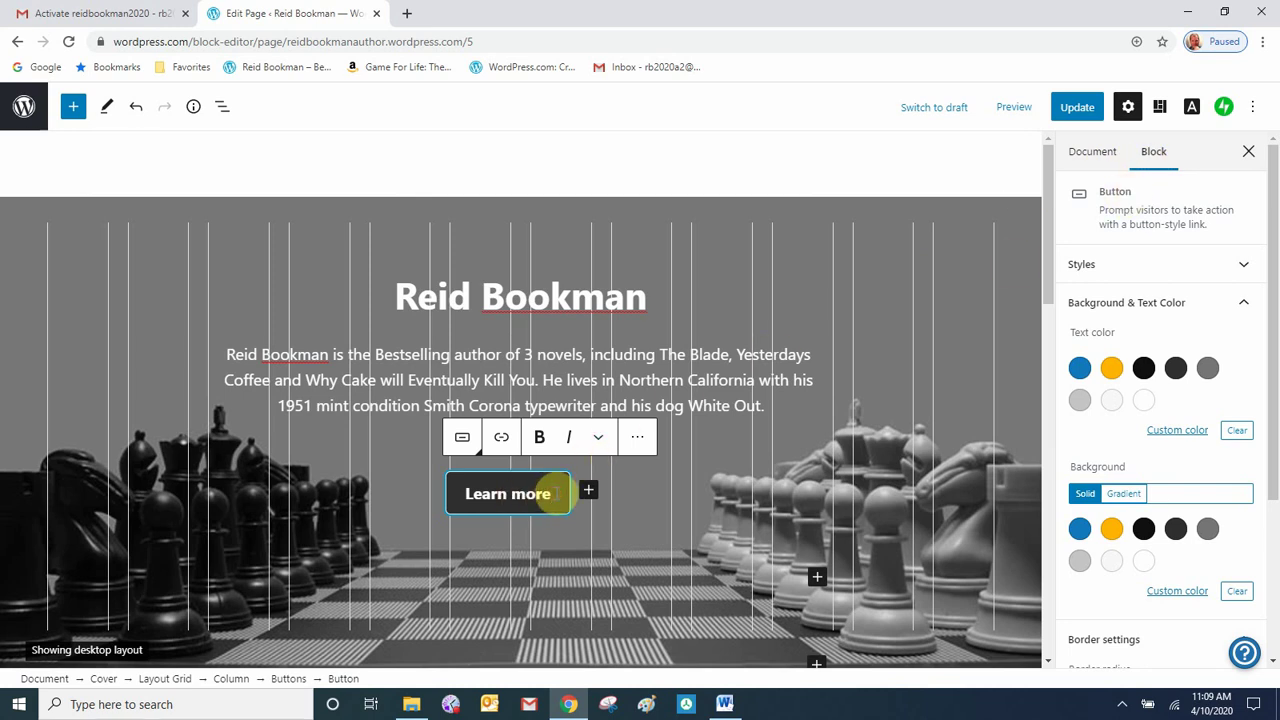
pyautogui.scroll(-2, 555, 493)
pyautogui.press('BackSpace')
pyautogui.press('BackSpace')
pyautogui.press('BackSpace')
pyautogui.press('BackSpace')
pyautogui.press('BackSpace')
pyautogui.press('BackSpace')
pyautogui.press('BackSpace')
pyautogui.press('BackSpace')
pyautogui.press('BackSpace')
pyautogui.press('BackSpace')
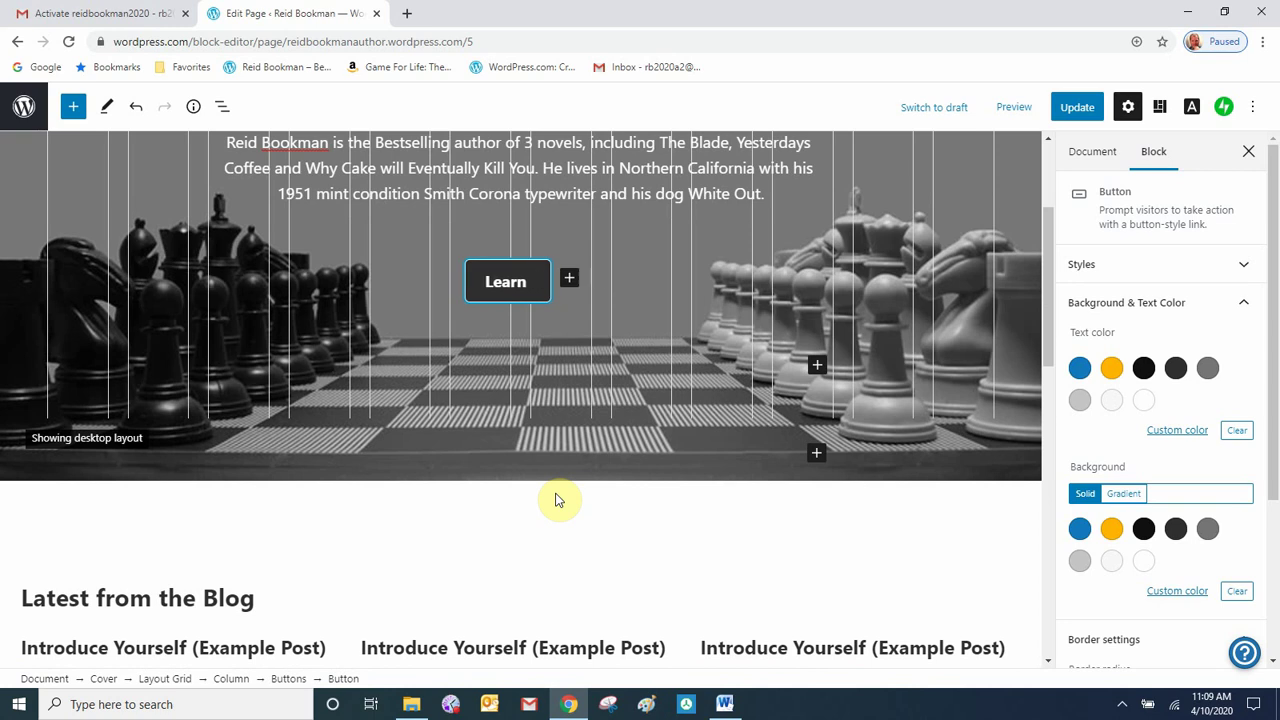
pyautogui.write('Contact Reid')
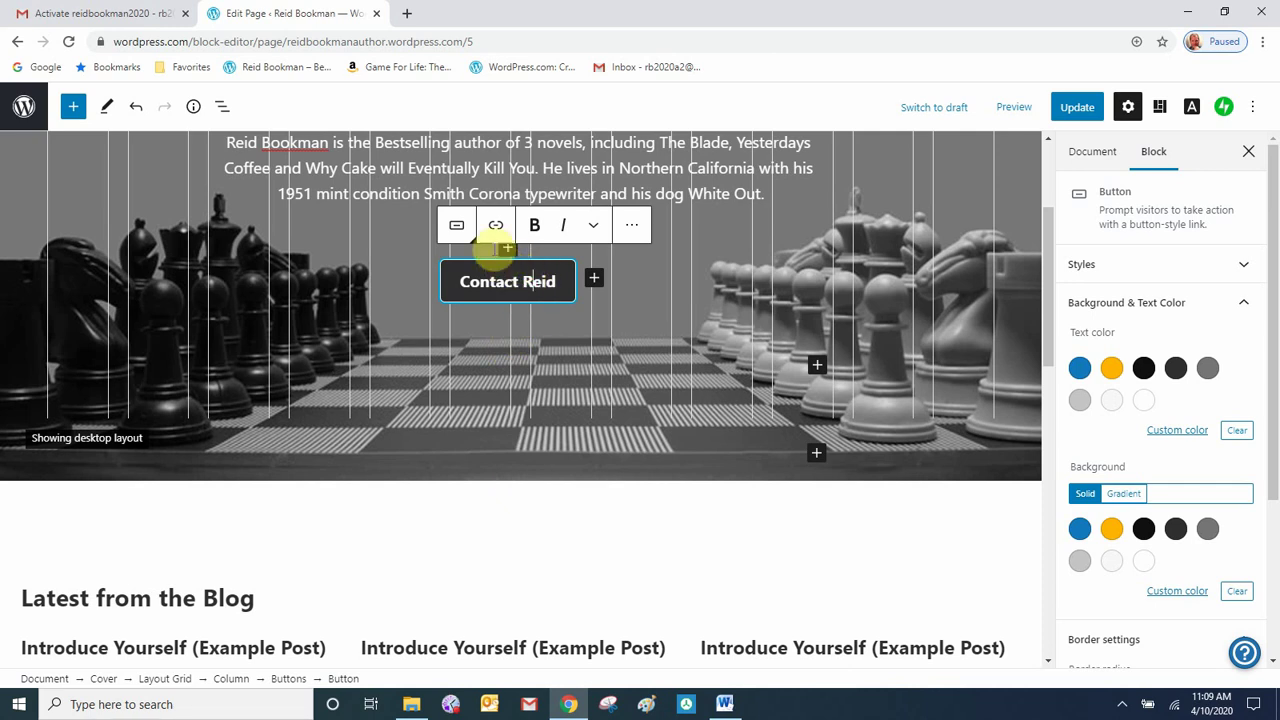
# - Link the Contact Reid button to the Contact page
pyautogui.click(494, 230)
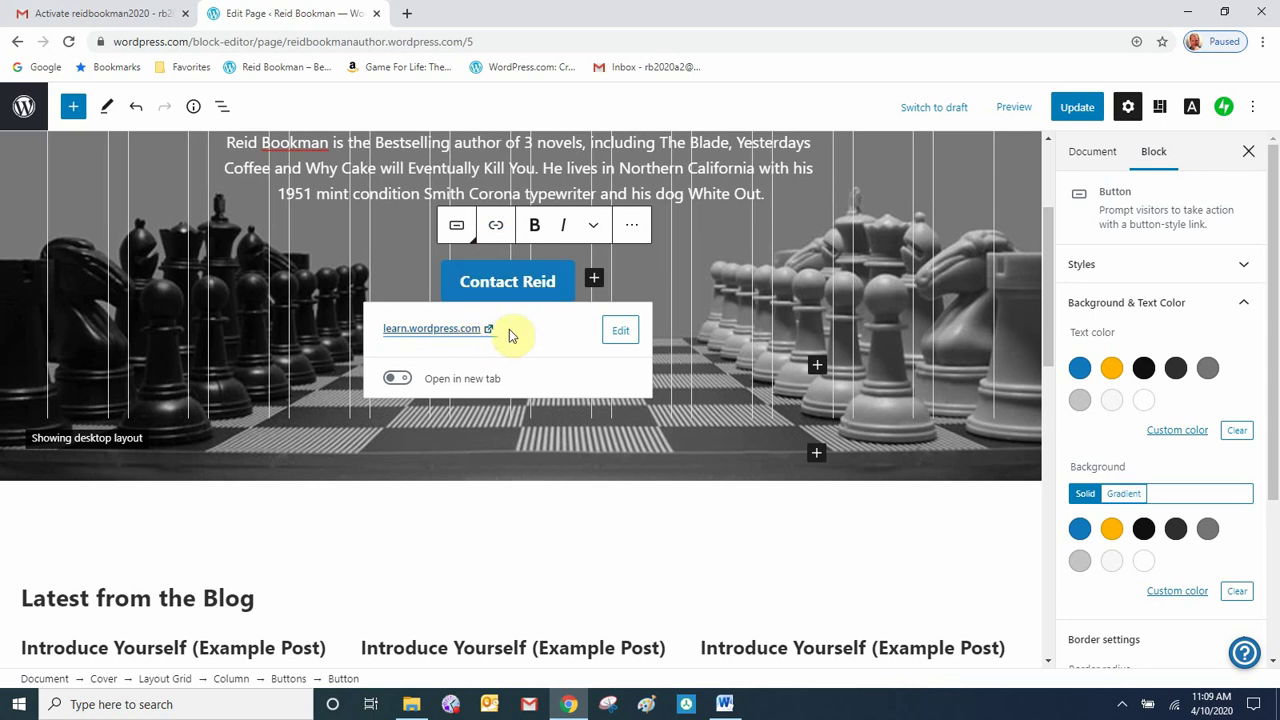
pyautogui.click(616, 337)
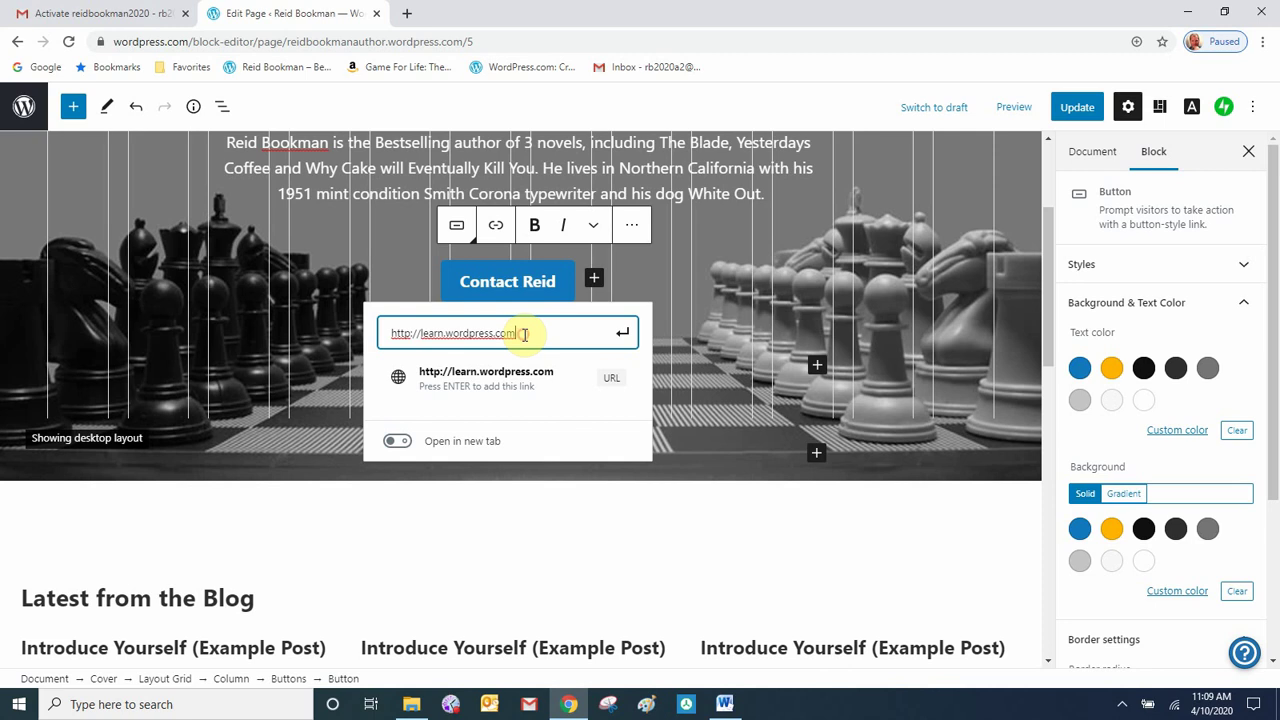
pyautogui.moveTo(524, 334); pyautogui.dragTo(386, 347)
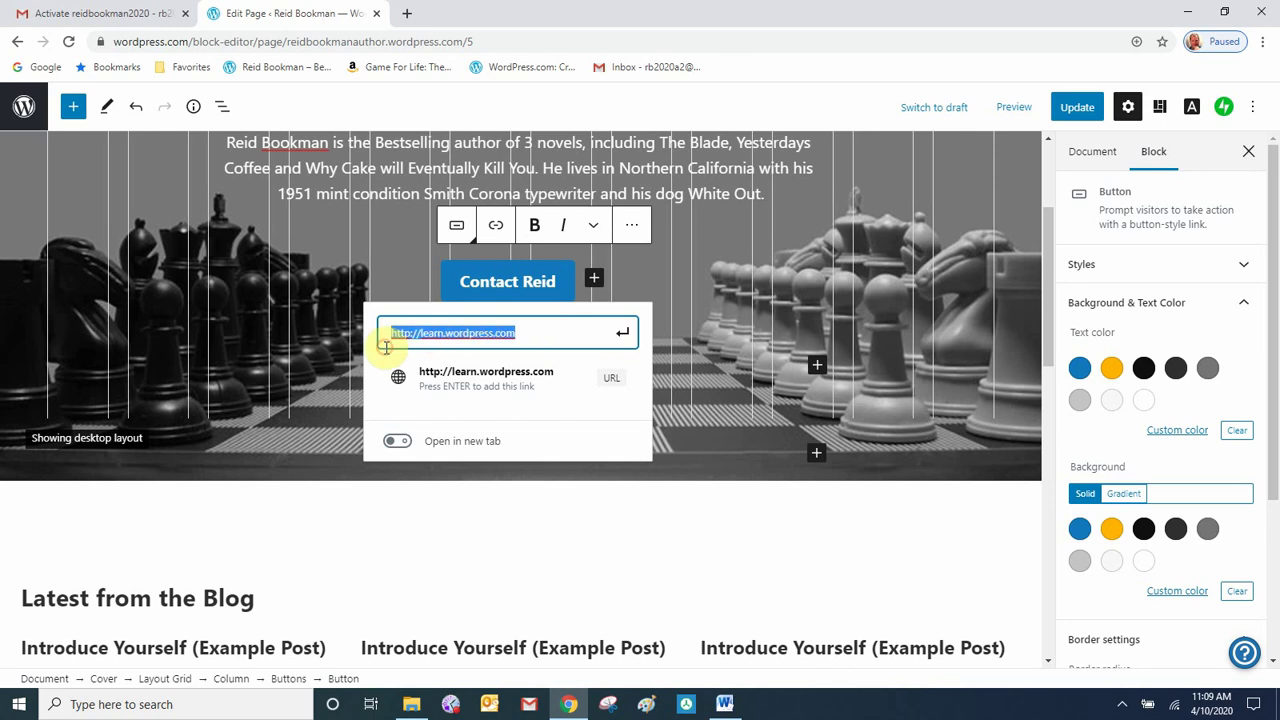
pyautogui.write('con')
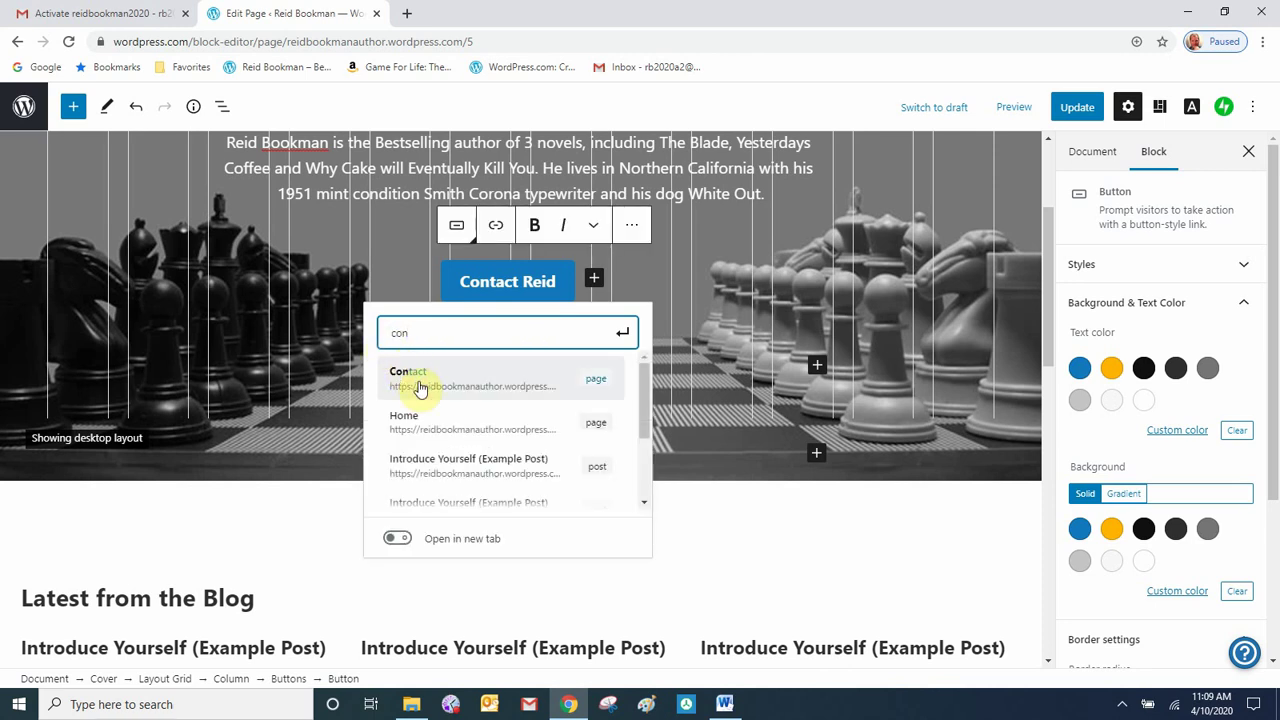
pyautogui.click(420, 385)
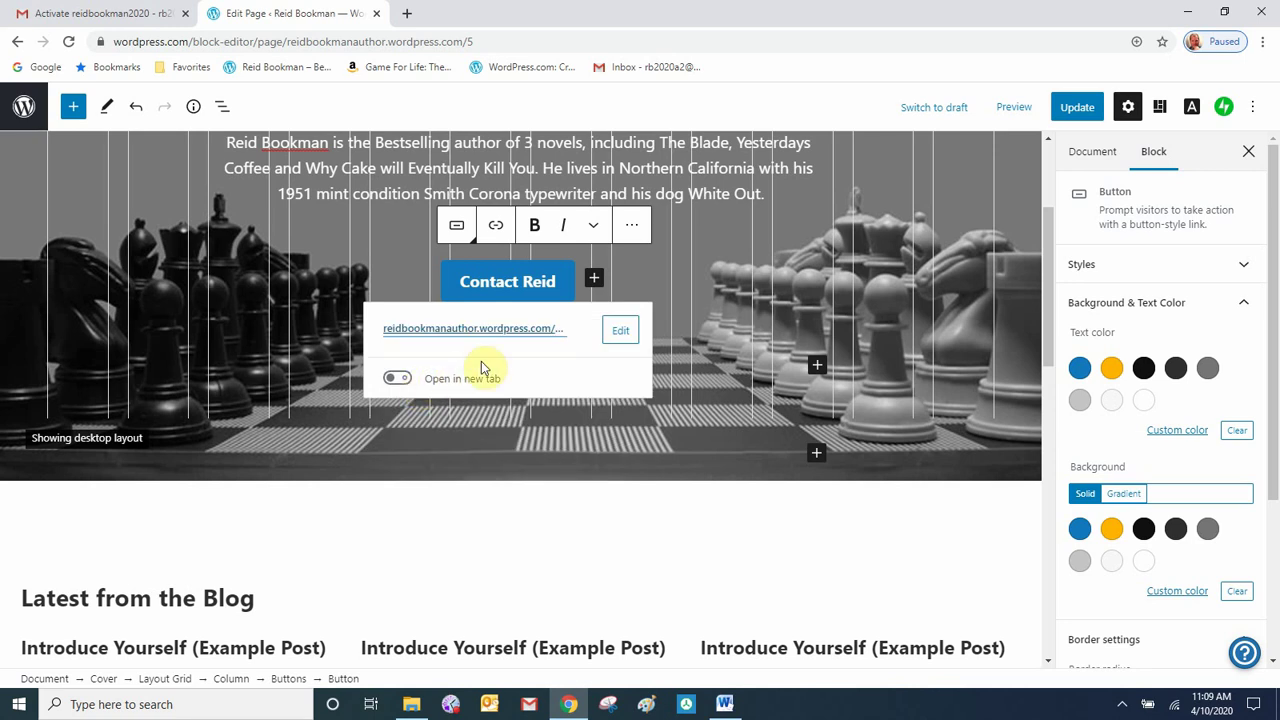
pyautogui.click(726, 303)
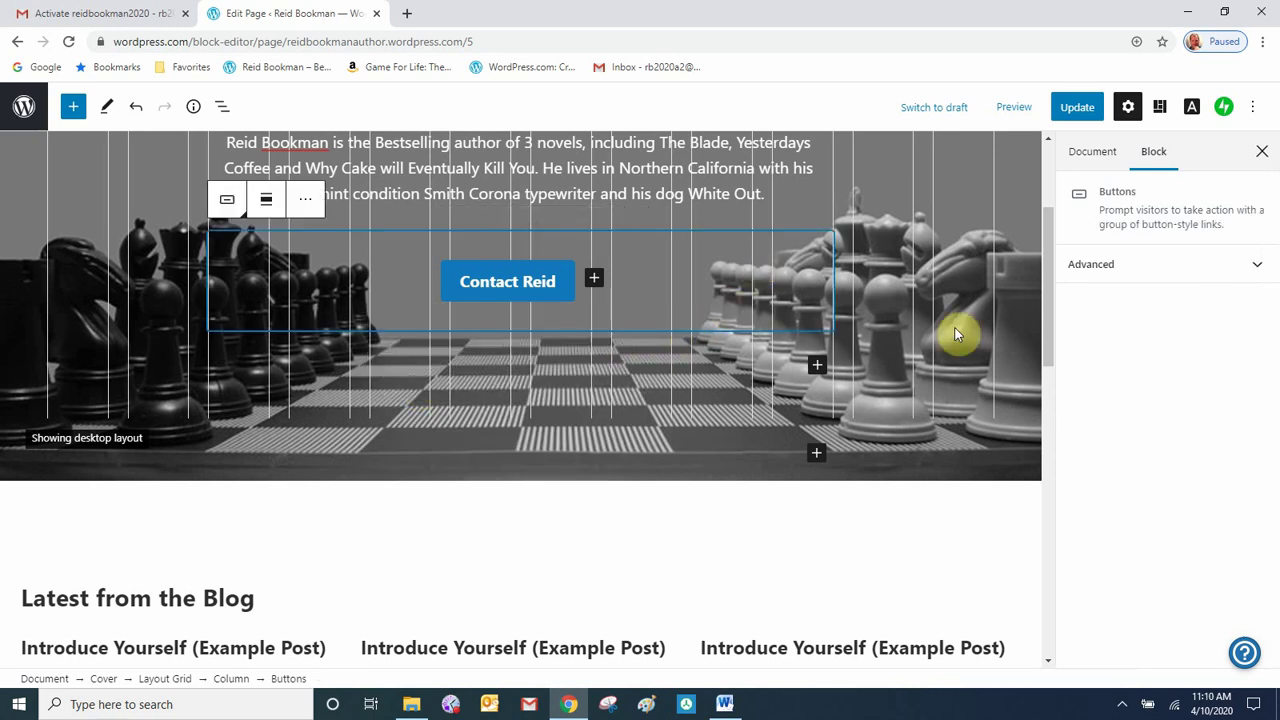
pyautogui.scroll(2, 945, 354)
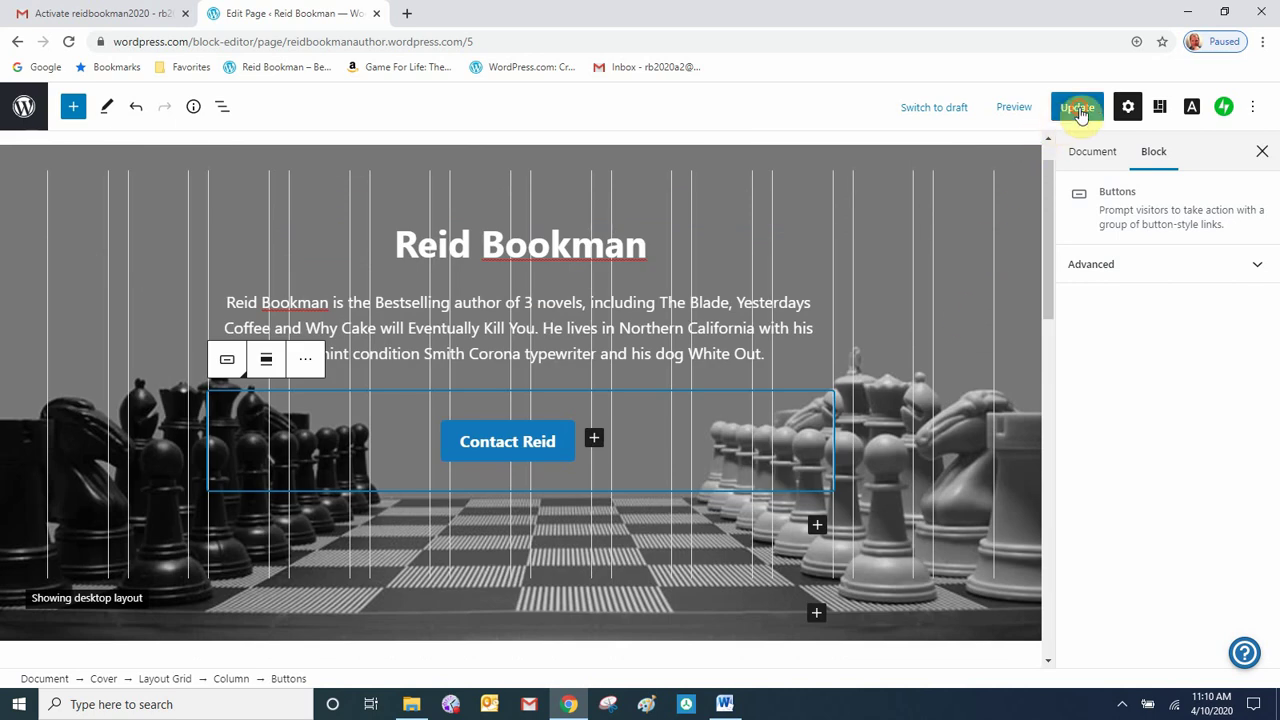
# - Update the page, test the Contact Reid button on the live site, then go back Home
pyautogui.click(1078, 110)
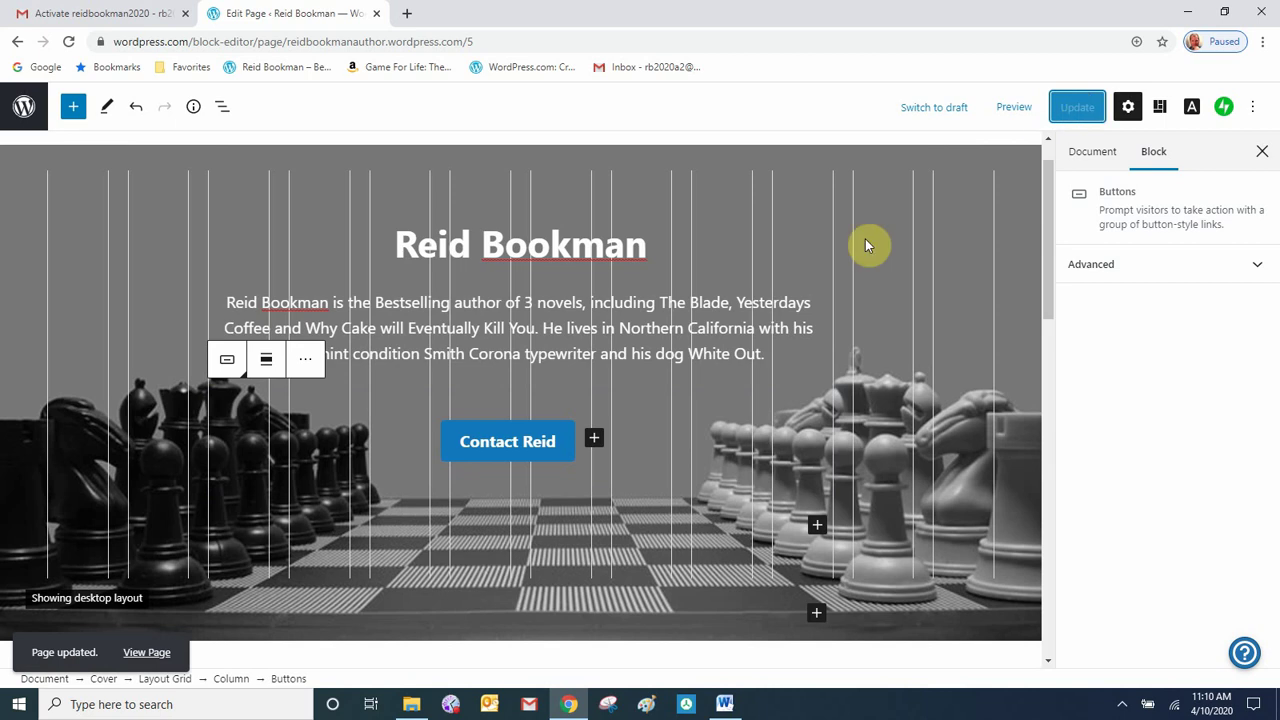
pyautogui.click(150, 662)
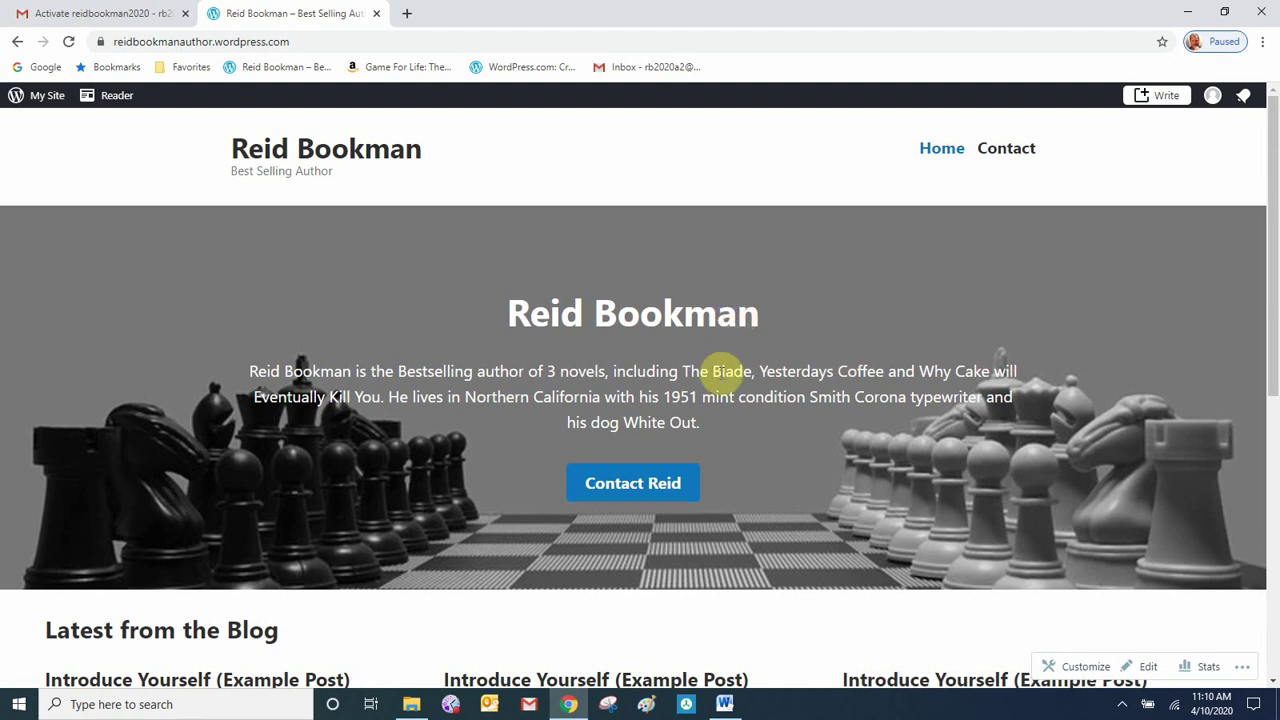
pyautogui.click(641, 492)
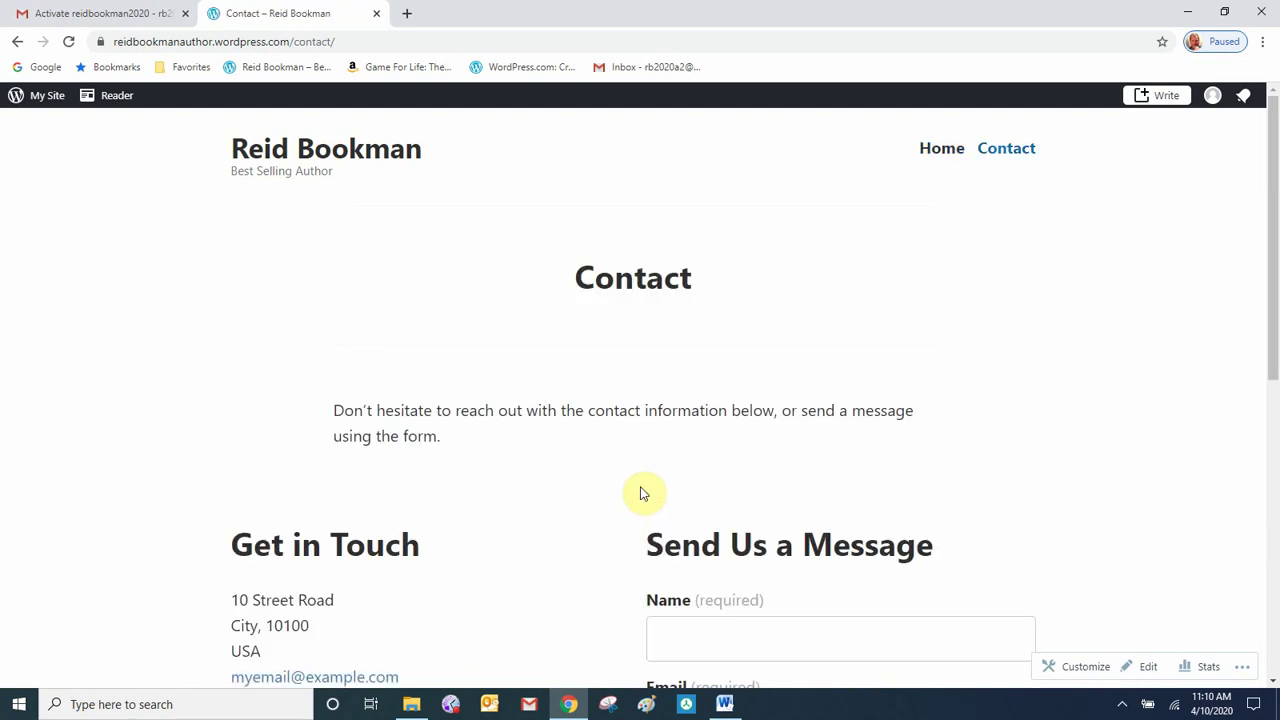
pyautogui.click(943, 155)
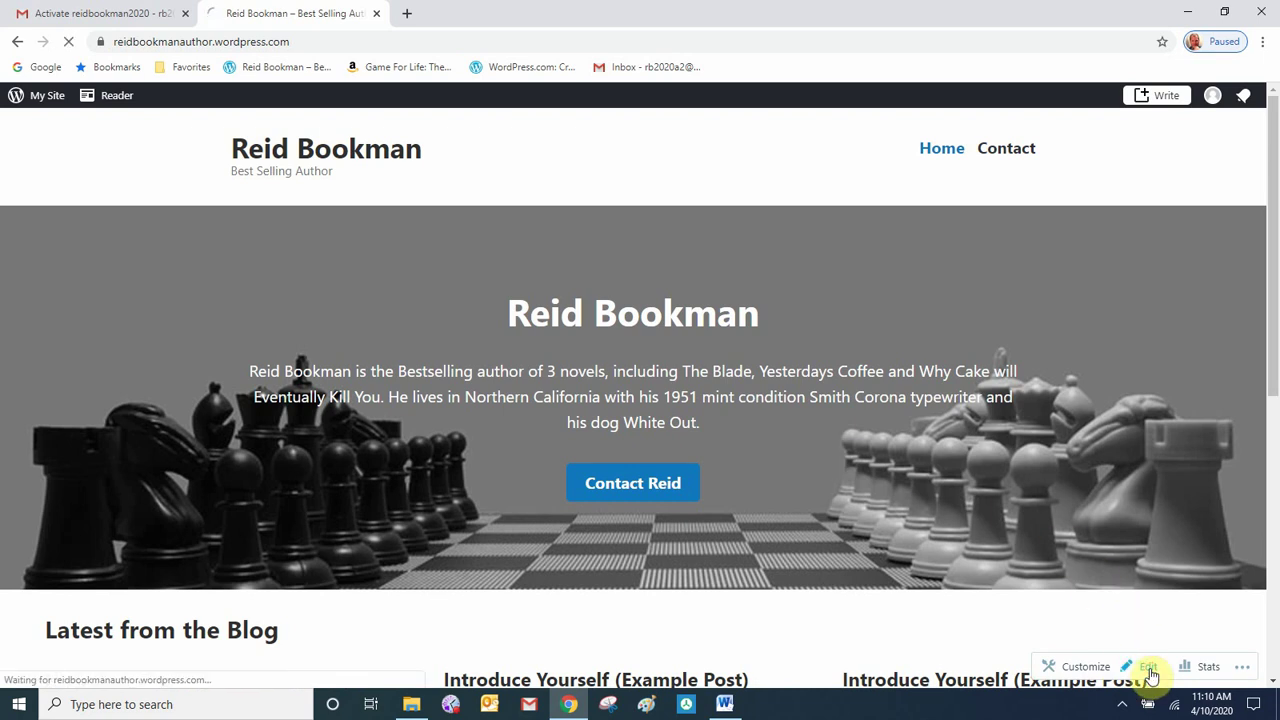
# - Reopen the home page in the editor and remove the 'Latest from the Blog' heading
pyautogui.click(1150, 672)
pyautogui.scroll(-3, 767, 409)
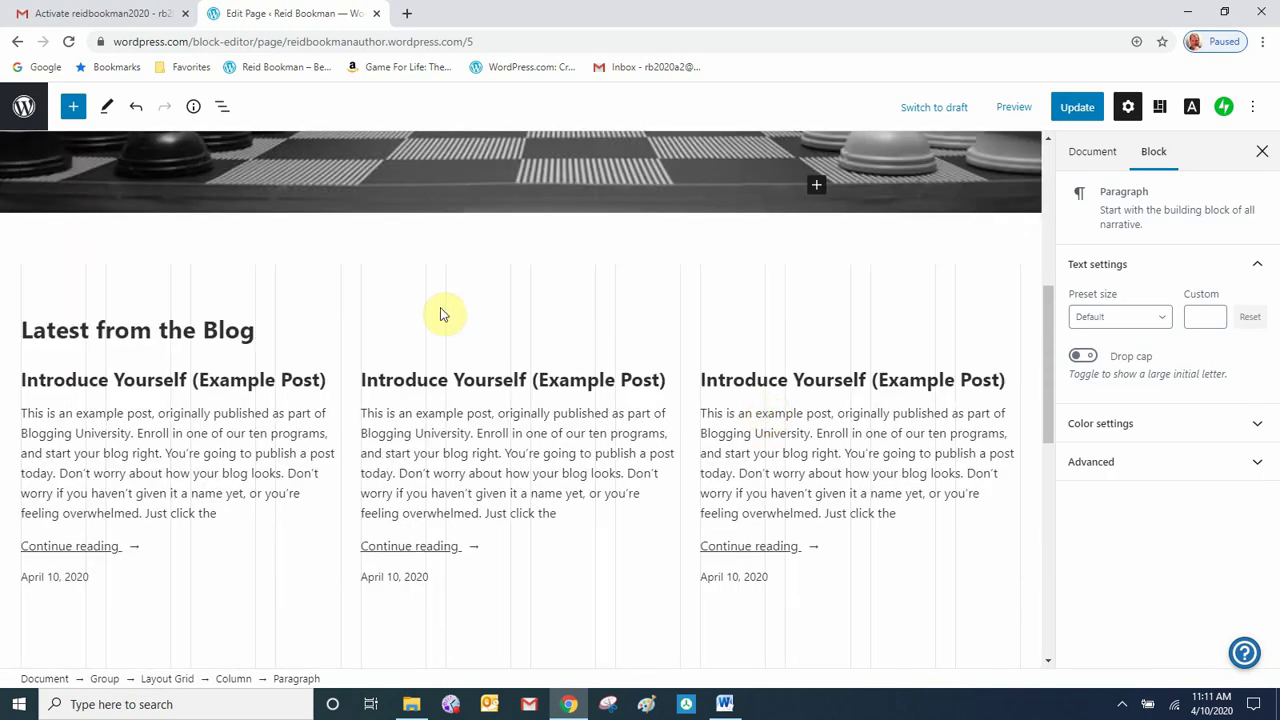
pyautogui.click(408, 309)
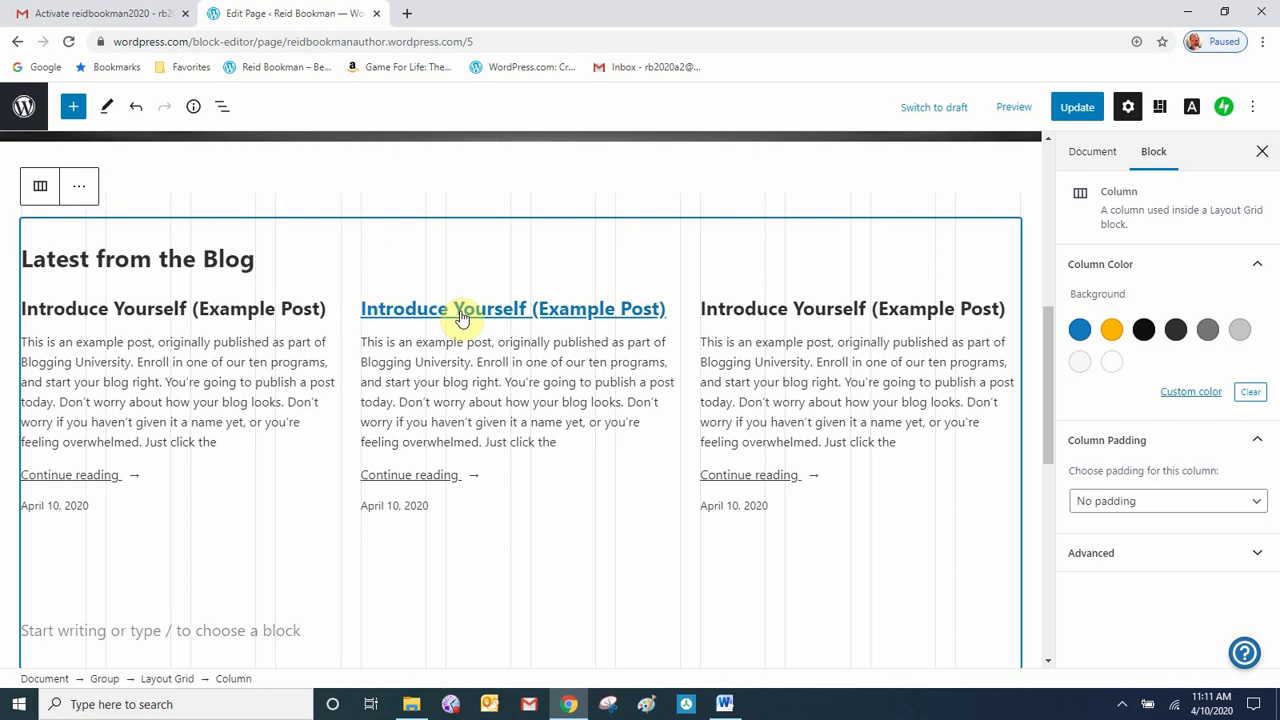
pyautogui.click(112, 258)
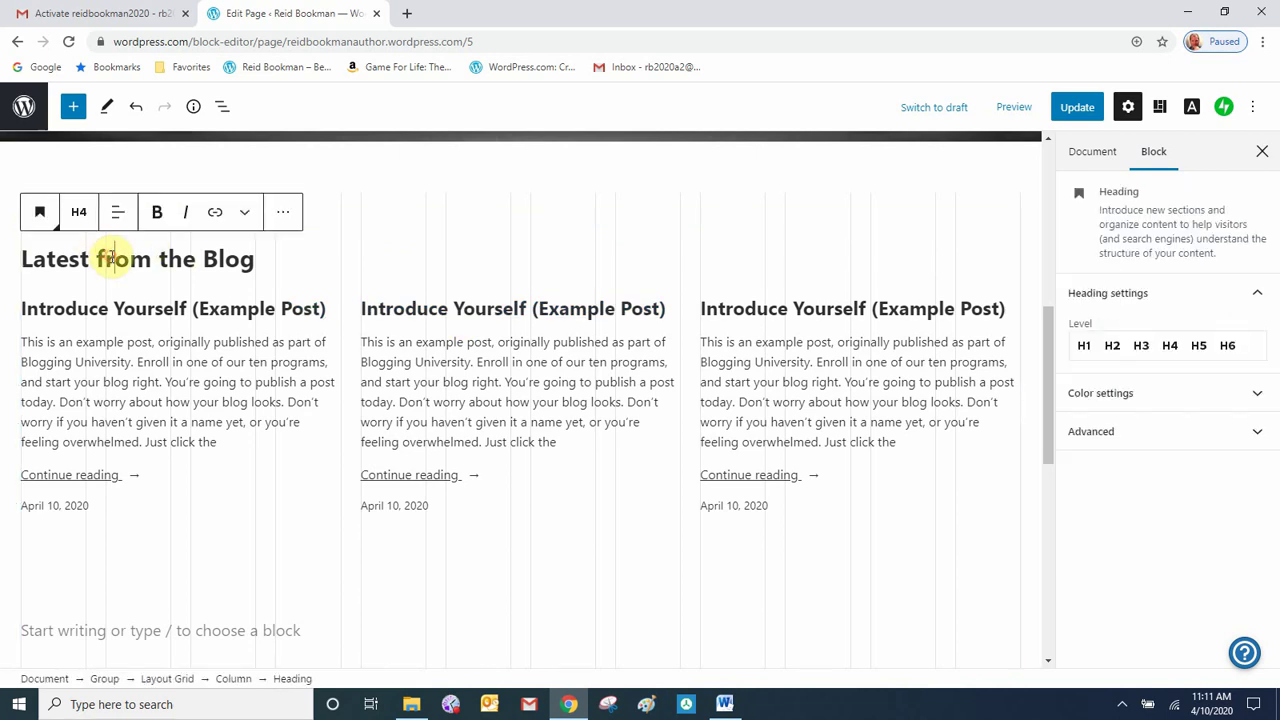
pyautogui.click(285, 216)
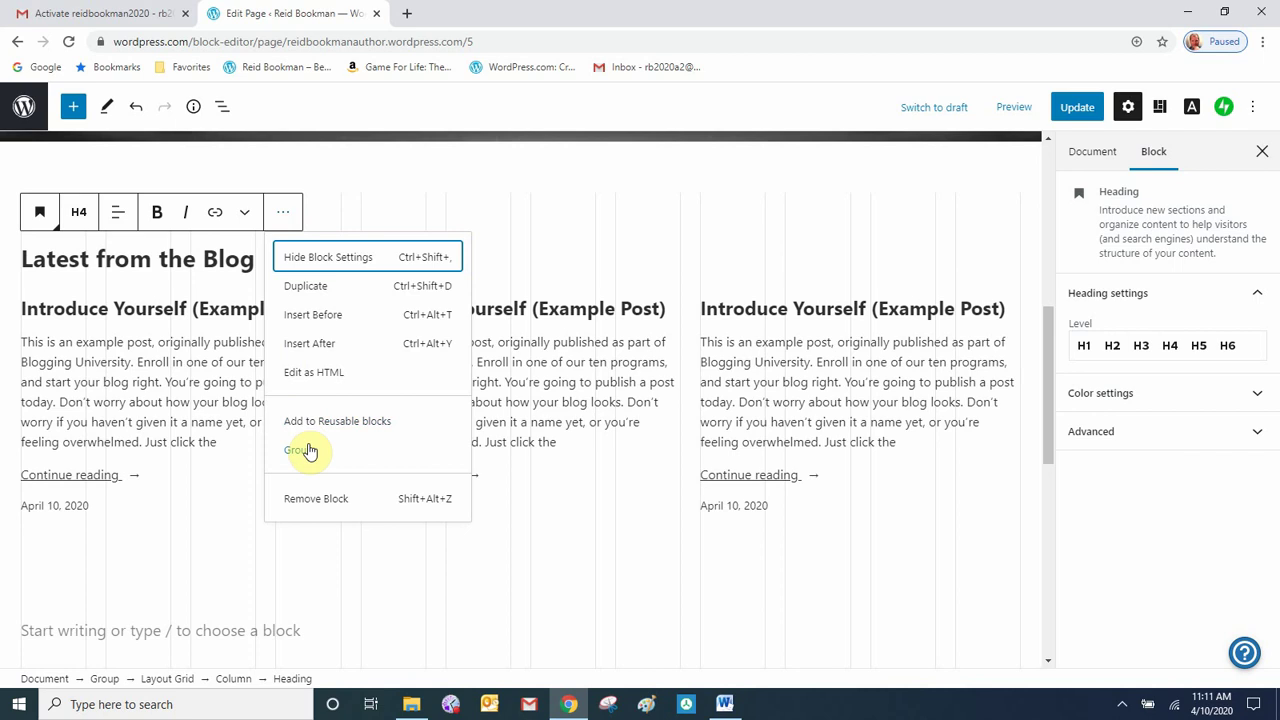
pyautogui.click(321, 504)
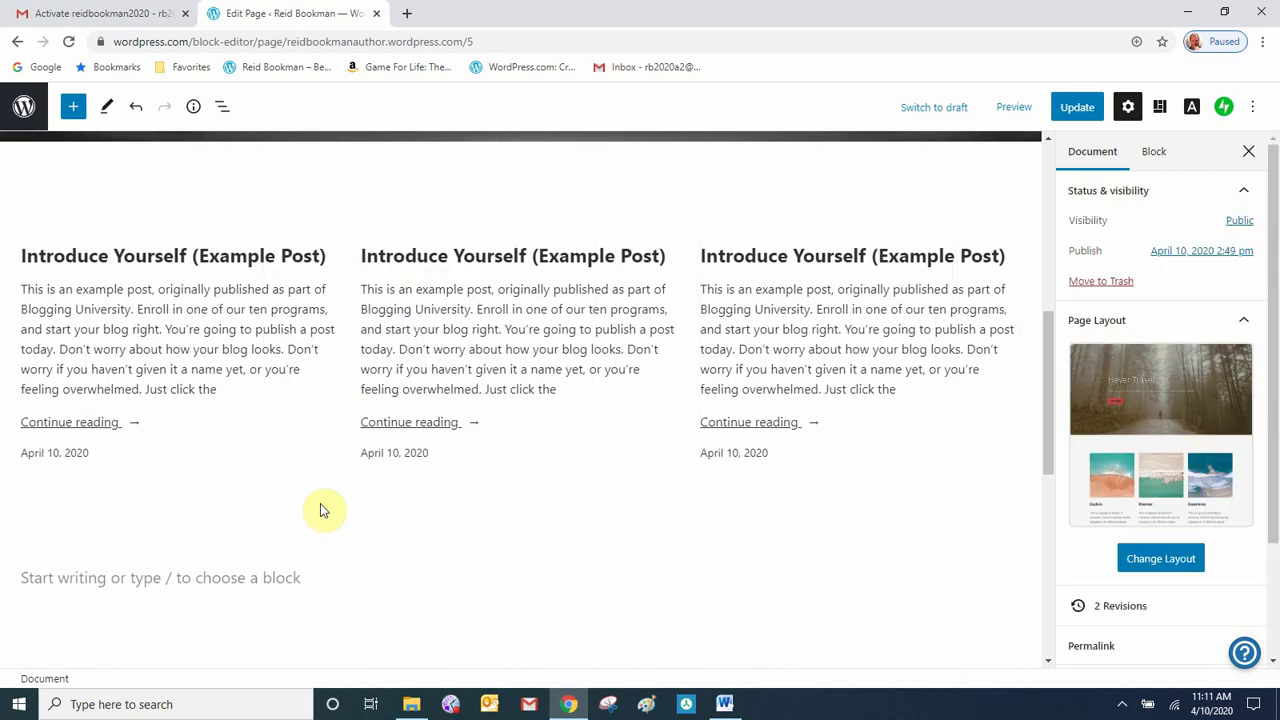
# - Remove the blog posts listing block
pyautogui.click(203, 303)
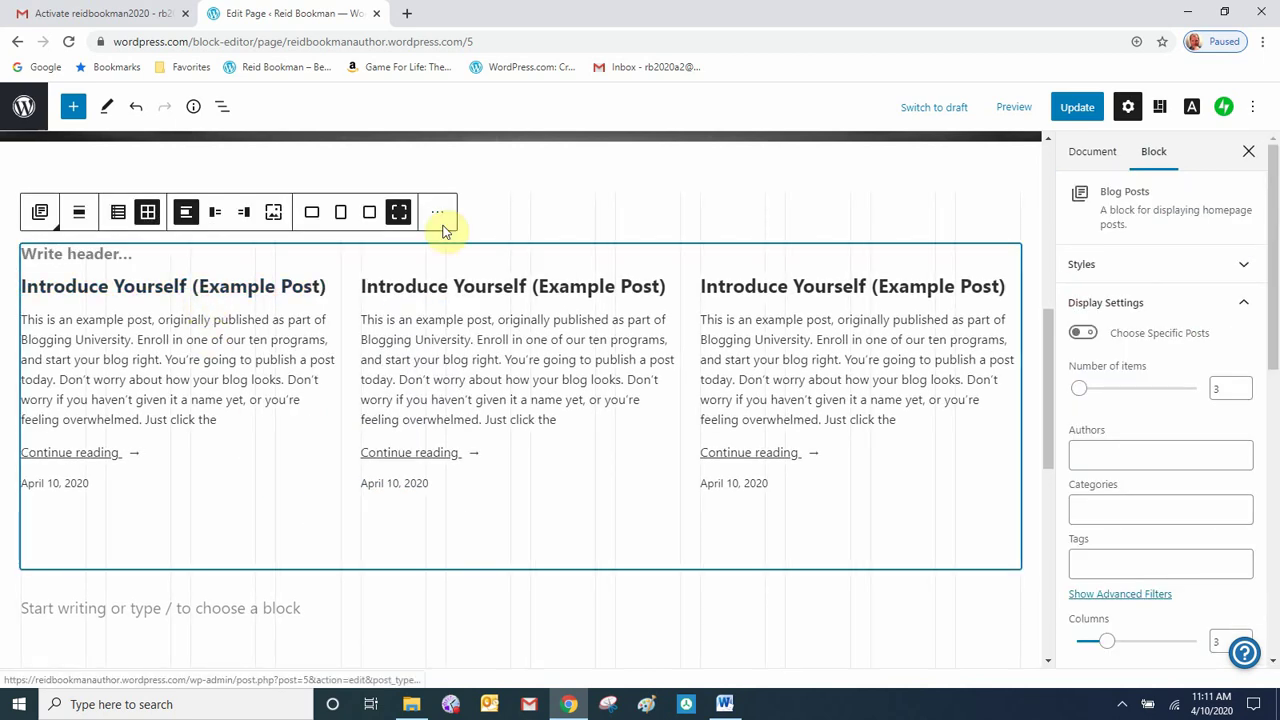
pyautogui.click(437, 212)
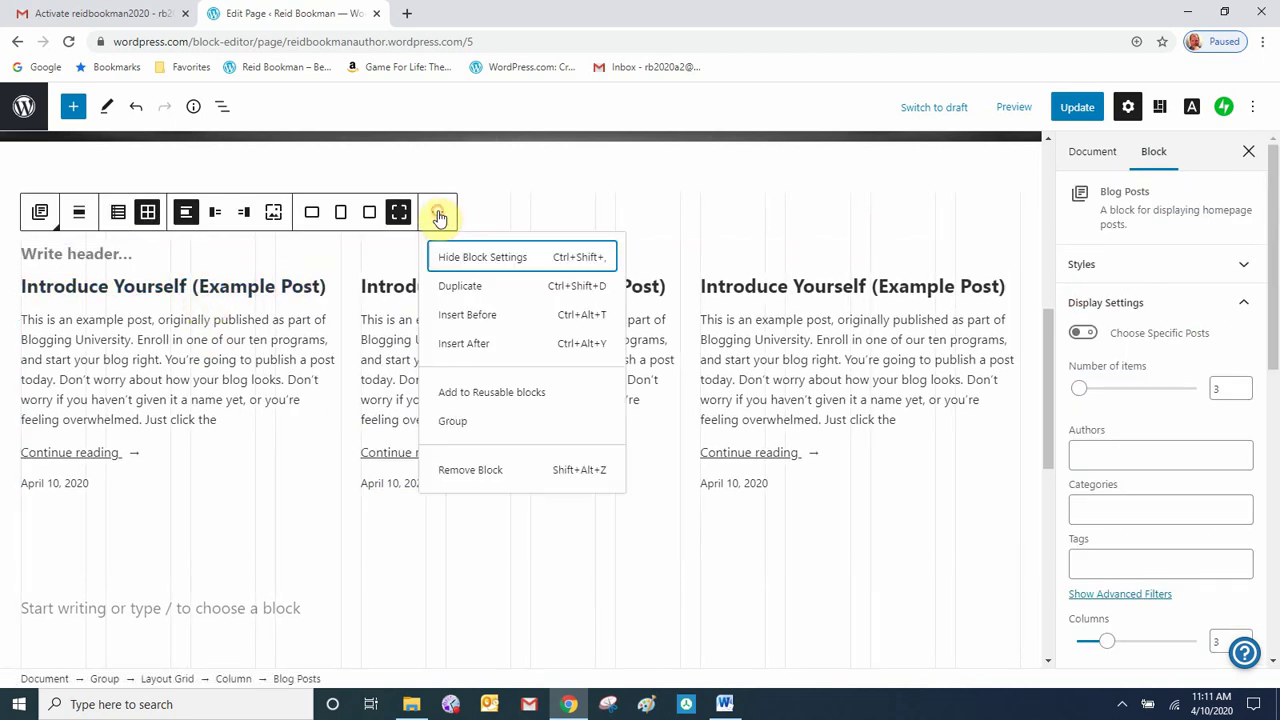
pyautogui.click(486, 470)
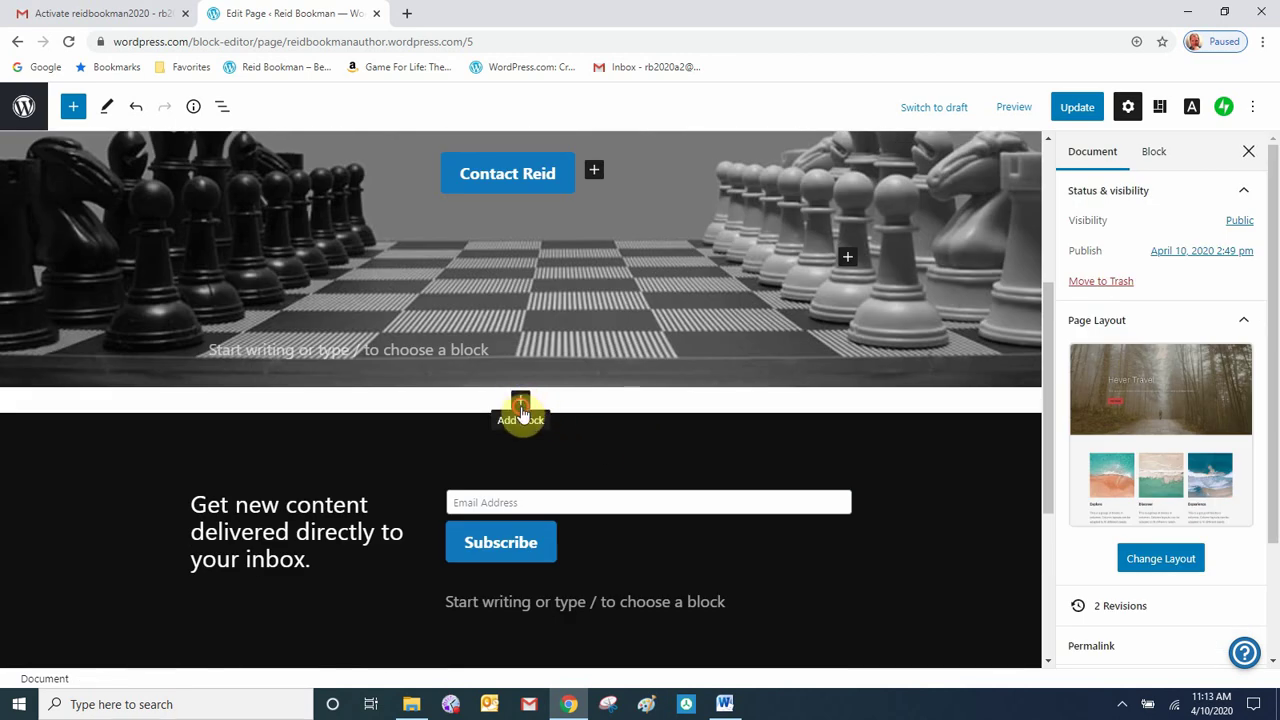
# - Insert a 100-pixel Spacer below the chess cover and open the block inserter beneath it
pyautogui.click(520, 403)
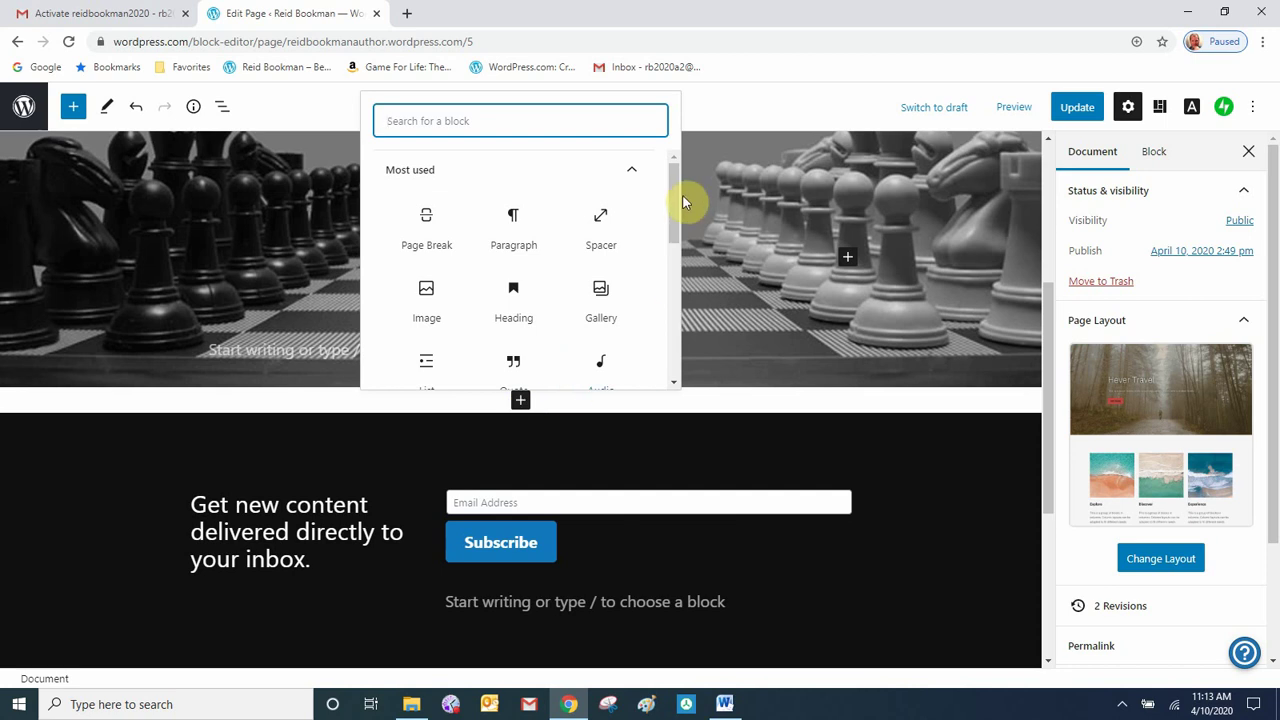
pyautogui.click(601, 224)
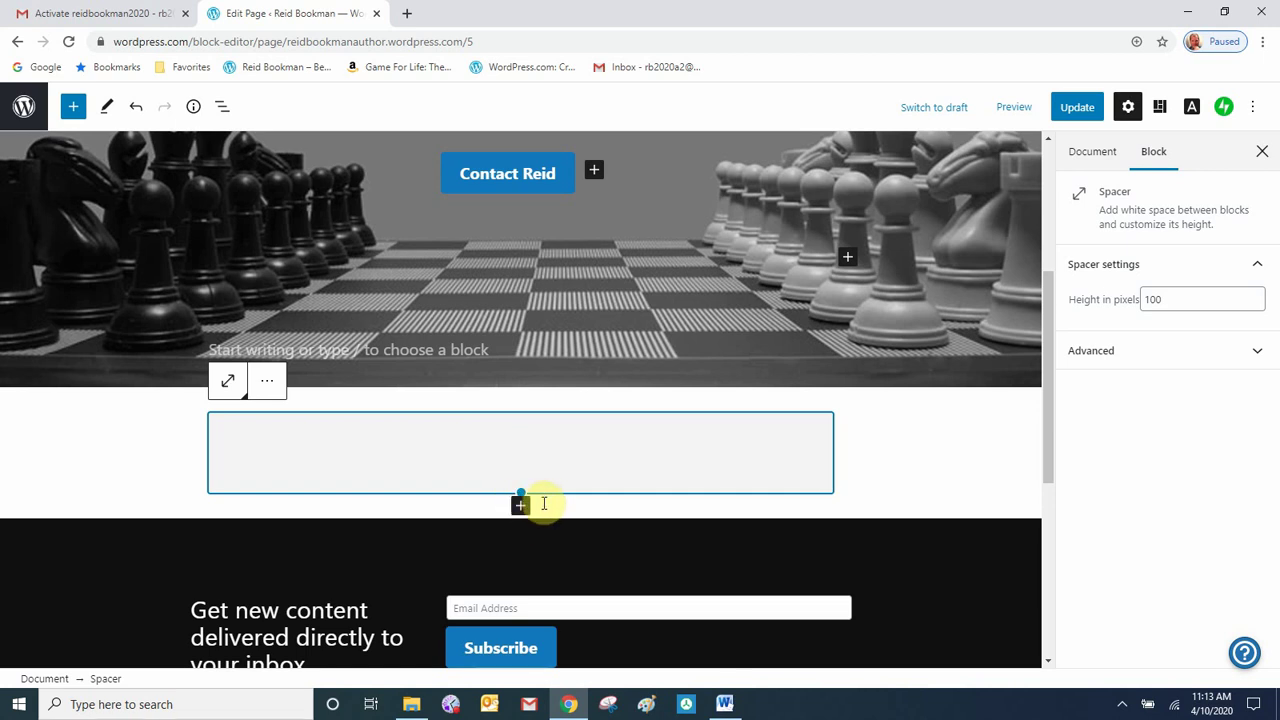
pyautogui.click(521, 509)
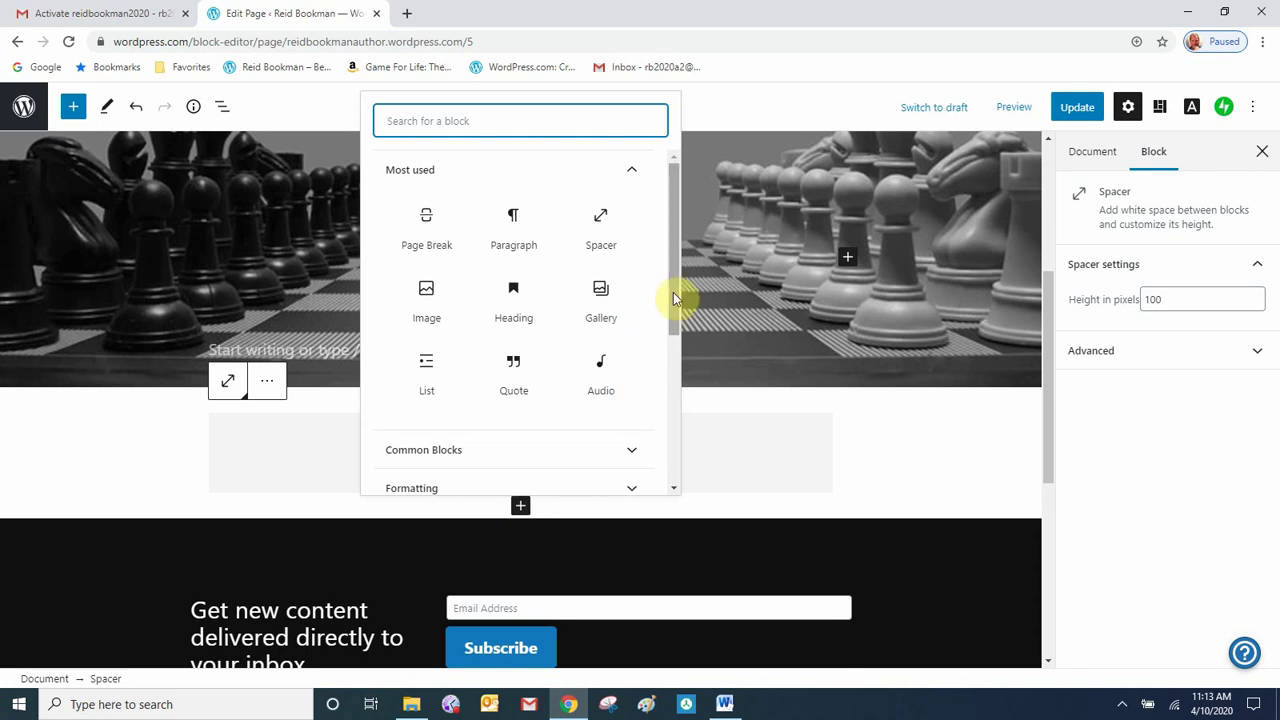
pyautogui.moveTo(673, 292); pyautogui.dragTo(689, 418)
# - Add a Columns block split into three equal columns below the banner
pyautogui.click(629, 280)
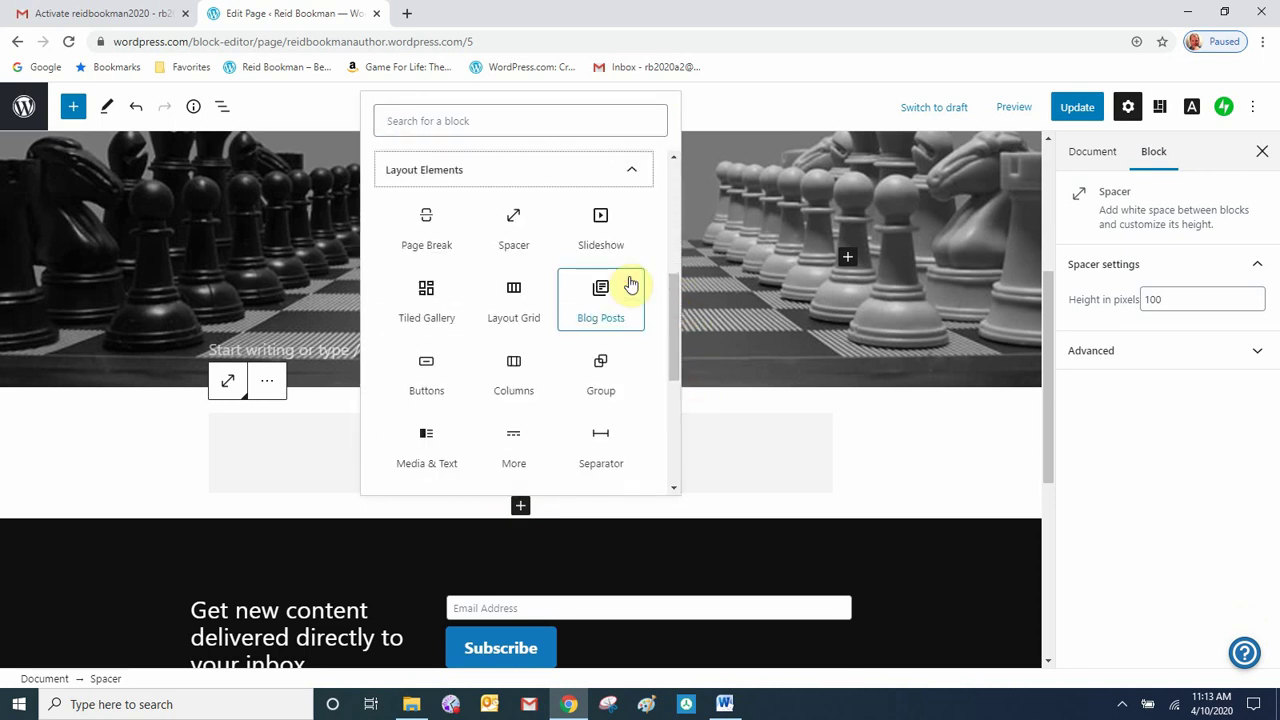
pyautogui.click(525, 395)
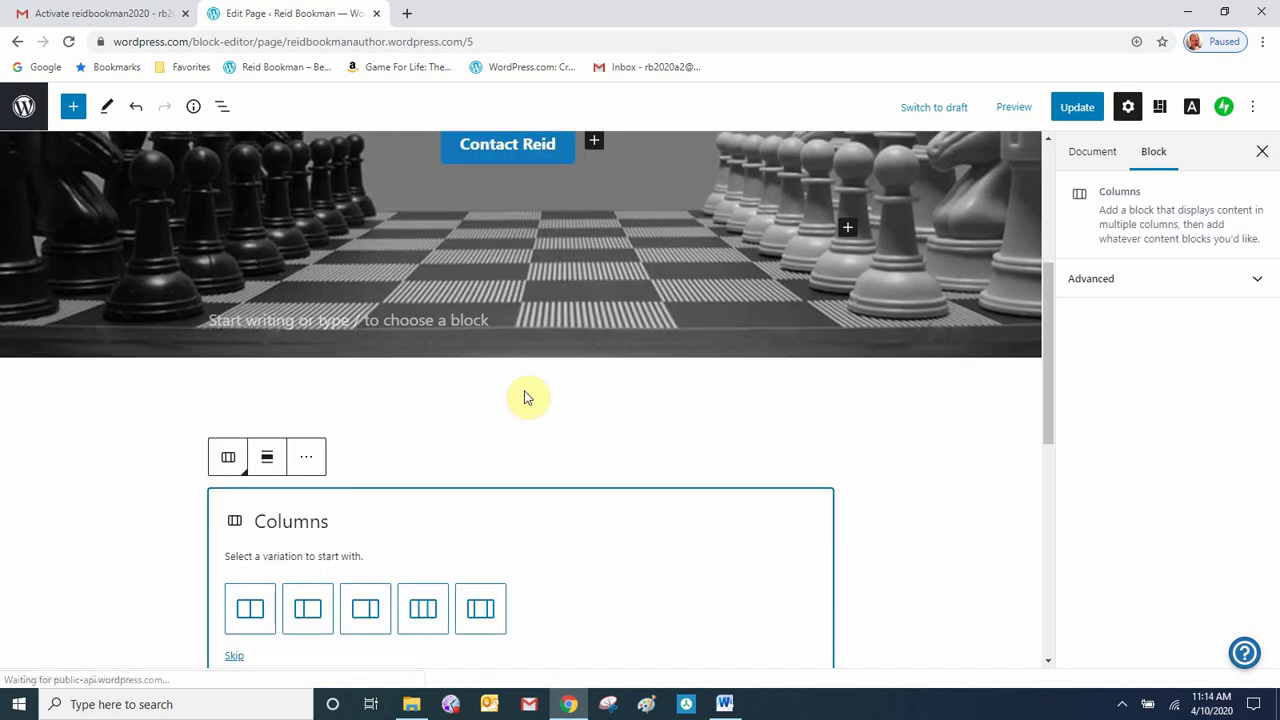
pyautogui.scroll(-2, 895, 490)
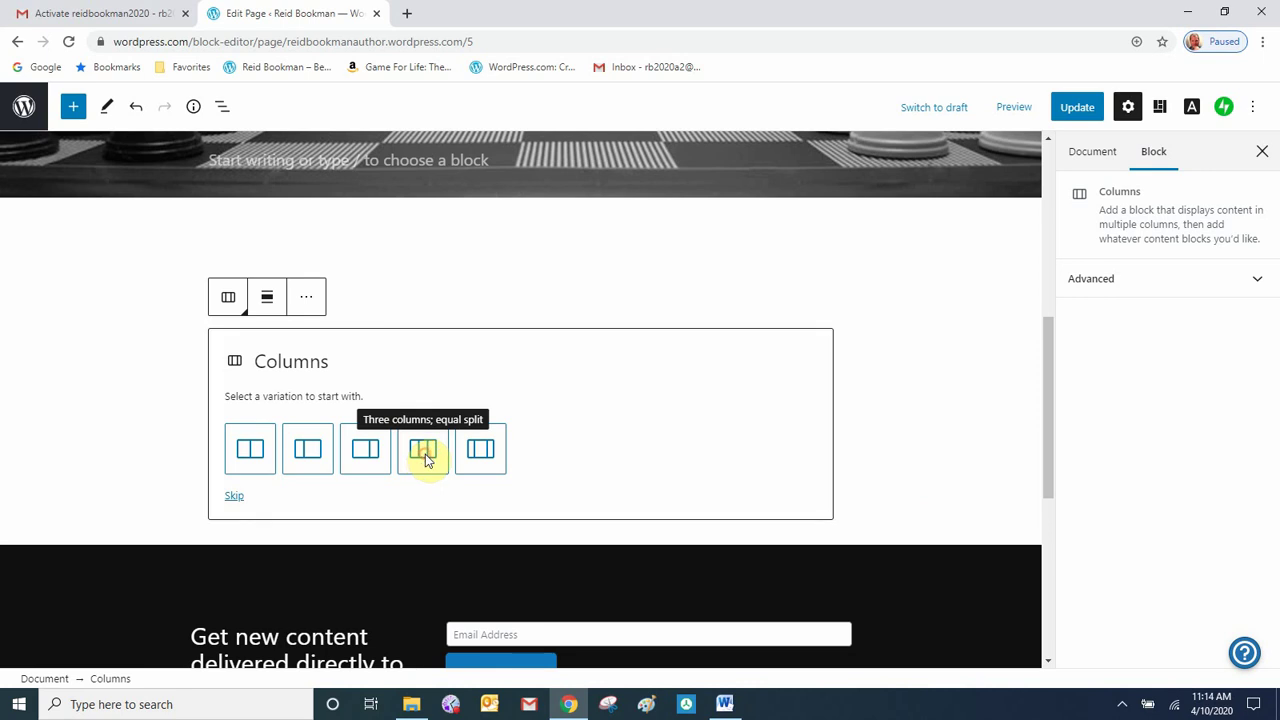
pyautogui.click(424, 458)
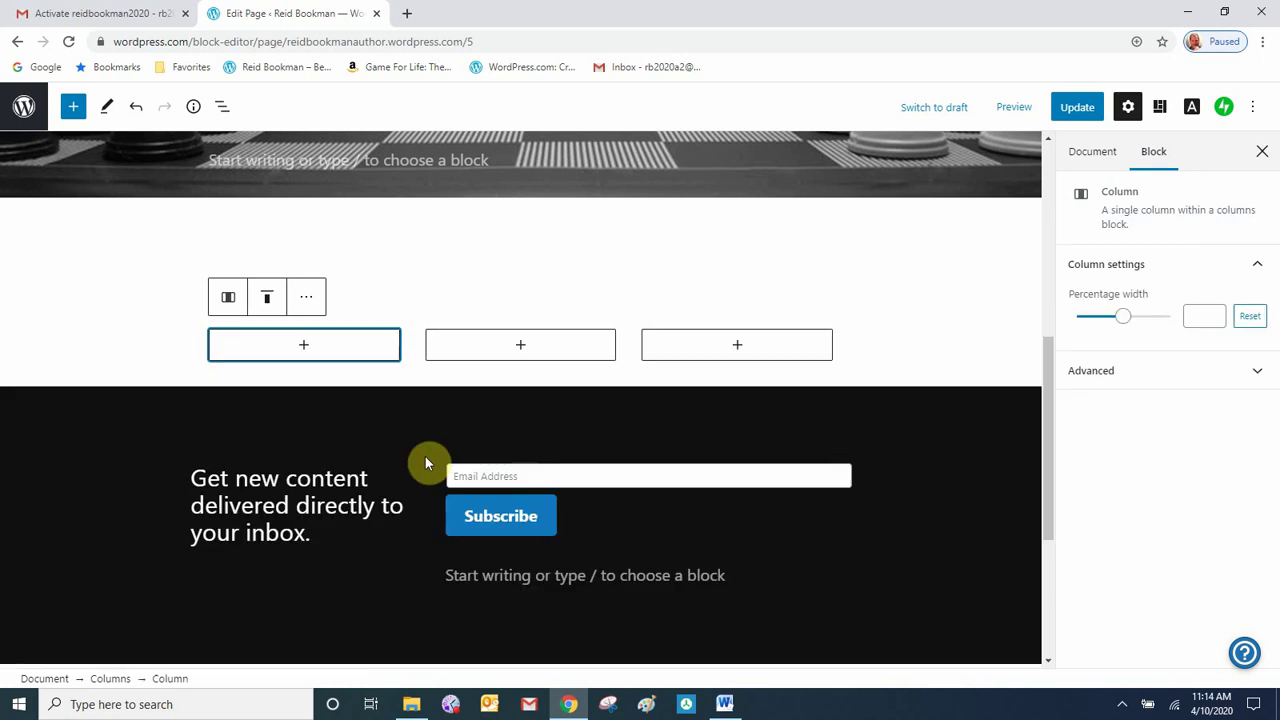
# - Upload the Game for Life cover as an image in the first column
pyautogui.click(305, 347)
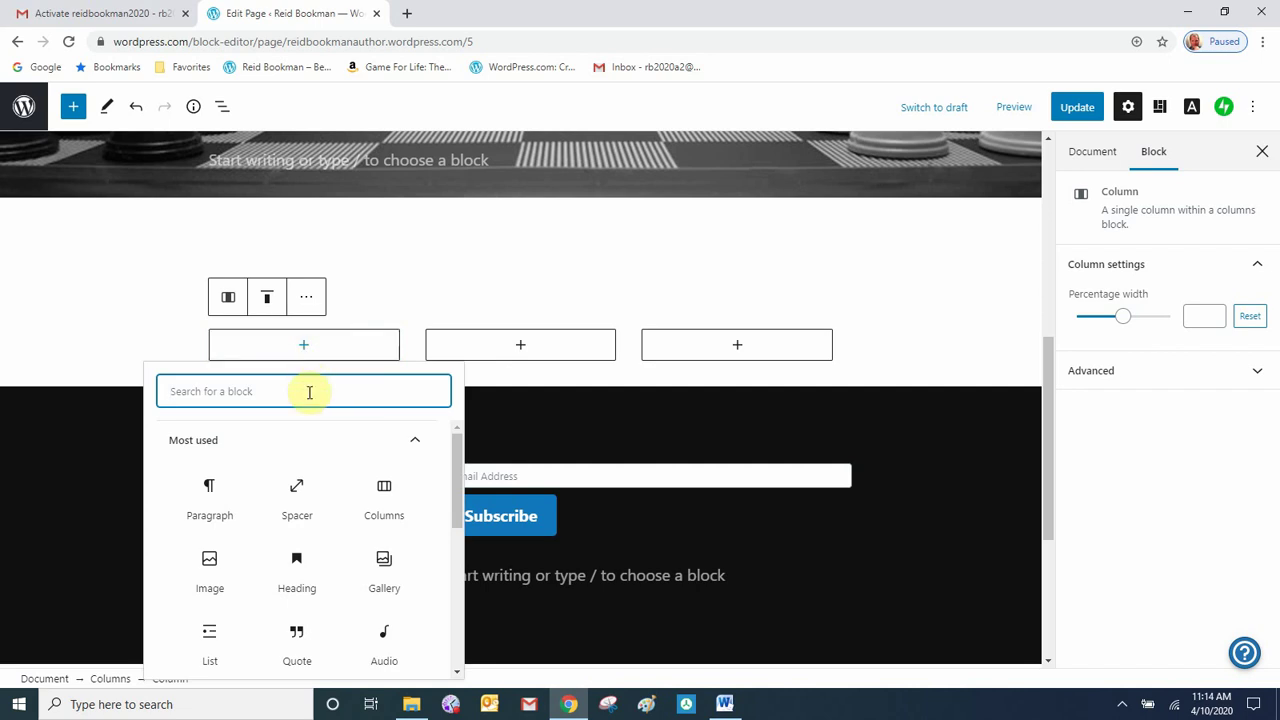
pyautogui.click(208, 570)
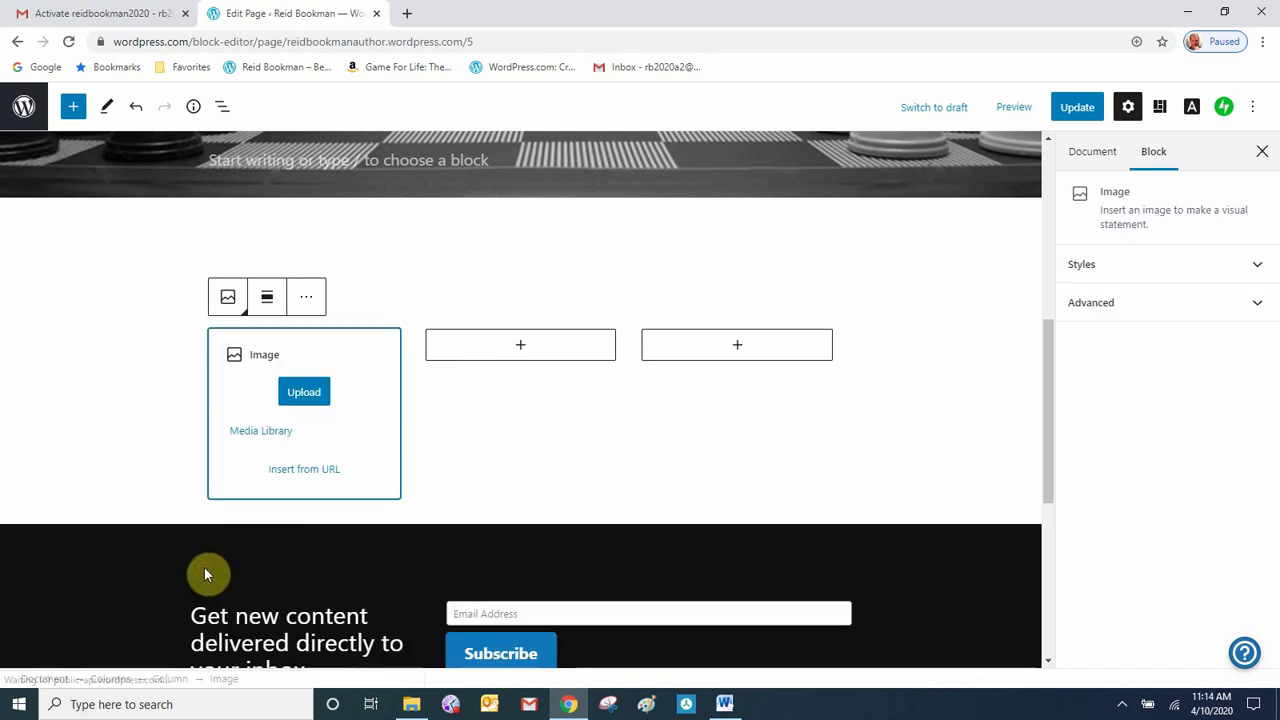
pyautogui.click(302, 391)
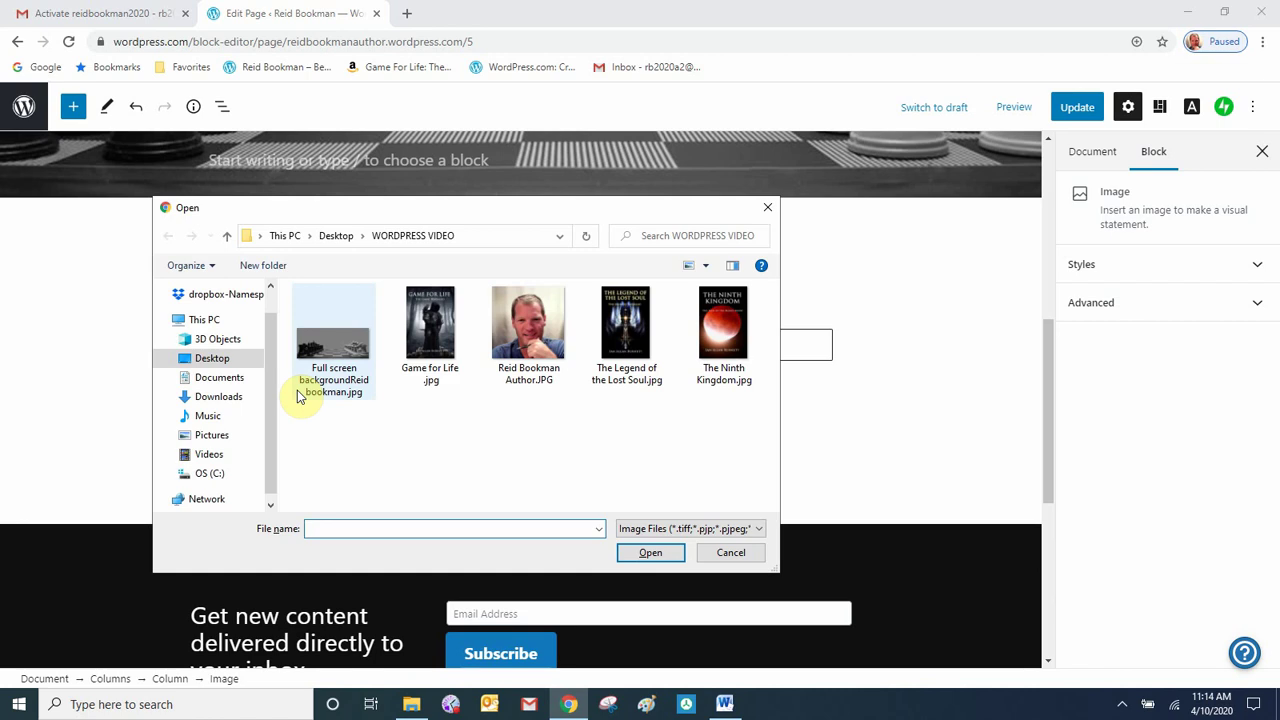
pyautogui.click(433, 331)
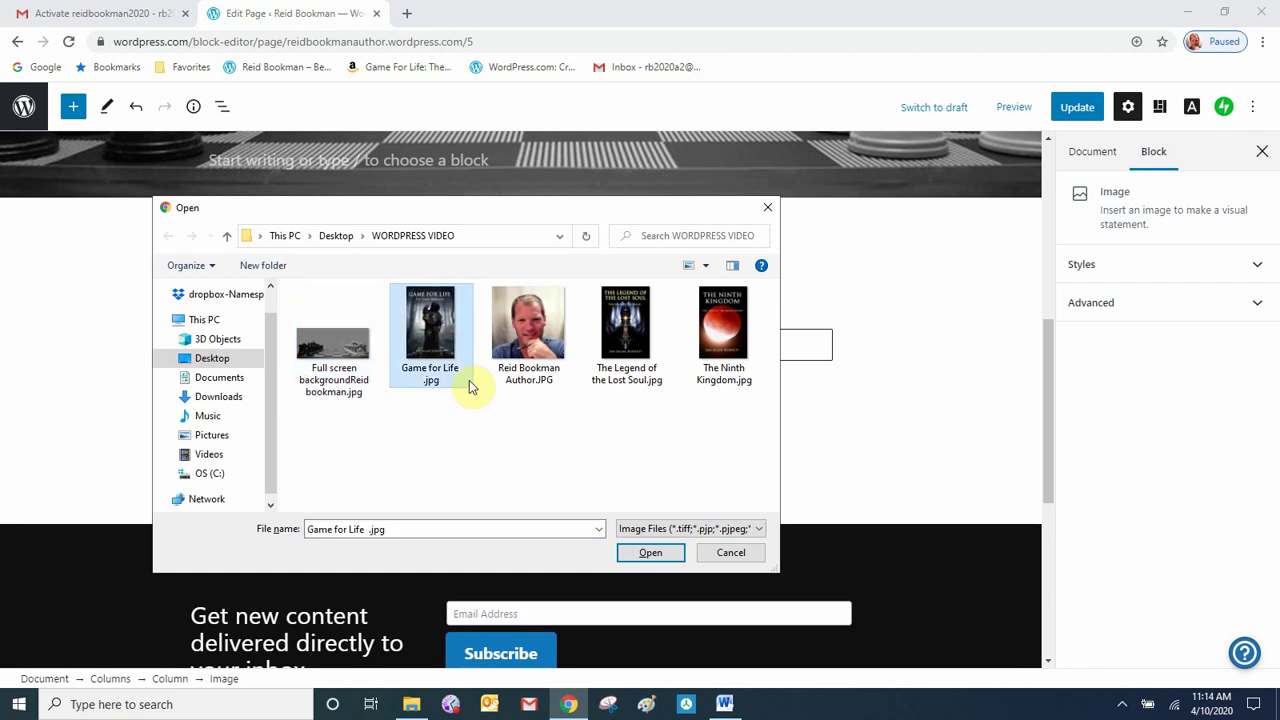
pyautogui.click(652, 555)
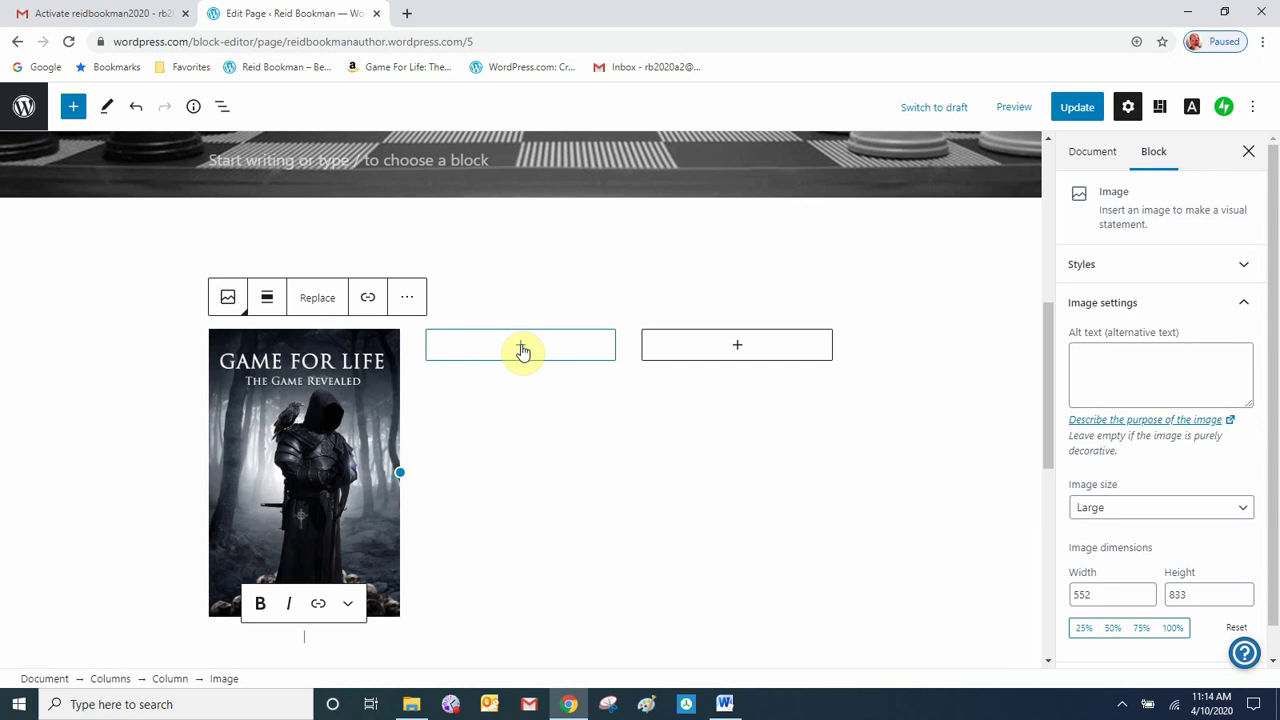
# - Upload The Ninth Kingdom cover as an image in the middle column
pyautogui.click(521, 347)
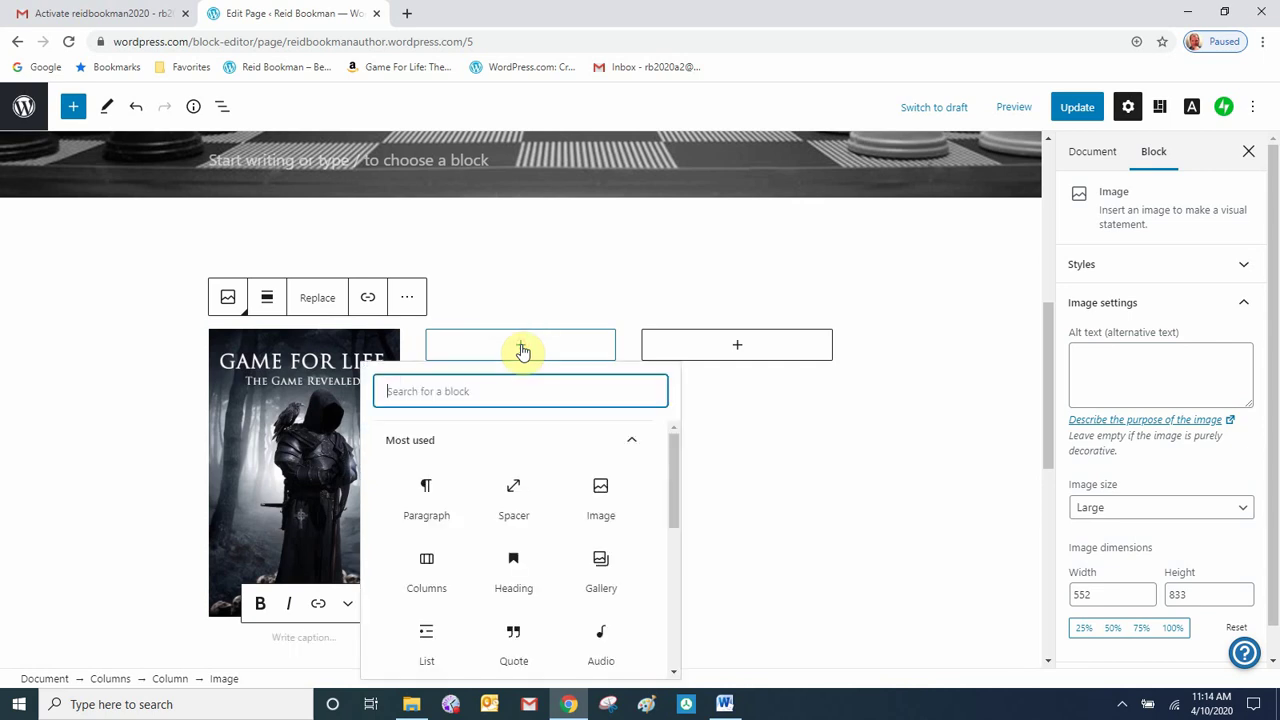
pyautogui.click(601, 495)
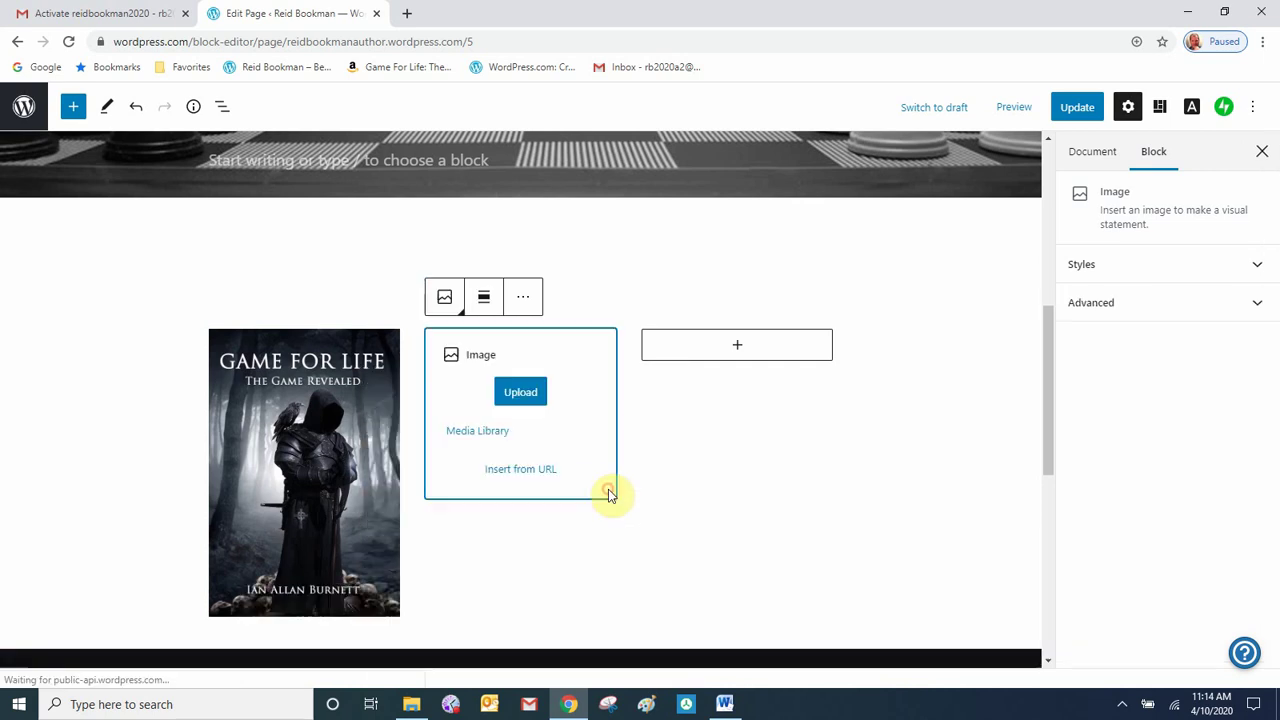
pyautogui.click(522, 393)
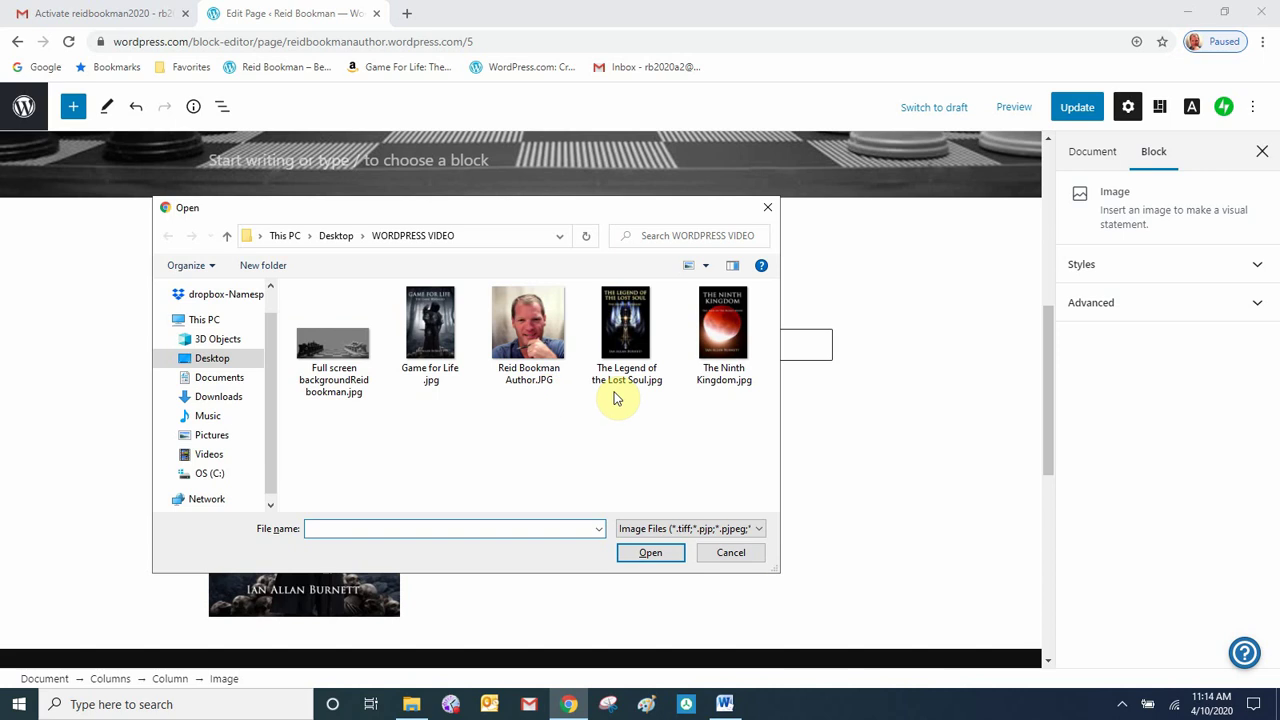
pyautogui.click(722, 332)
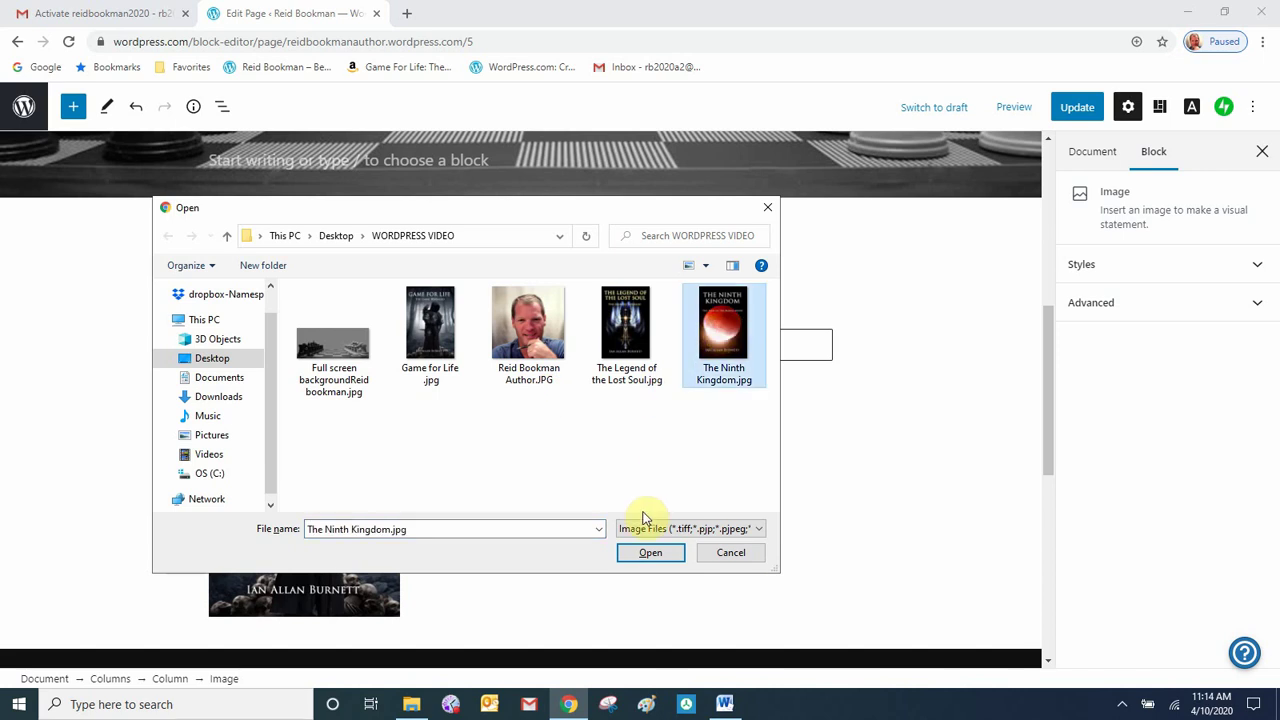
pyautogui.click(651, 555)
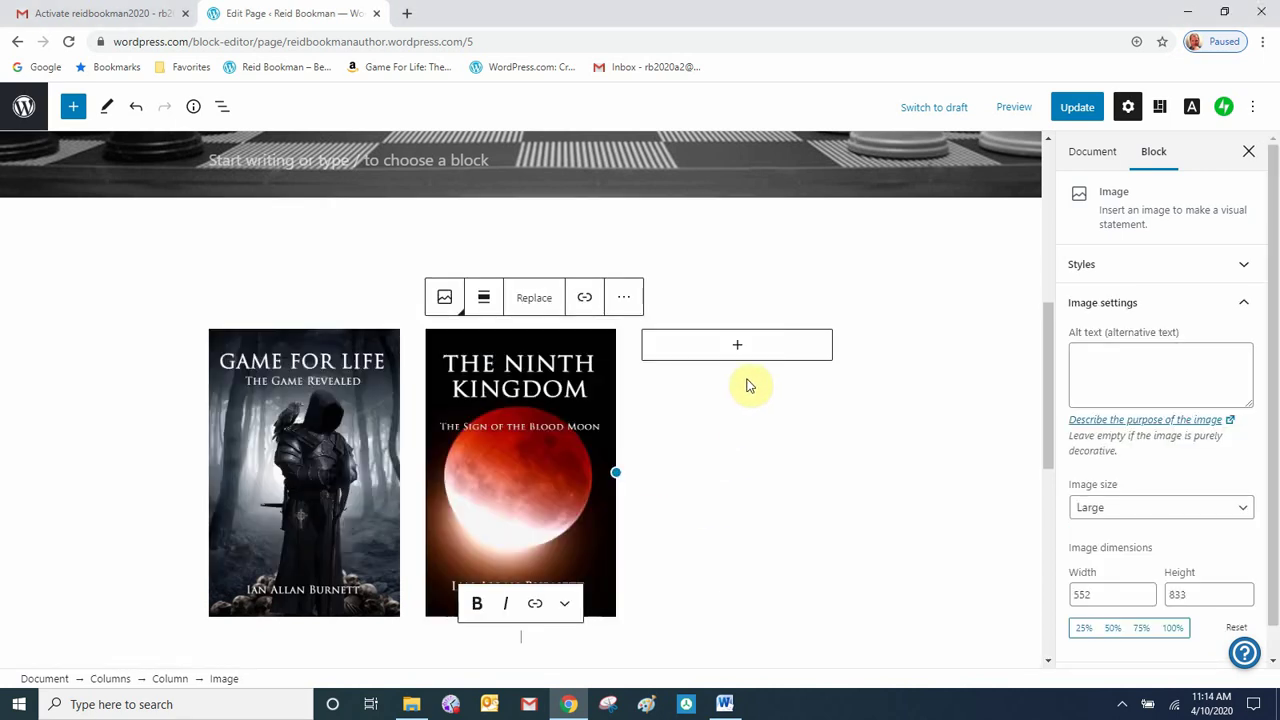
# - Upload The Legend of the Lost Soul cover as an image in the third column
pyautogui.click(737, 347)
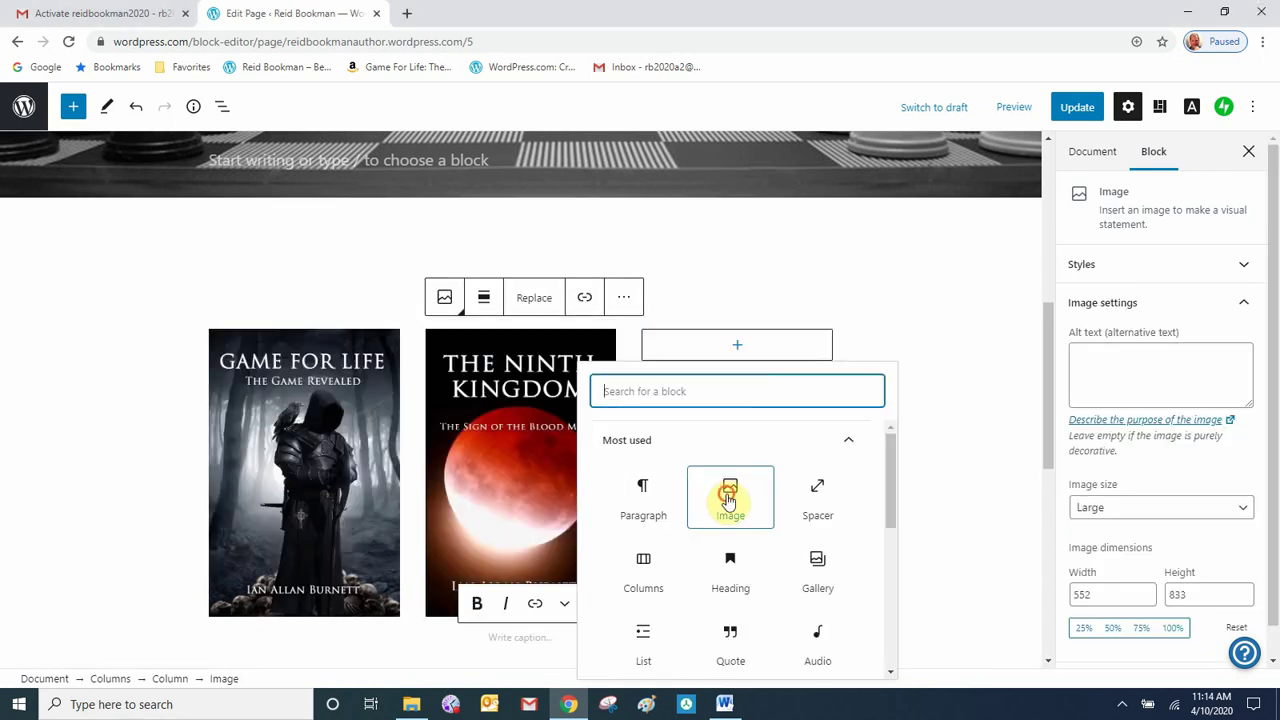
pyautogui.click(730, 500)
pyautogui.click(740, 392)
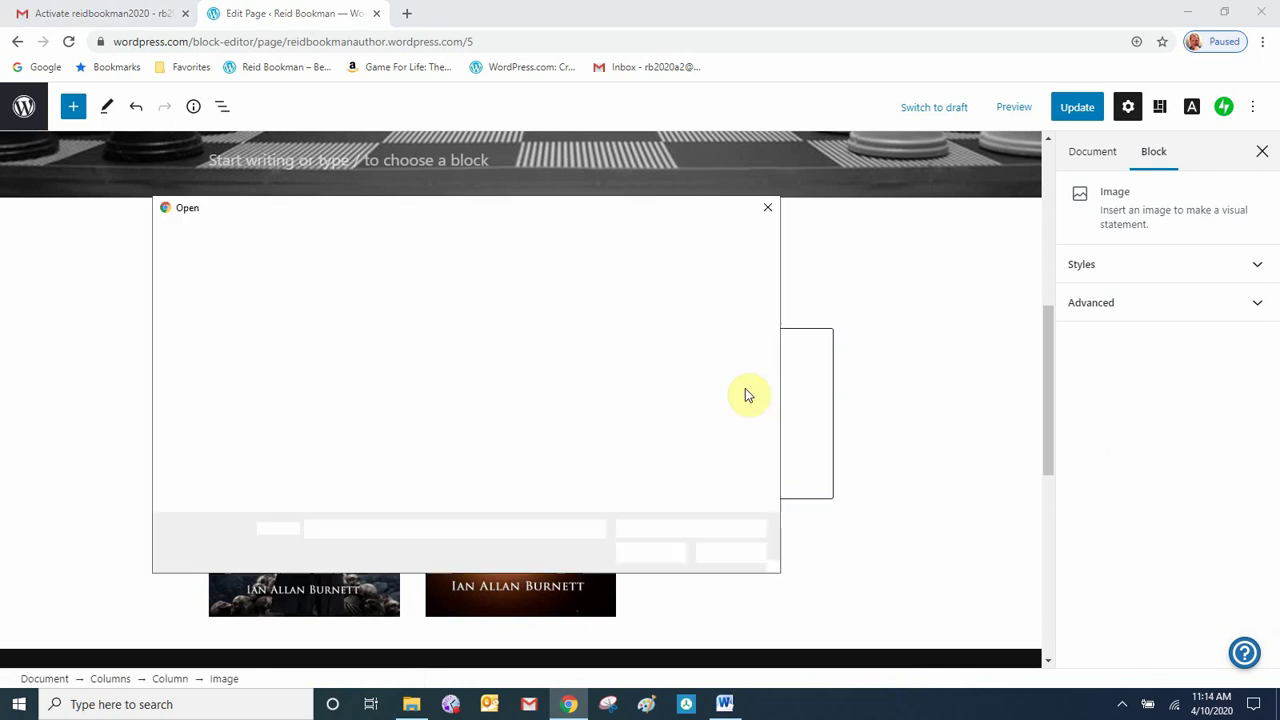
pyautogui.click(630, 343)
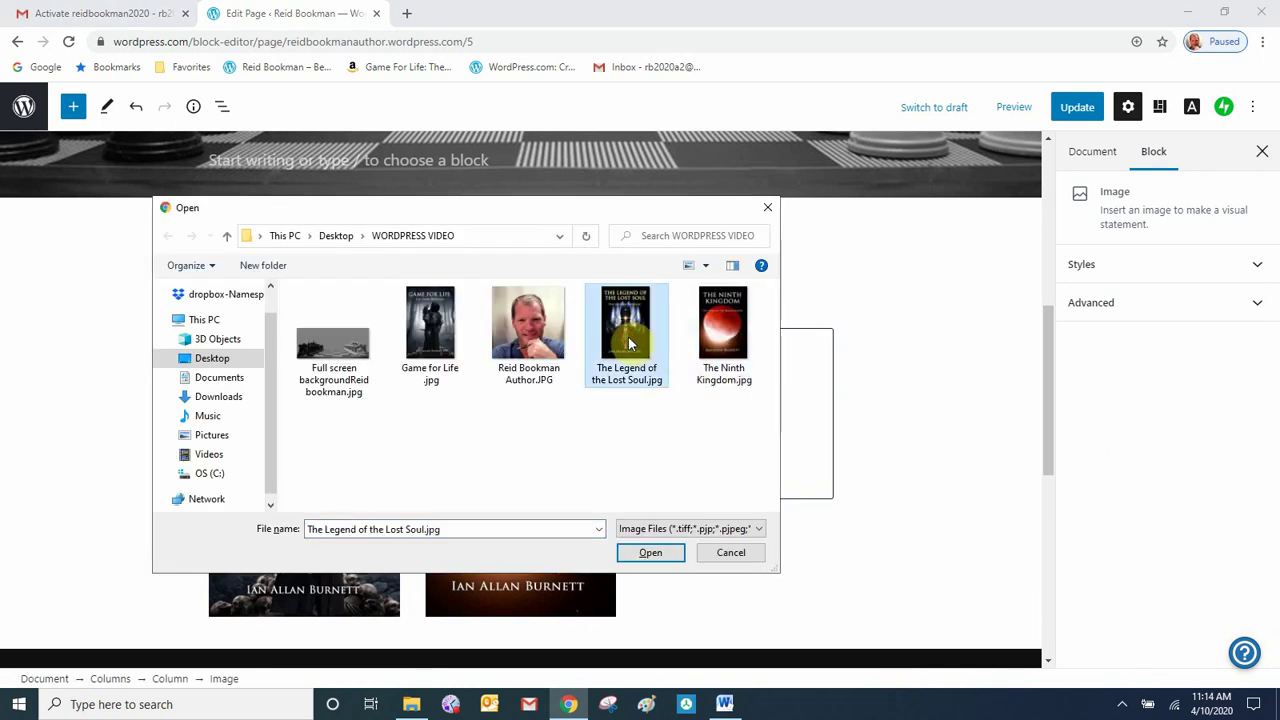
pyautogui.click(650, 552)
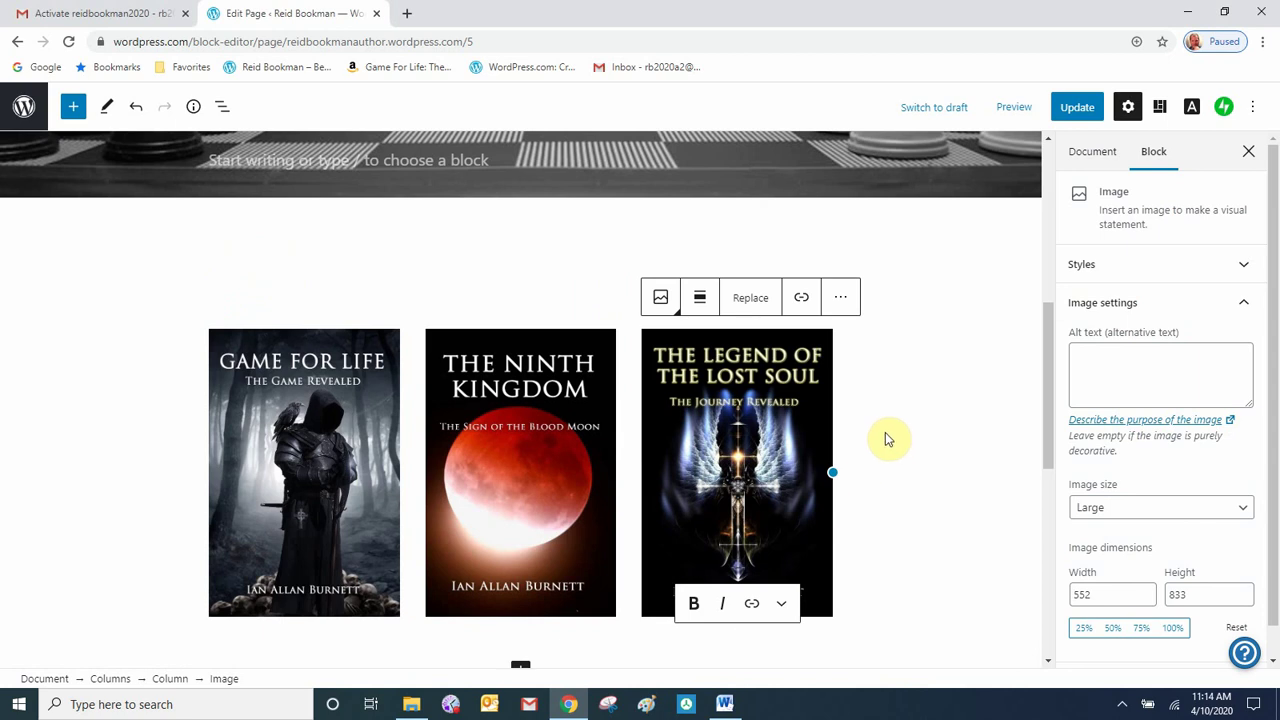
pyautogui.scroll(-2, 890, 440)
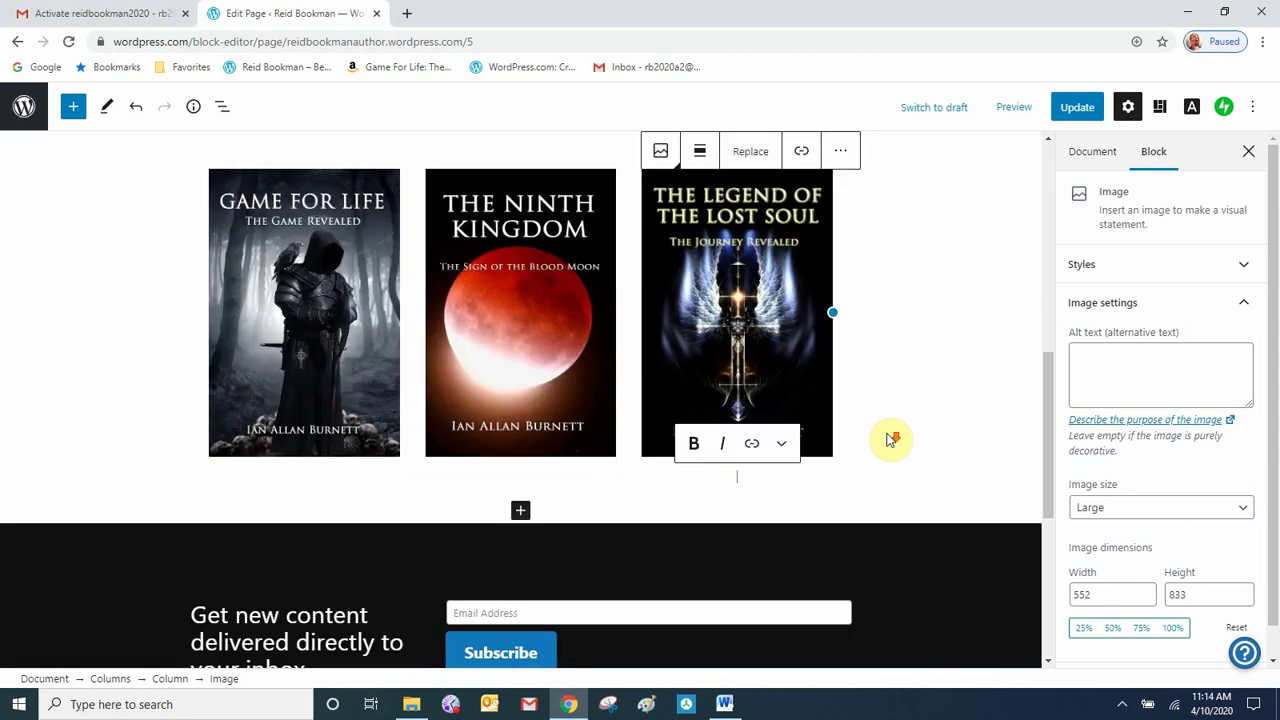
pyautogui.click(521, 514)
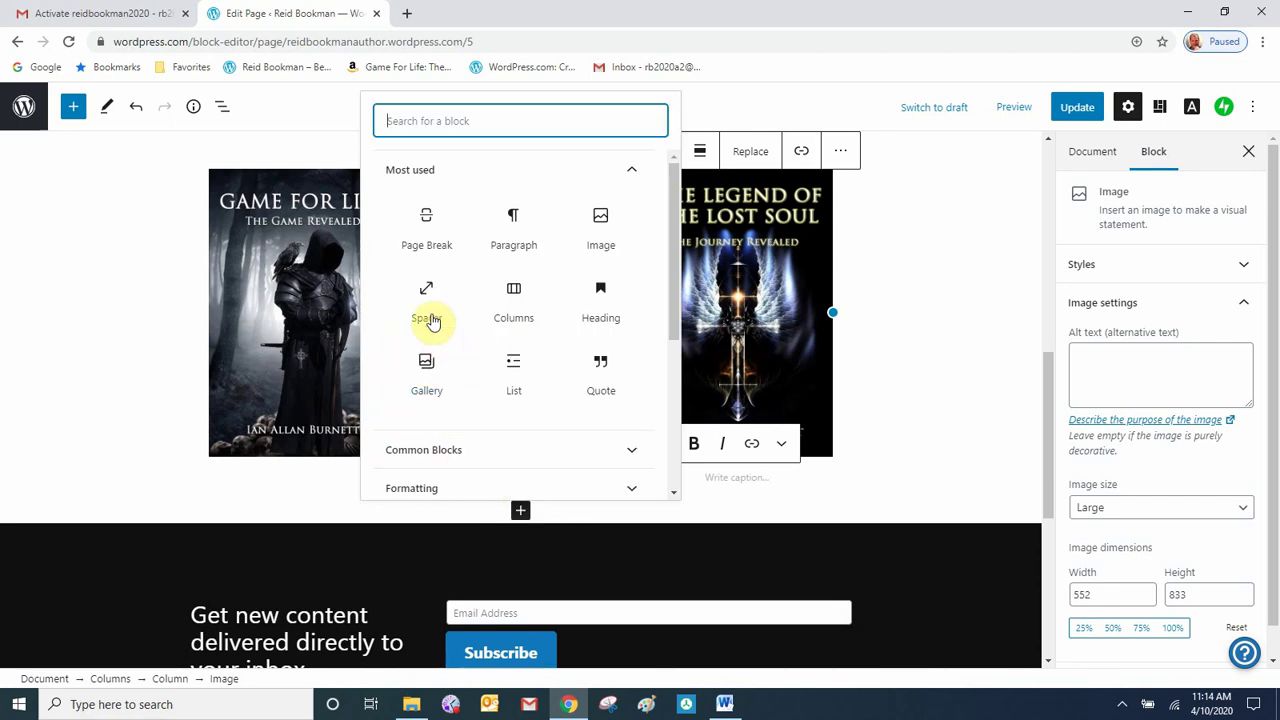
# - Add a spacer below the covers, then a one-third/two-thirds Columns block
pyautogui.click(426, 306)
pyautogui.scroll(-2, 600, 520)
pyautogui.click(521, 455)
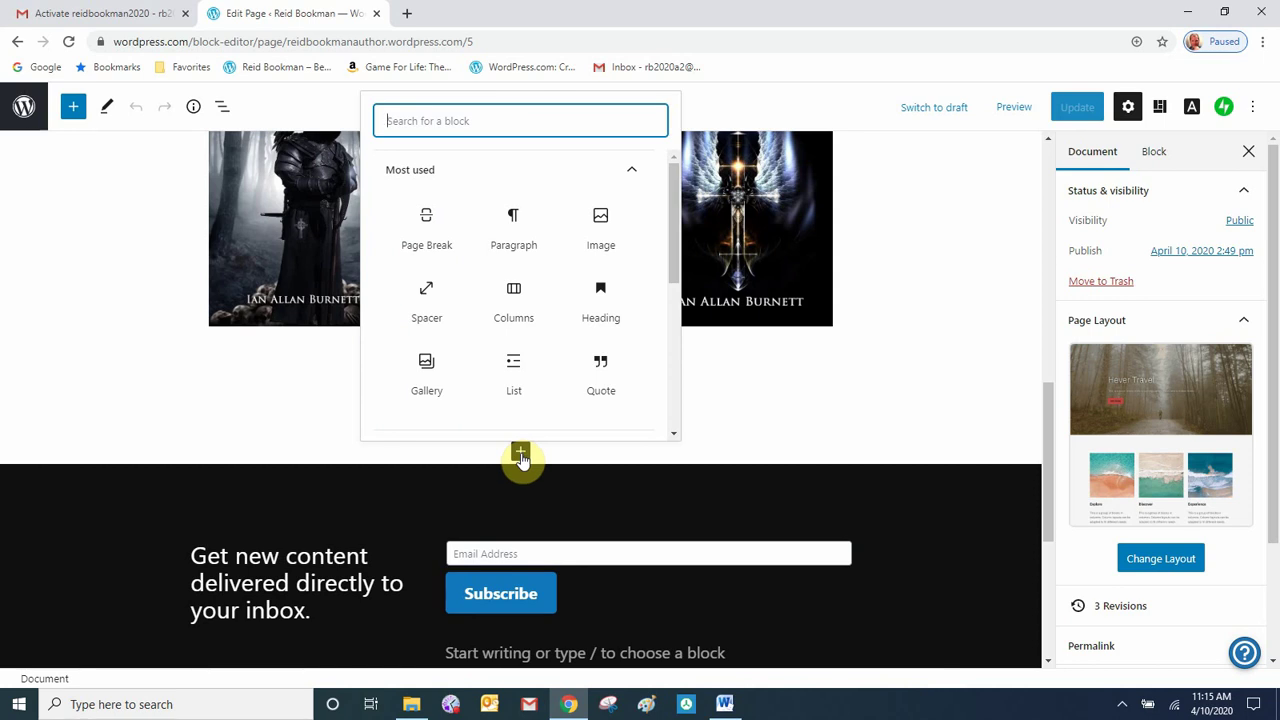
pyautogui.click(513, 316)
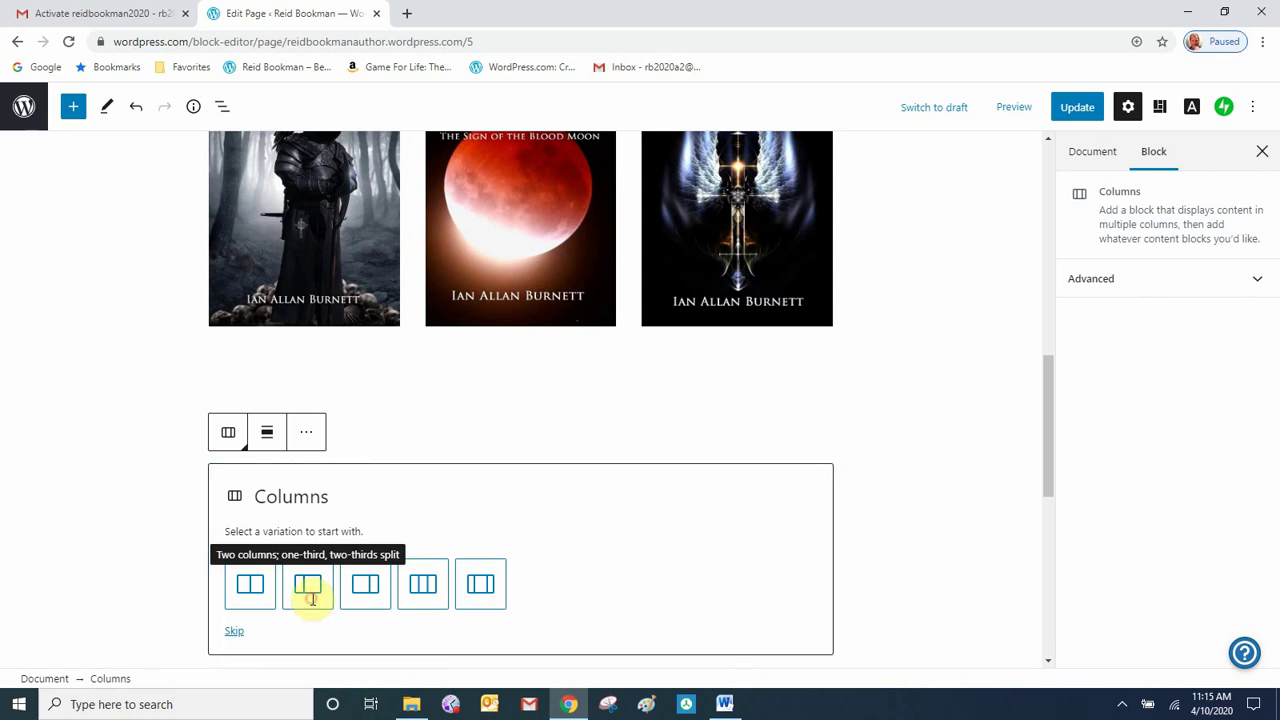
pyautogui.click(311, 603)
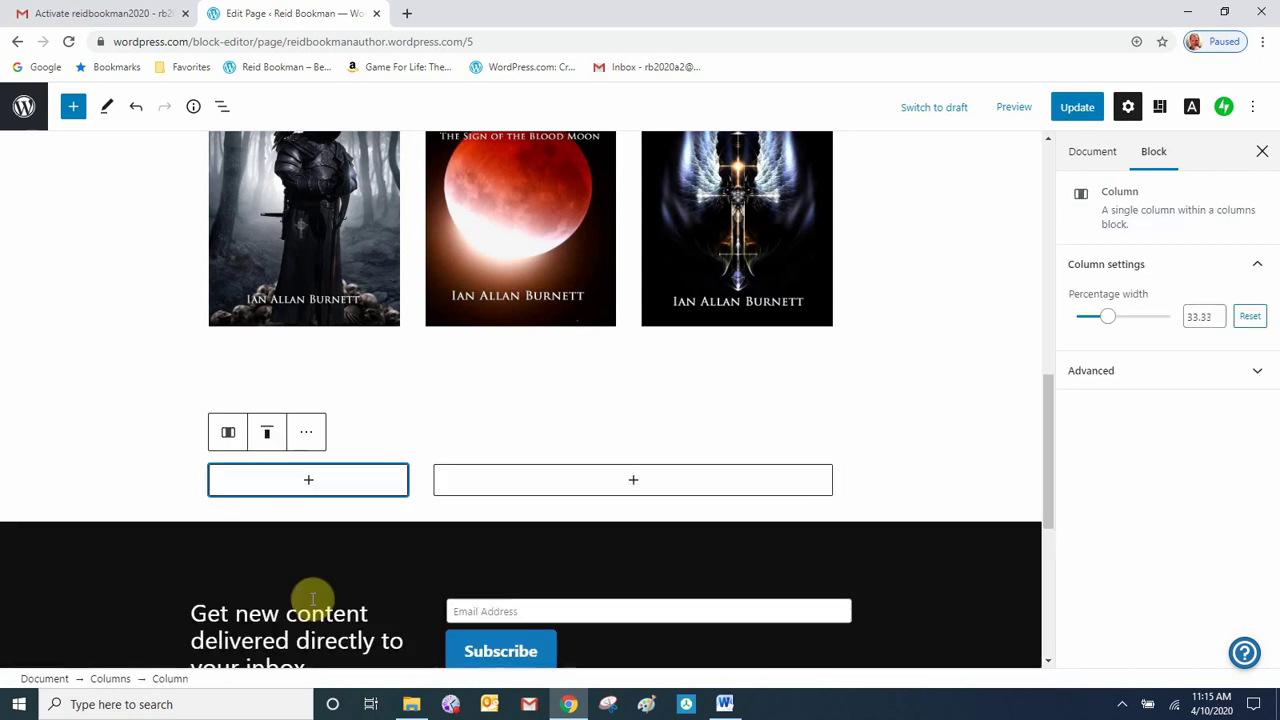
# - Upload the author photo as an image in the narrow left column
pyautogui.click(308, 482)
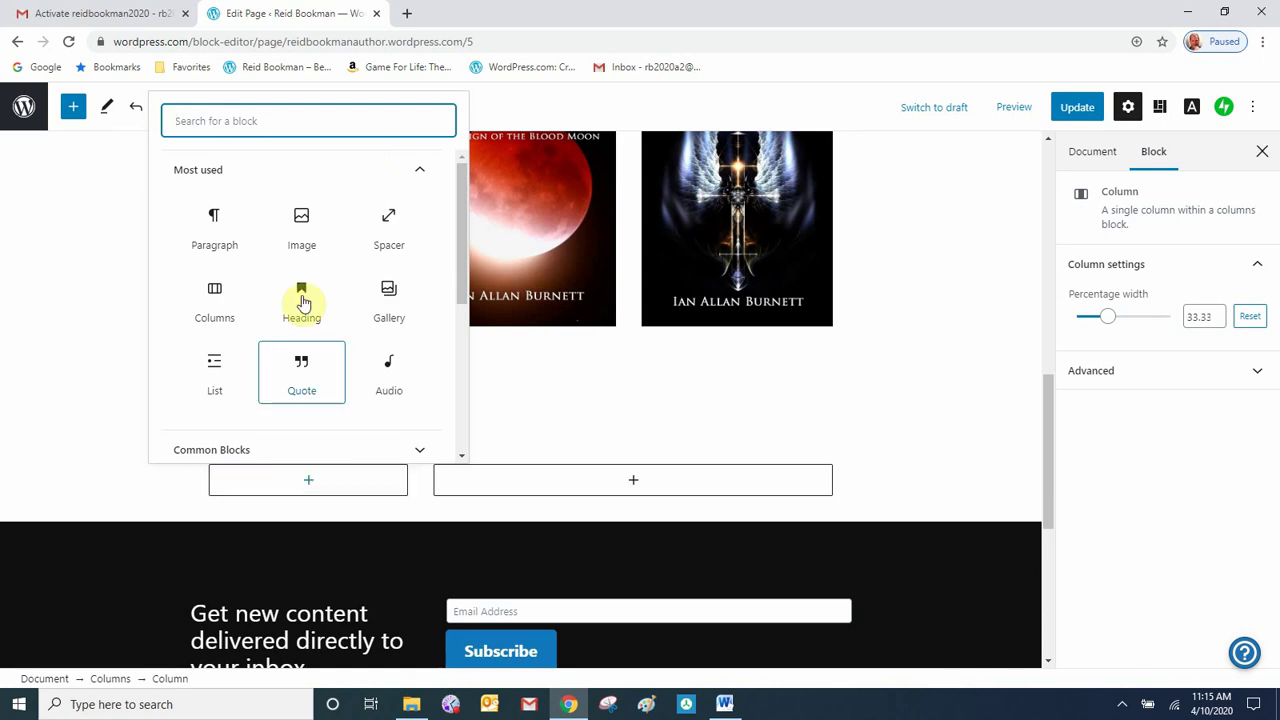
pyautogui.click(303, 237)
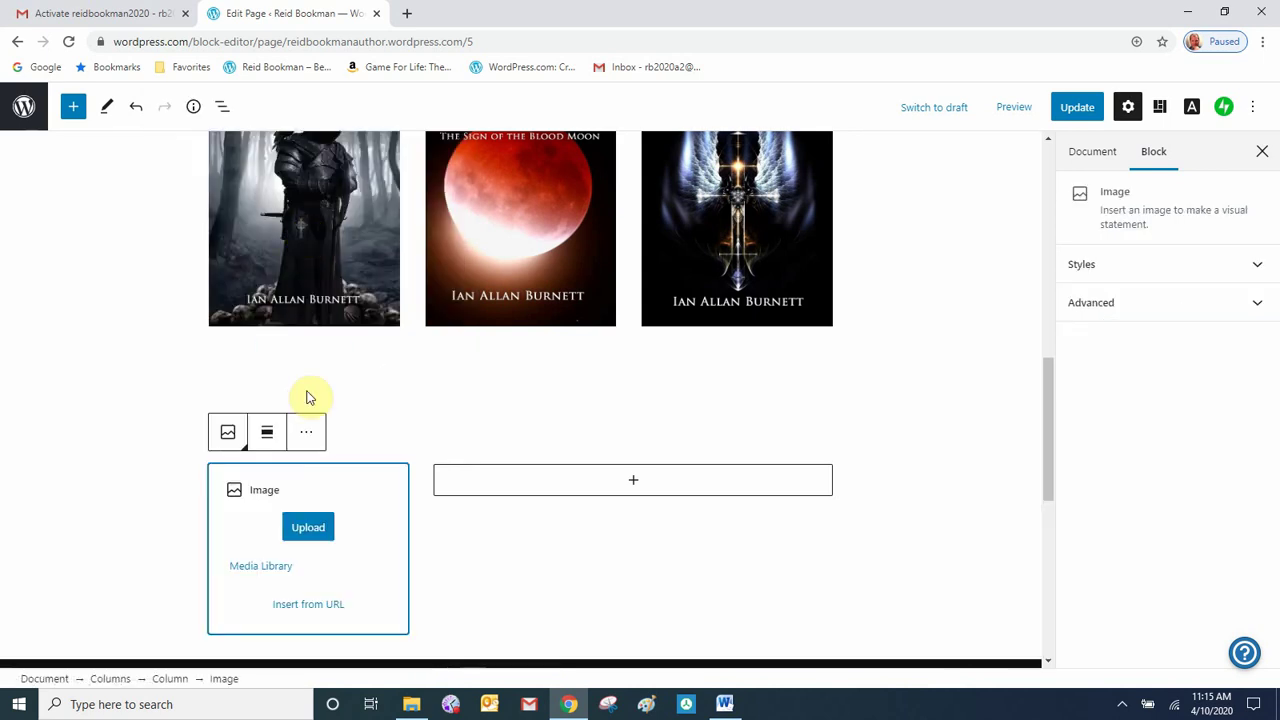
pyautogui.click(324, 527)
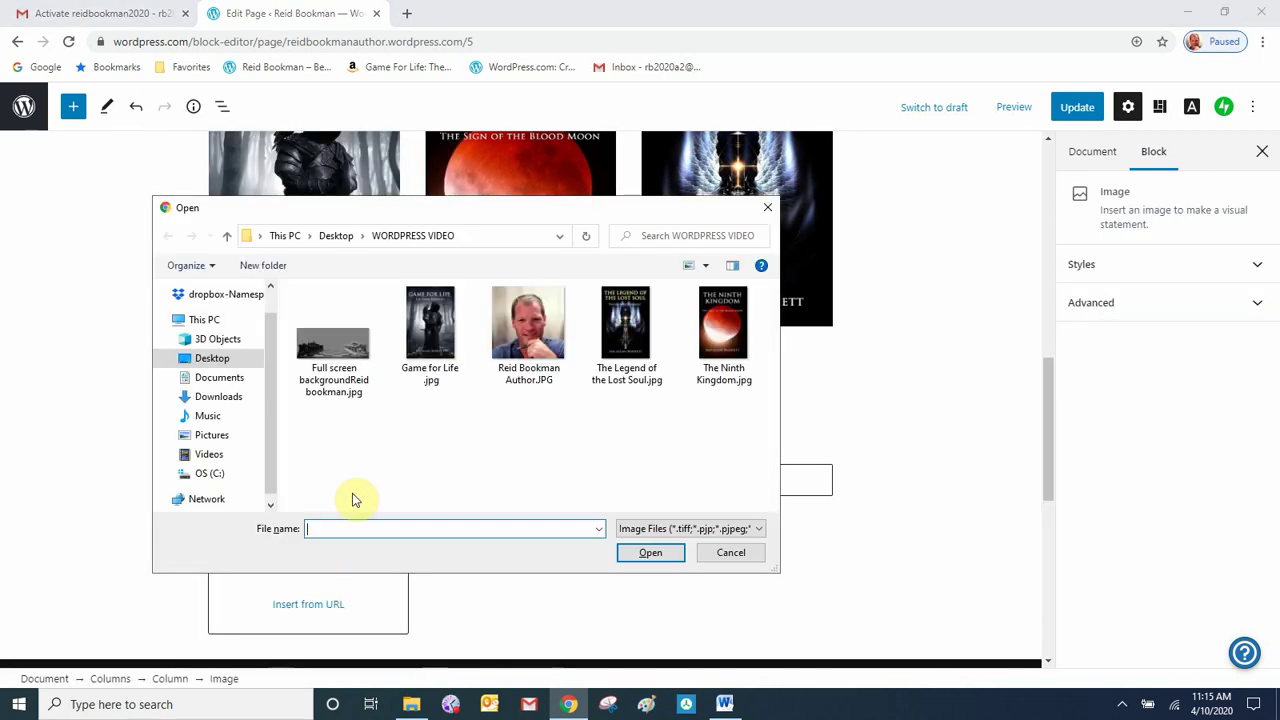
pyautogui.click(535, 340)
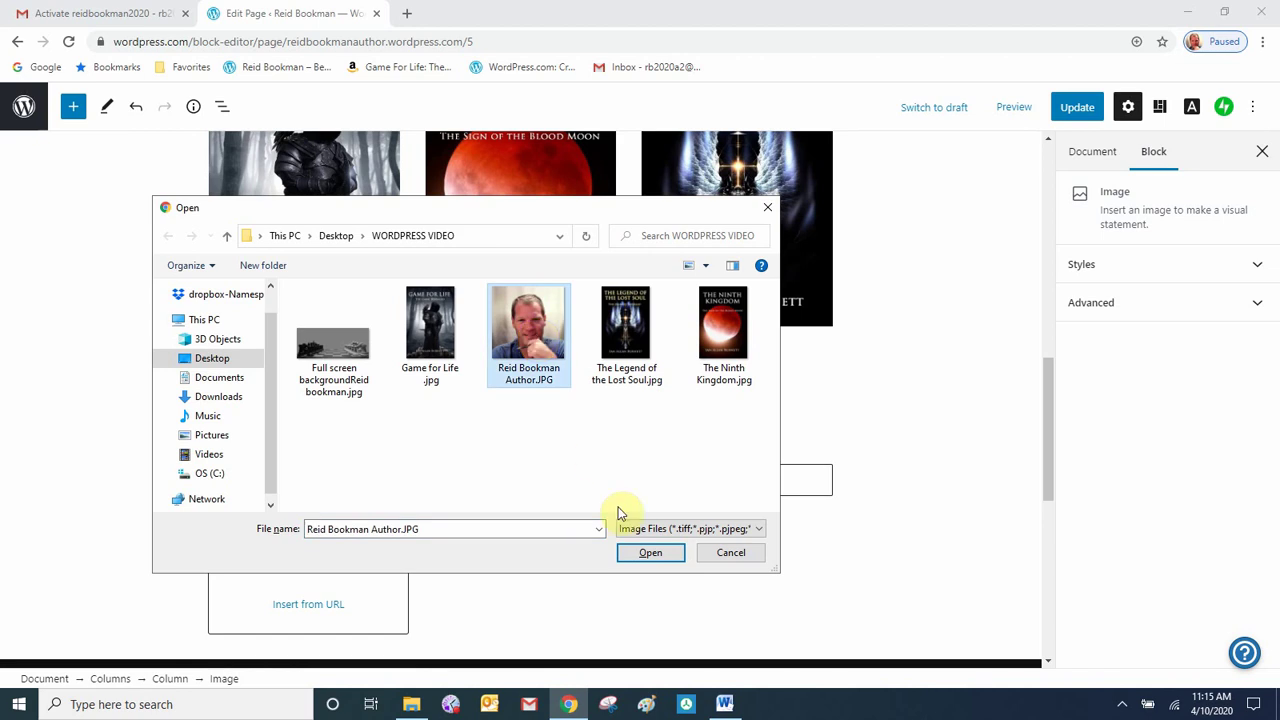
pyautogui.click(652, 552)
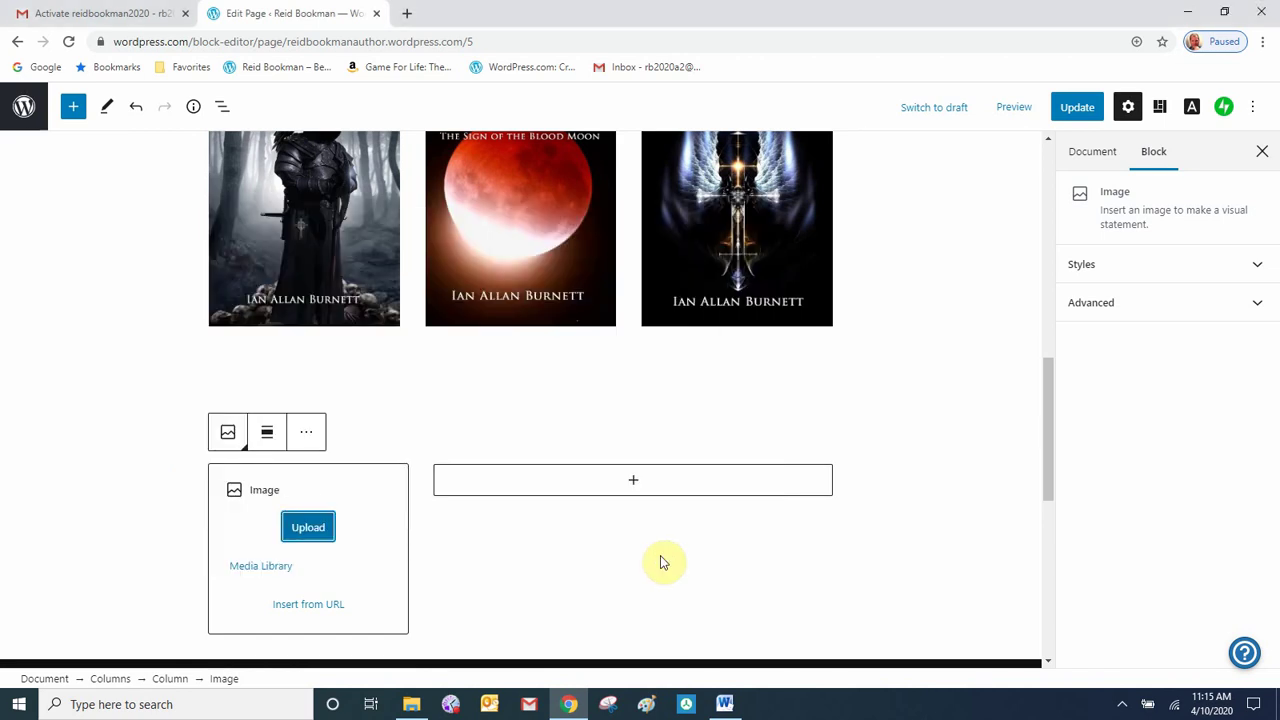
pyautogui.click(634, 484)
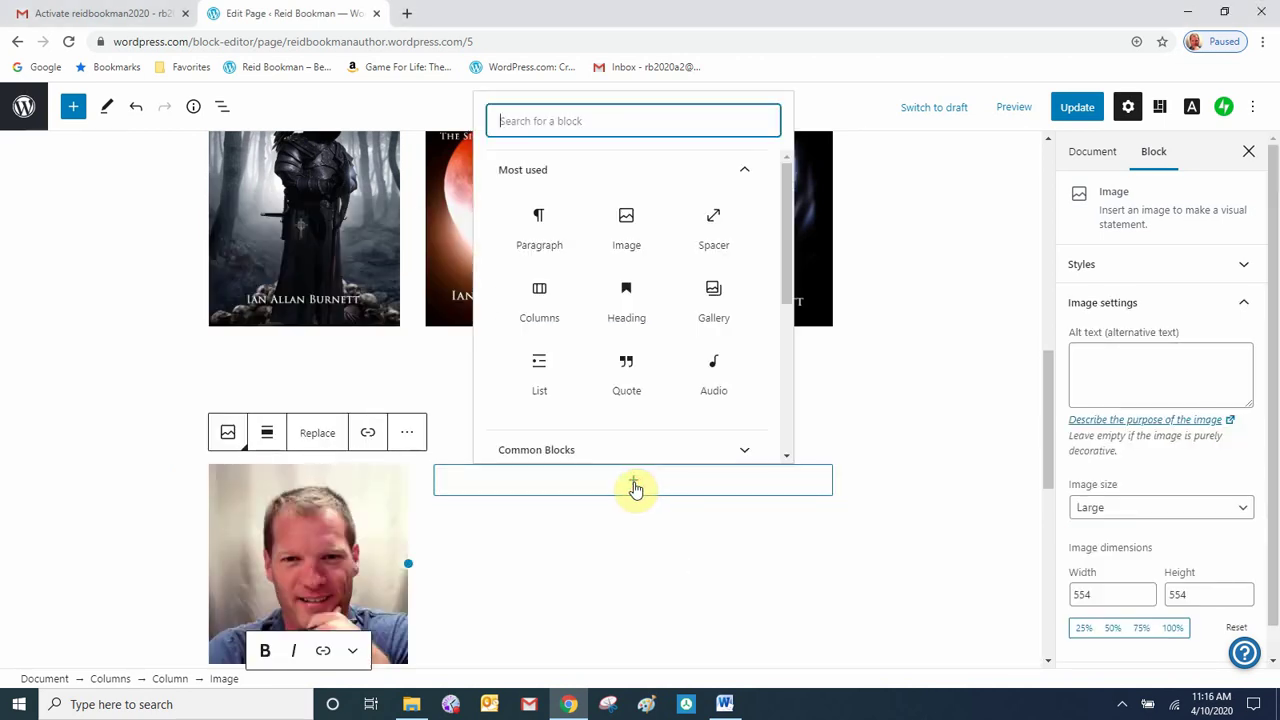
pyautogui.click(628, 320)
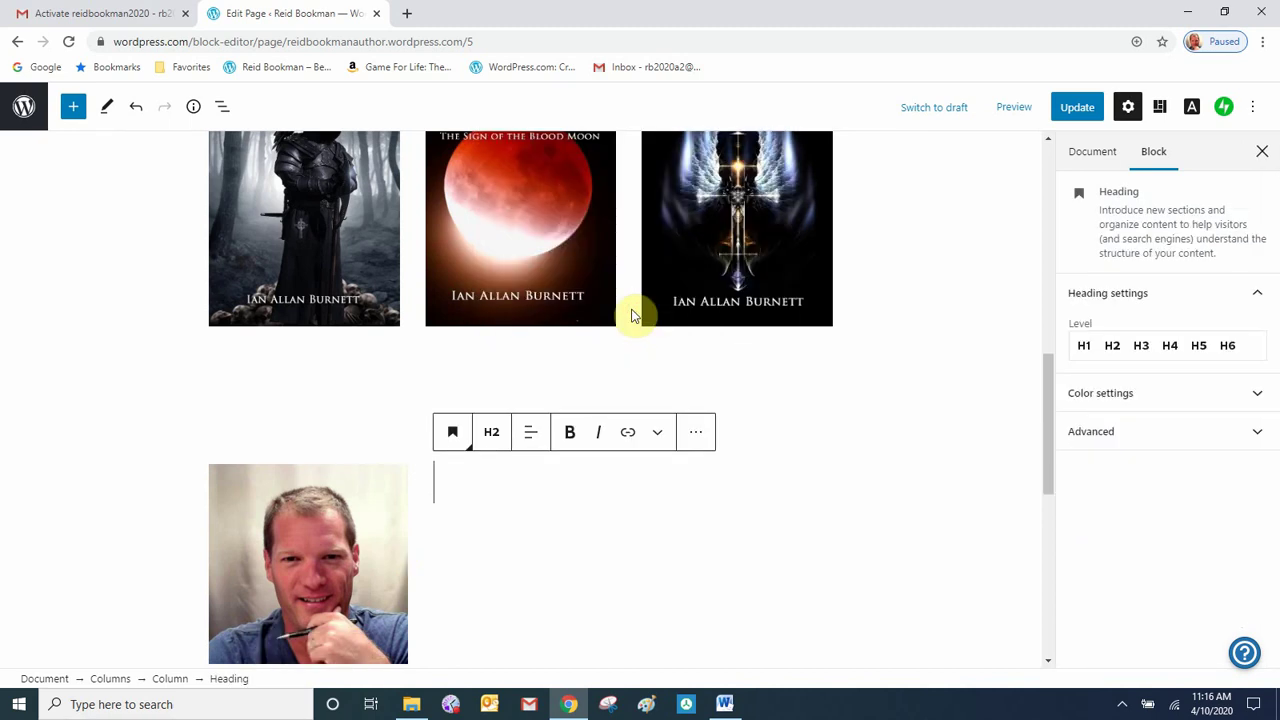
pyautogui.scroll(1, 572, 500)
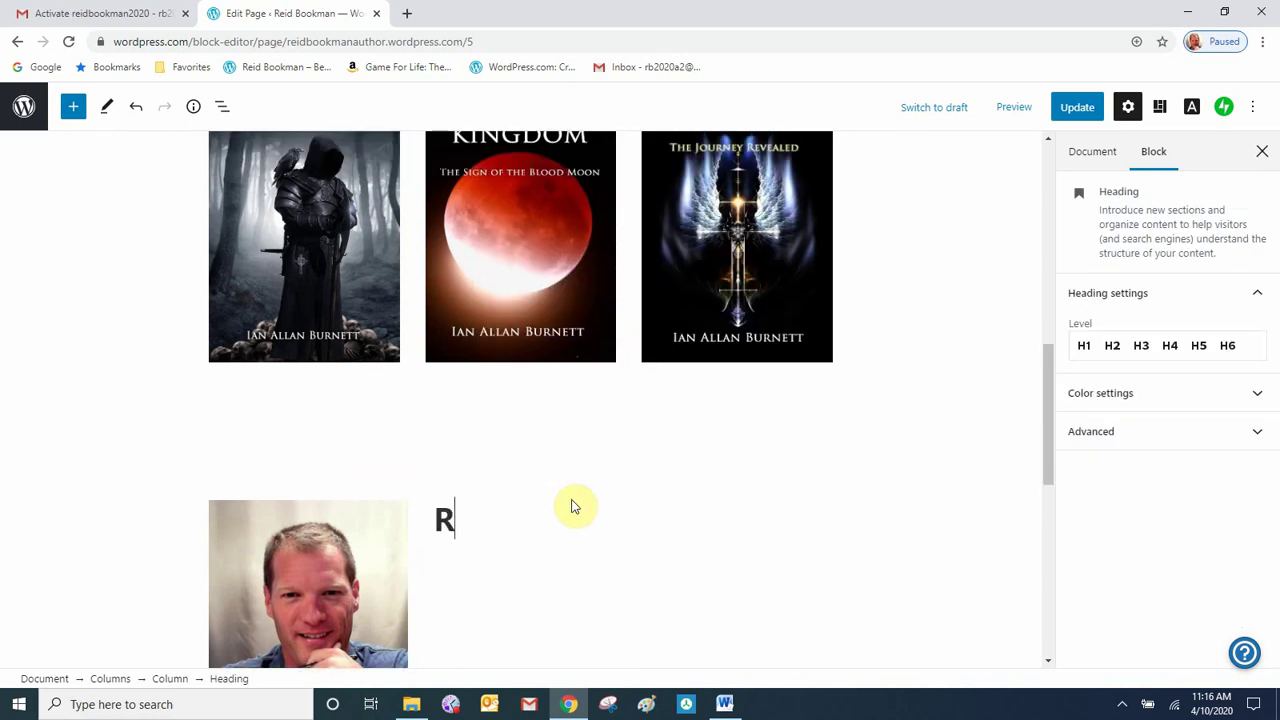
pyautogui.press('Return')
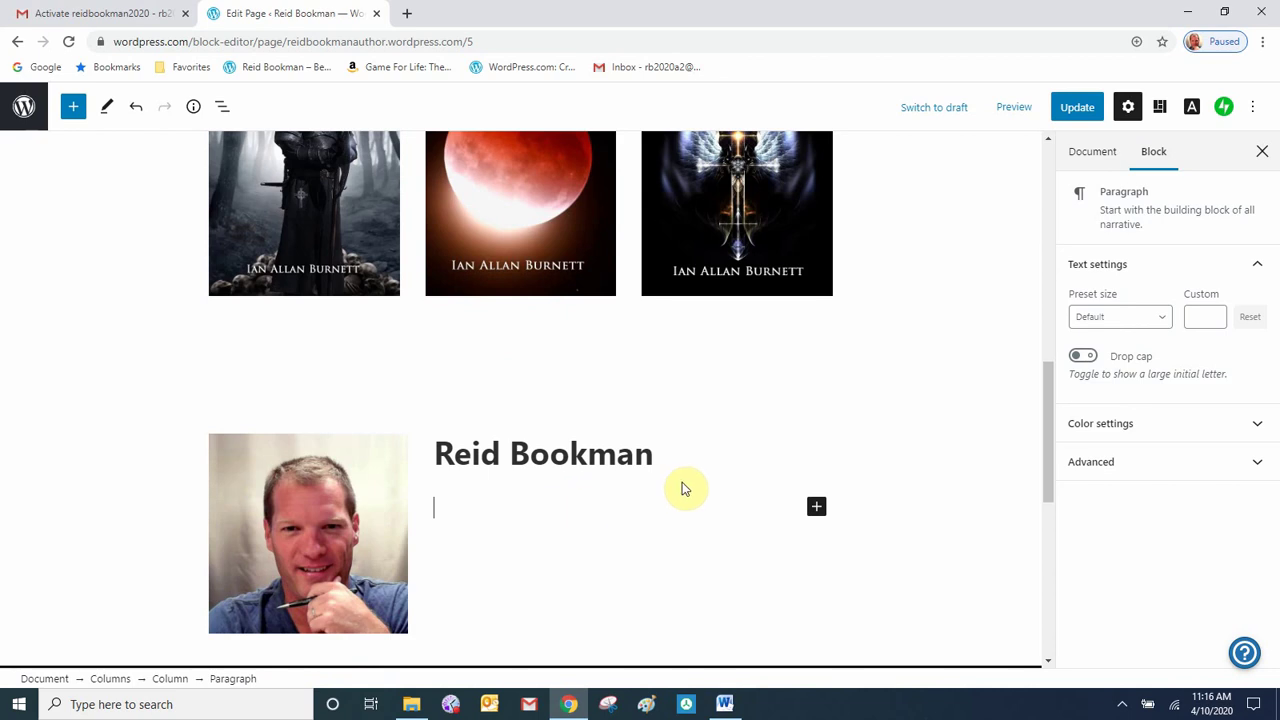
pyautogui.click(816, 508)
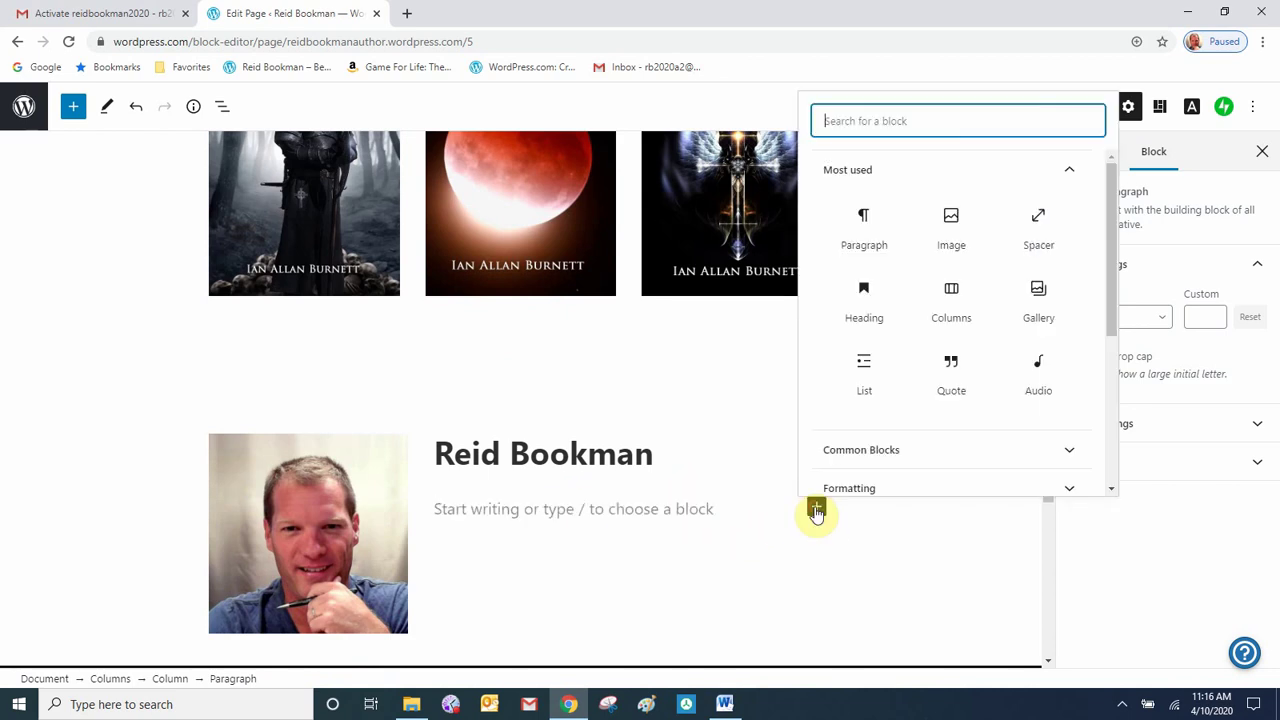
pyautogui.click(860, 231)
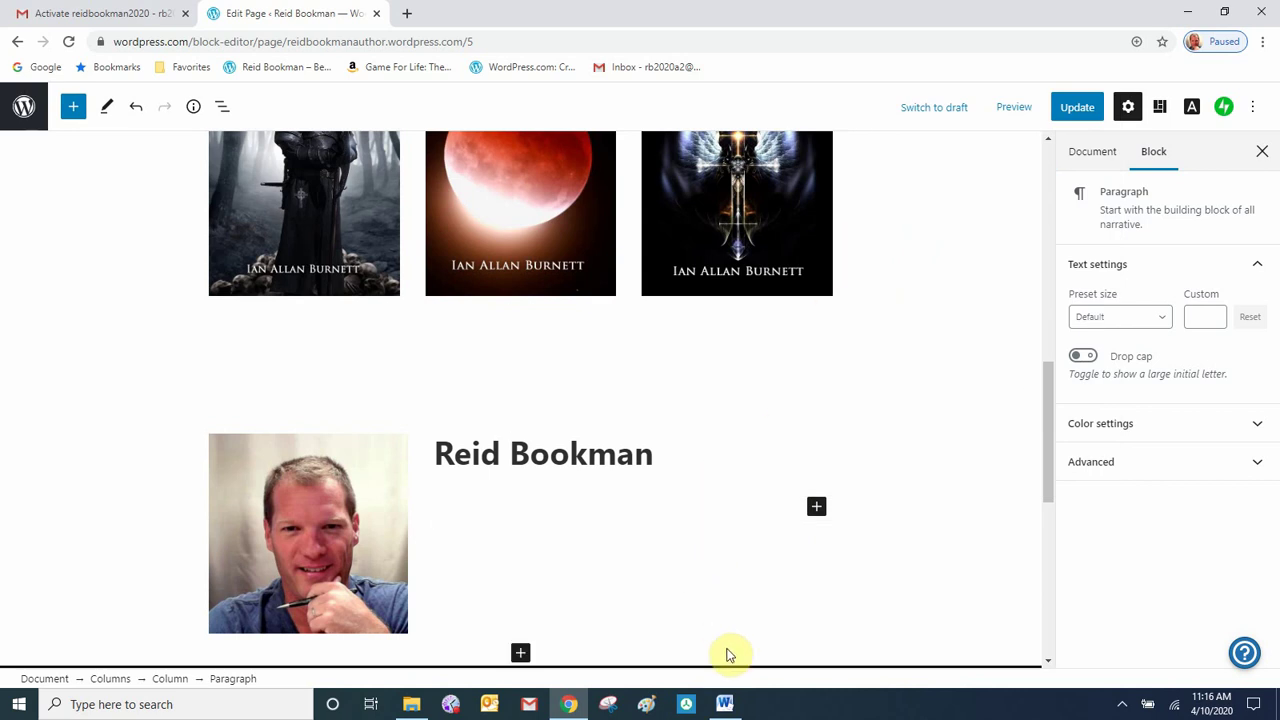
# - Copy the author bio paragraph from Sample text.docx in Word
pyautogui.click(724, 708)
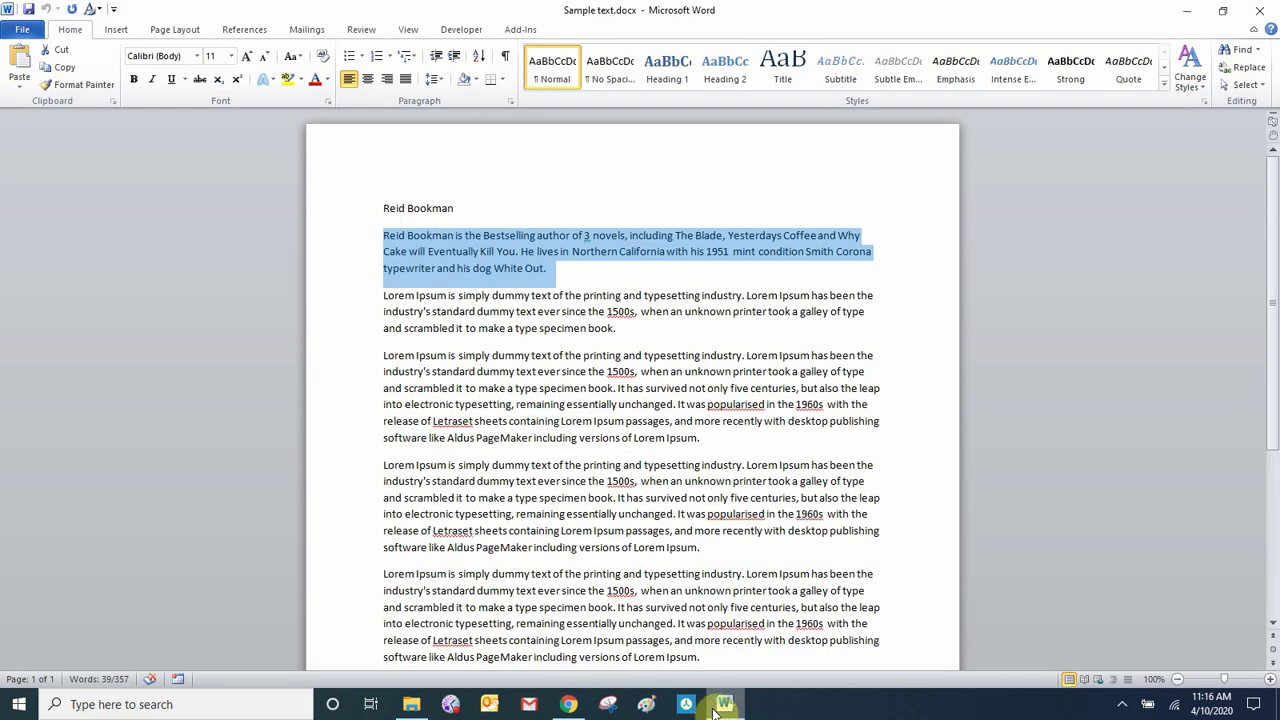
pyautogui.rightClick(440, 265)
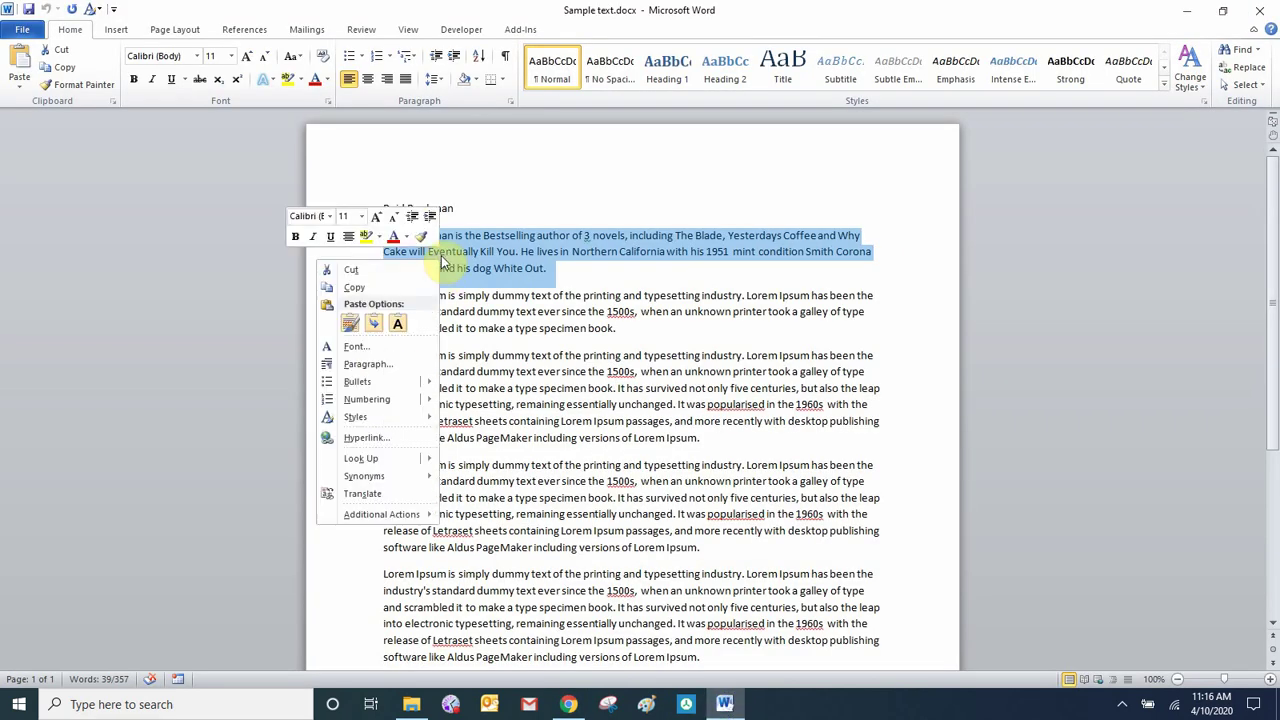
pyautogui.click(383, 288)
pyautogui.click(583, 708)
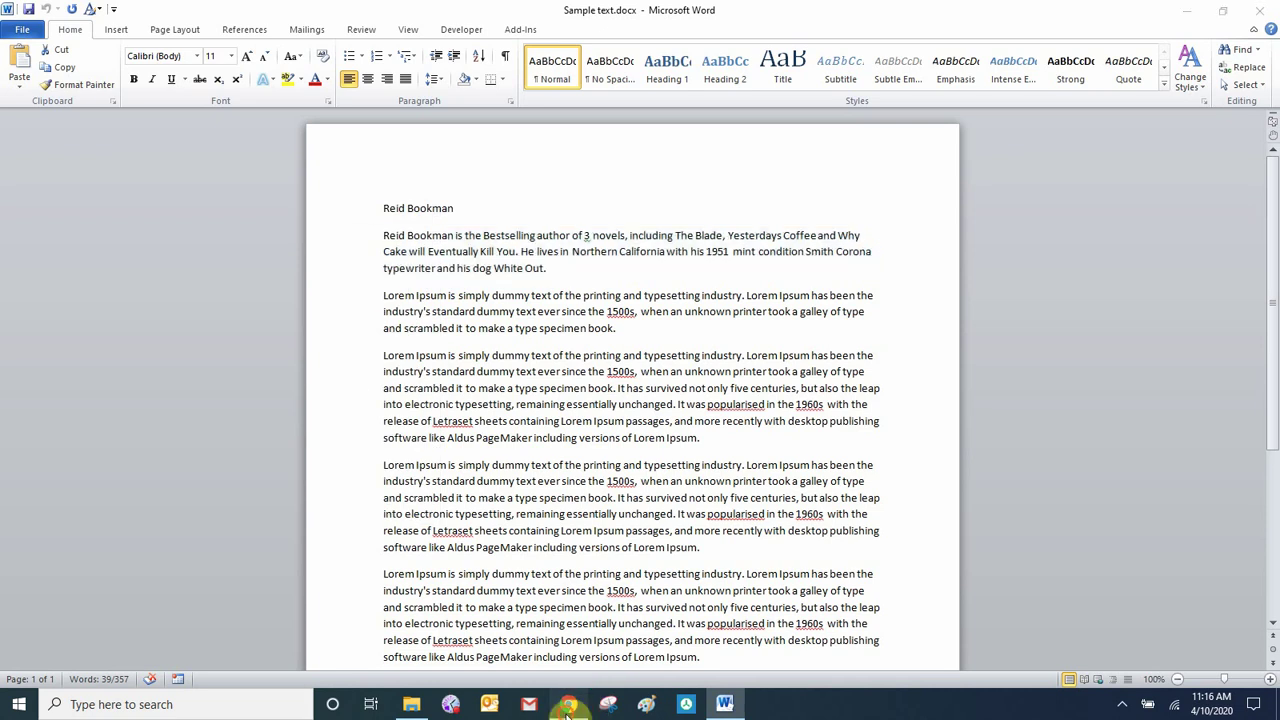
pyautogui.rightClick(472, 508)
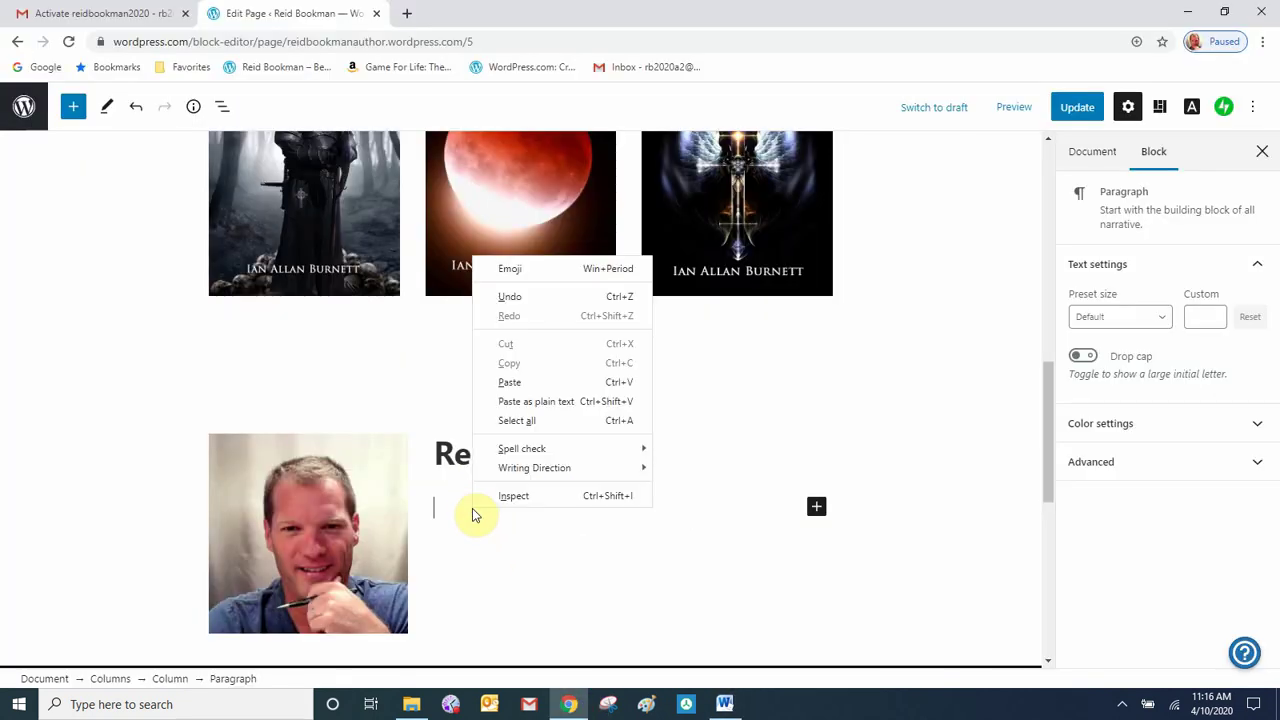
pyautogui.click(508, 386)
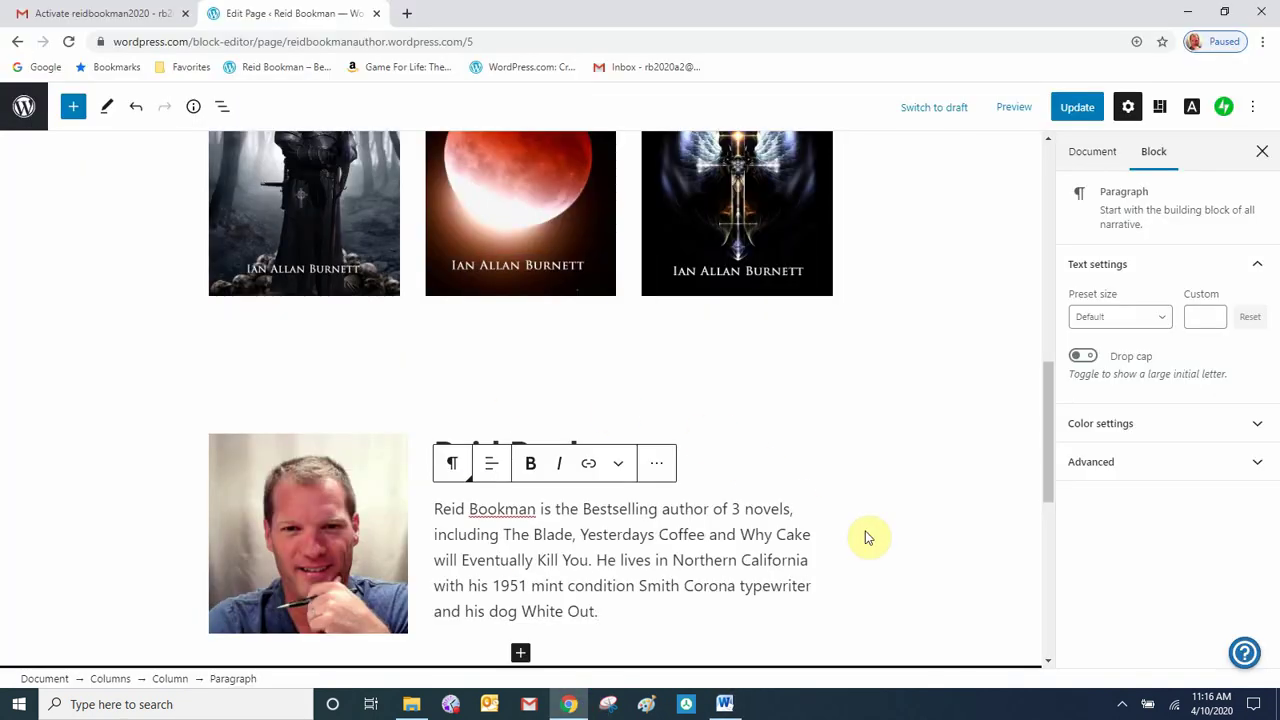
pyautogui.scroll(-2, 866, 534)
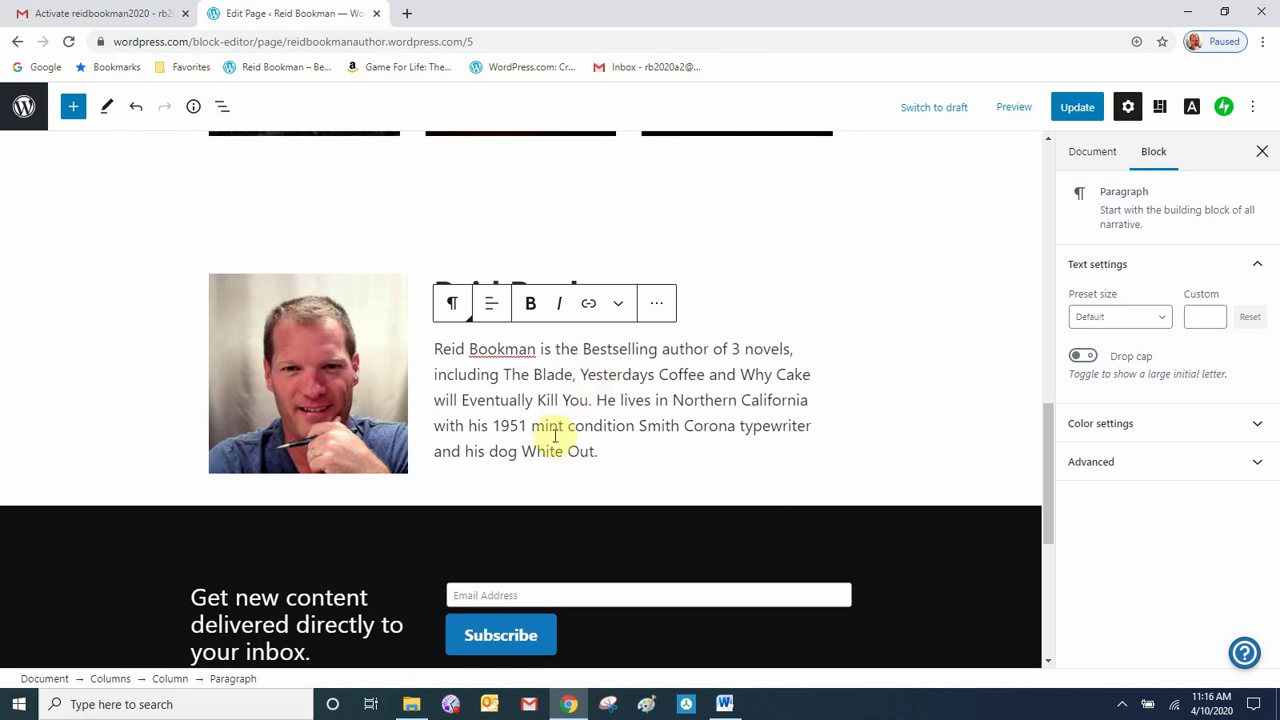
pyautogui.click(520, 495)
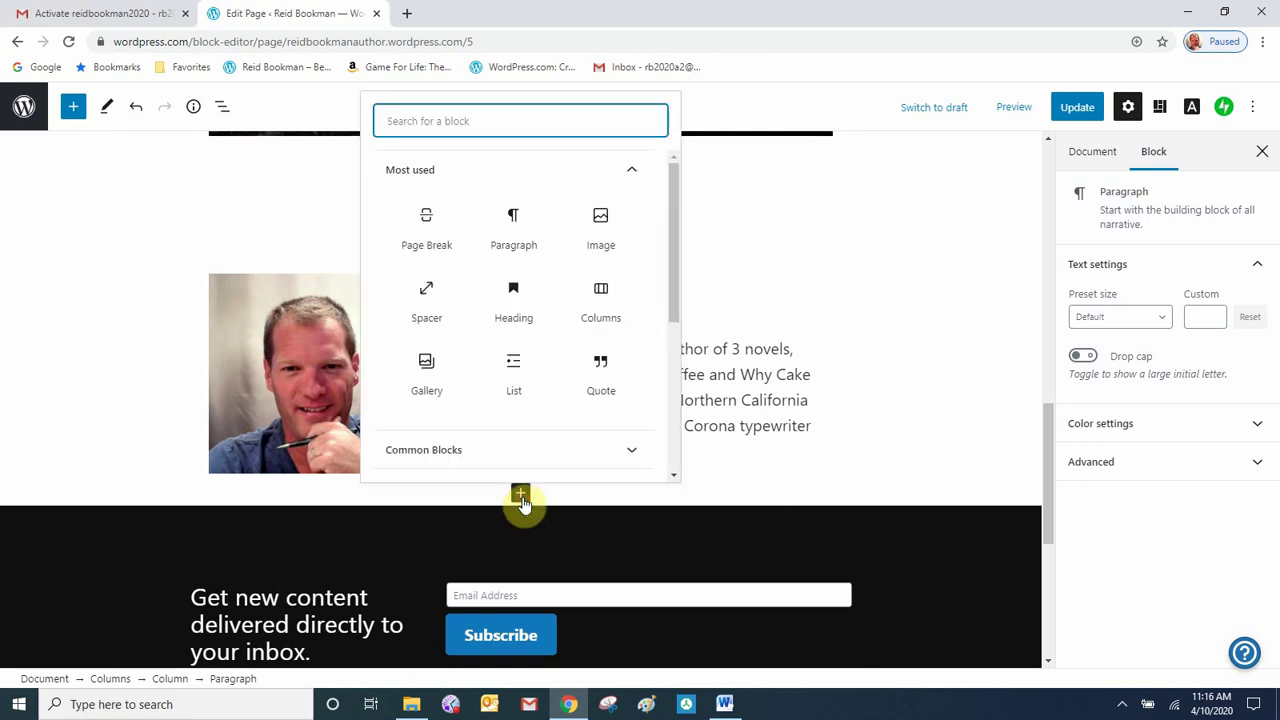
# - Insert a Spacer below the bio row, then a Columns block beneath it
pyautogui.click(428, 305)
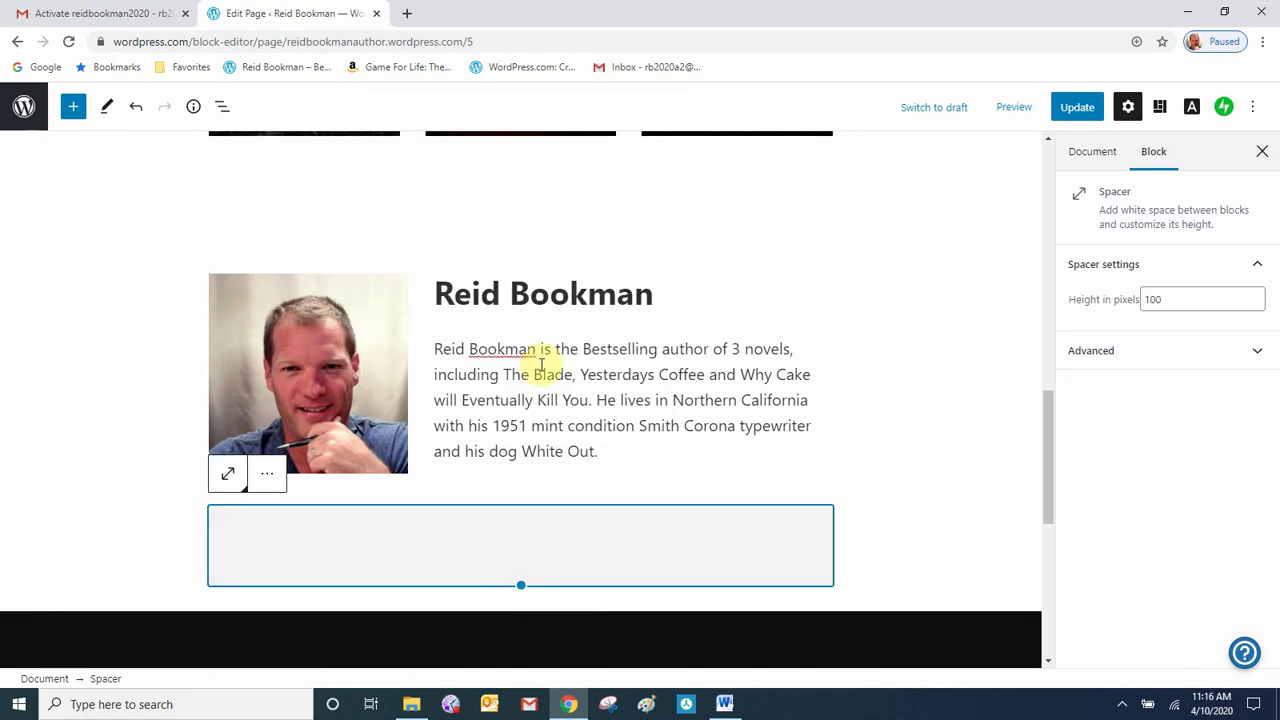
pyautogui.scroll(-2, 570, 400)
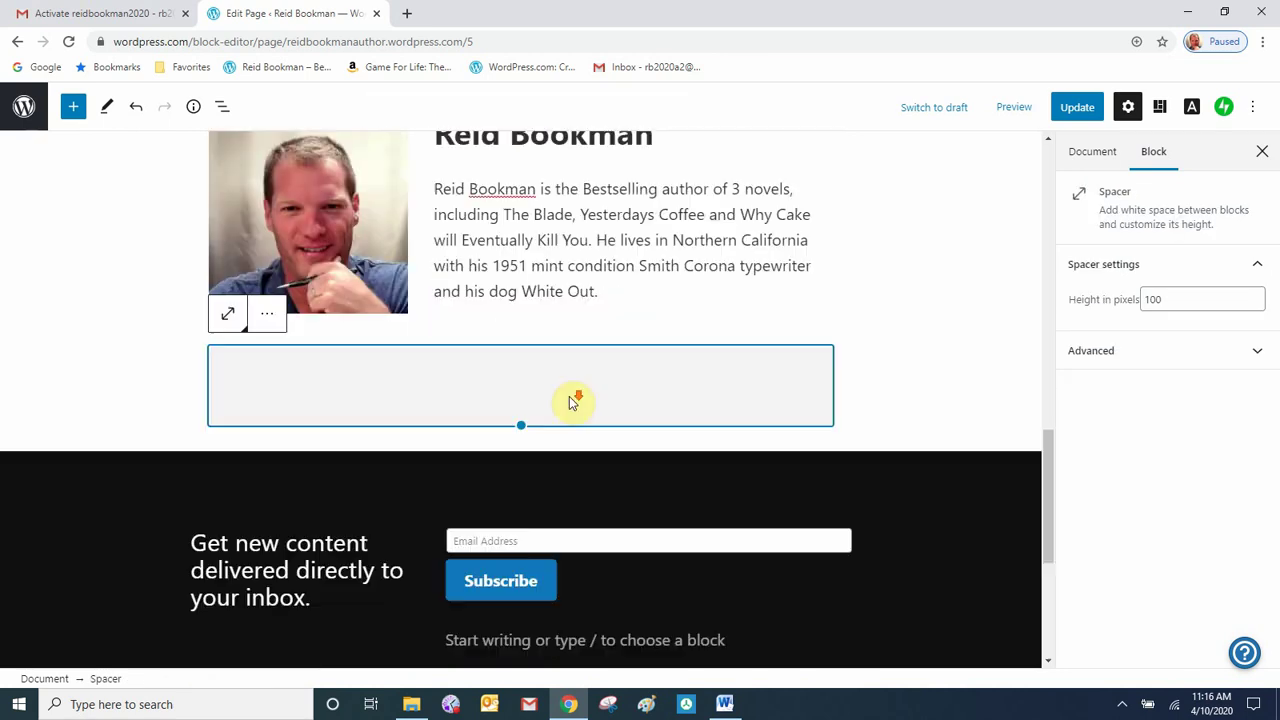
pyautogui.click(520, 440)
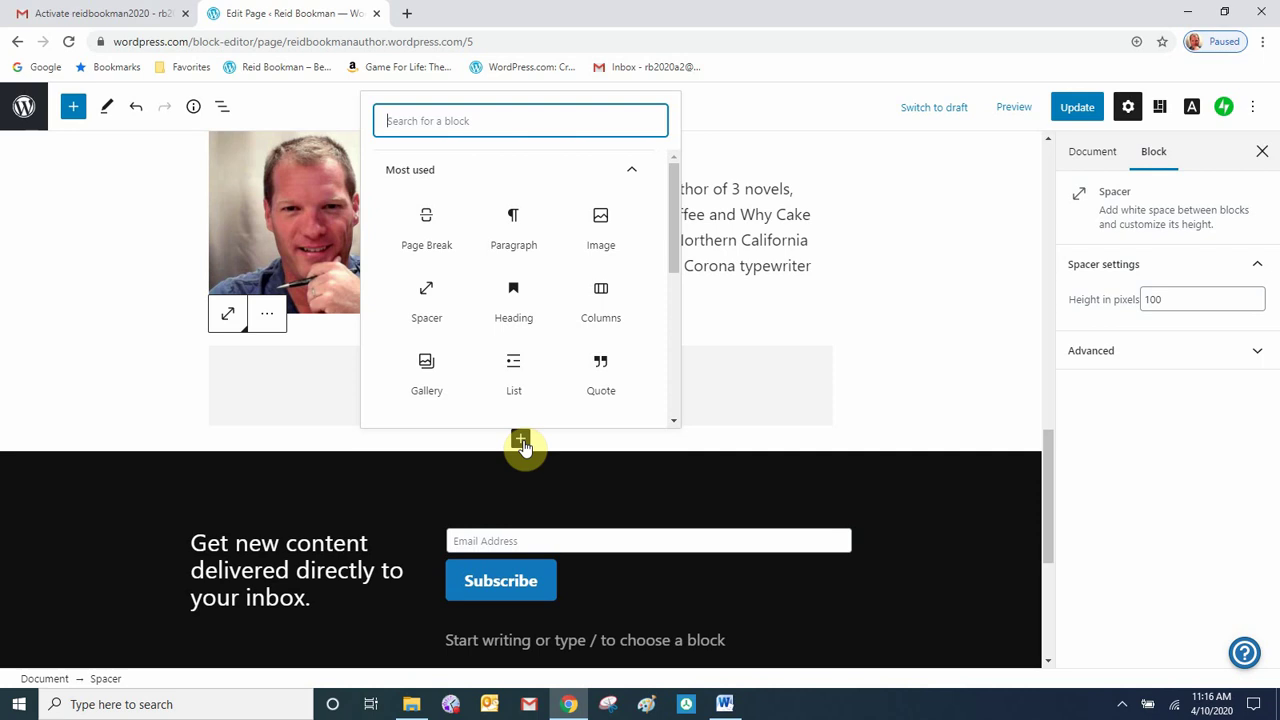
pyautogui.click(603, 321)
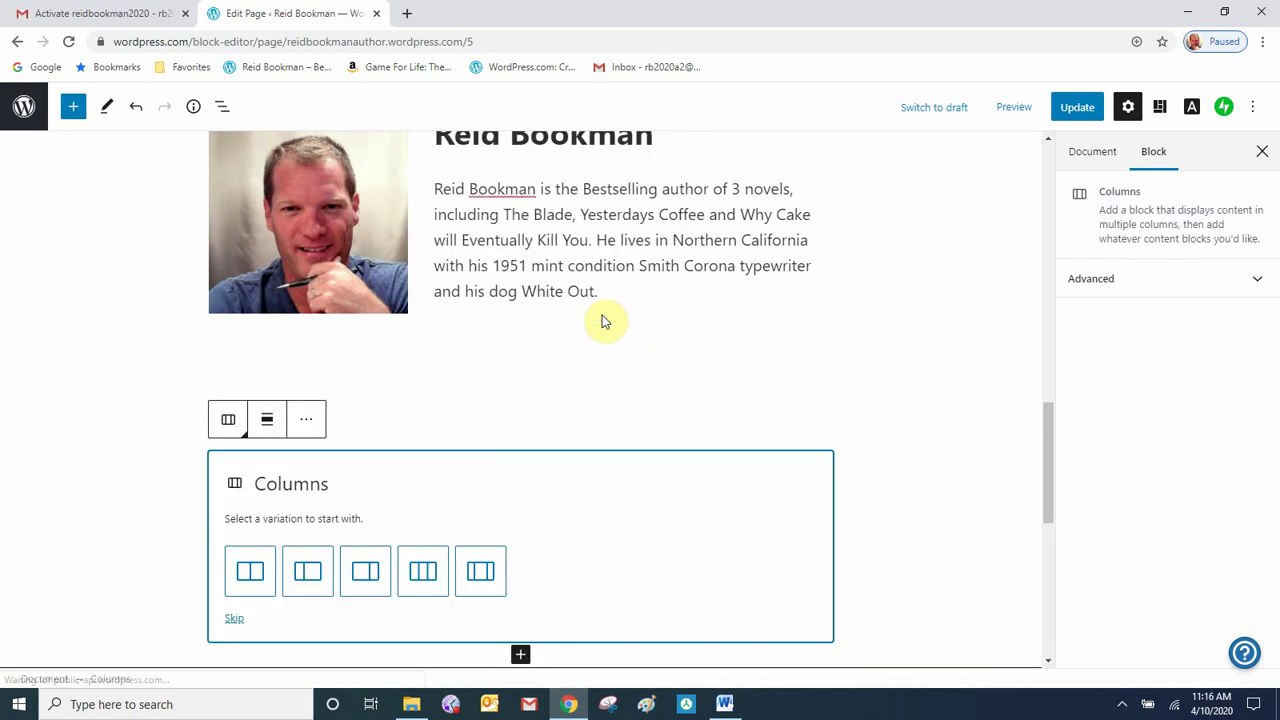
# - Use the 33/66 column split and insert the Game For Life knight cover from the Media Library on the left
pyautogui.click(308, 578)
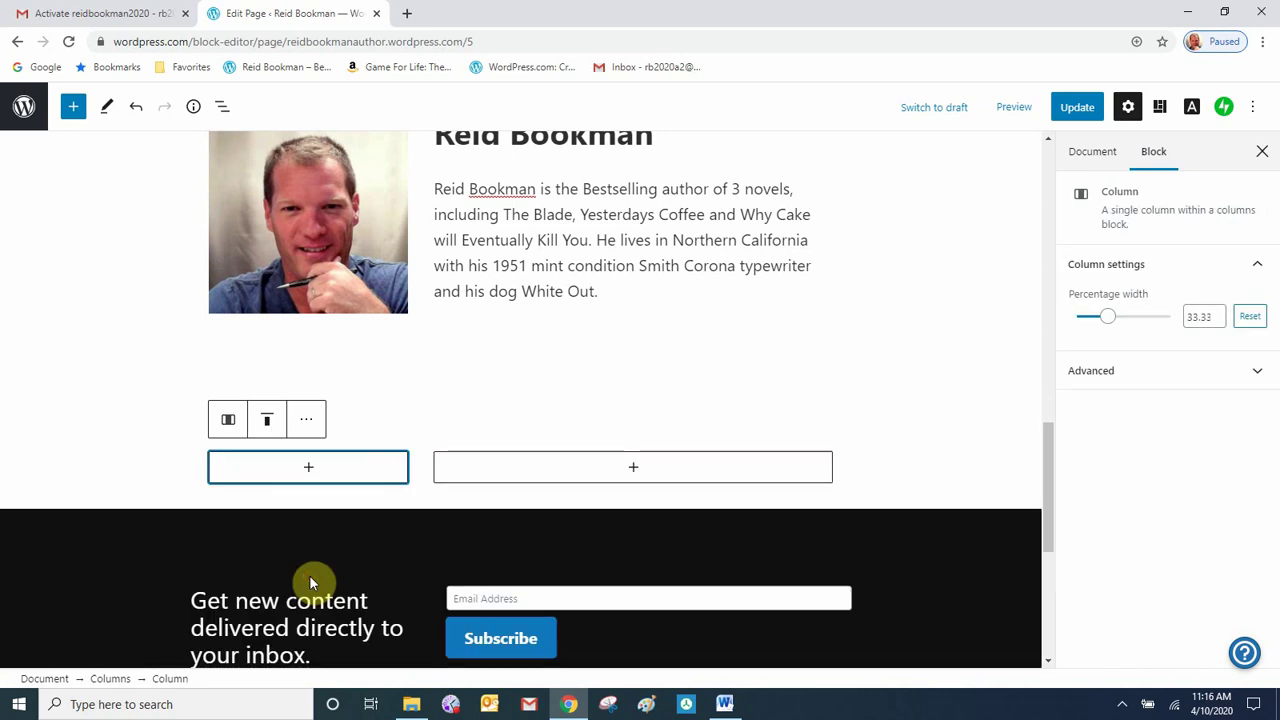
pyautogui.click(309, 472)
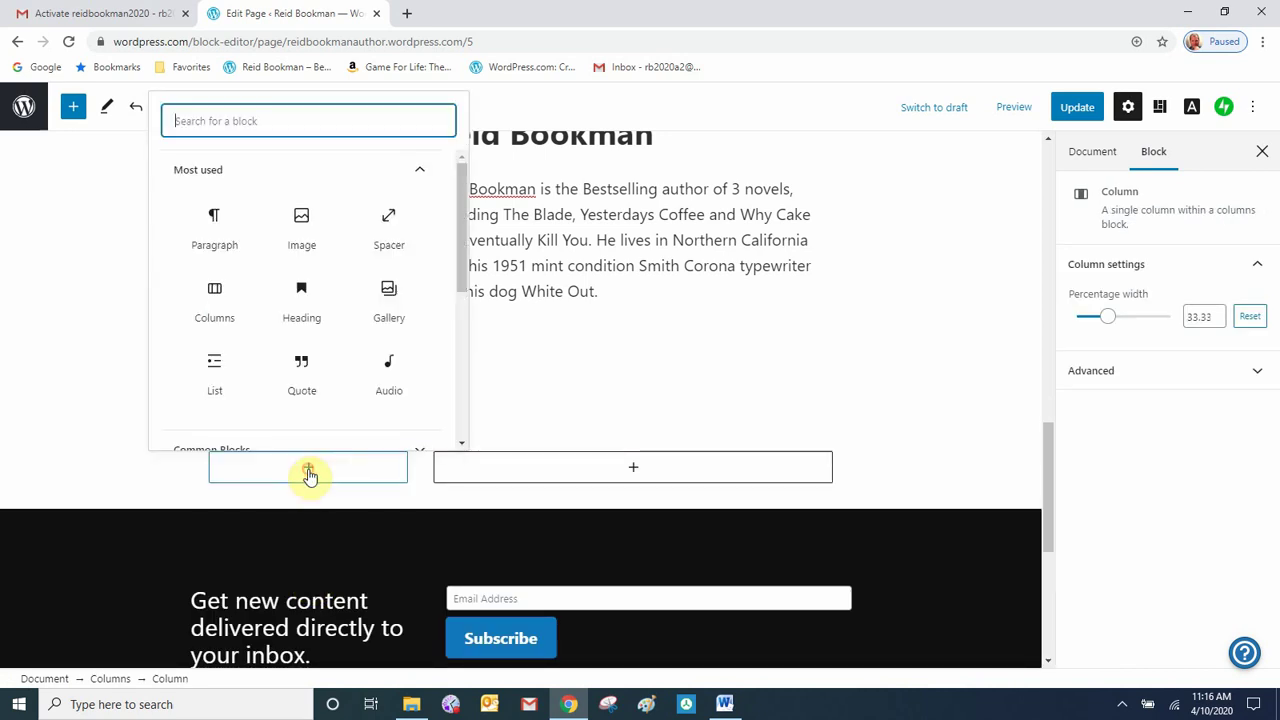
pyautogui.click(304, 243)
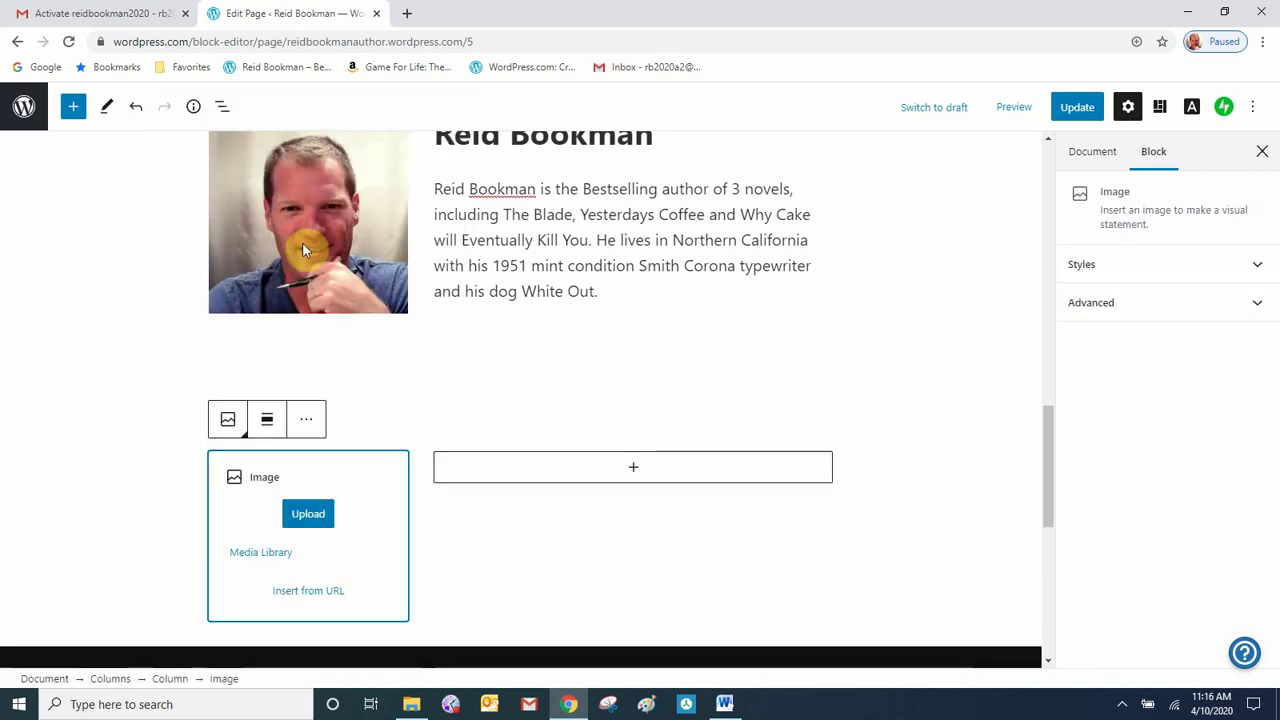
pyautogui.click(281, 560)
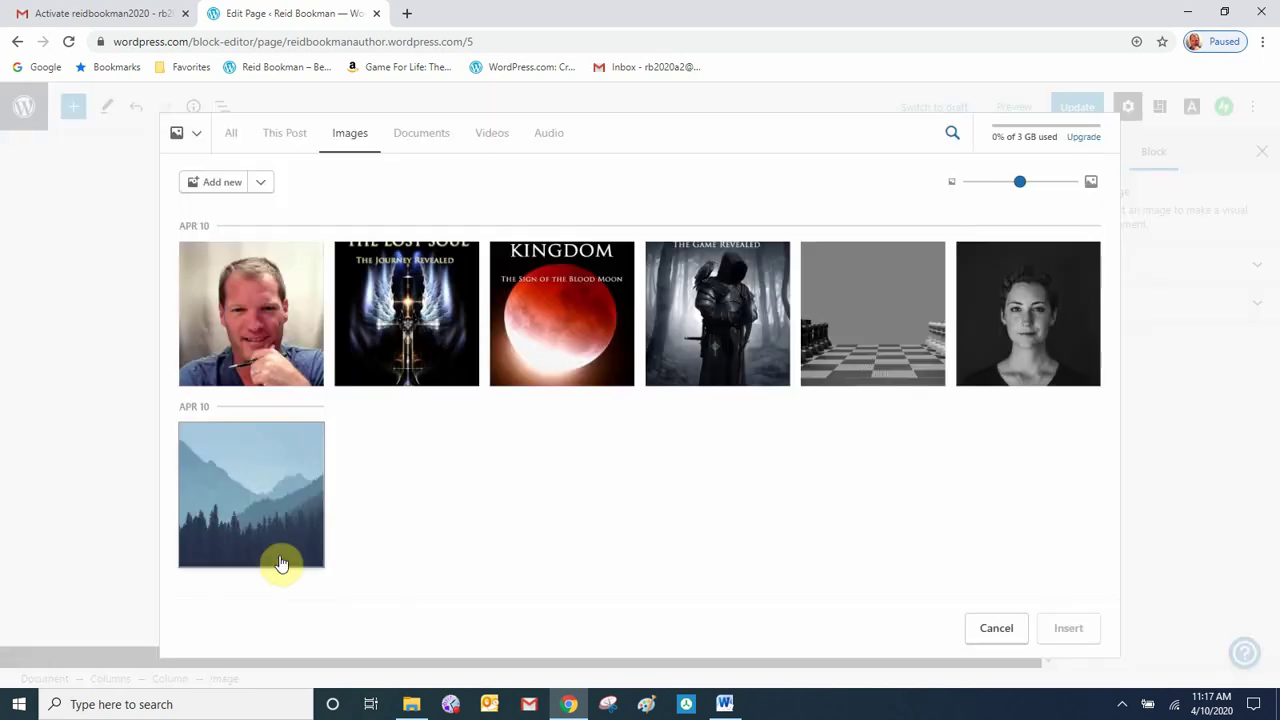
pyautogui.click(700, 316)
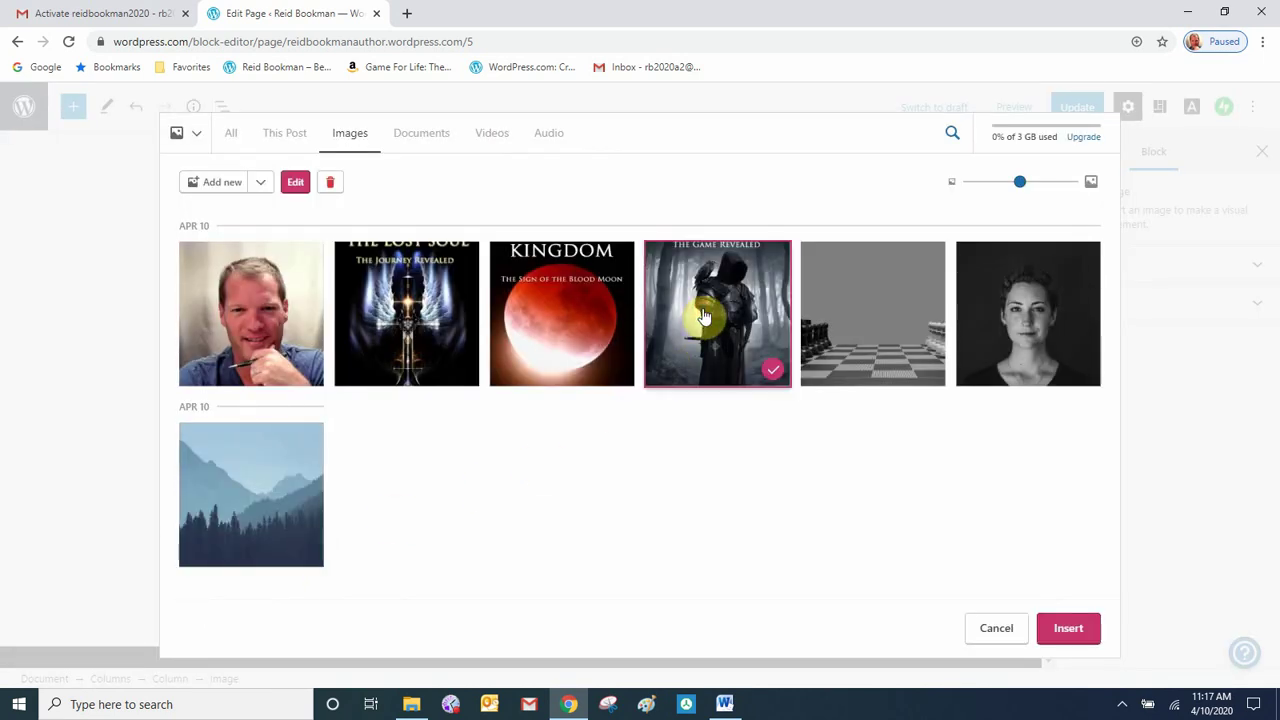
pyautogui.click(1068, 629)
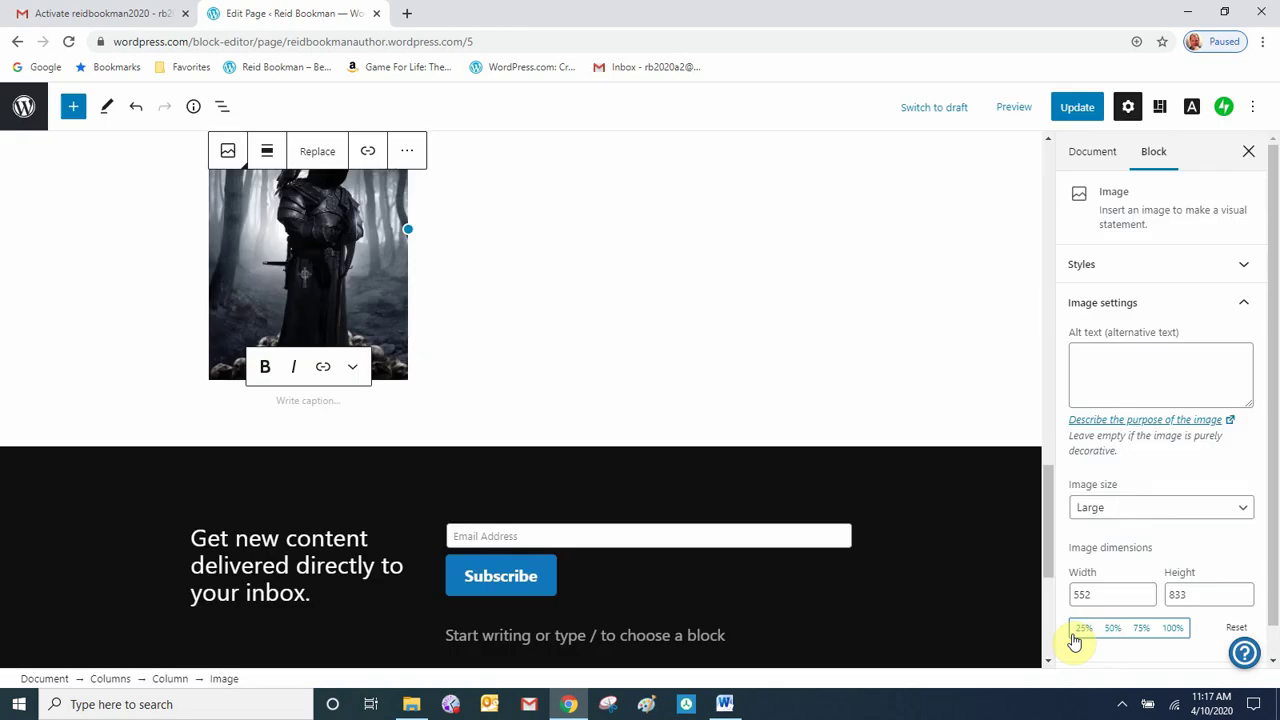
pyautogui.click(496, 270)
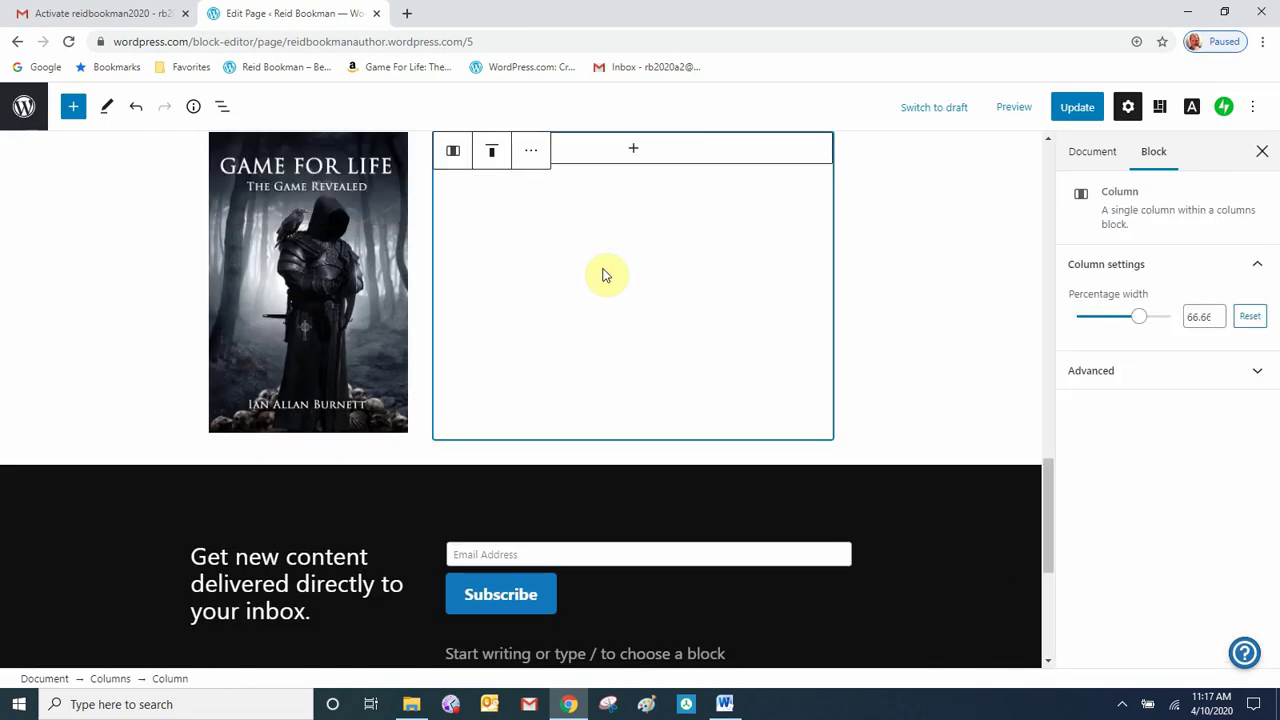
# - Add a 'The Blade' heading in the right column with an empty paragraph beneath
pyautogui.click(633, 152)
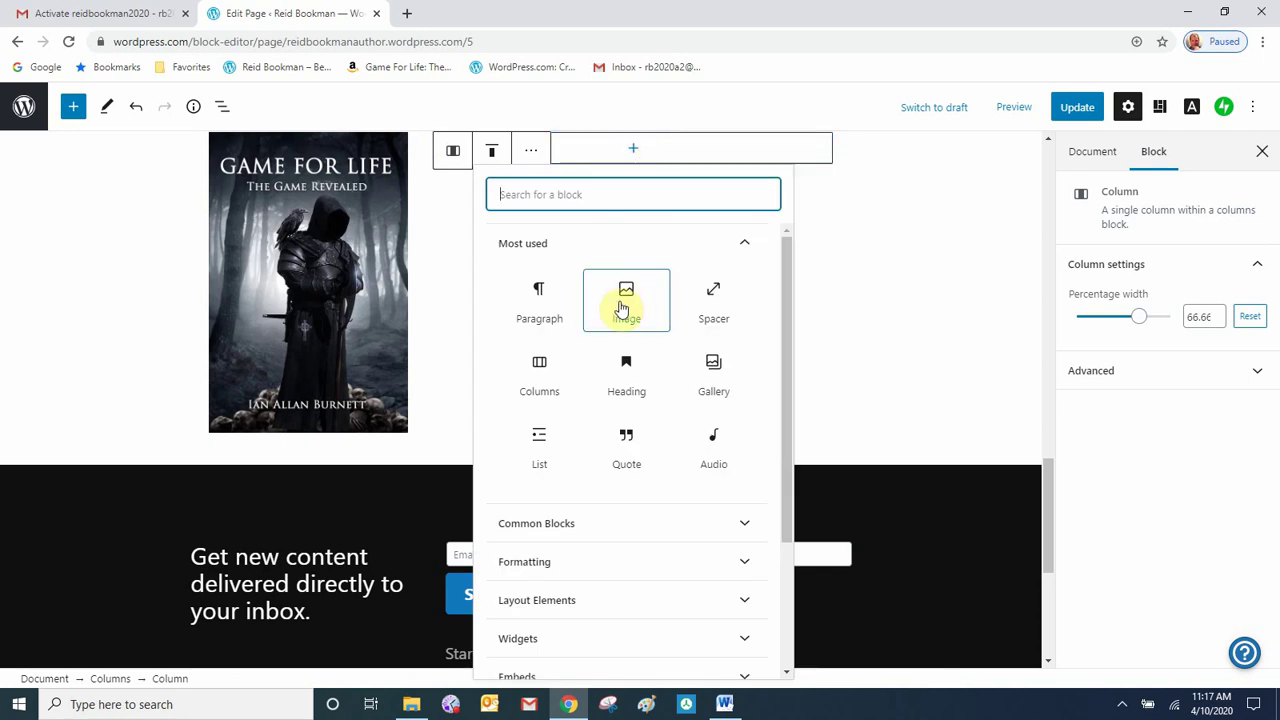
pyautogui.click(623, 376)
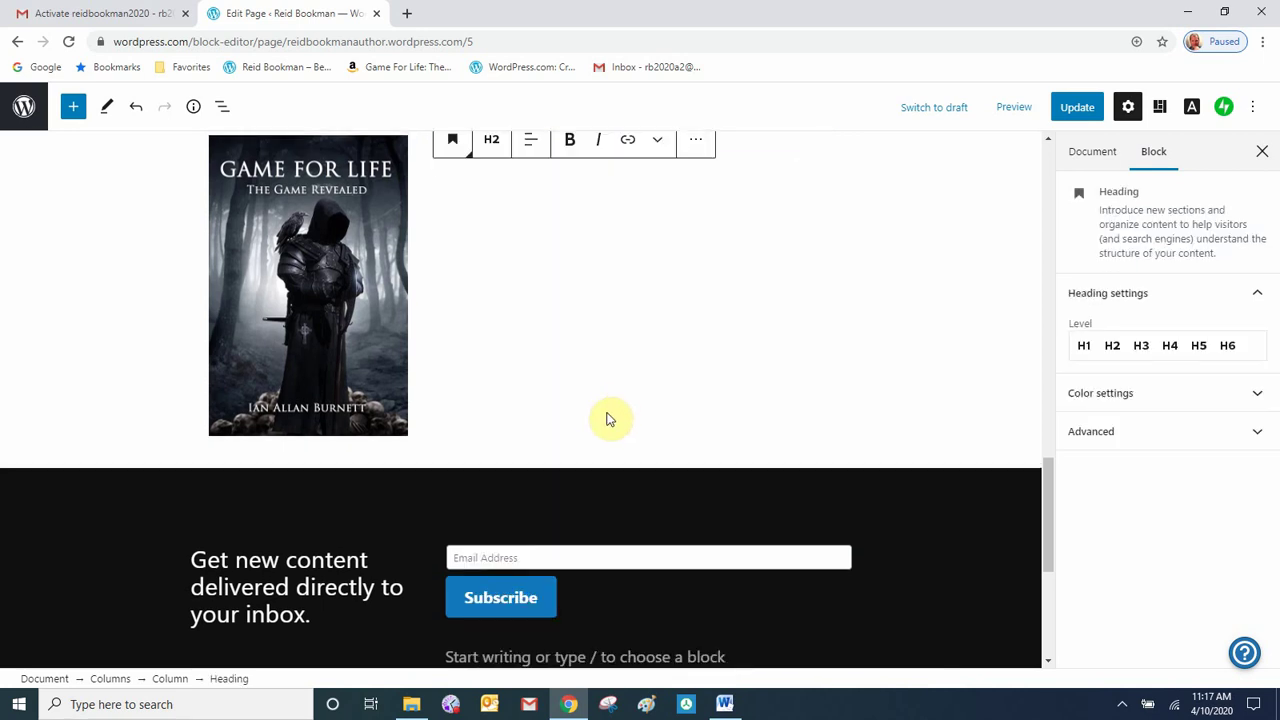
pyautogui.scroll(2, 520, 384)
pyautogui.write('The Blade')
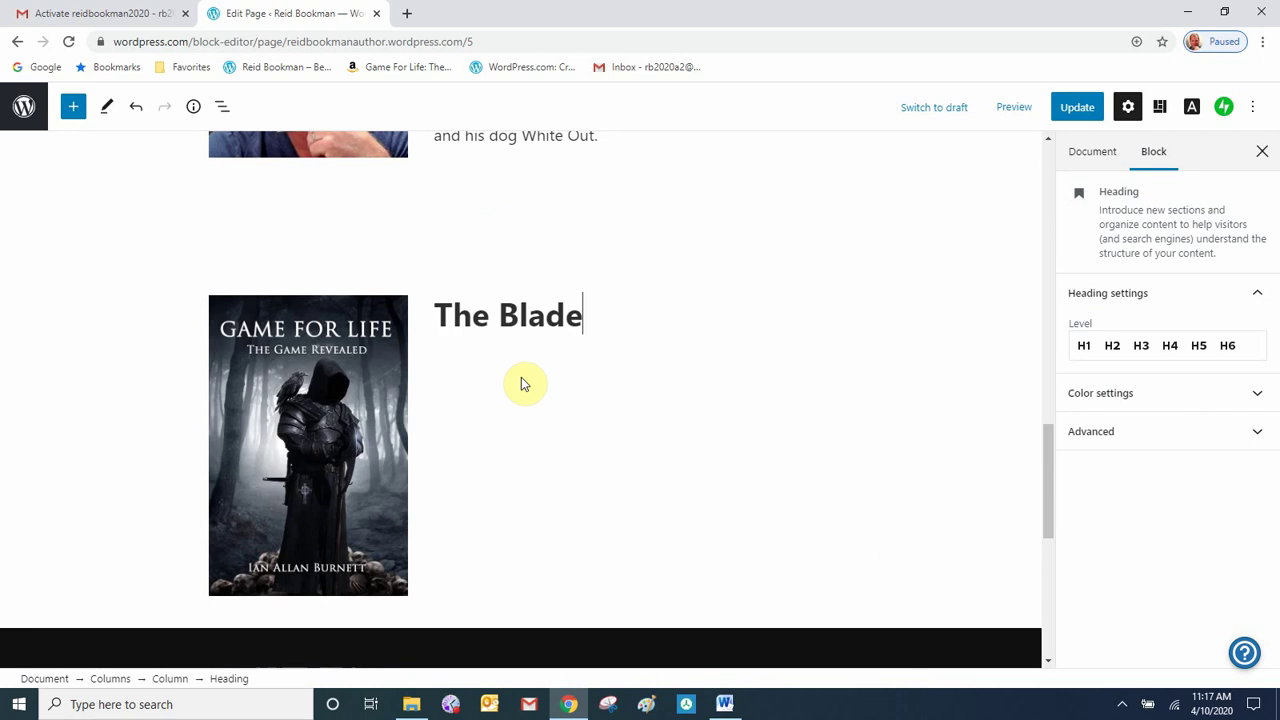
pyautogui.press('Return')
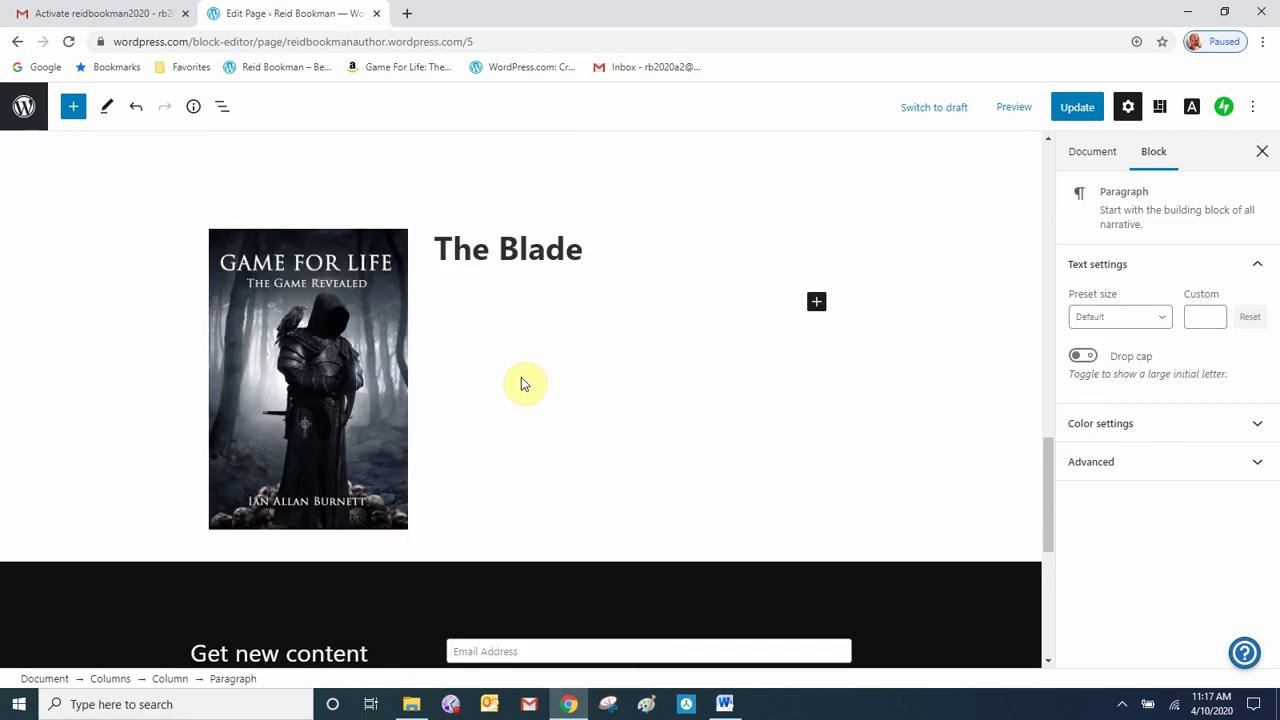
# - In the Word document, select the first Lorem Ipsum paragraph to copy it
pyautogui.click(726, 704)
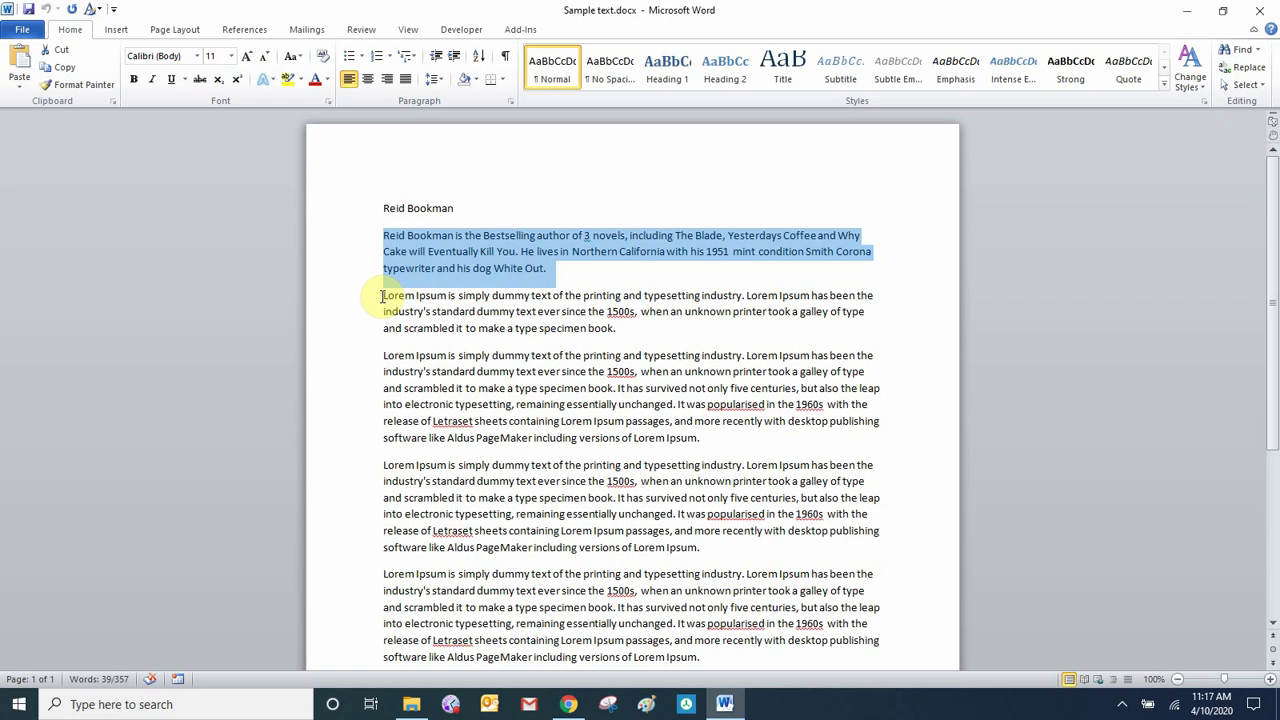
pyautogui.moveTo(381, 296); pyautogui.dragTo(600, 331)
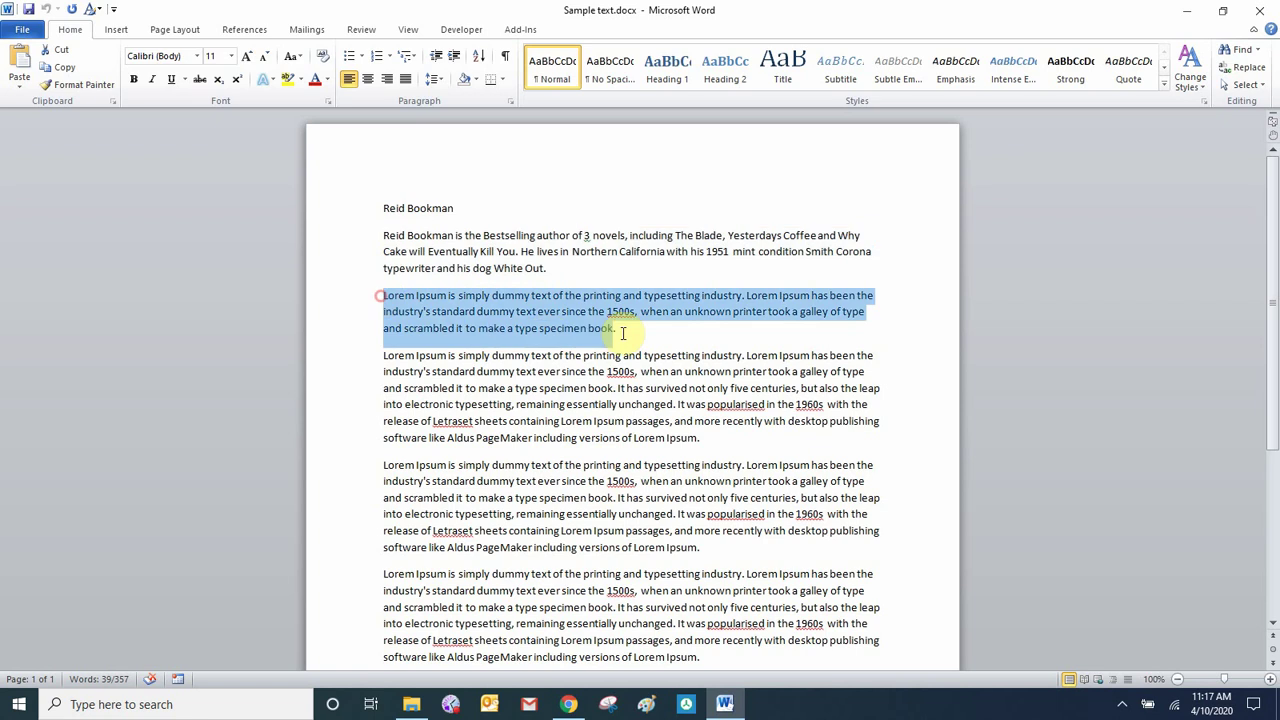
pyautogui.rightClick(435, 330)
# - Paste the Lorem Ipsum paragraph under 'The Blade' and add an empty block below it
pyautogui.click(372, 350)
pyautogui.click(569, 704)
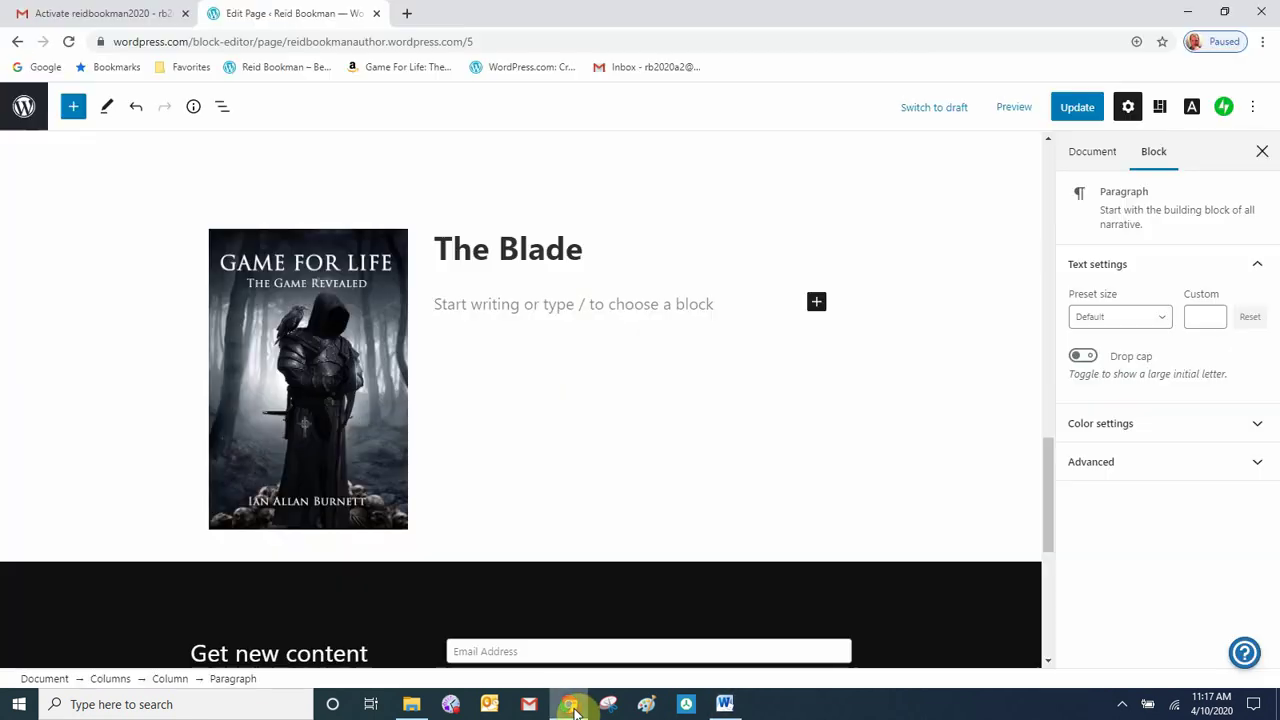
pyautogui.rightClick(476, 309)
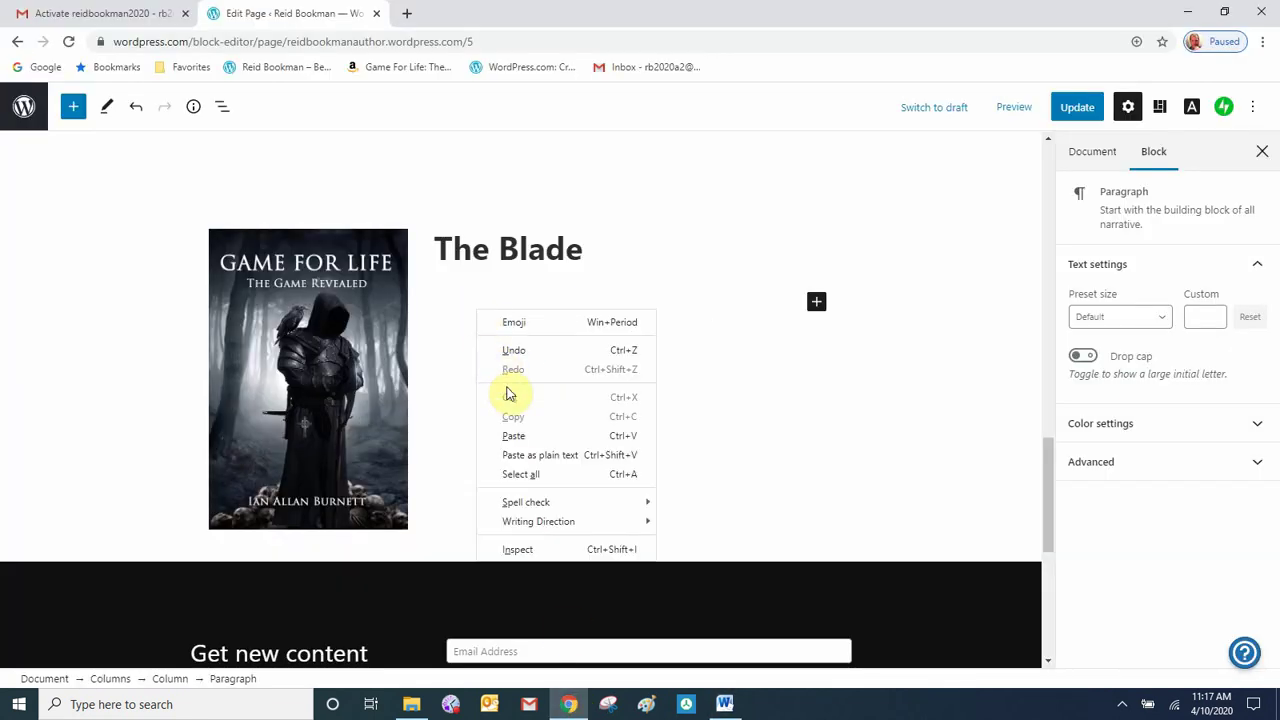
pyautogui.click(520, 435)
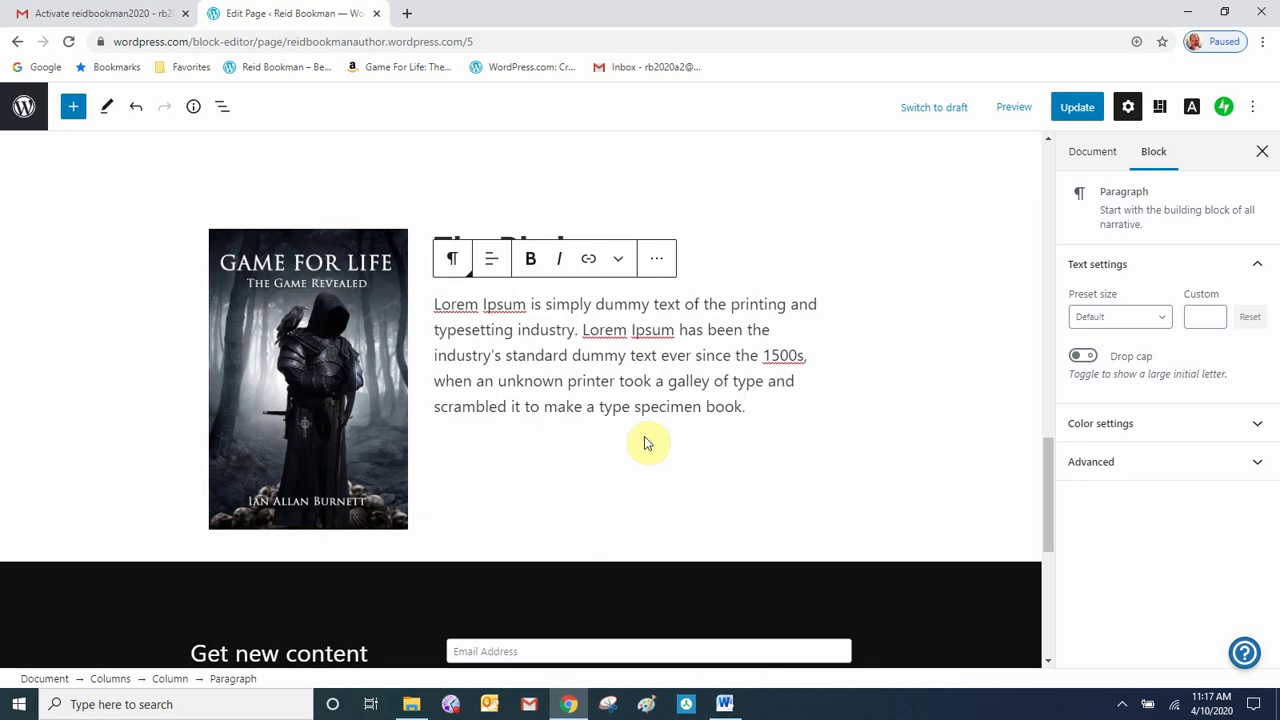
pyautogui.press('Return')
pyautogui.scroll(-2, 761, 401)
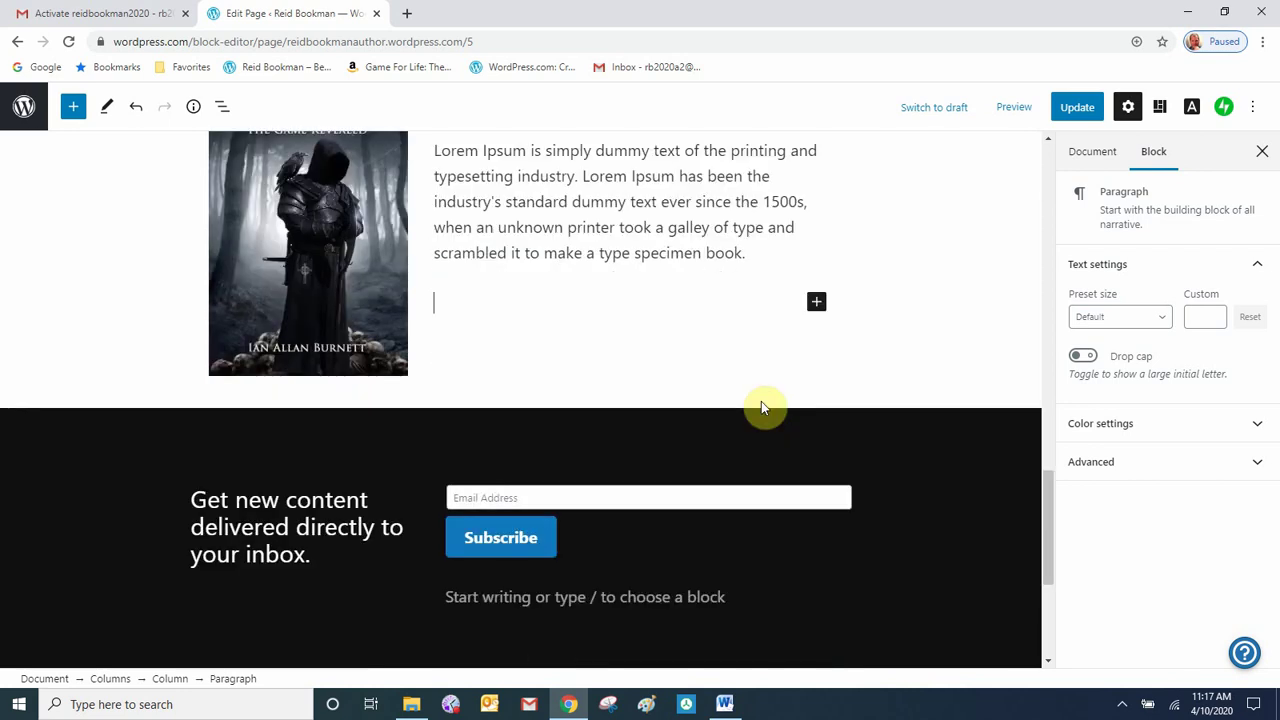
pyautogui.click(817, 304)
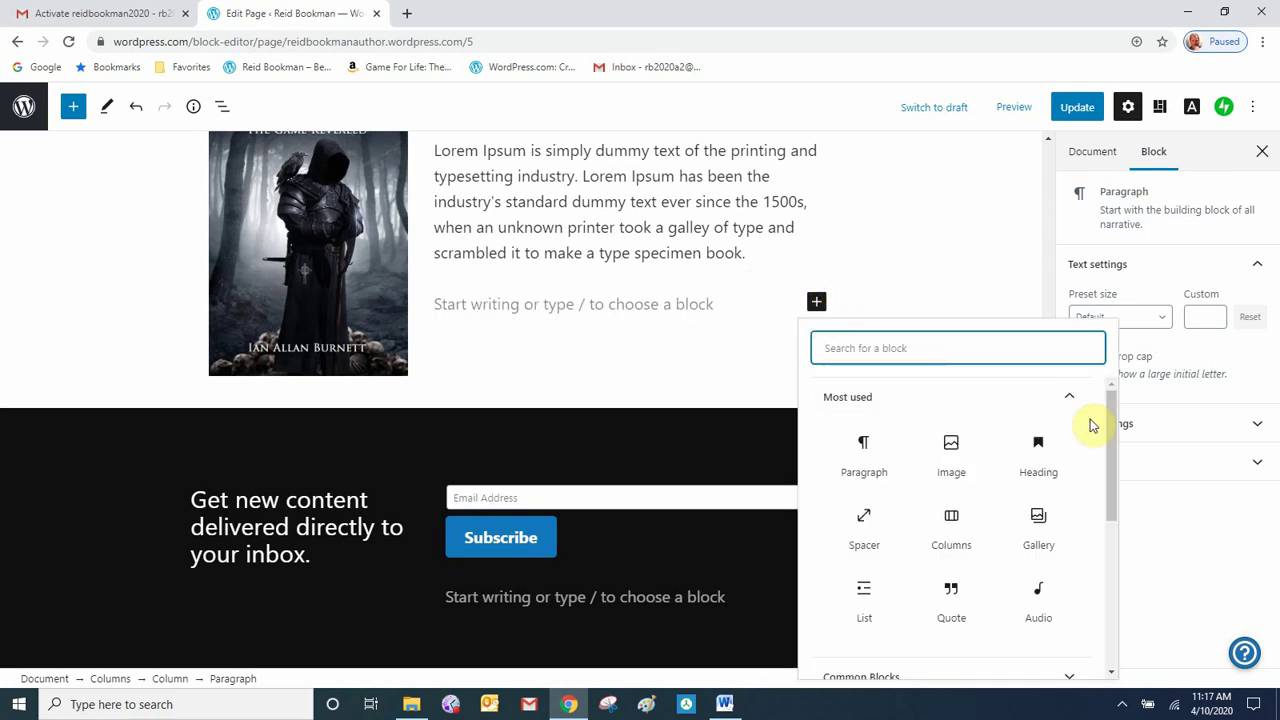
# - Add a Buttons block labelled 'Buy on Amazon.com' below The Blade's description and begin linking it
pyautogui.click(1109, 441)
pyautogui.moveTo(1109, 439); pyautogui.dragTo(1117, 560)
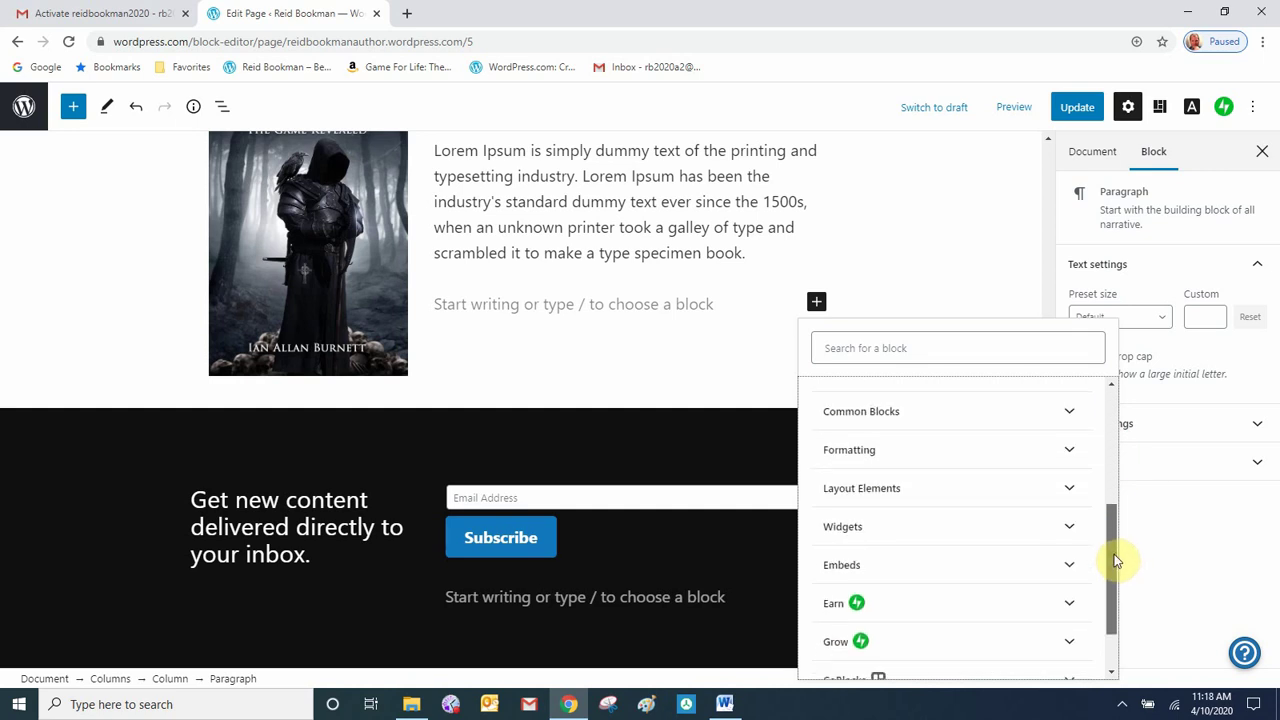
pyautogui.click(1076, 497)
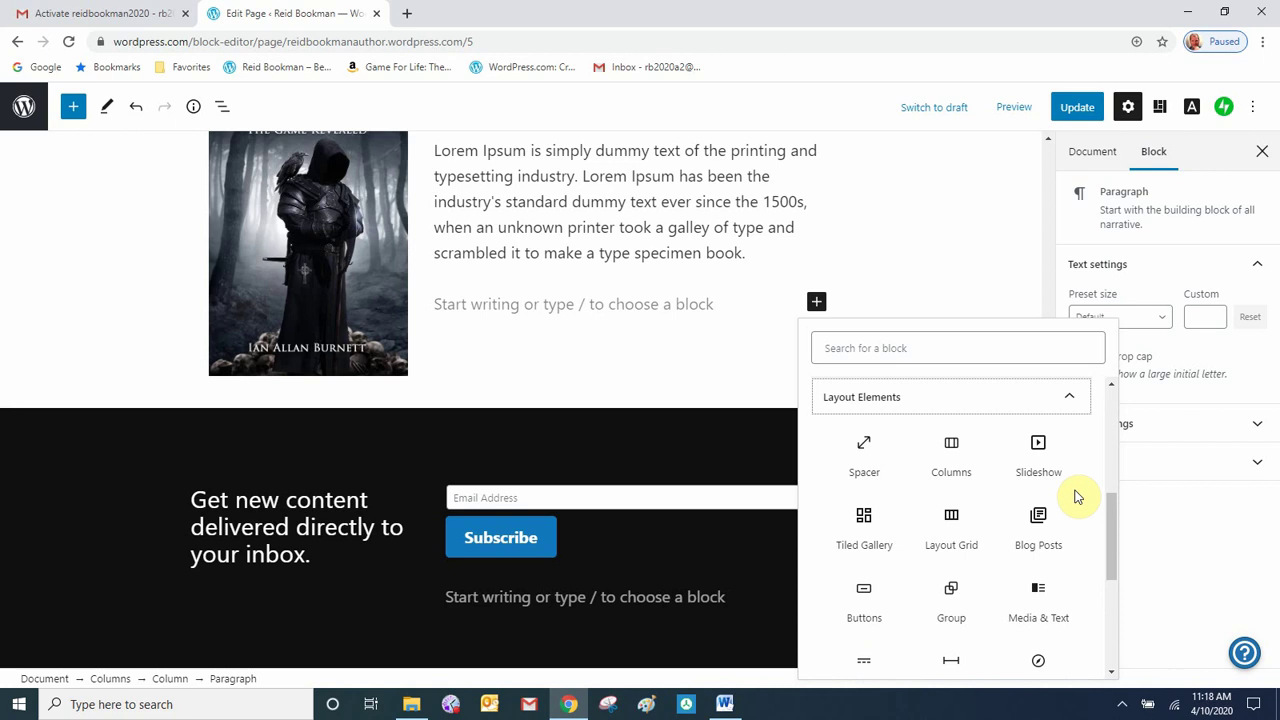
pyautogui.click(857, 603)
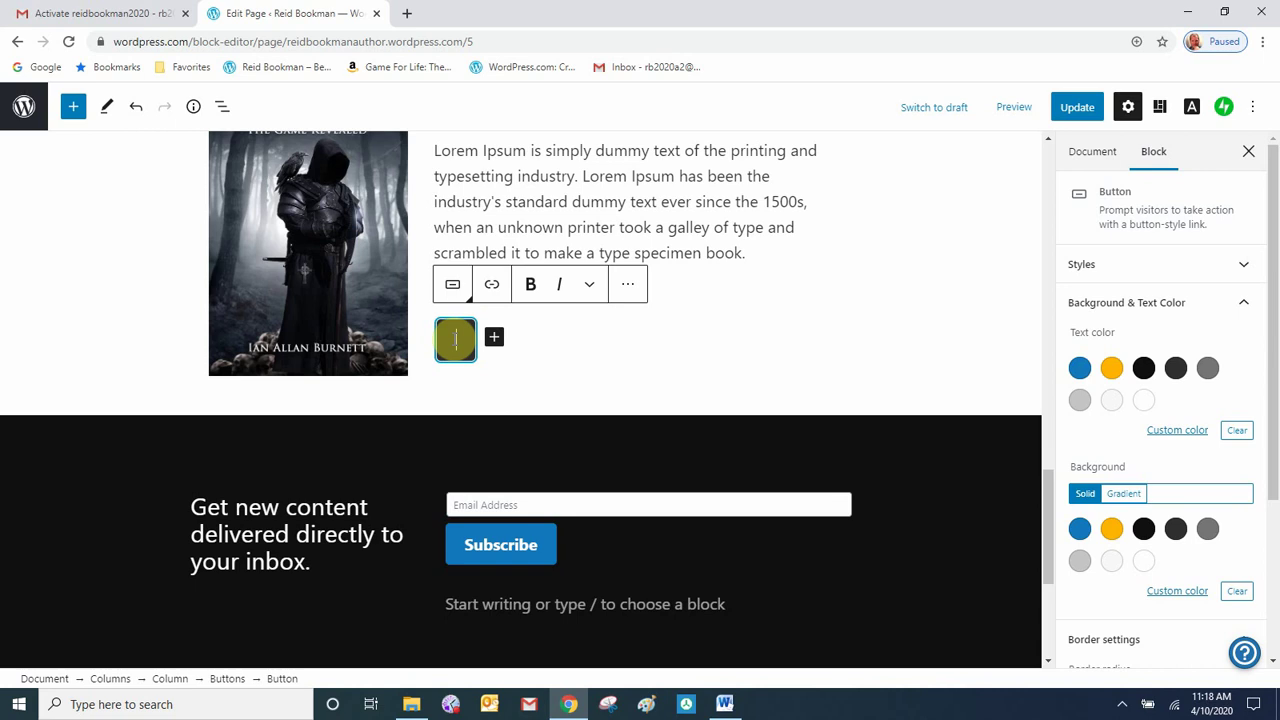
pyautogui.scroll(-1, 455, 340)
pyautogui.write('Buy on Amazon.com')
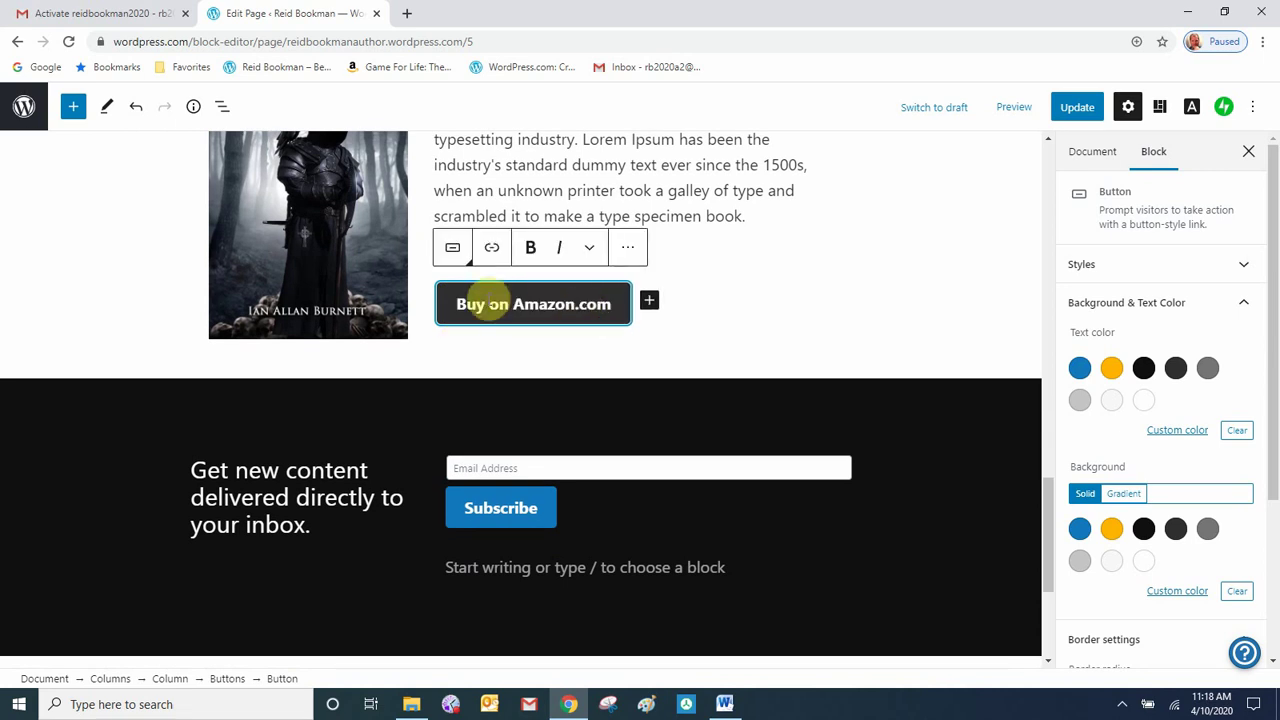
pyautogui.click(492, 251)
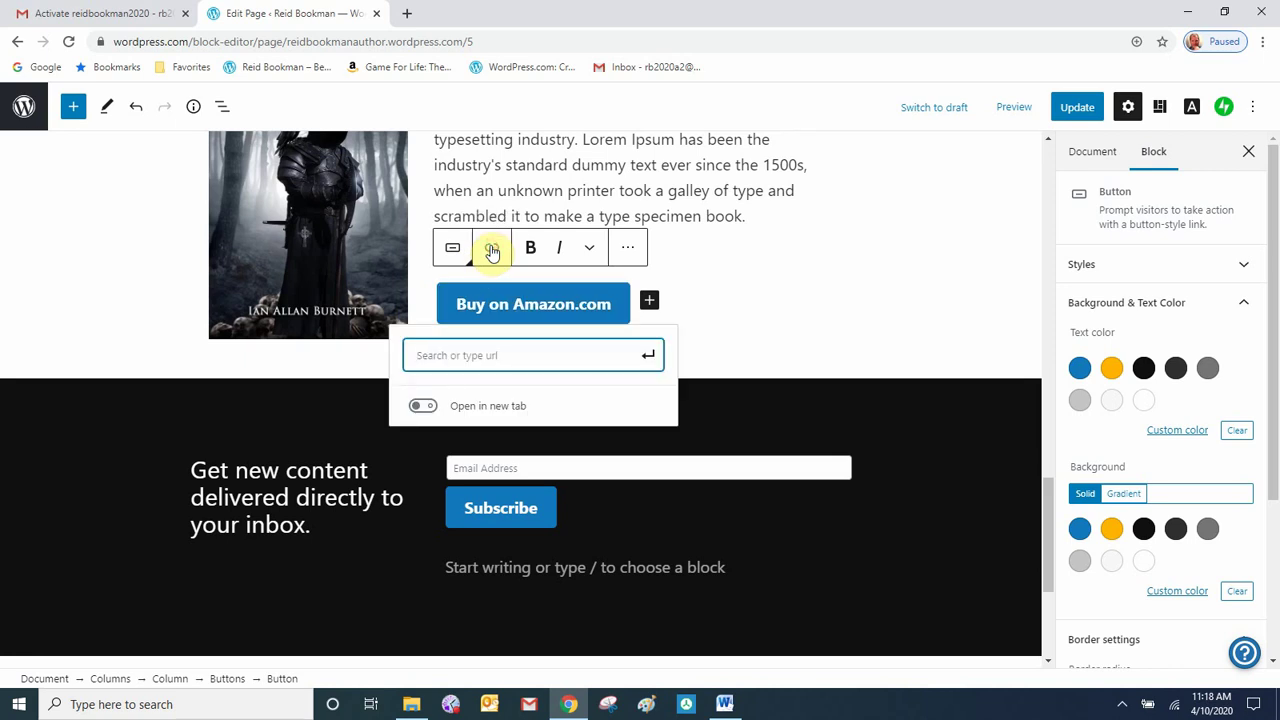
# - Open the Game For Life Kindle page on Amazon in a new tab and copy its URL
pyautogui.click(408, 14)
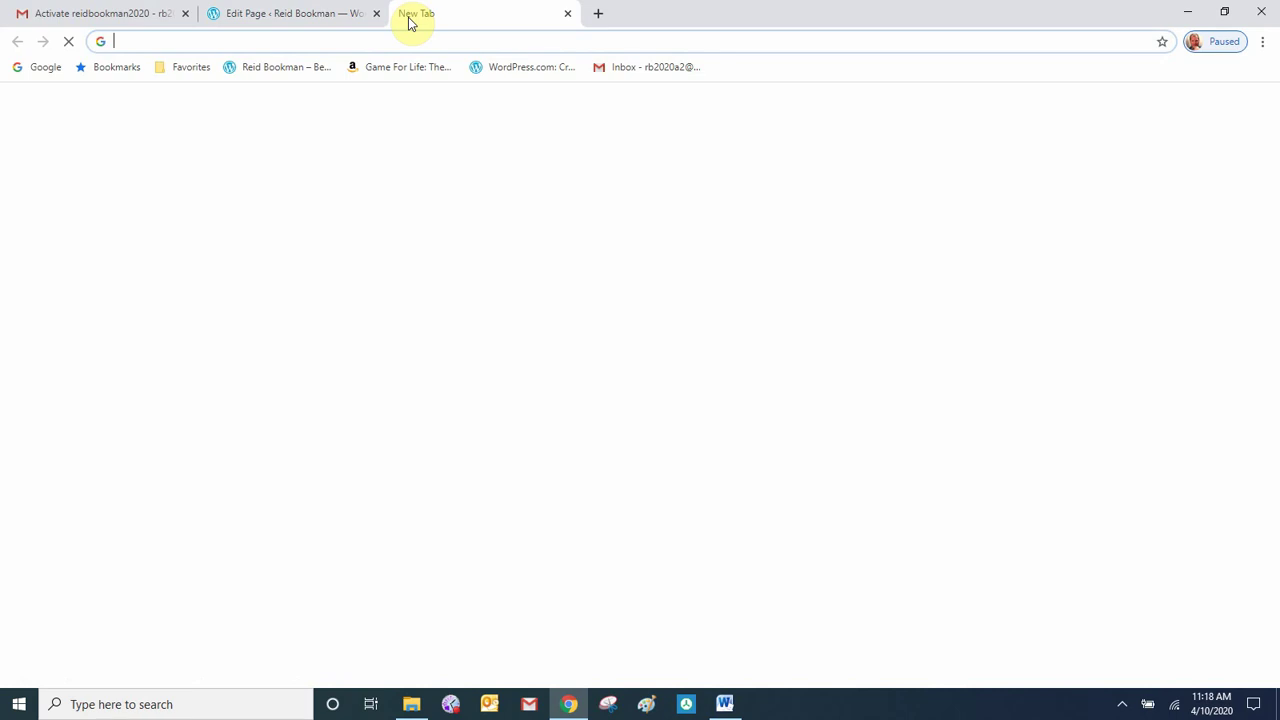
pyautogui.click(396, 70)
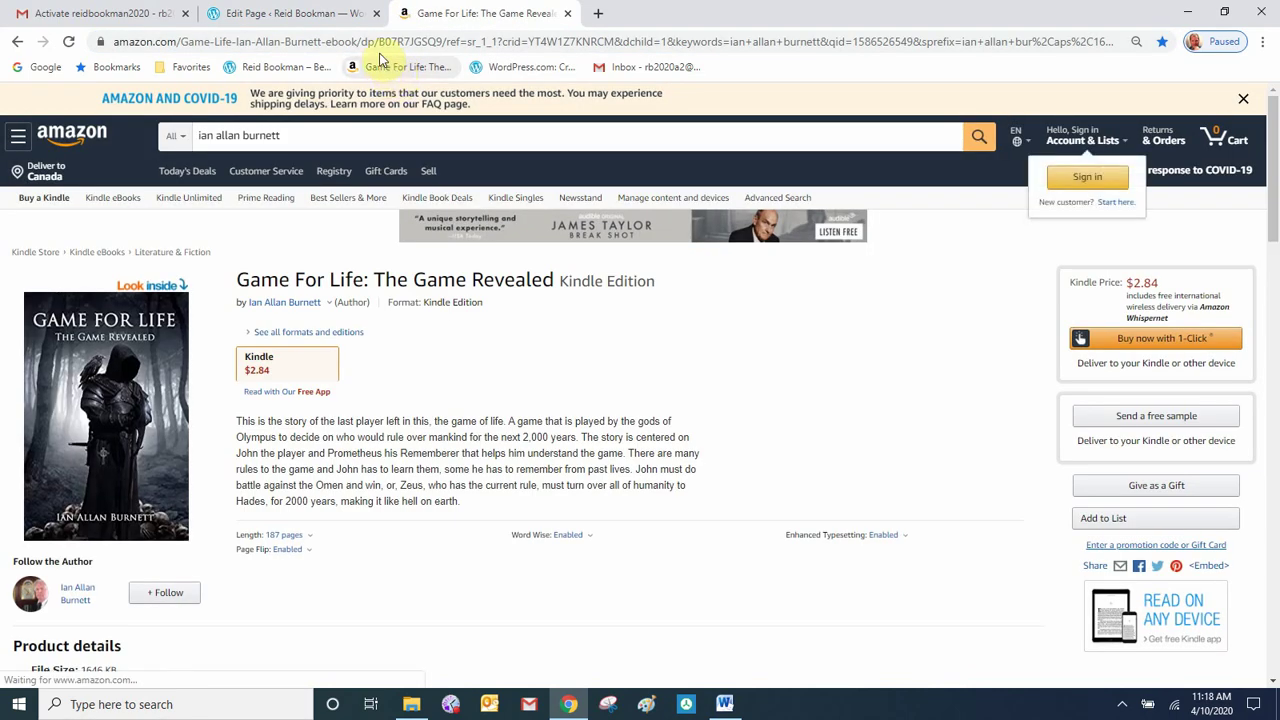
pyautogui.click(381, 43)
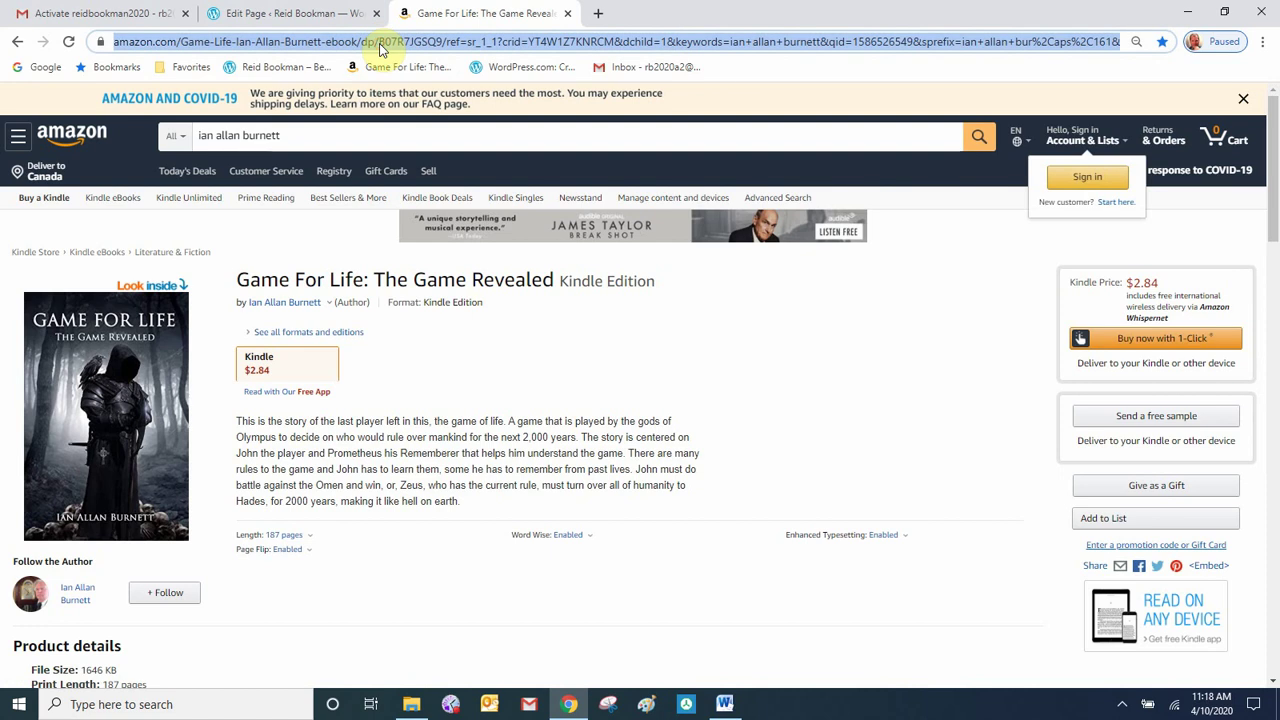
pyautogui.rightClick(381, 45)
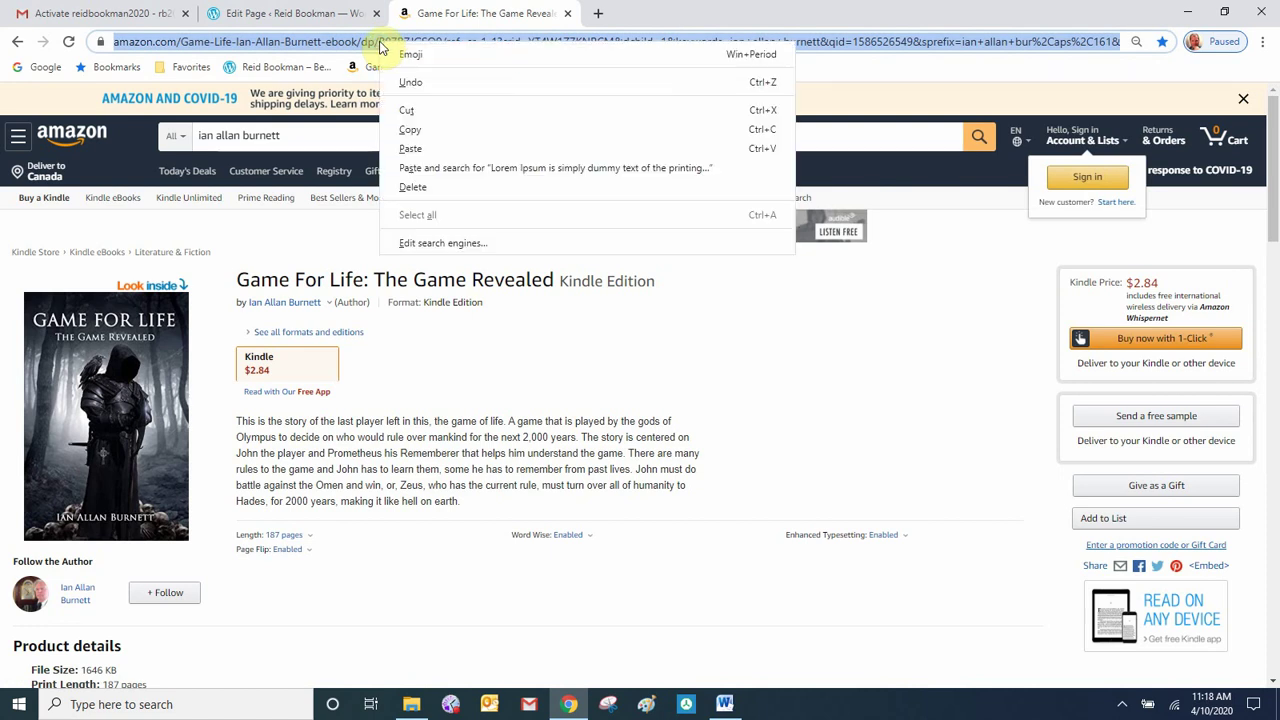
pyautogui.click(414, 132)
pyautogui.click(303, 20)
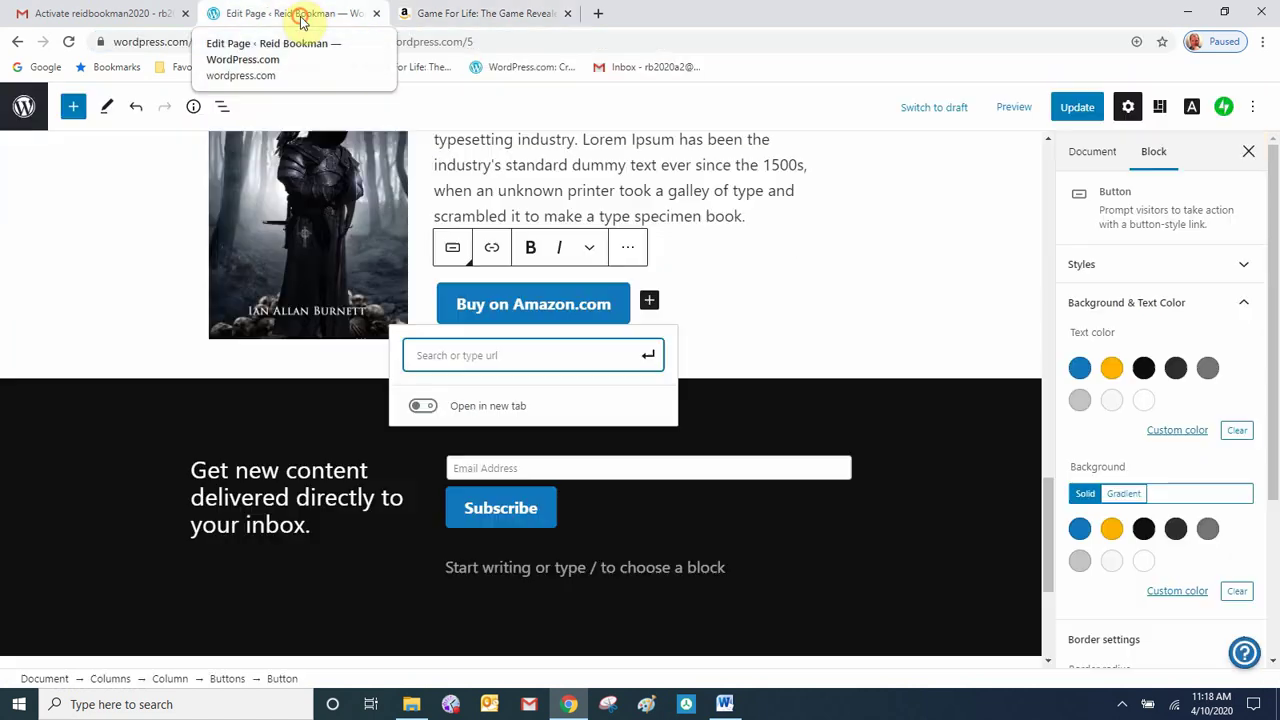
# - Link the Buy on Amazon.com button to the copied Amazon page address
pyautogui.rightClick(465, 357)
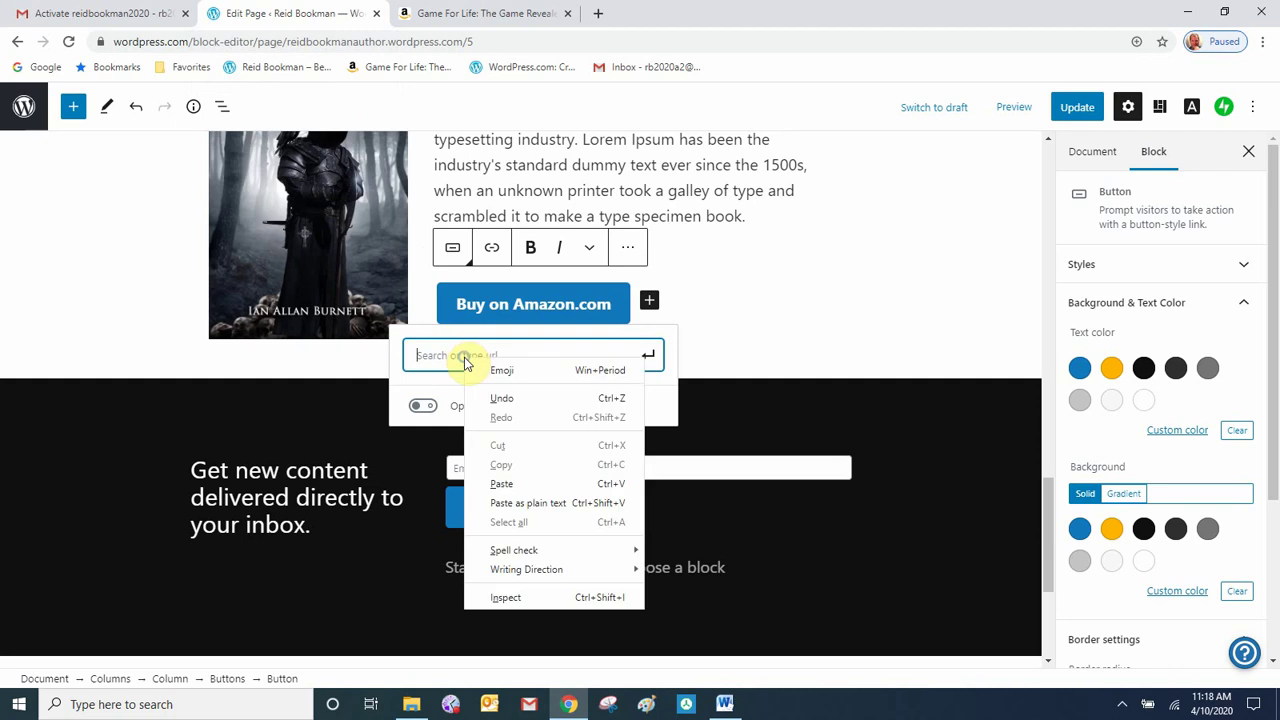
pyautogui.click(510, 484)
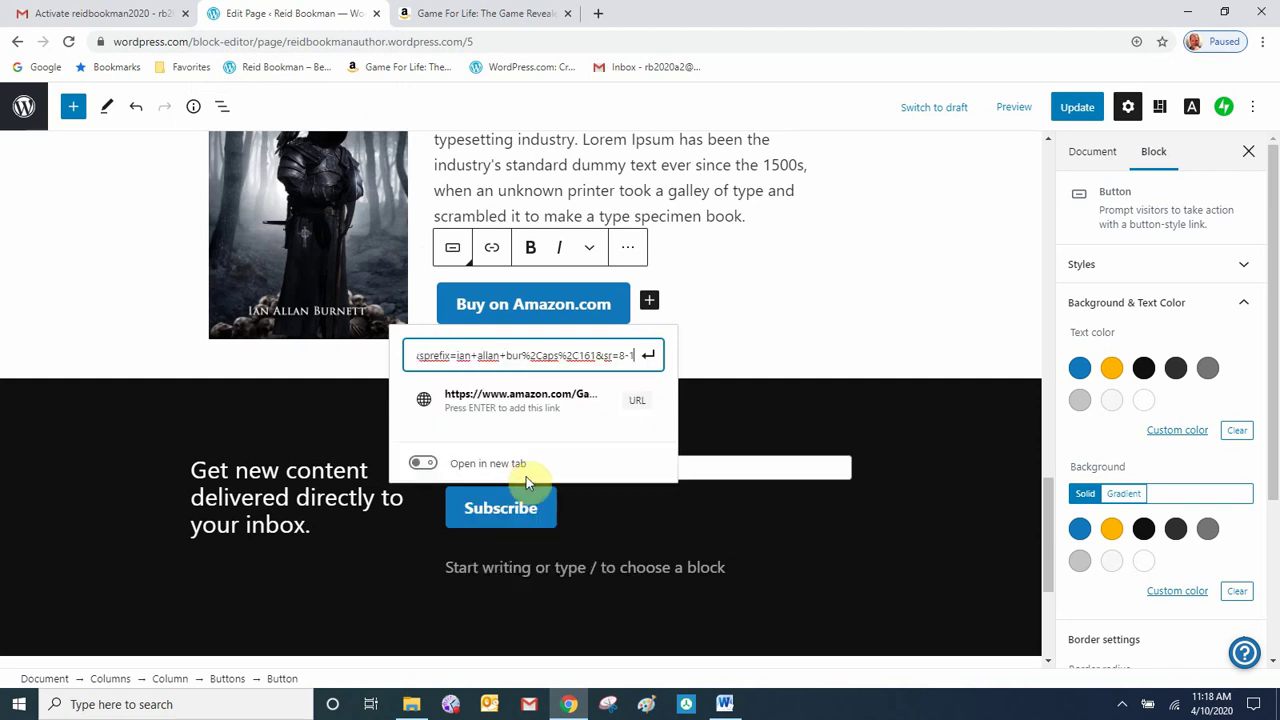
pyautogui.click(648, 358)
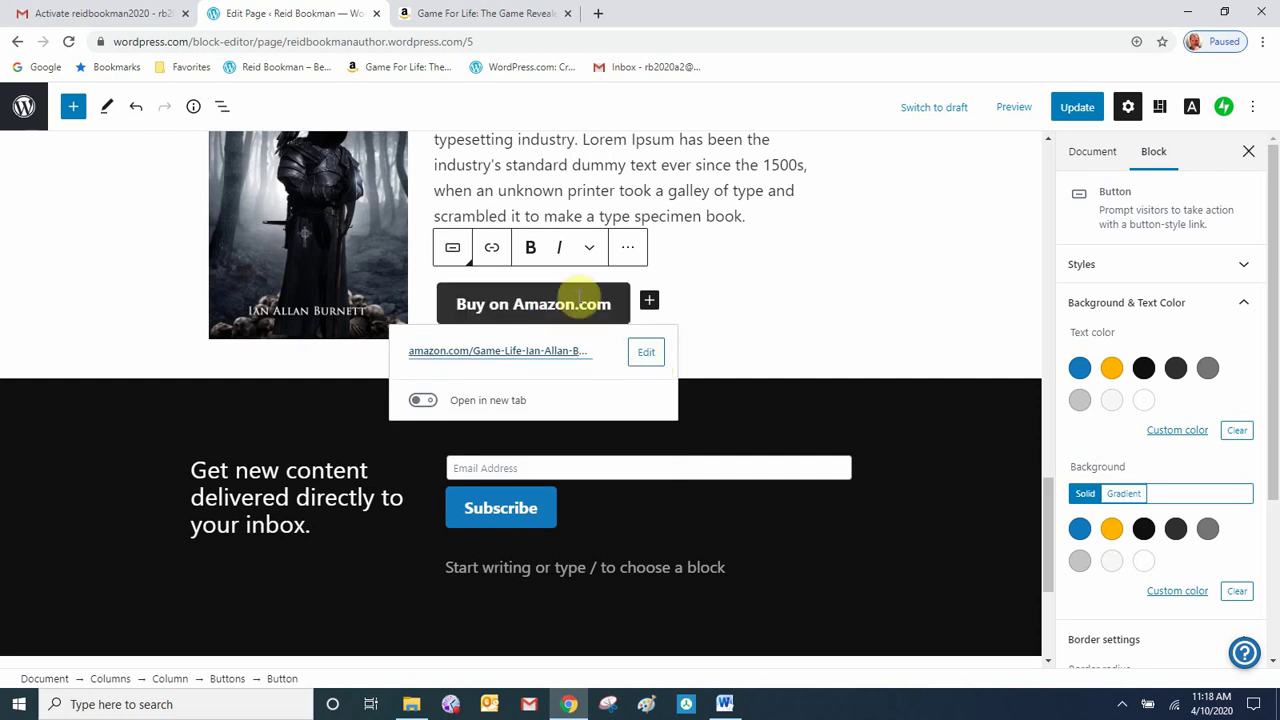
pyautogui.click(800, 292)
# - Update the homepage and view the live page
pyautogui.scroll(2, 935, 301)
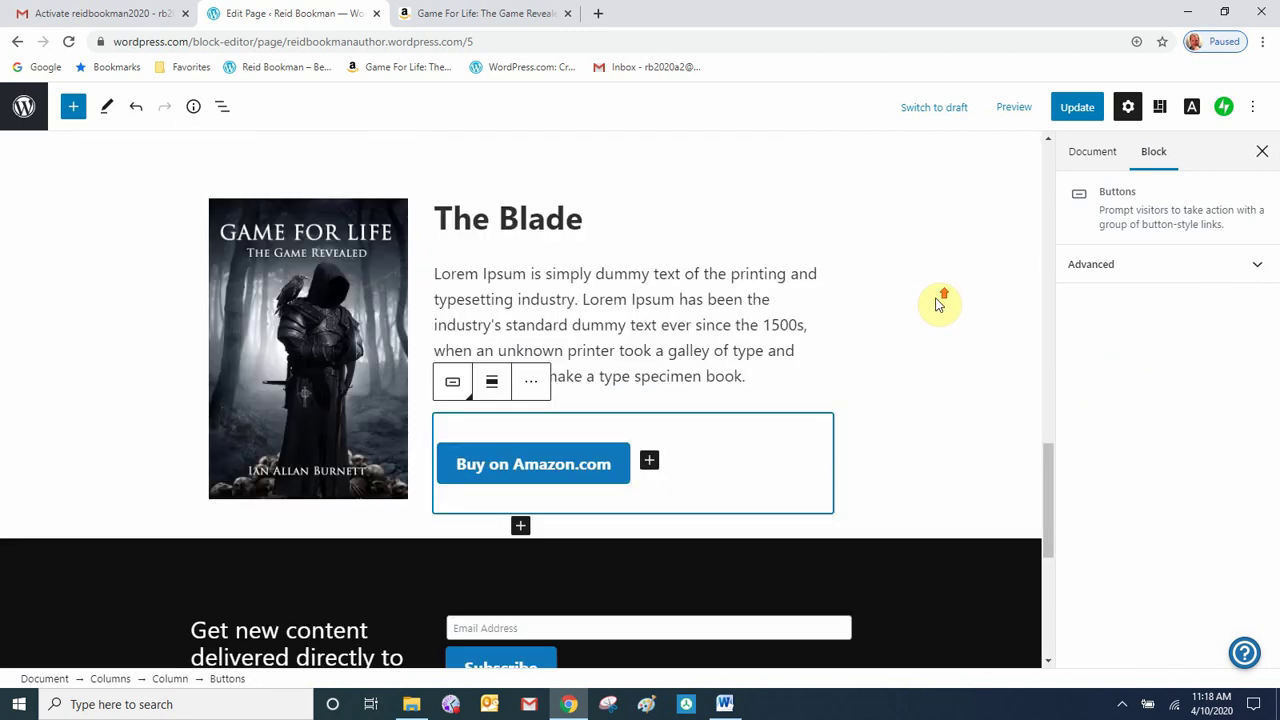
pyautogui.click(1080, 118)
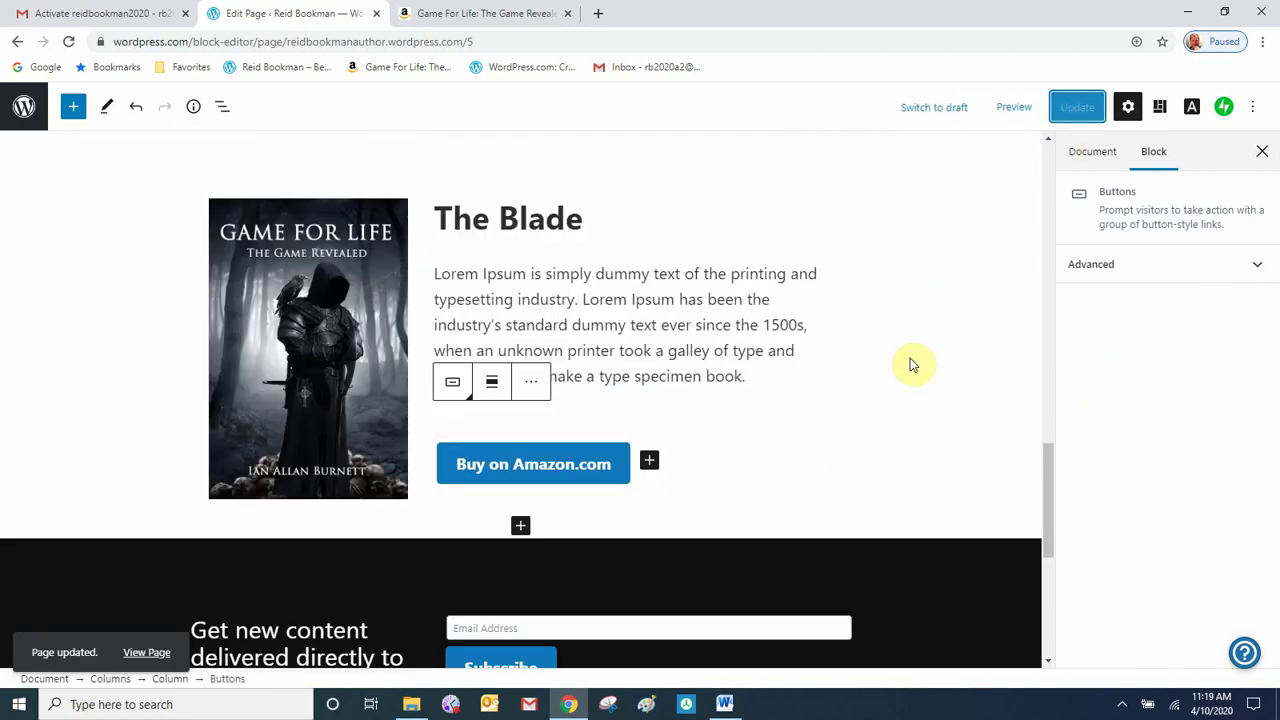
pyautogui.click(149, 655)
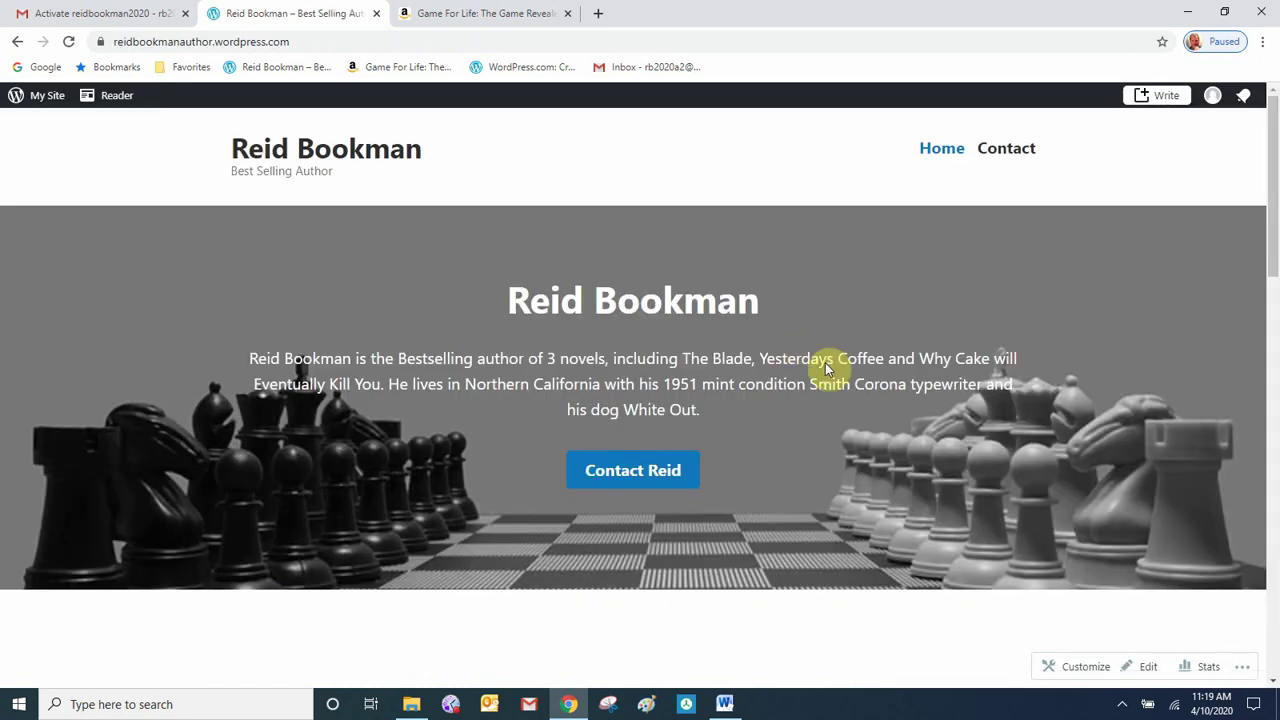
# - Test that The Blade's Buy on Amazon.com button opens the book's Amazon page, then return
pyautogui.scroll(-6, 832, 380)
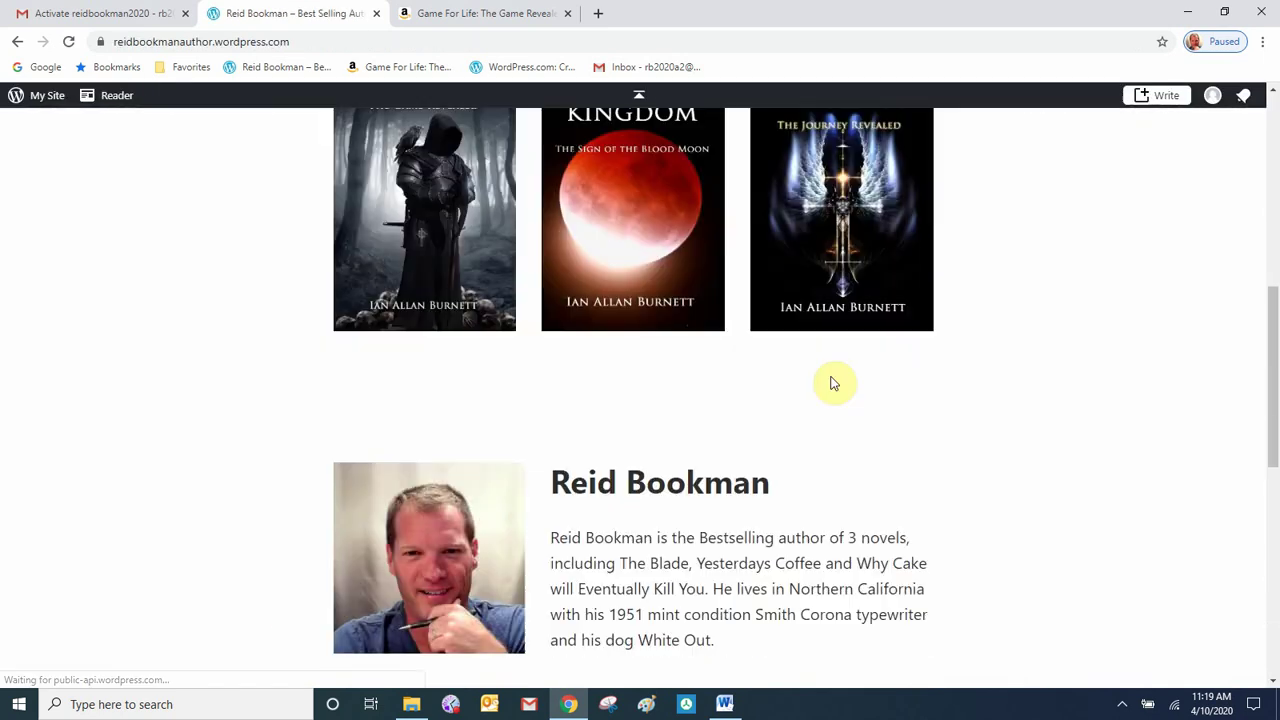
pyautogui.scroll(-5, 834, 383)
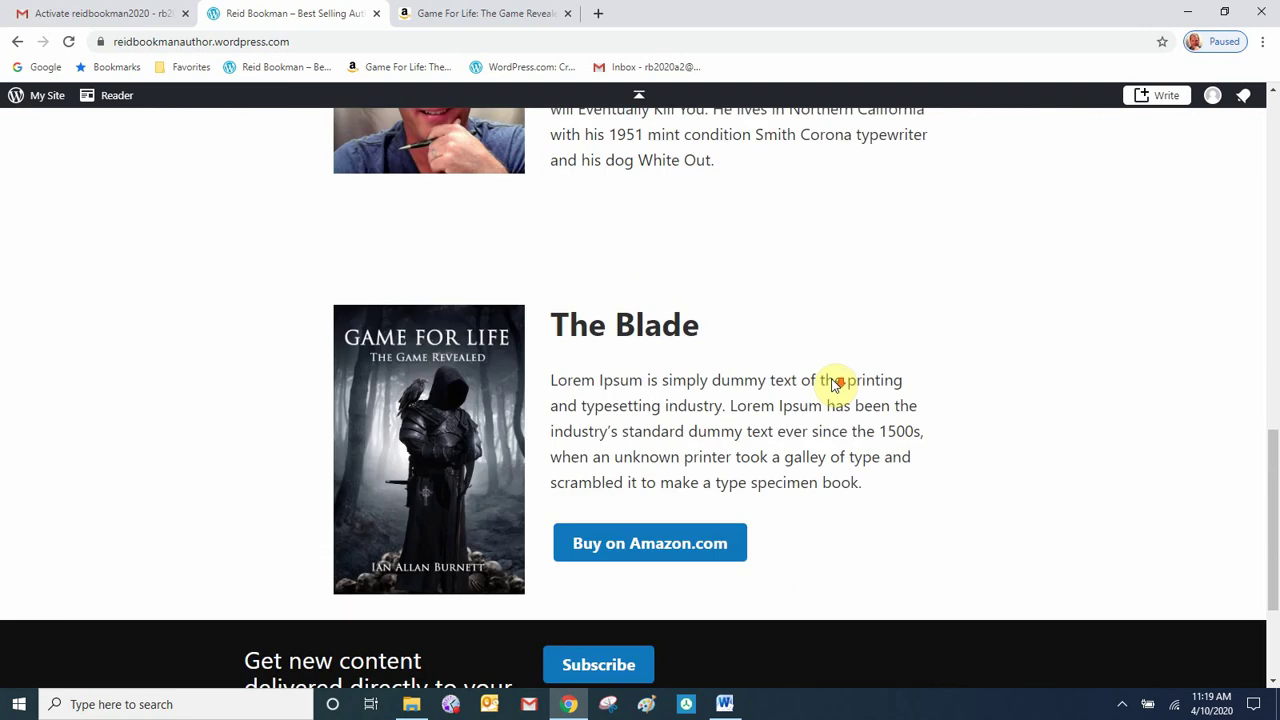
pyautogui.scroll(-2, 834, 380)
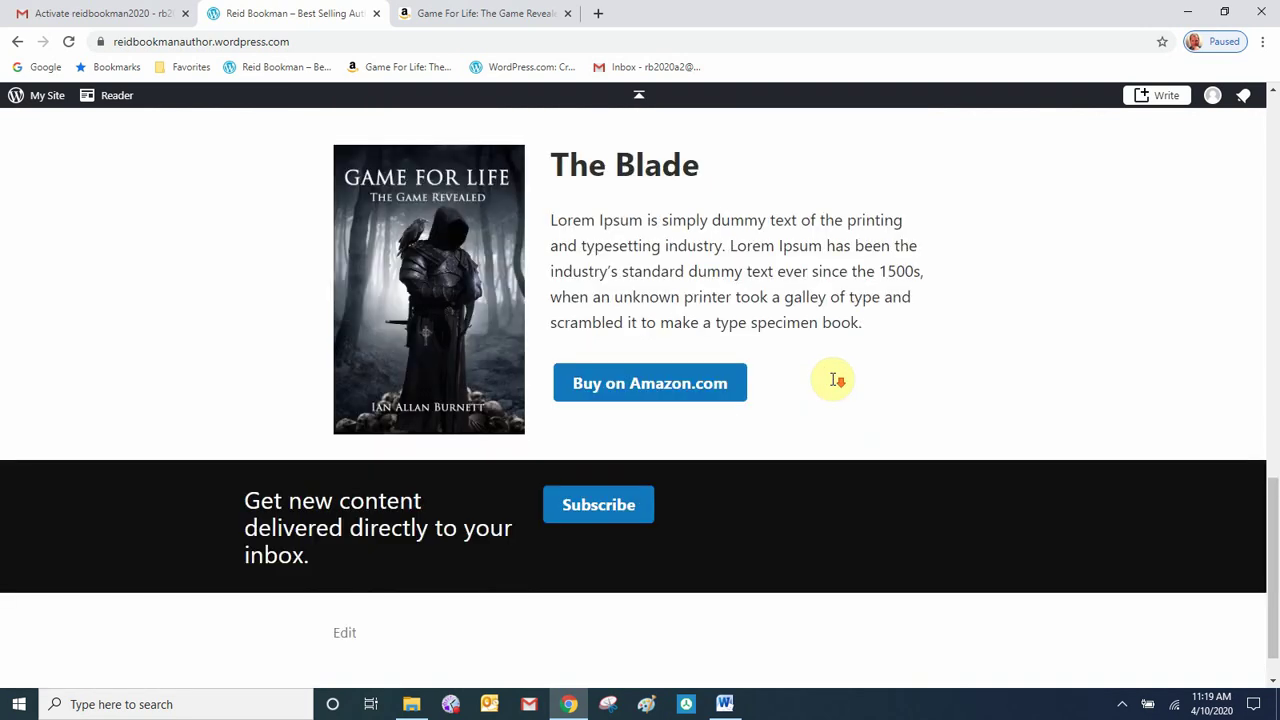
pyautogui.click(677, 388)
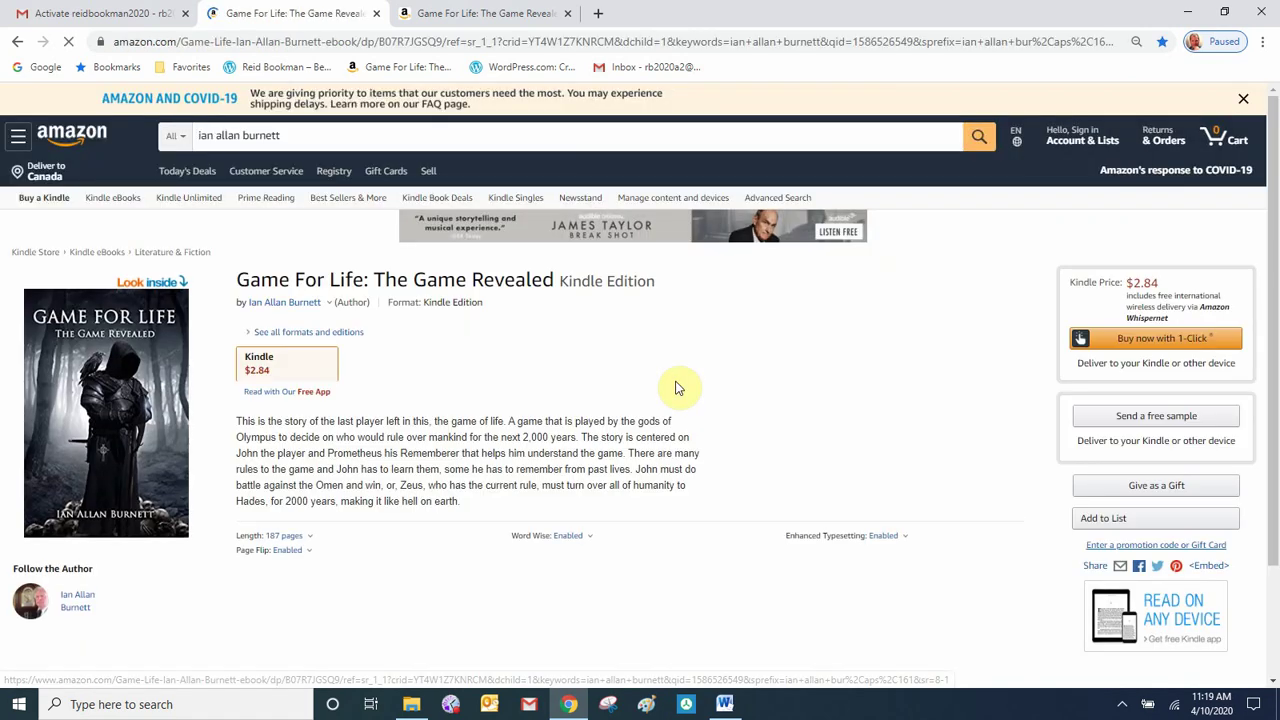
pyautogui.click(14, 46)
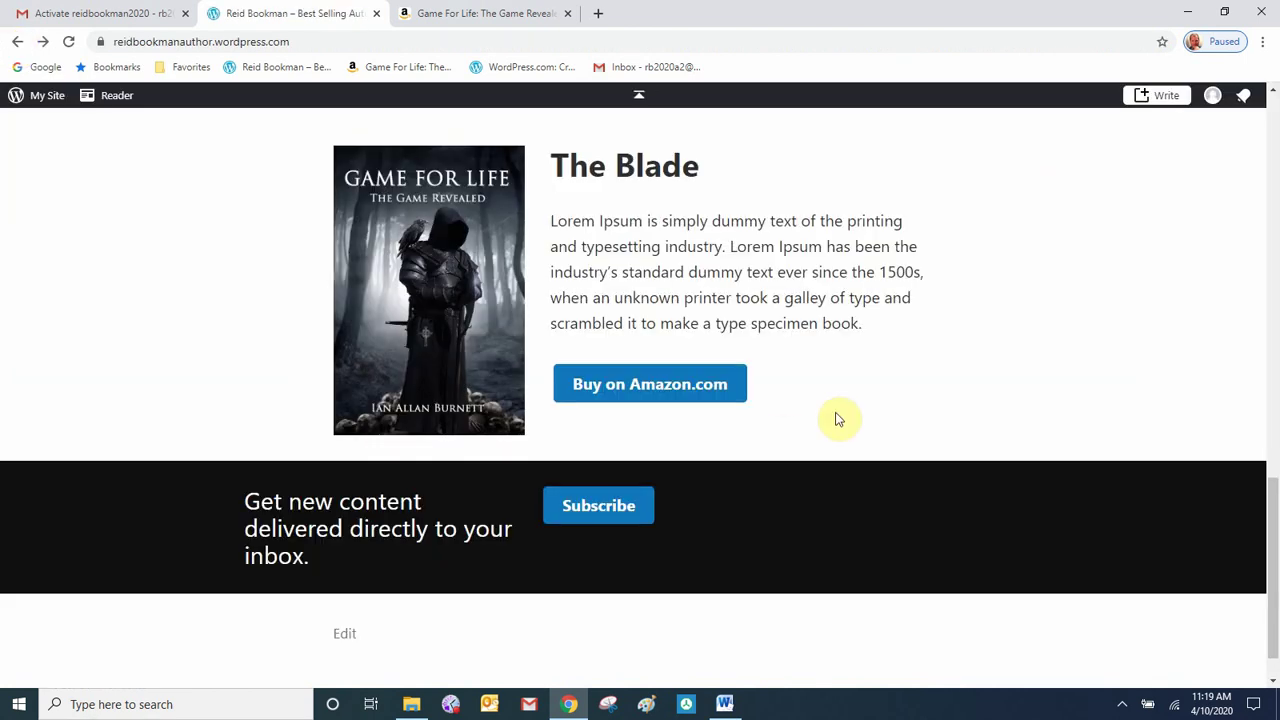
# - Review the live homepage and reopen it in the editor
pyautogui.scroll(6, 838, 418)
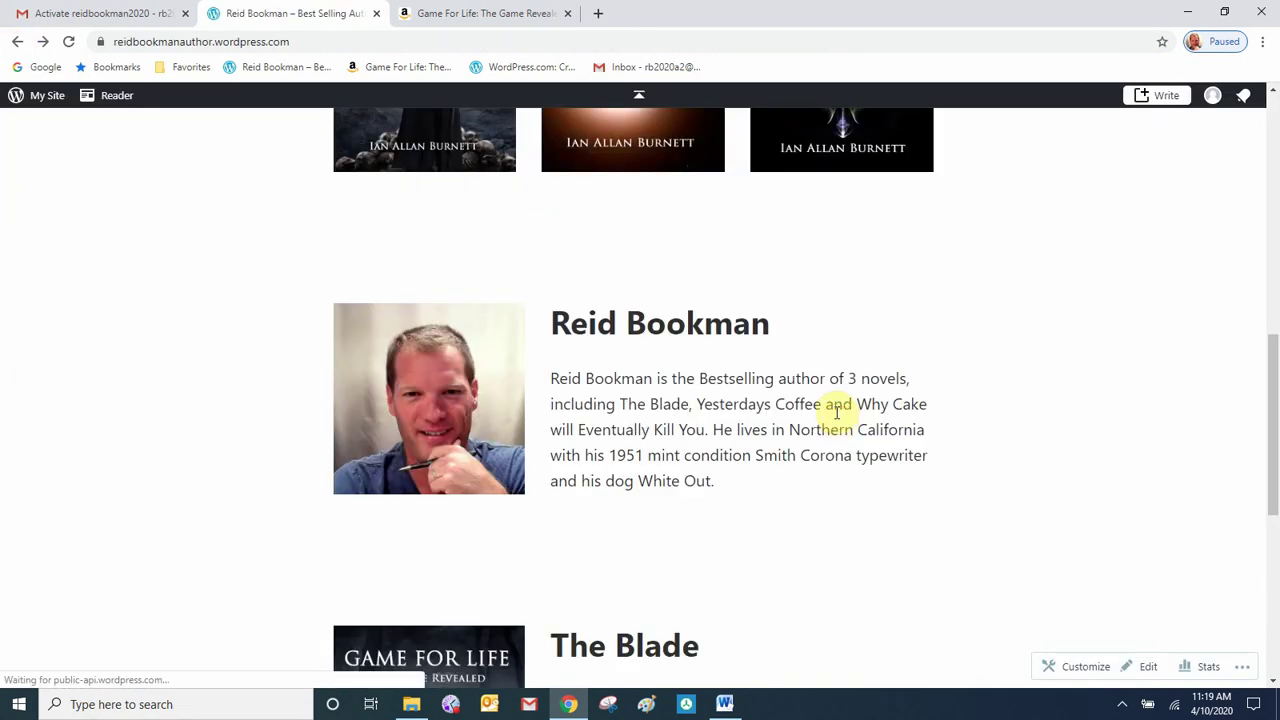
pyautogui.scroll(5, 838, 418)
pyautogui.scroll(-2, 838, 418)
pyautogui.scroll(-4, 838, 418)
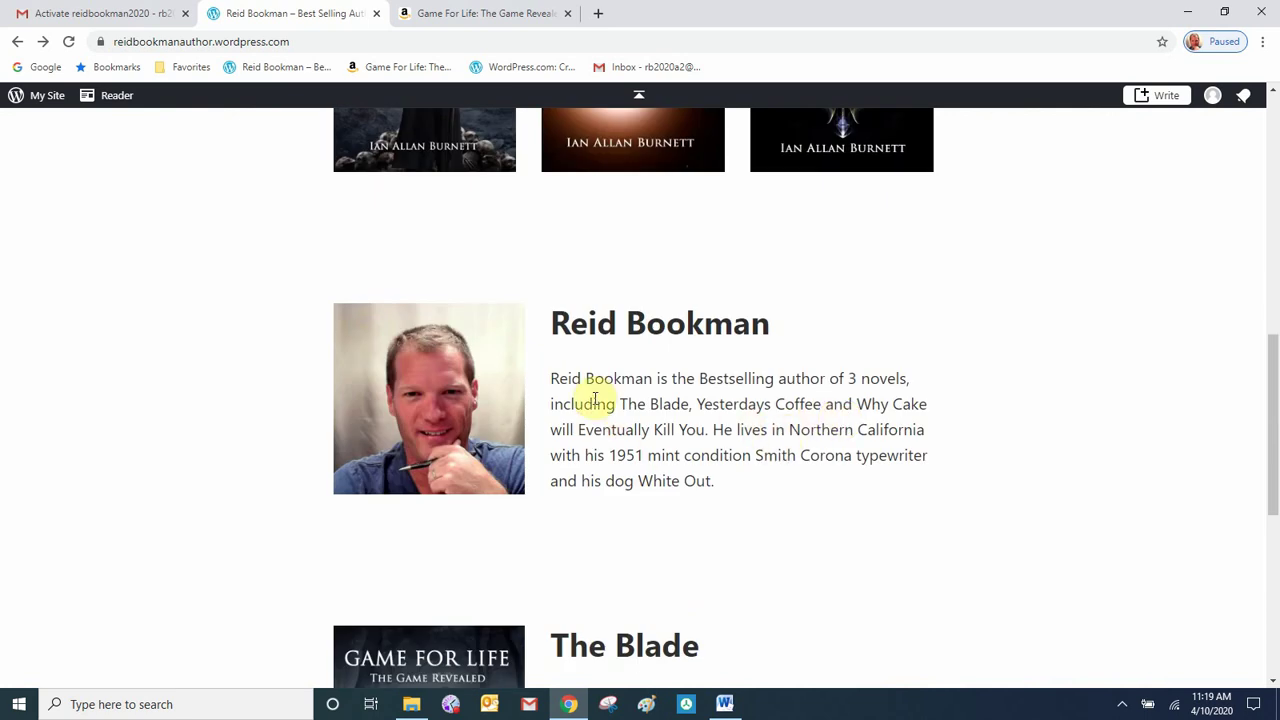
pyautogui.scroll(-2, 570, 345)
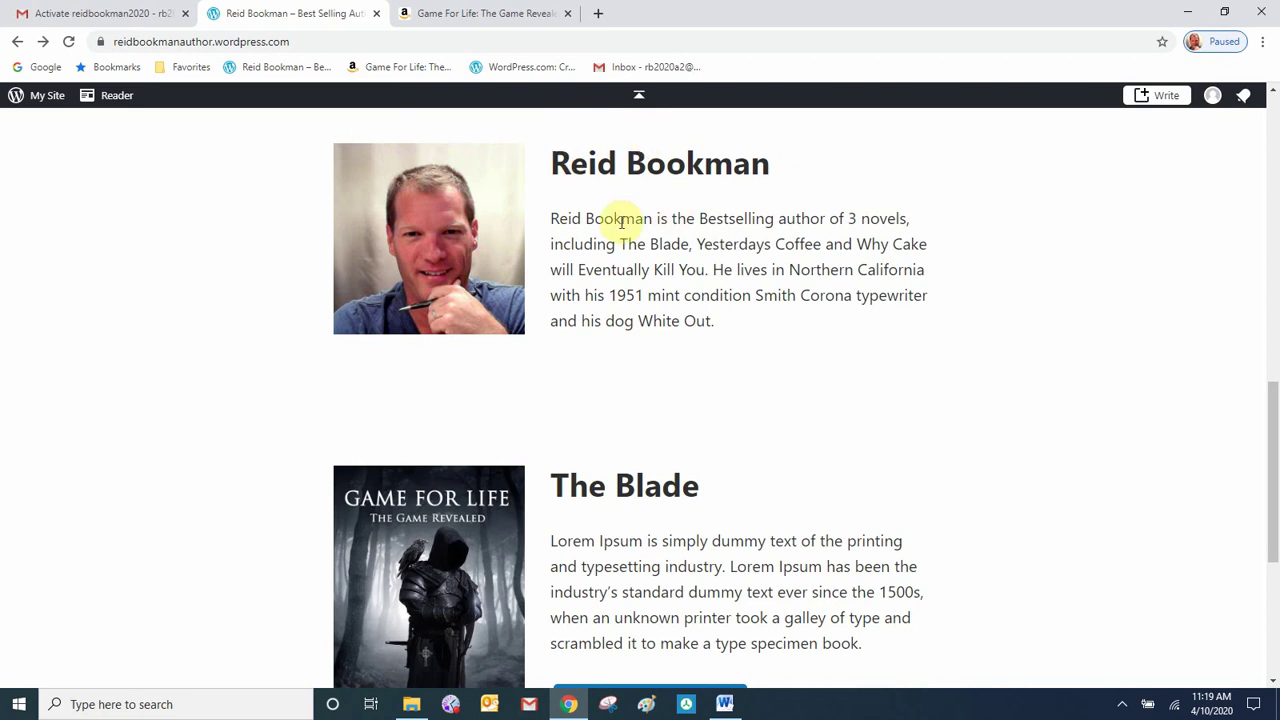
pyautogui.scroll(5, 826, 422)
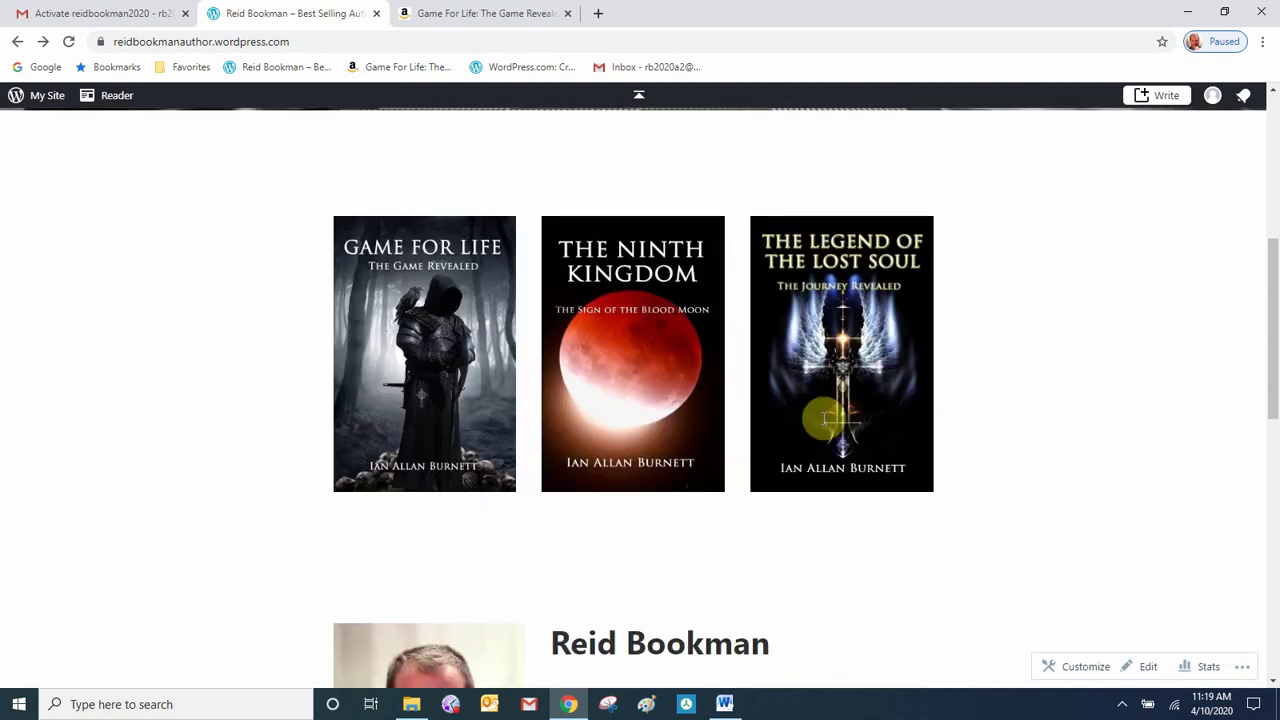
pyautogui.click(1153, 668)
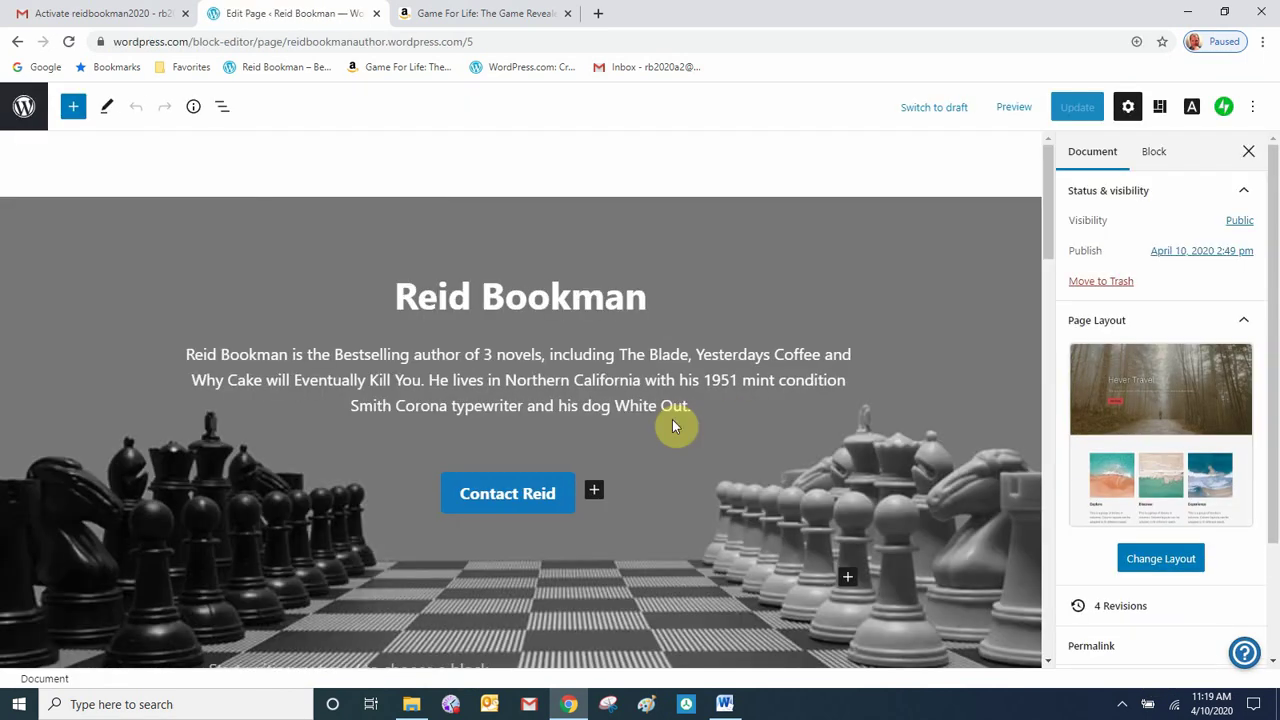
# - Scroll down the Home page in the editor to the author bio section
pyautogui.scroll(-6, 672, 421)
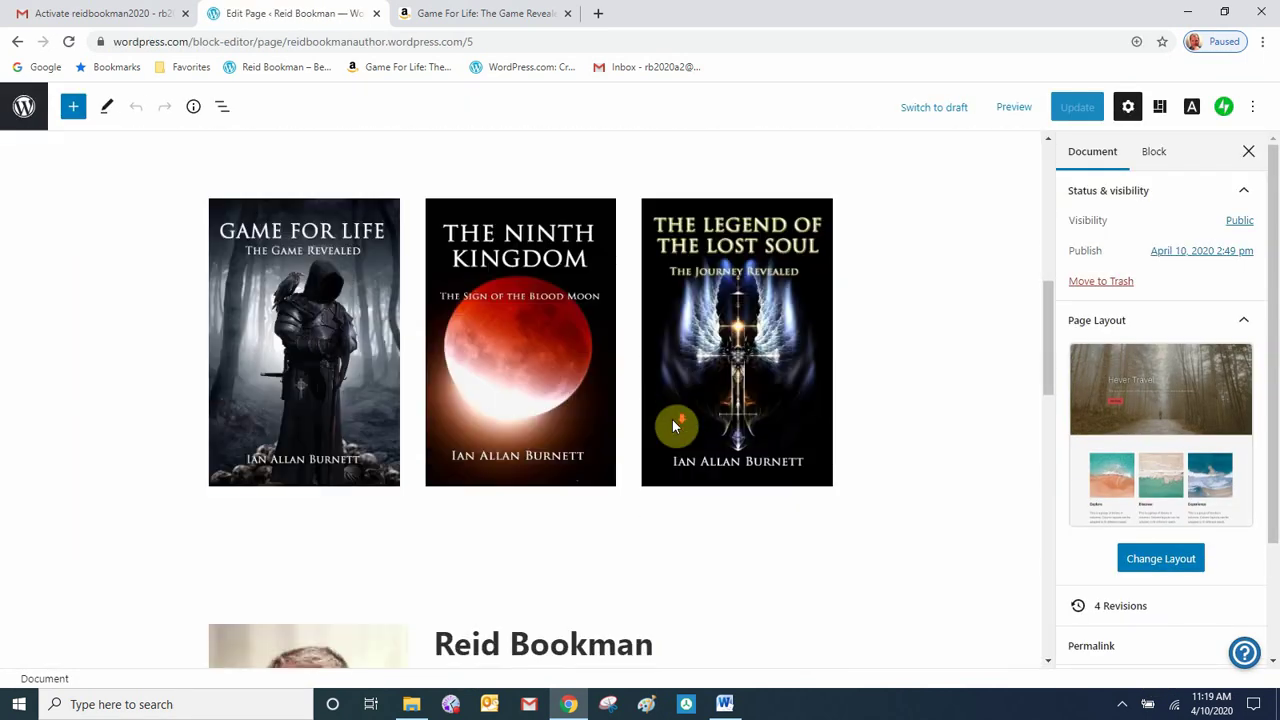
pyautogui.scroll(-3, 673, 424)
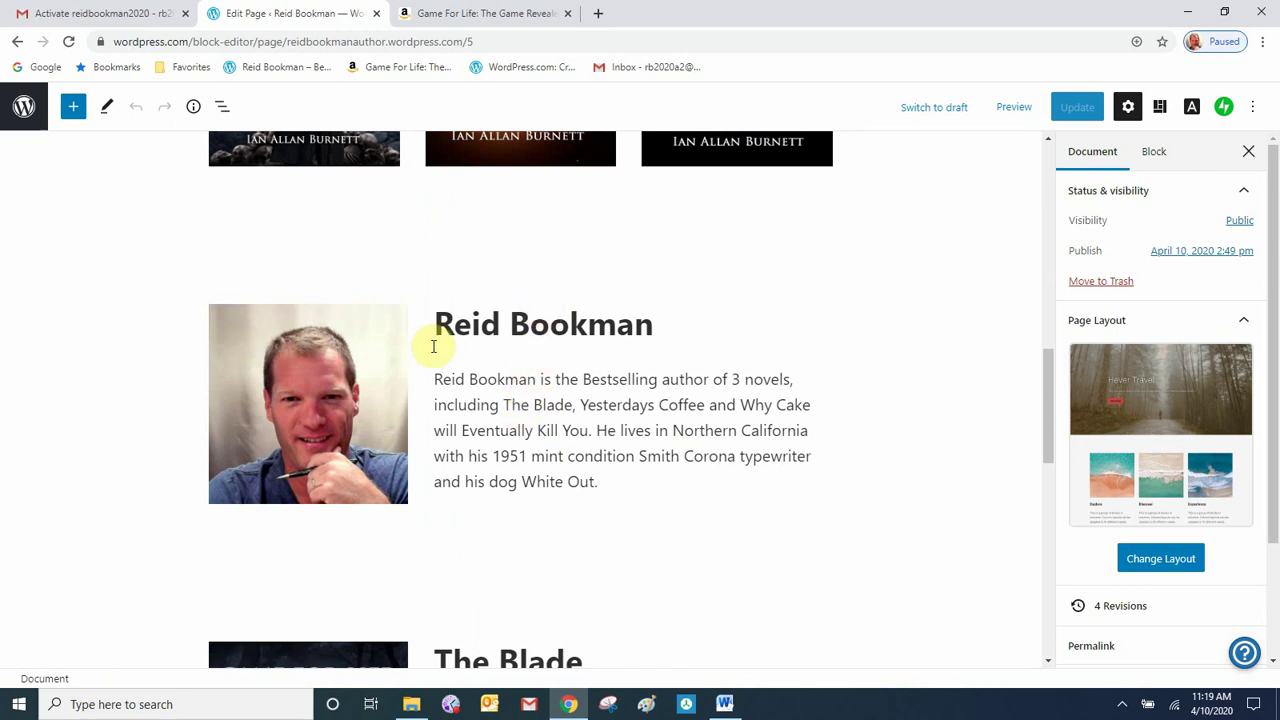
# - Insert the author's portrait from the Media Library as an image below the spacer
pyautogui.click(561, 242)
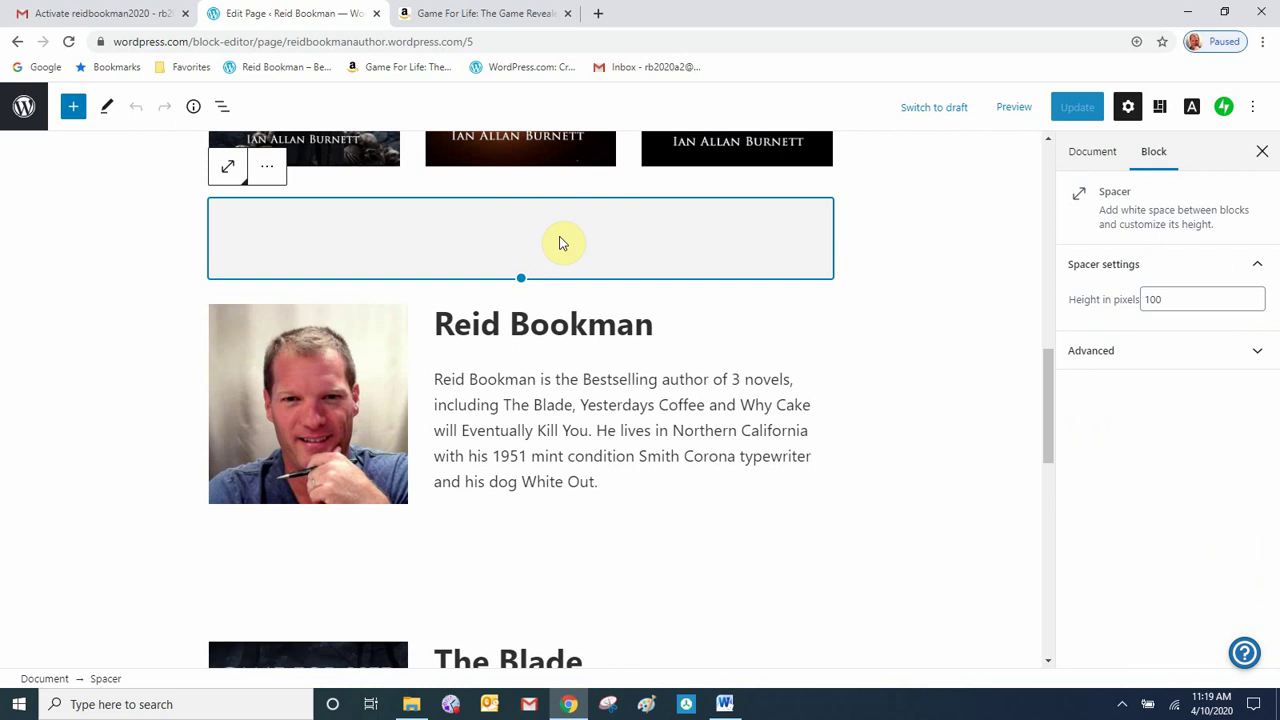
pyautogui.click(521, 293)
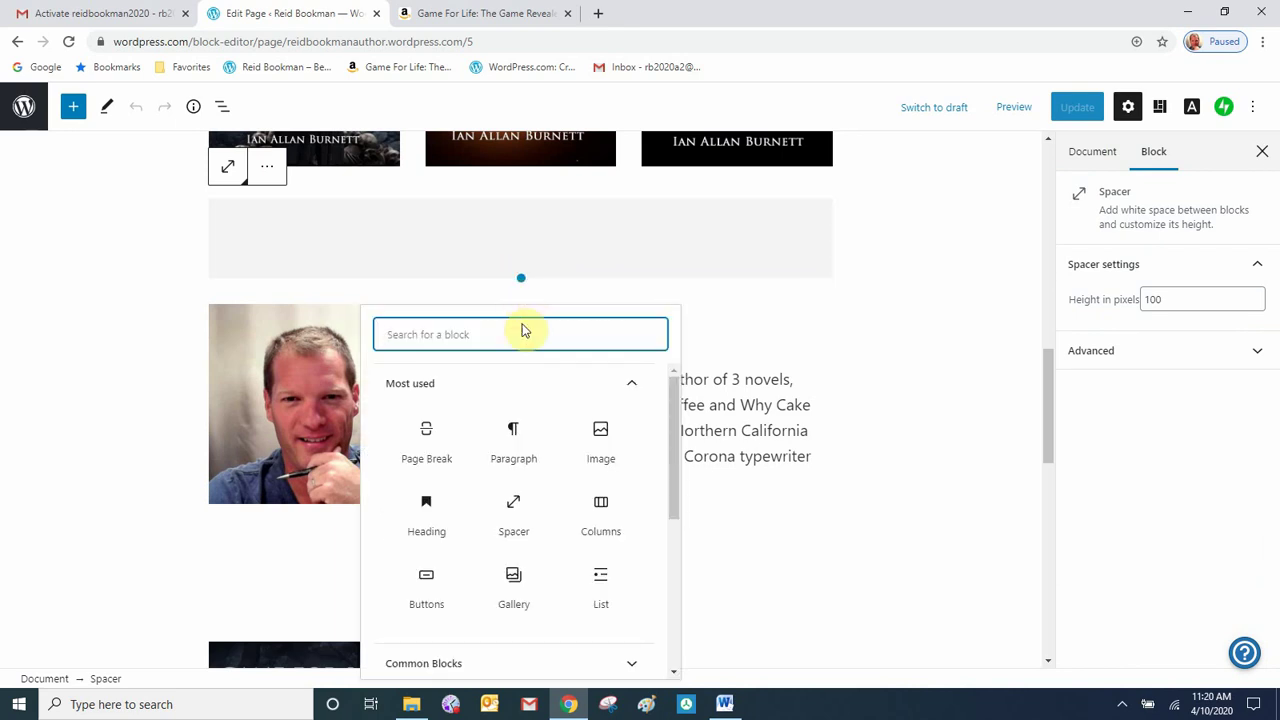
pyautogui.click(601, 445)
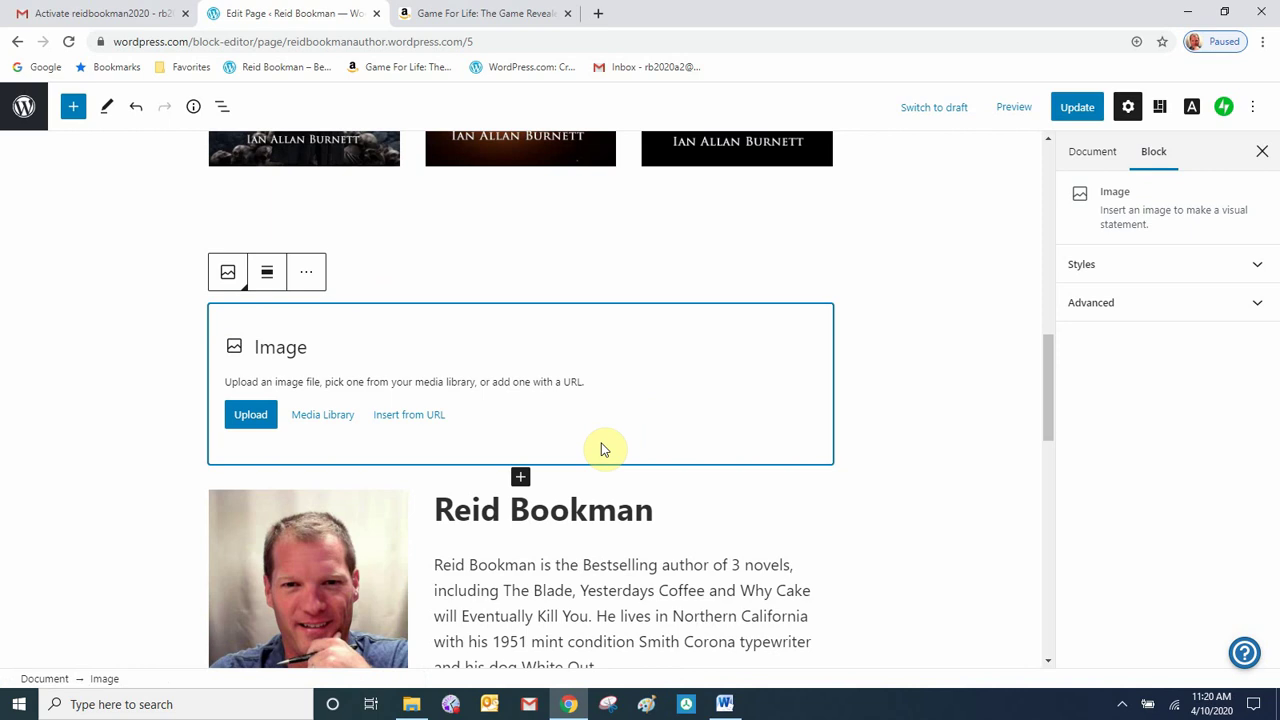
pyautogui.click(338, 425)
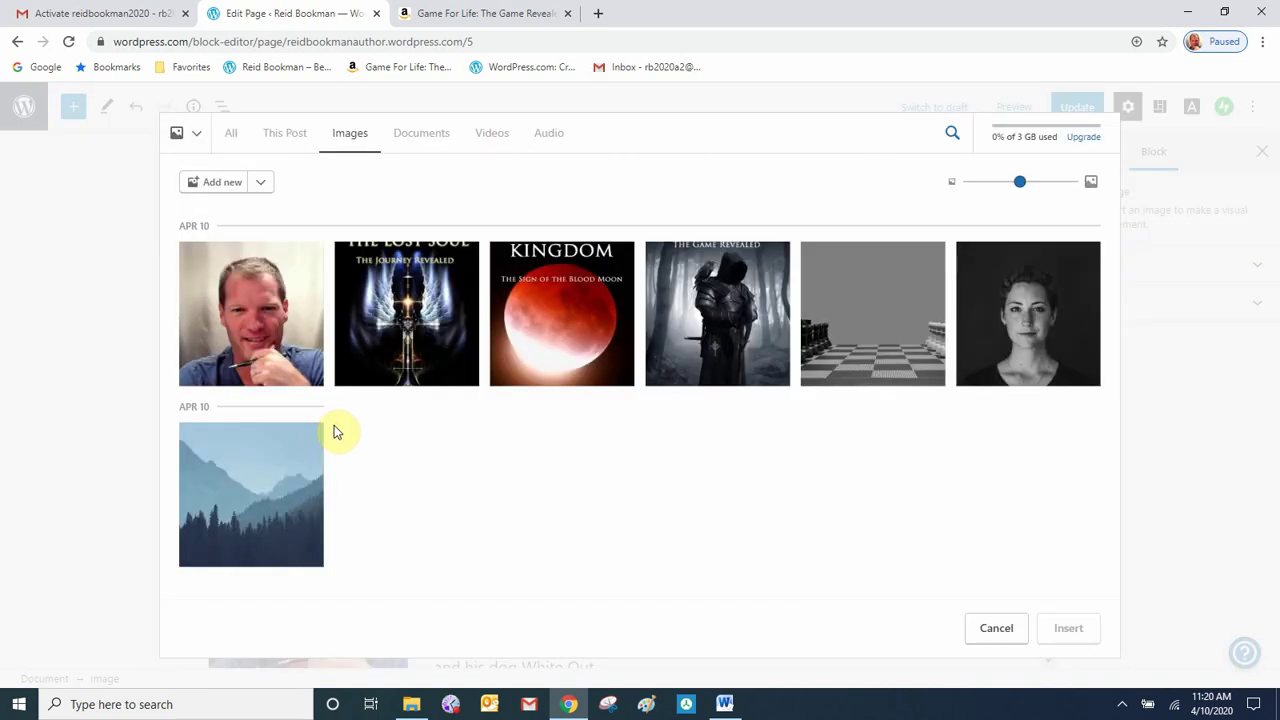
pyautogui.click(214, 343)
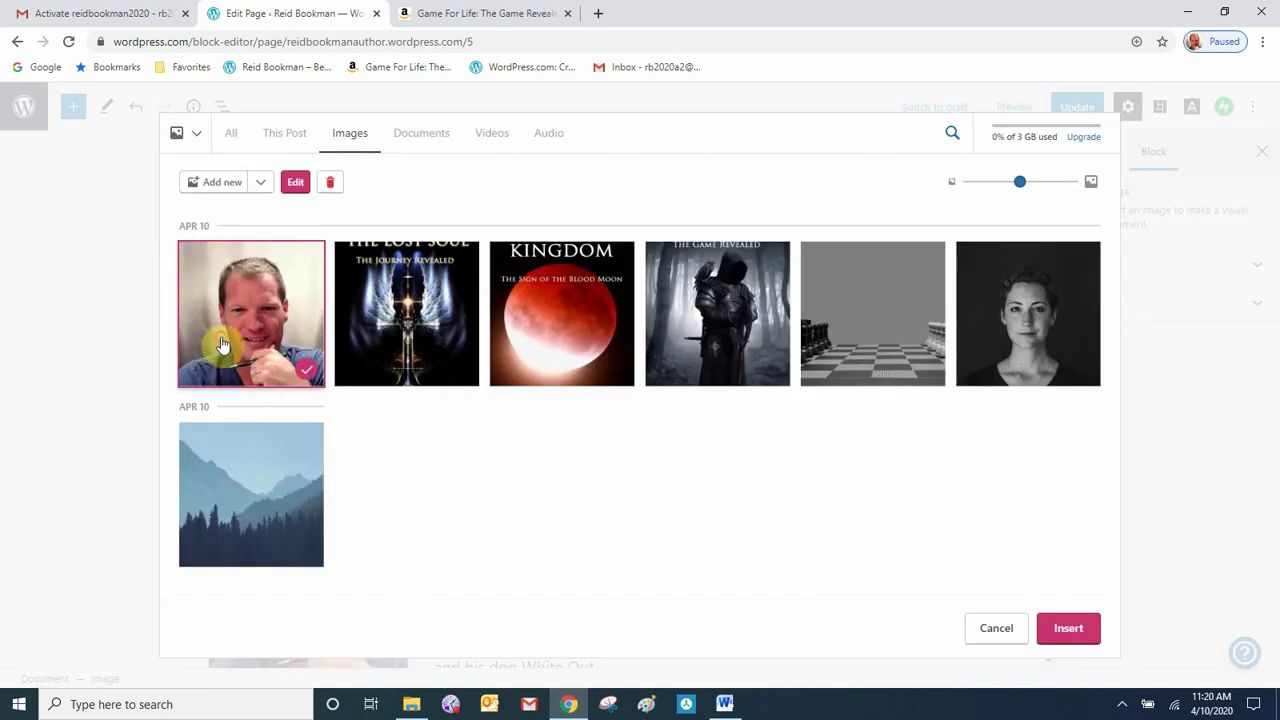
pyautogui.click(1047, 645)
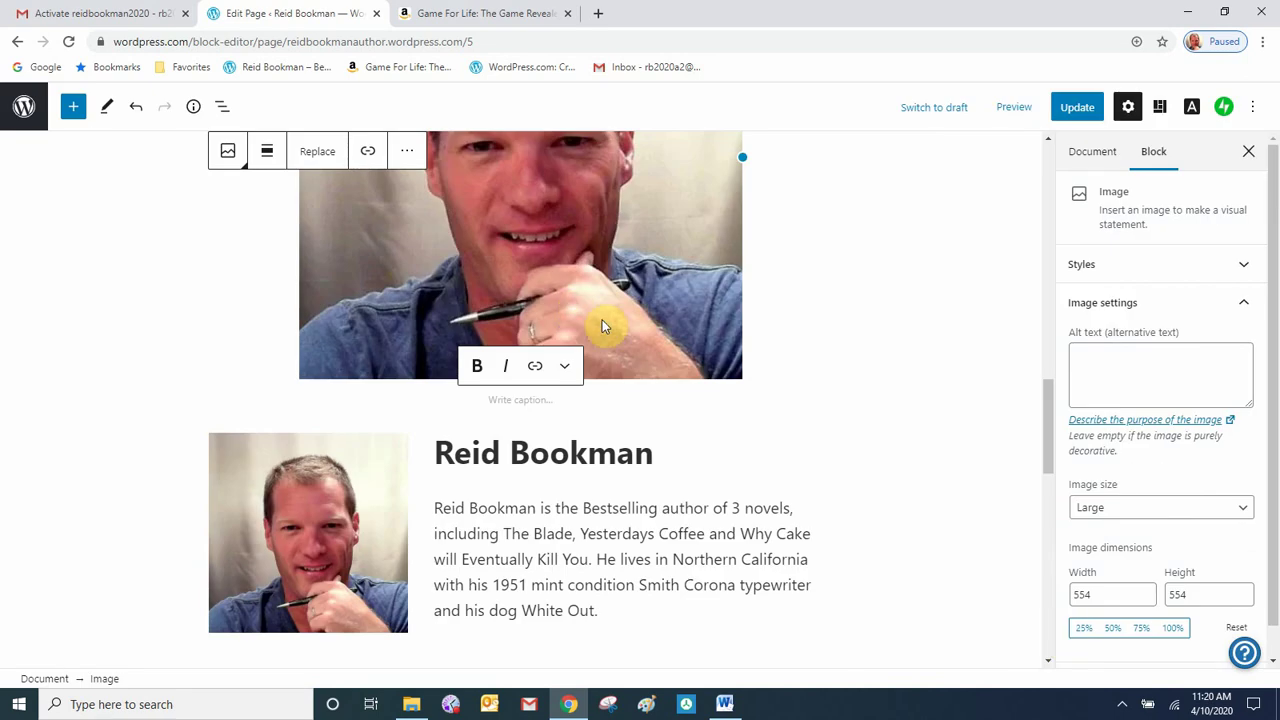
# - Set the author portrait's width to 300 px
pyautogui.scroll(3, 630, 341)
pyautogui.scroll(-2, 630, 341)
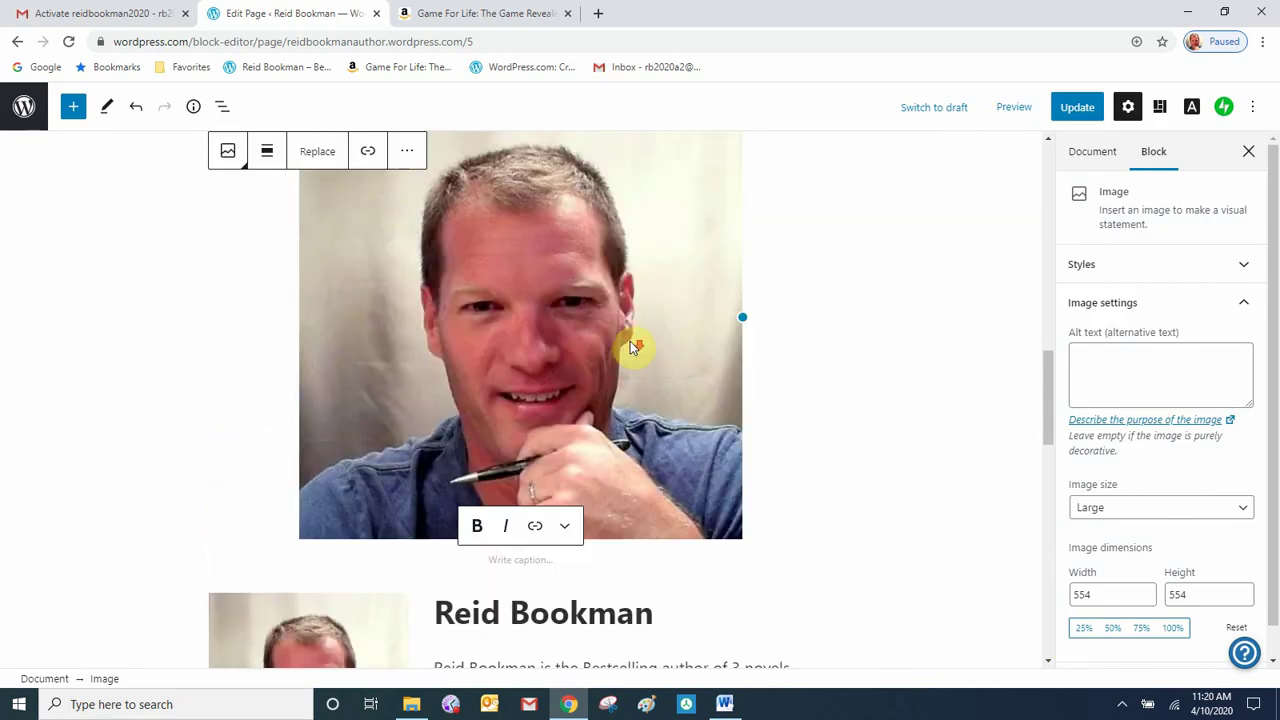
pyautogui.click(623, 355)
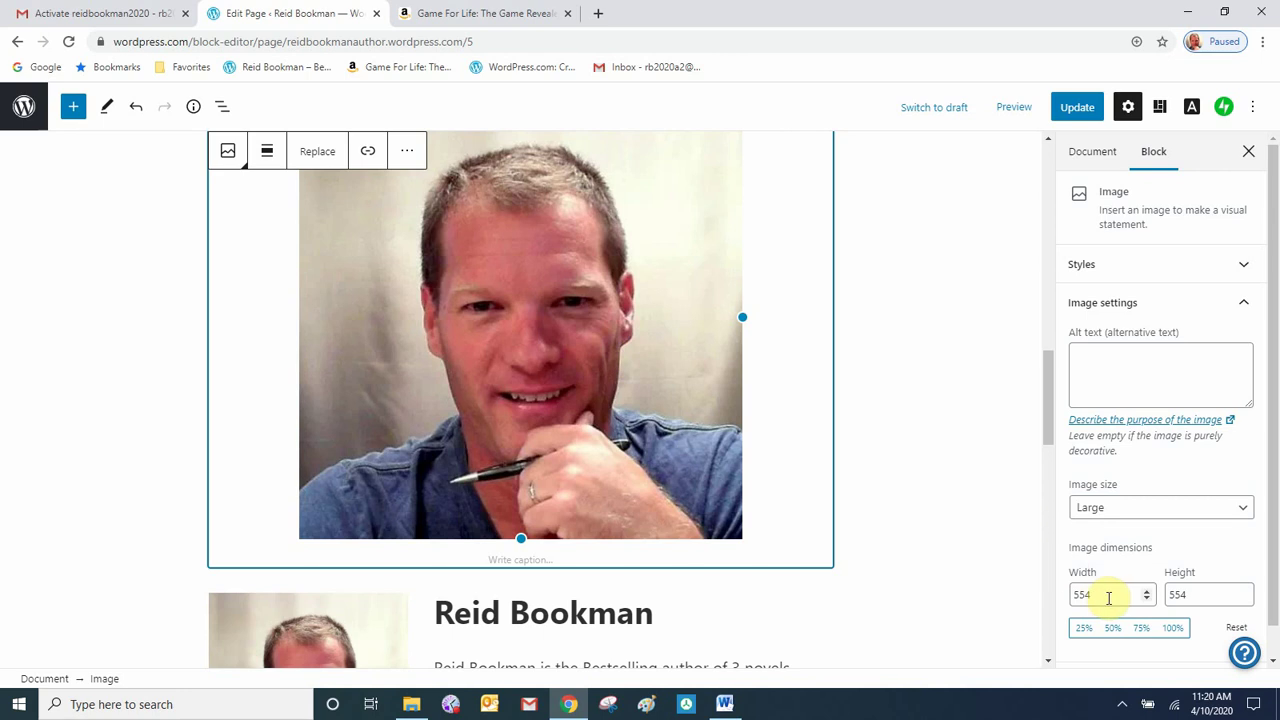
pyautogui.moveTo(1108, 597); pyautogui.dragTo(1072, 594)
pyautogui.write('300')
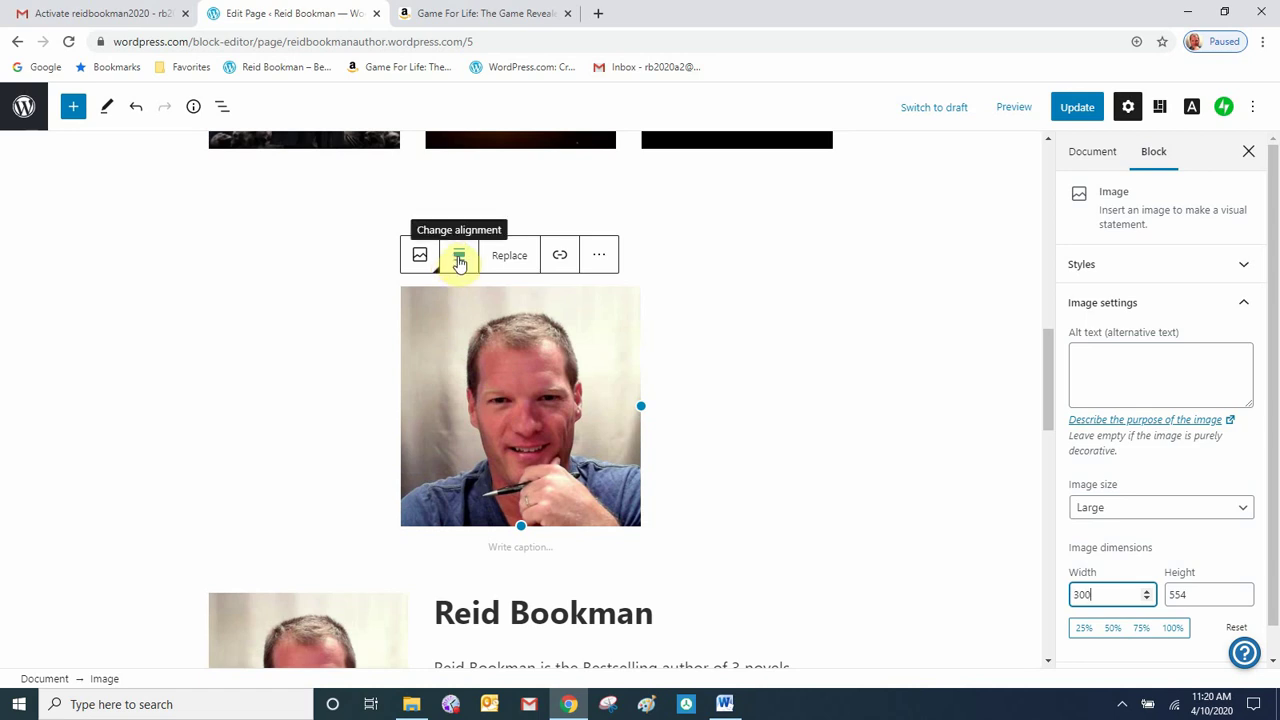
# - Turn off center alignment so the portrait sits at the left edge
pyautogui.click(459, 262)
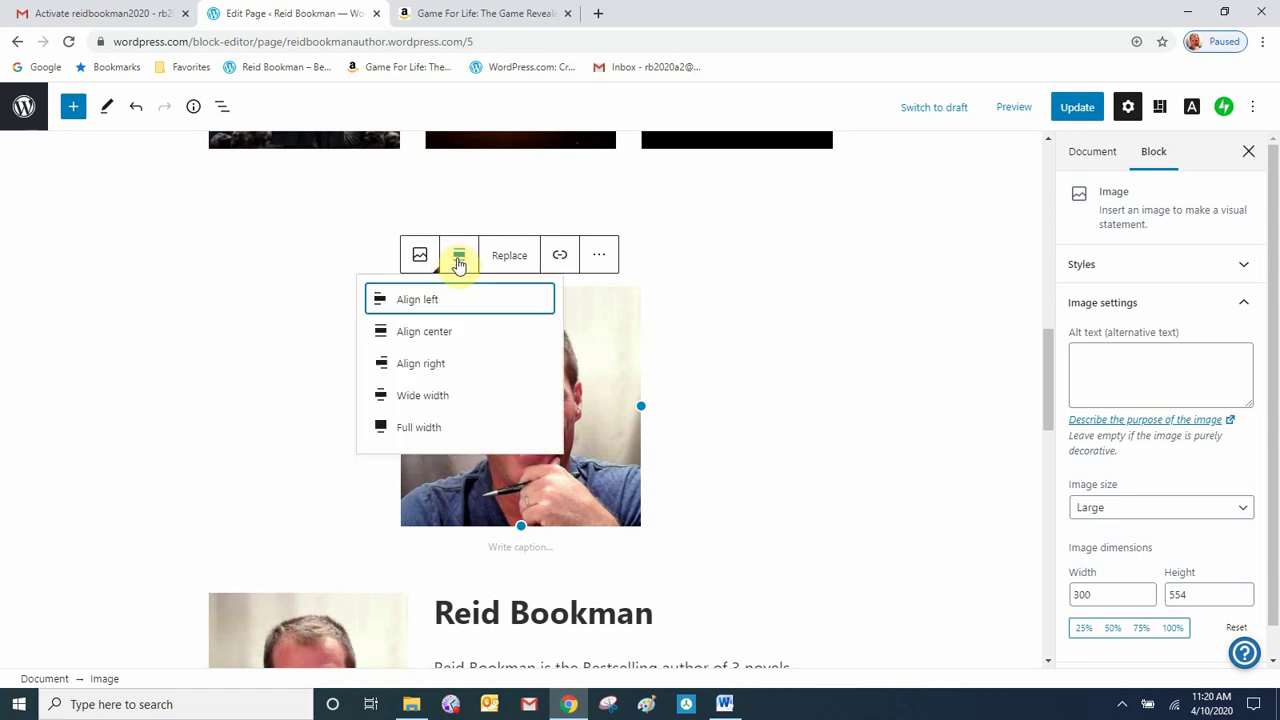
pyautogui.click(441, 334)
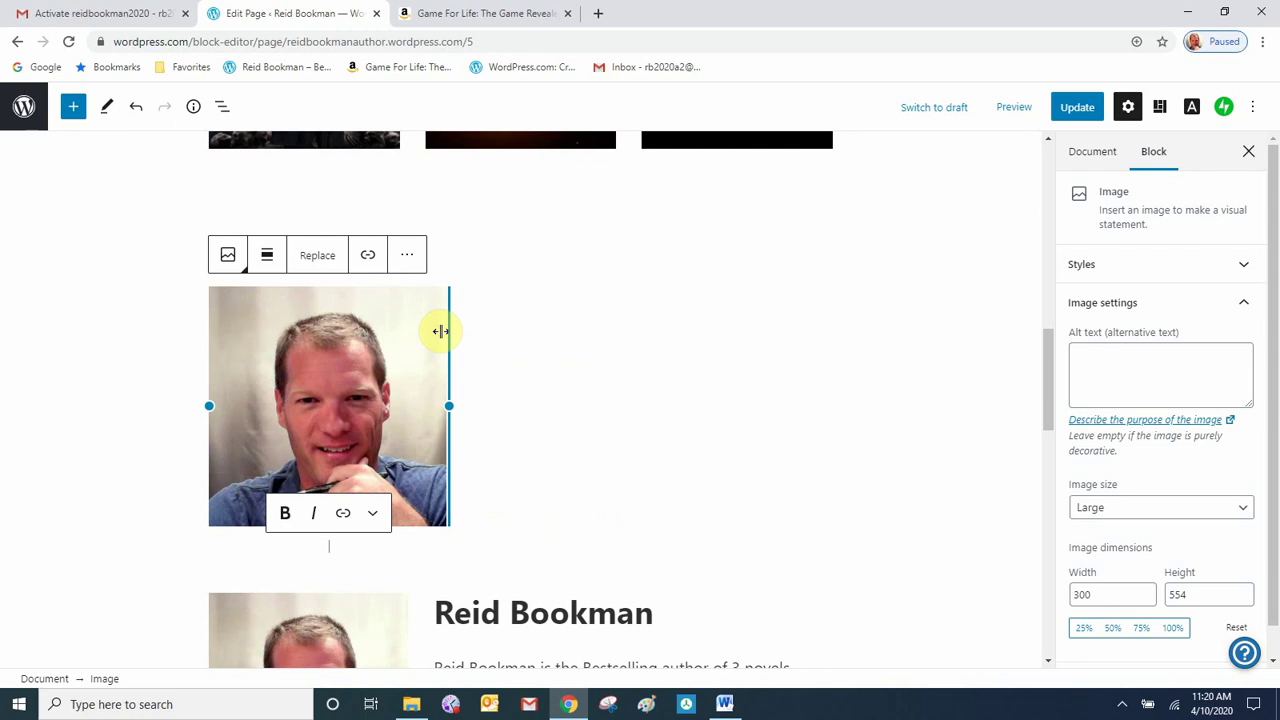
pyautogui.scroll(-2, 526, 491)
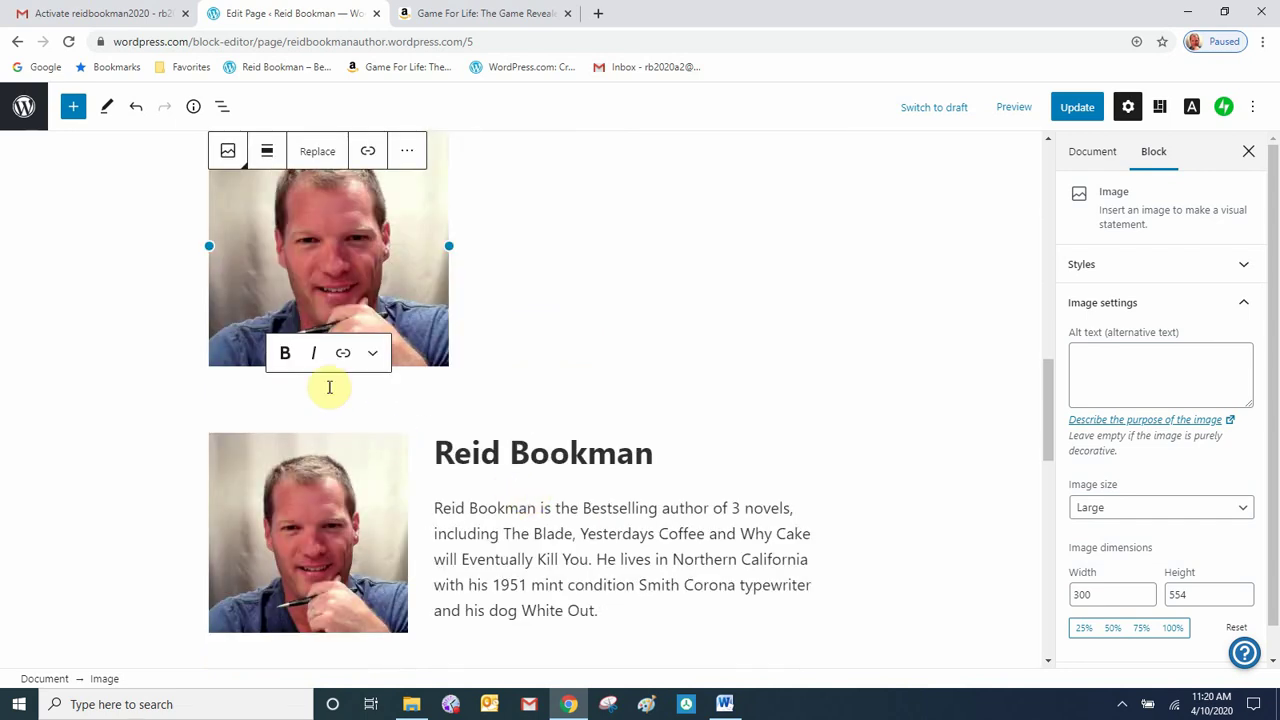
pyautogui.click(521, 424)
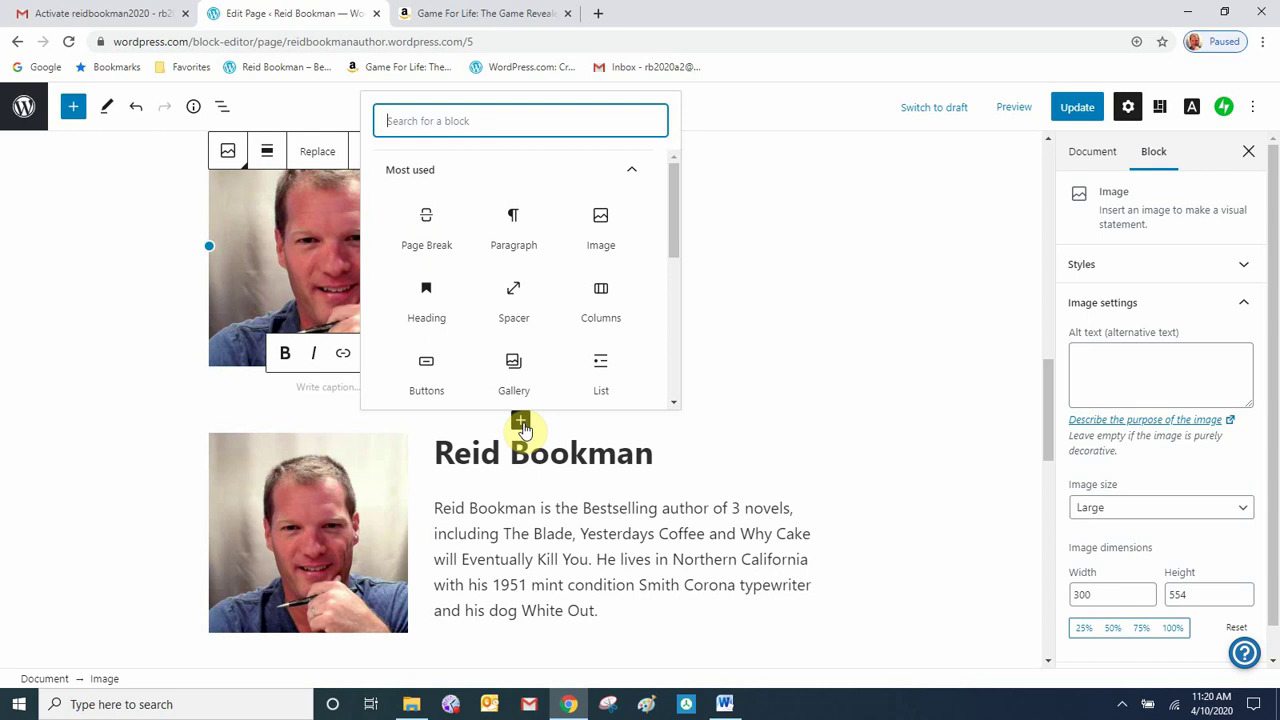
pyautogui.click(431, 314)
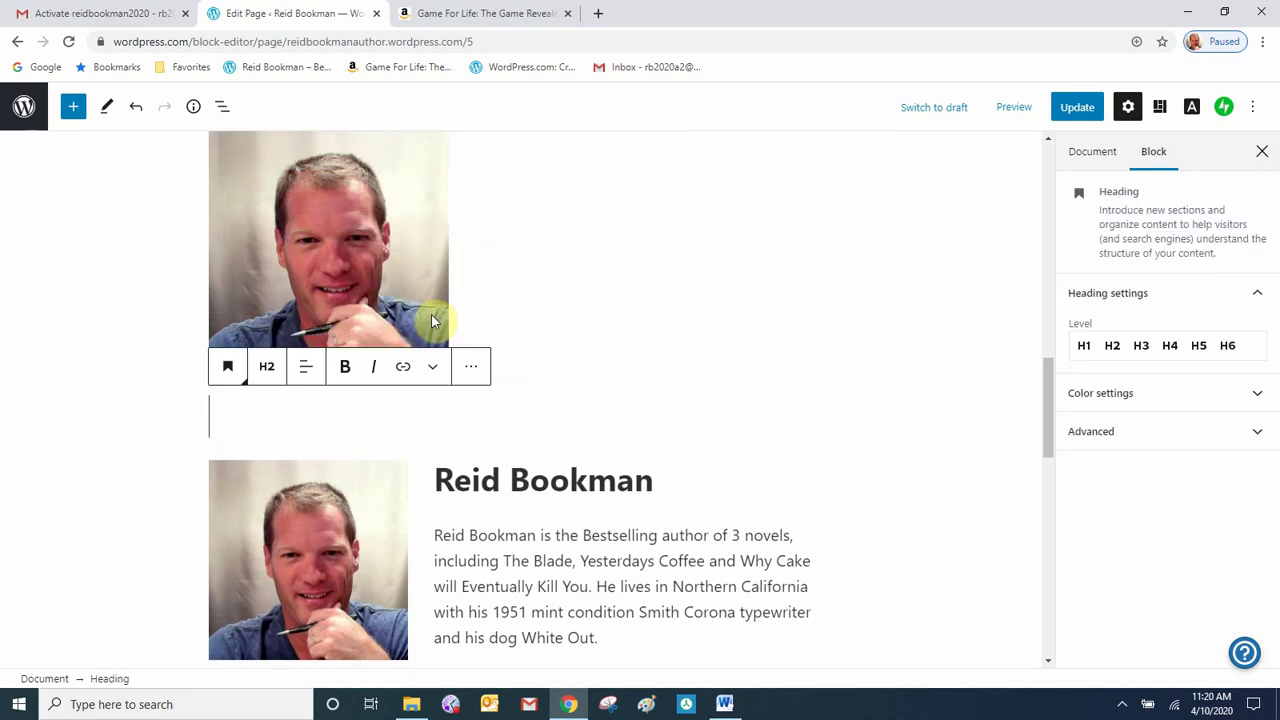
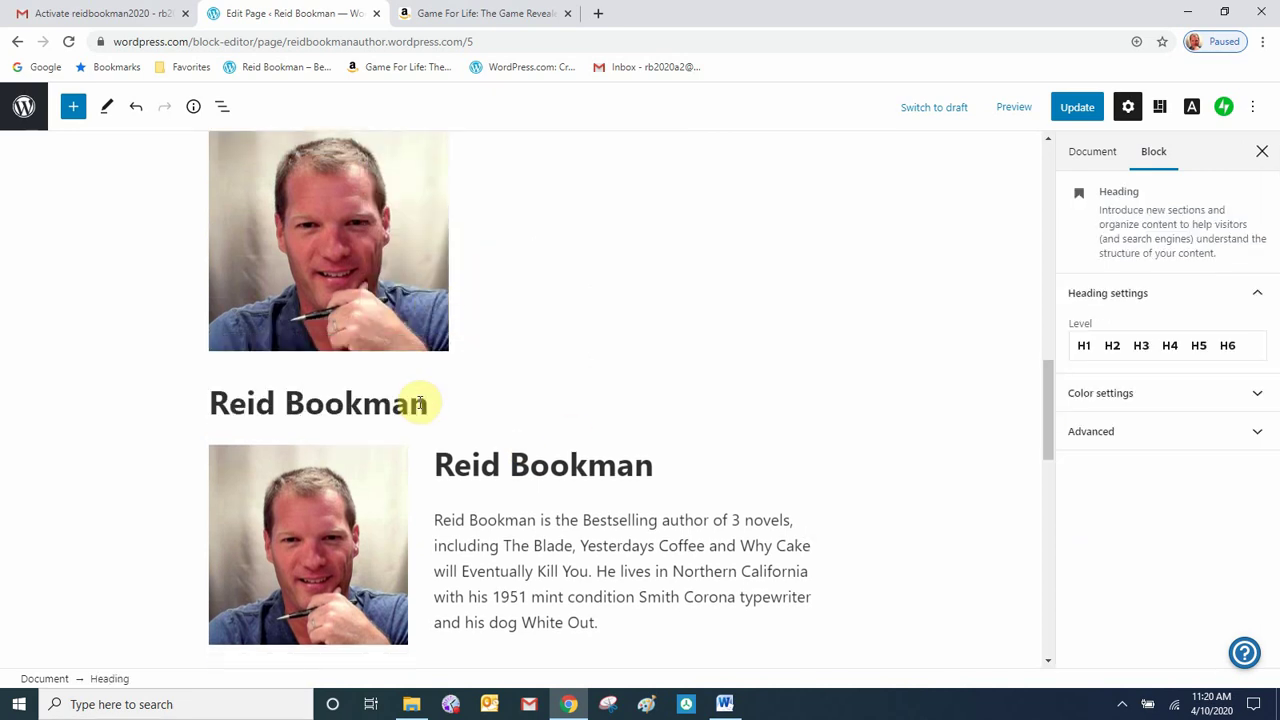
pyautogui.press('Return')
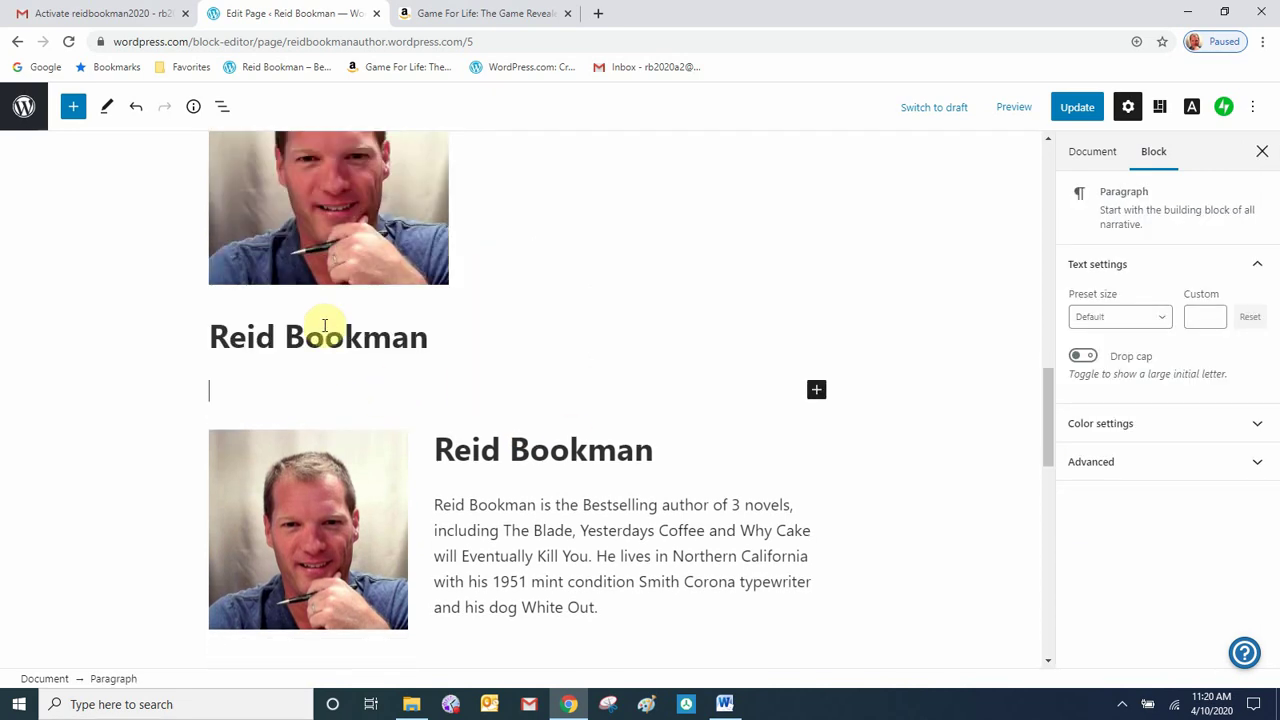
pyautogui.click(327, 338)
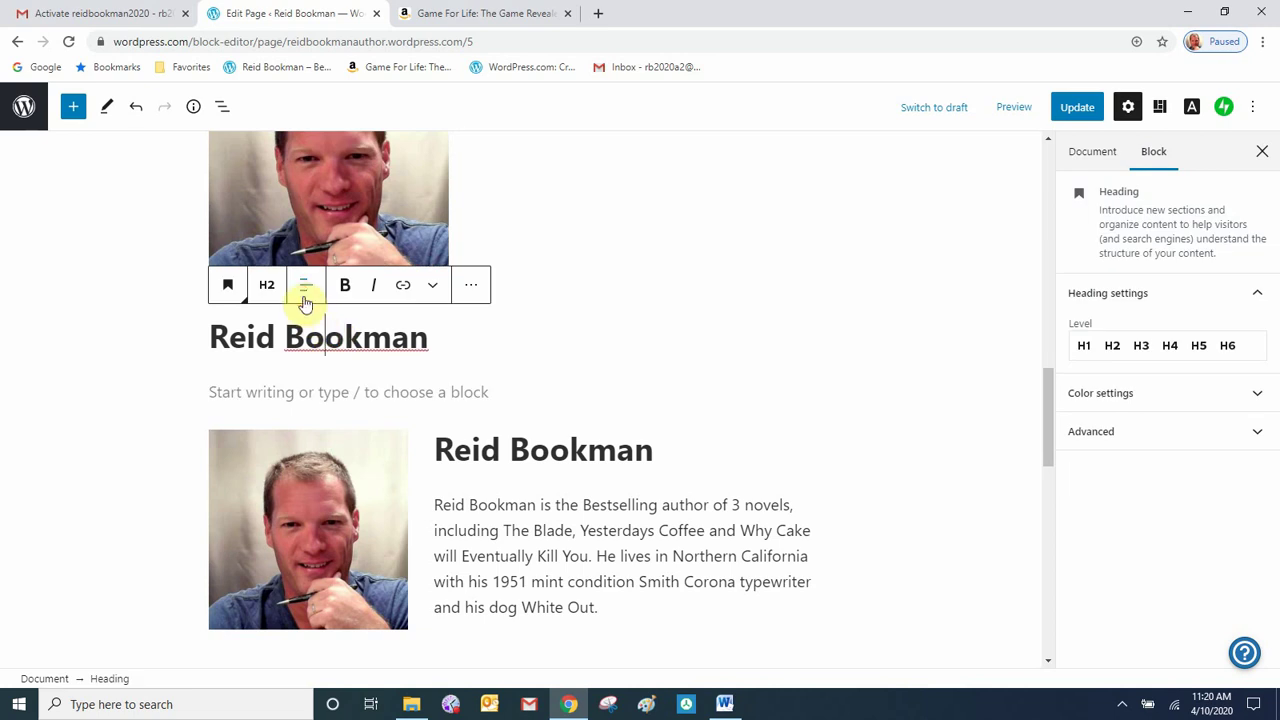
pyautogui.click(305, 300)
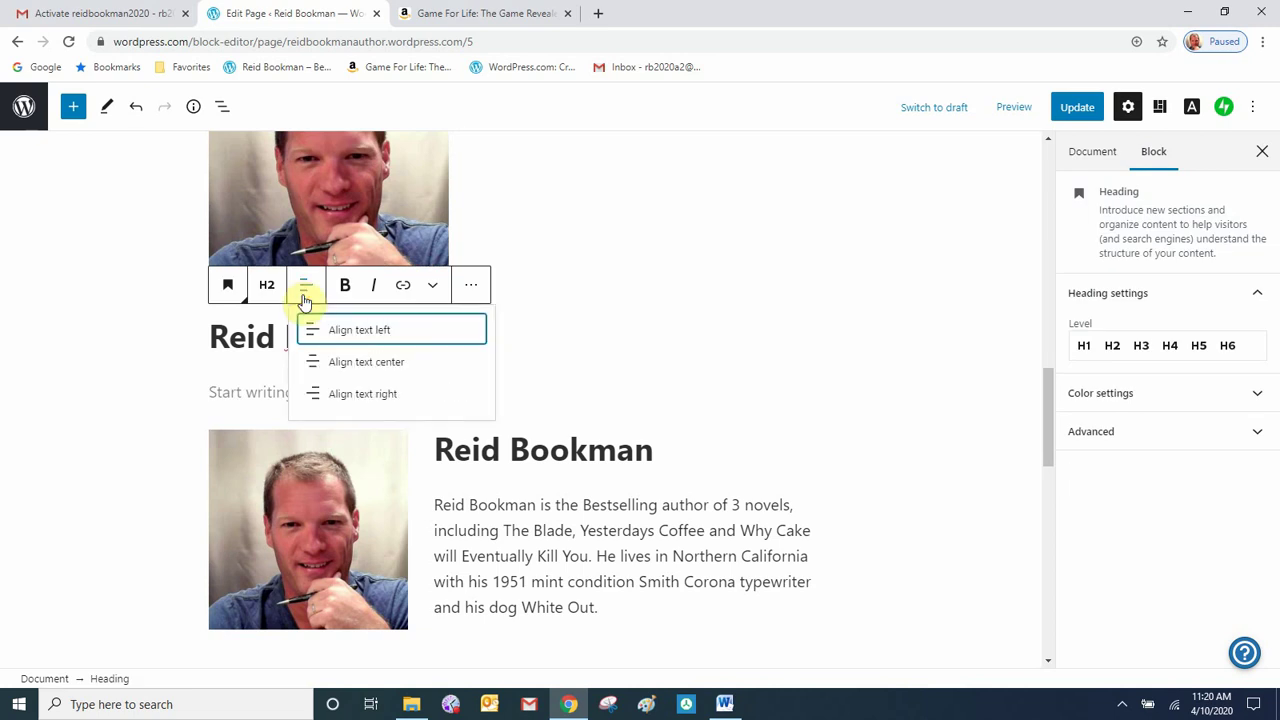
pyautogui.click(355, 368)
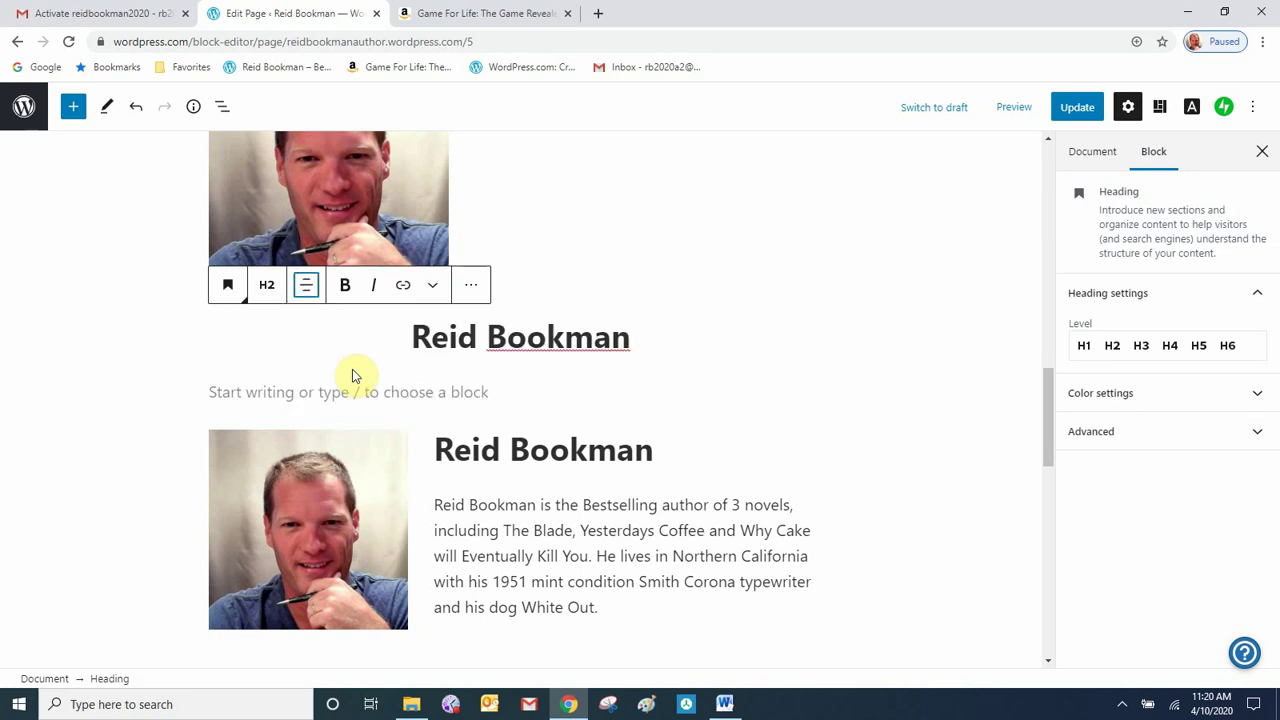
pyautogui.click(521, 368)
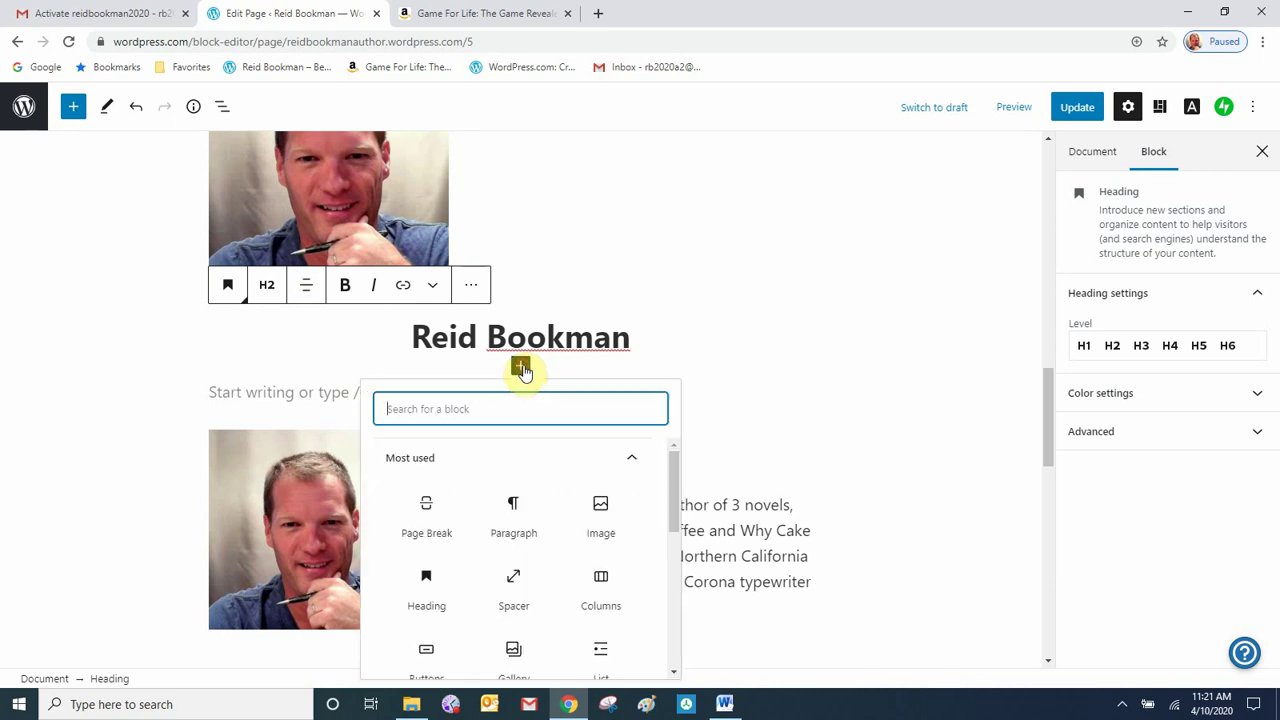
pyautogui.click(527, 520)
# - Copy the whole bio paragraph from the Word document and go back to the editor
pyautogui.click(737, 708)
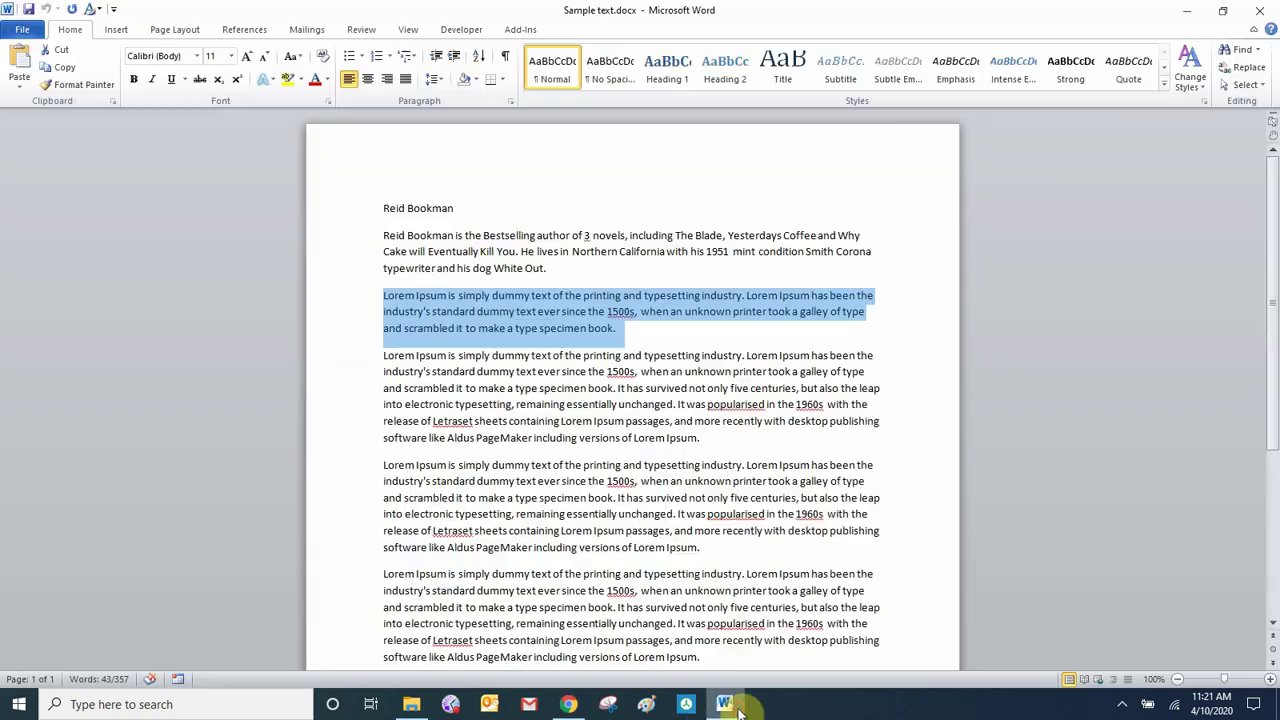
pyautogui.doubleClick(449, 251)
pyautogui.tripleClick(449, 249)
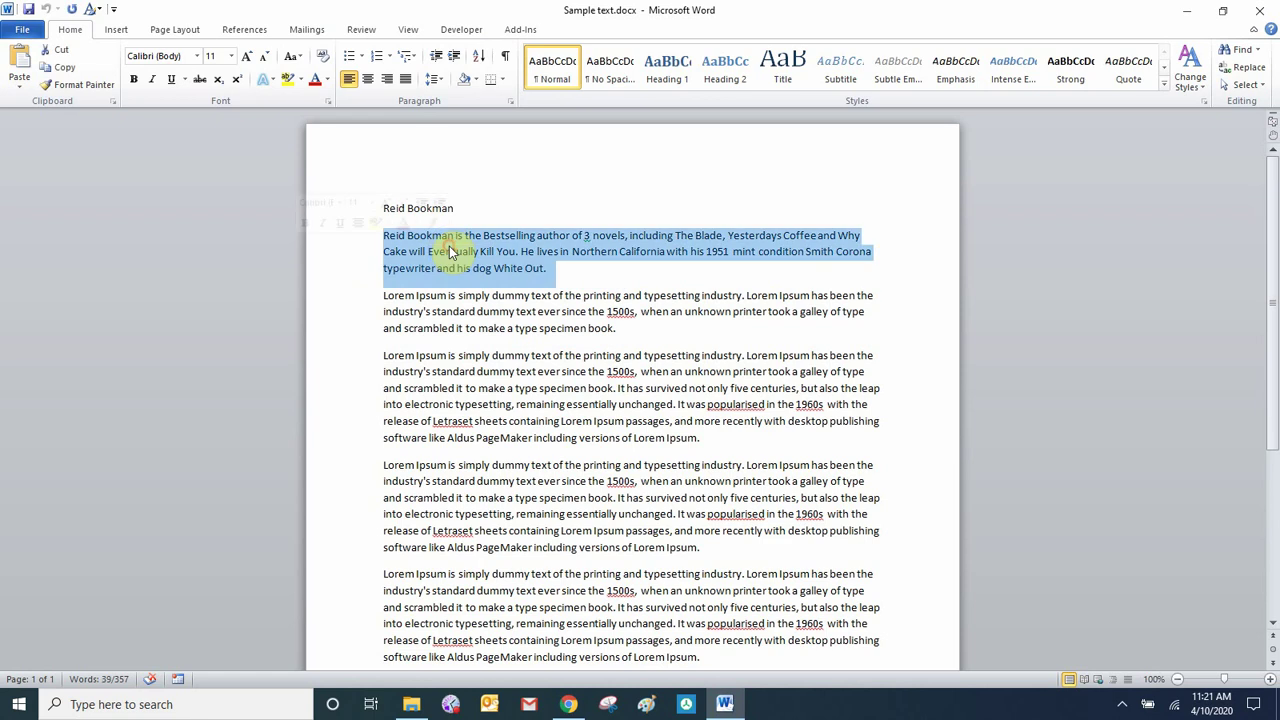
pyautogui.rightClick(449, 249)
pyautogui.click(381, 275)
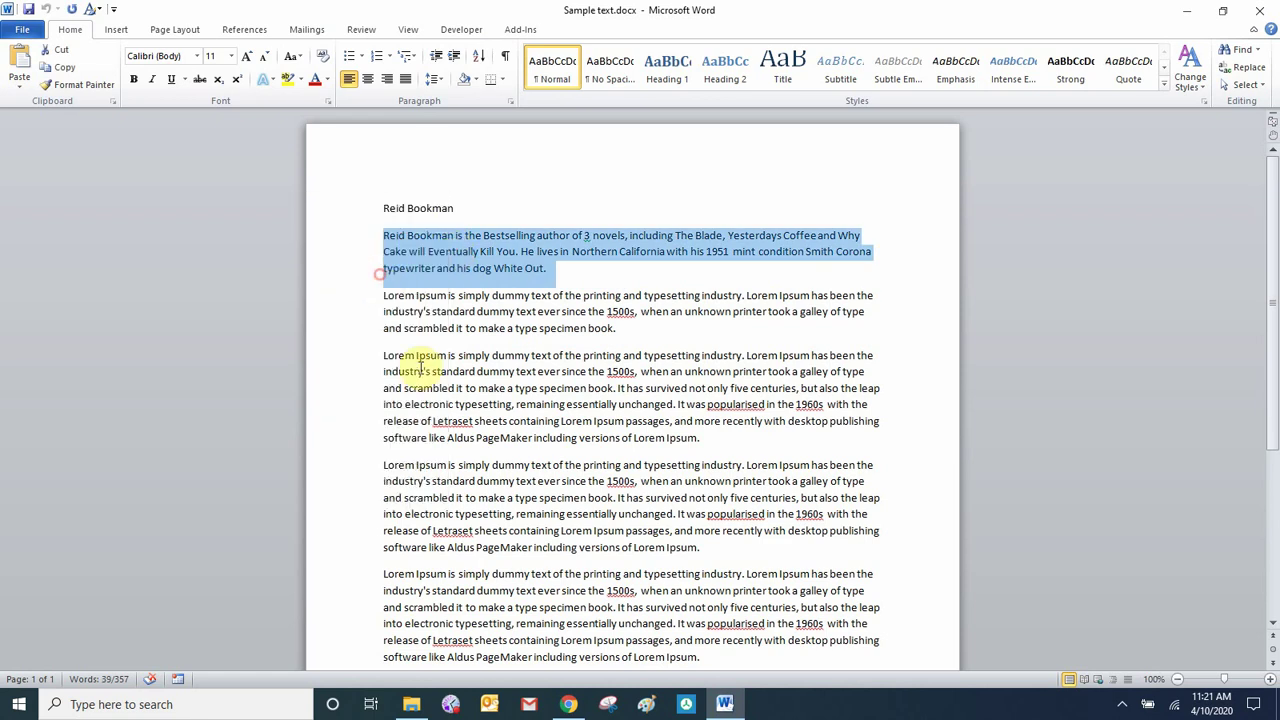
pyautogui.click(569, 703)
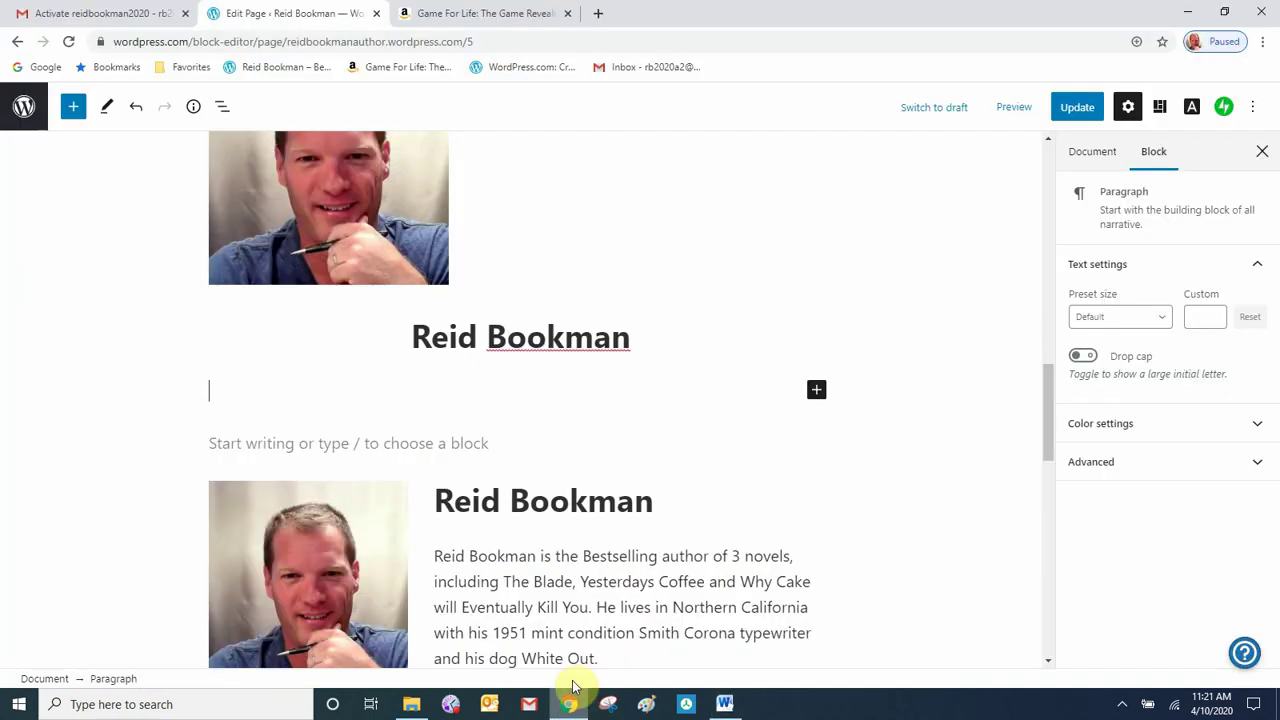
# - Paste the bio into the empty paragraph and centre its text
pyautogui.rightClick(309, 401)
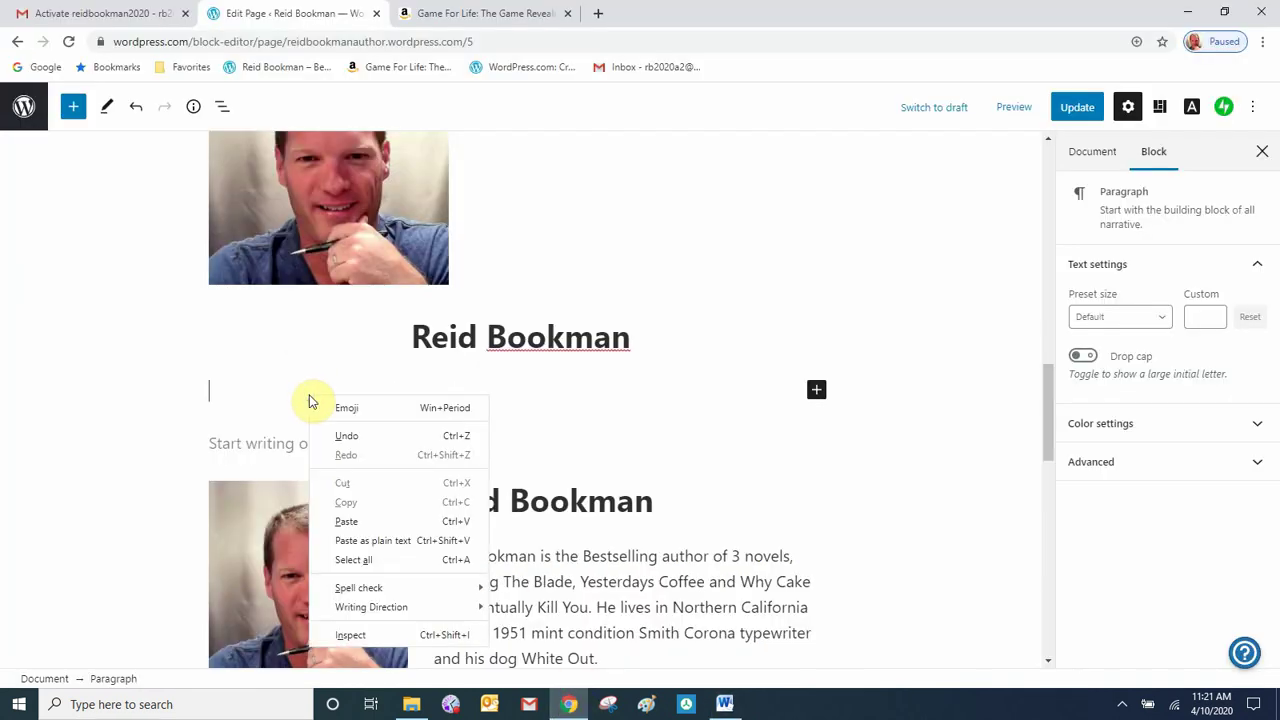
pyautogui.click(369, 527)
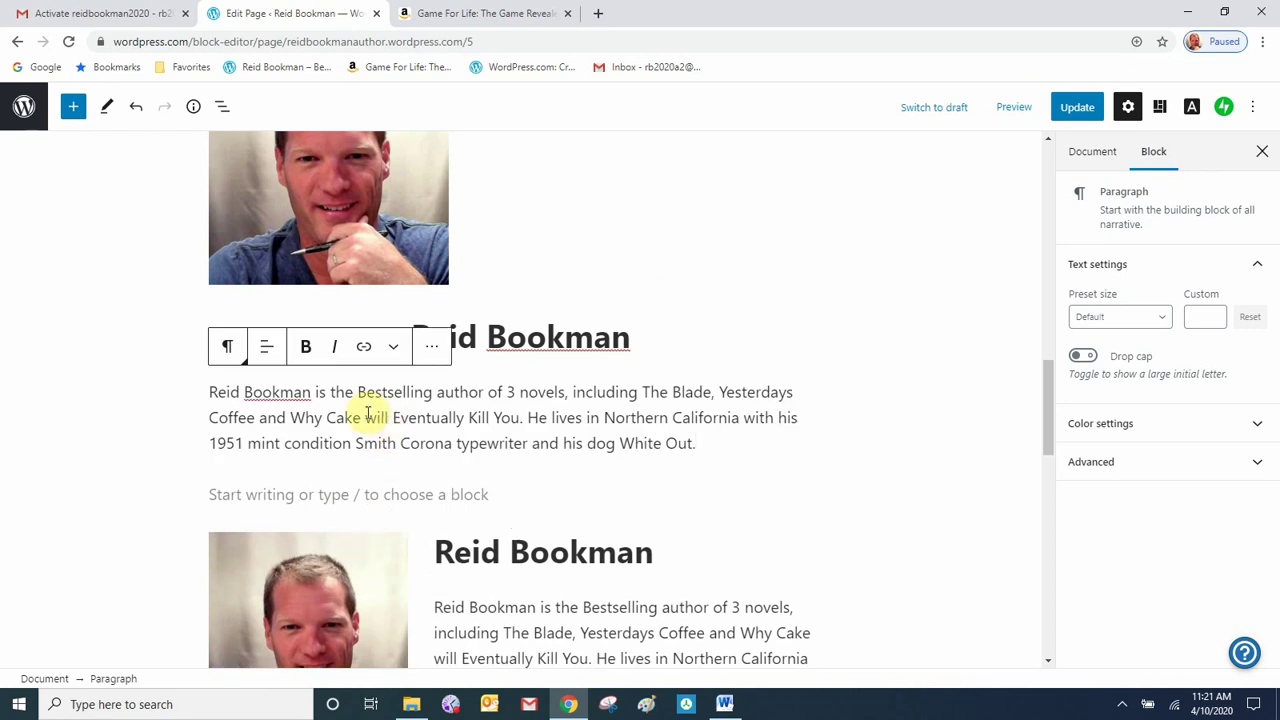
pyautogui.click(265, 348)
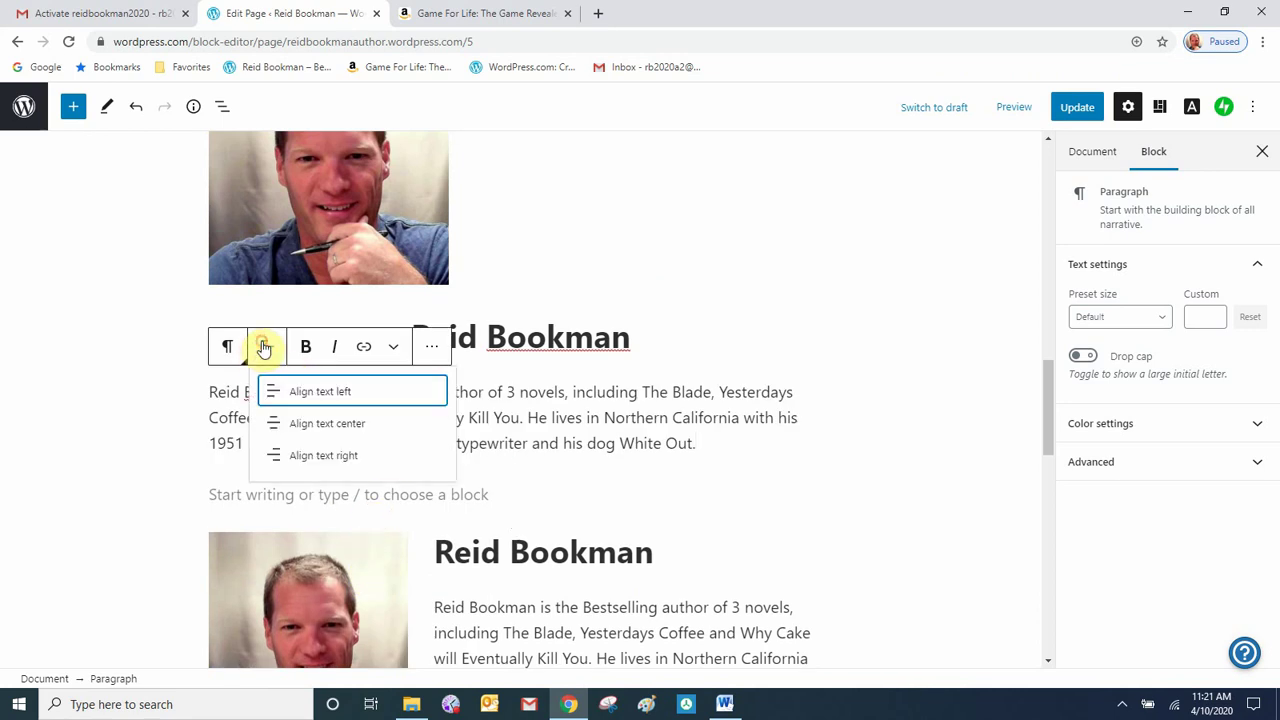
pyautogui.click(316, 428)
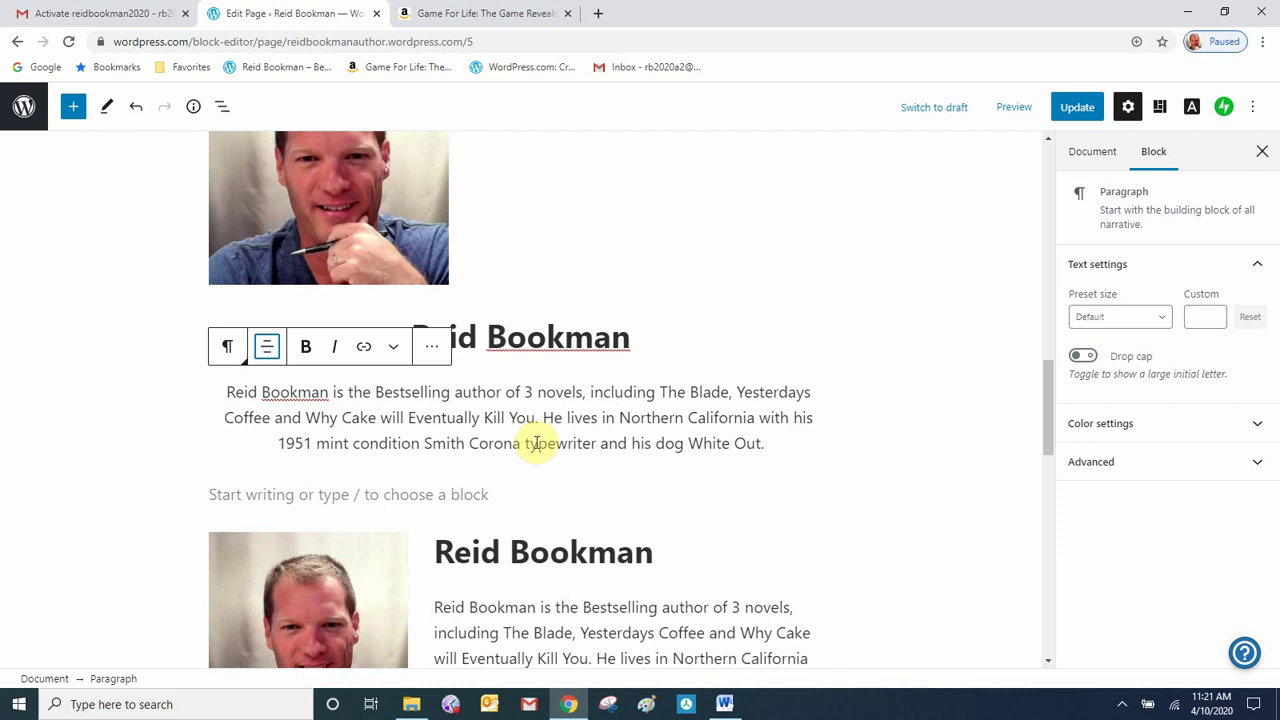
# - Align the author photo to the centre of the page
pyautogui.scroll(2, 537, 443)
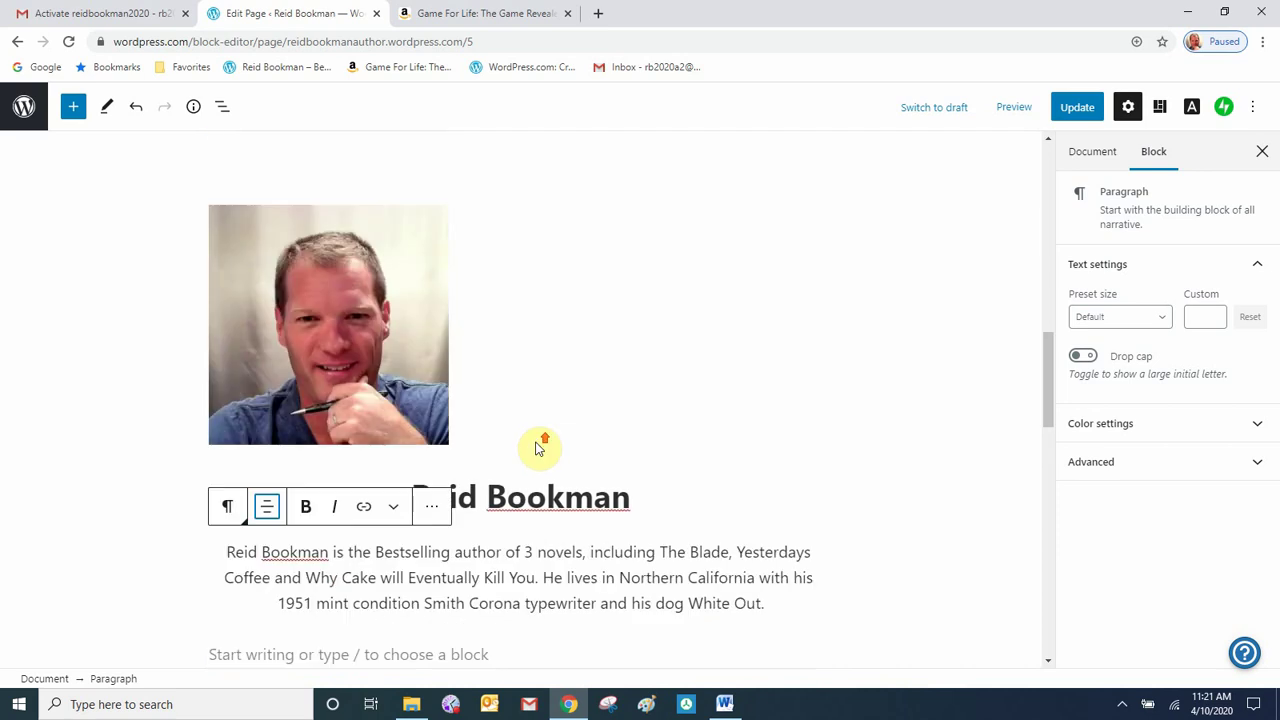
pyautogui.click(354, 336)
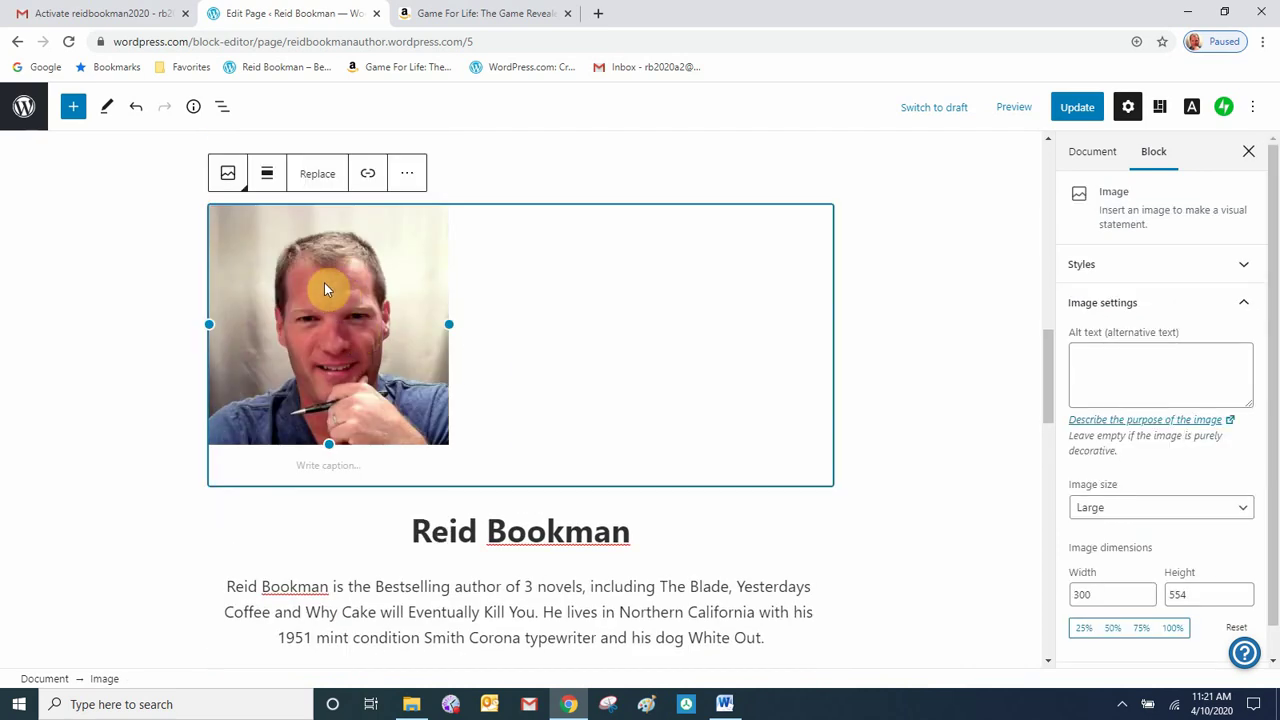
pyautogui.click(268, 180)
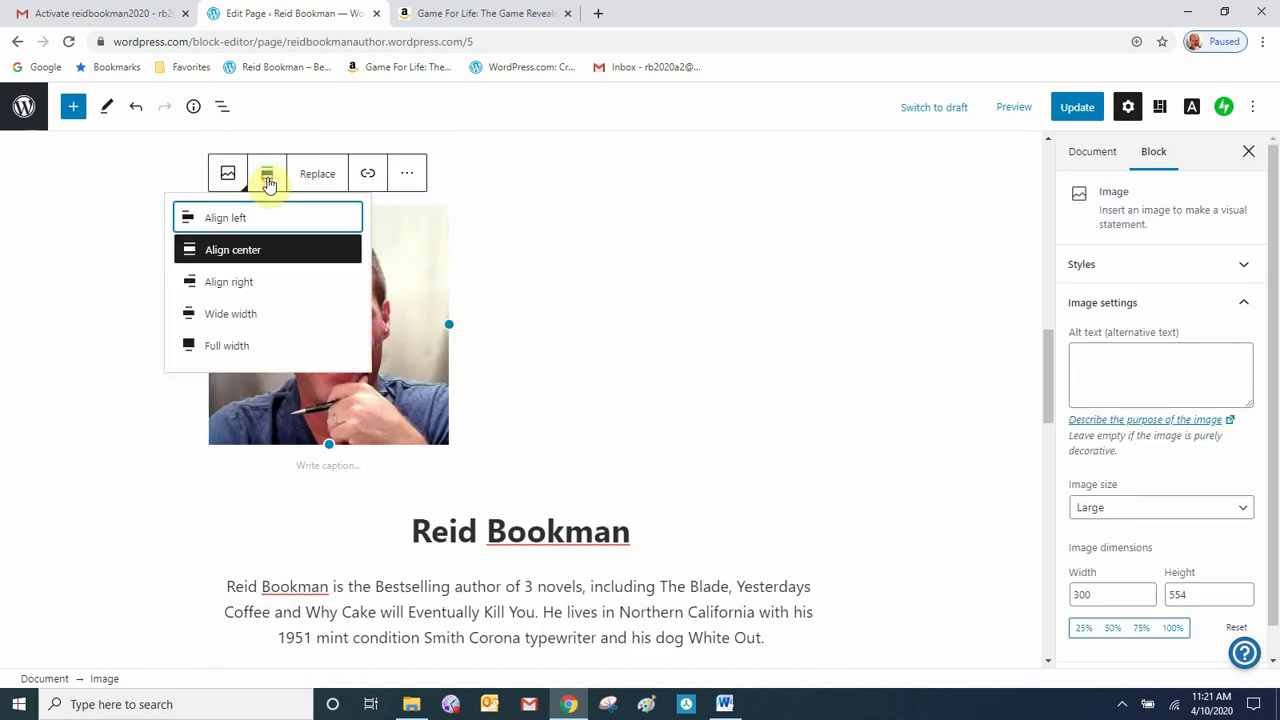
pyautogui.click(240, 250)
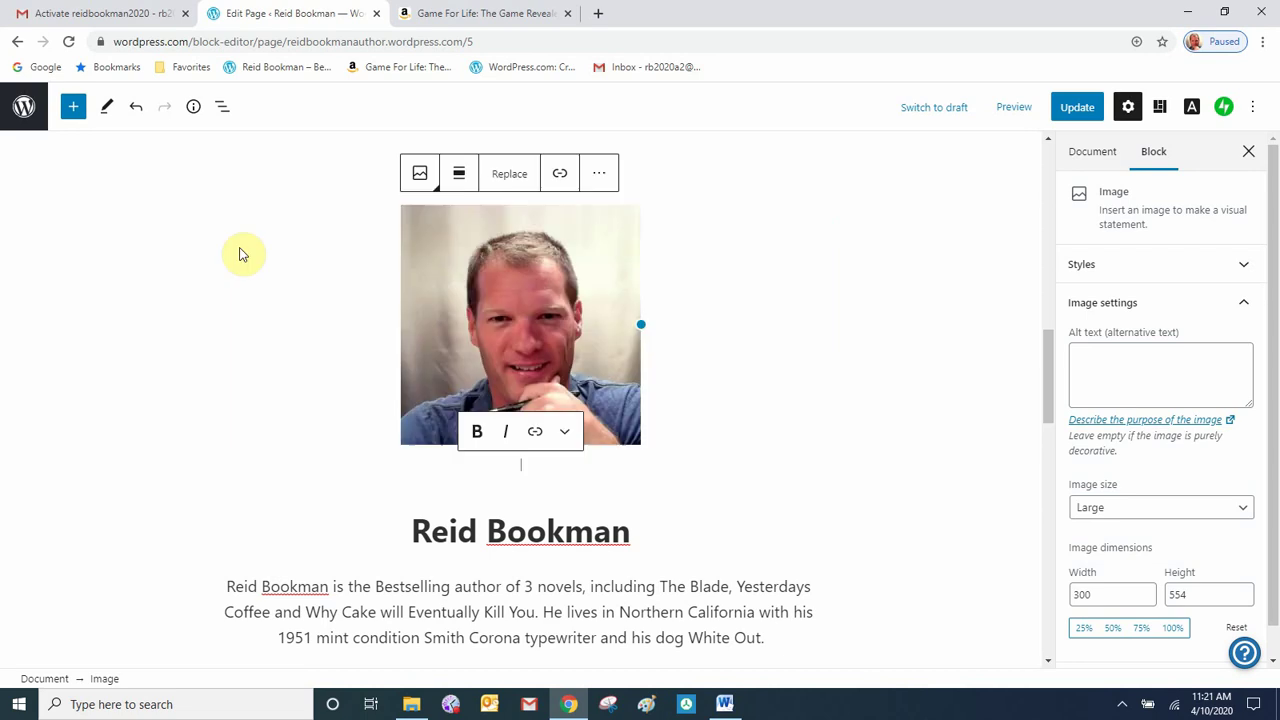
pyautogui.scroll(-3, 755, 406)
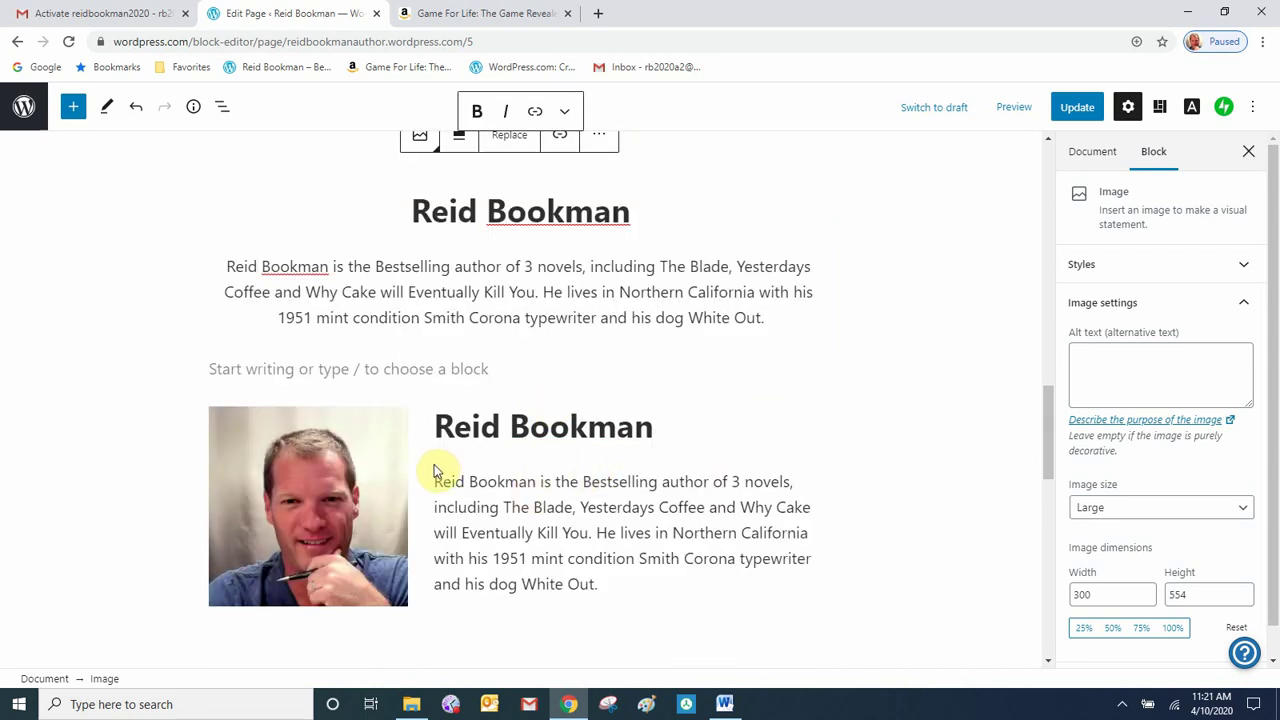
# - Remove the photo, name heading and bio paragraph from the old columns row, then update the page
pyautogui.click(371, 476)
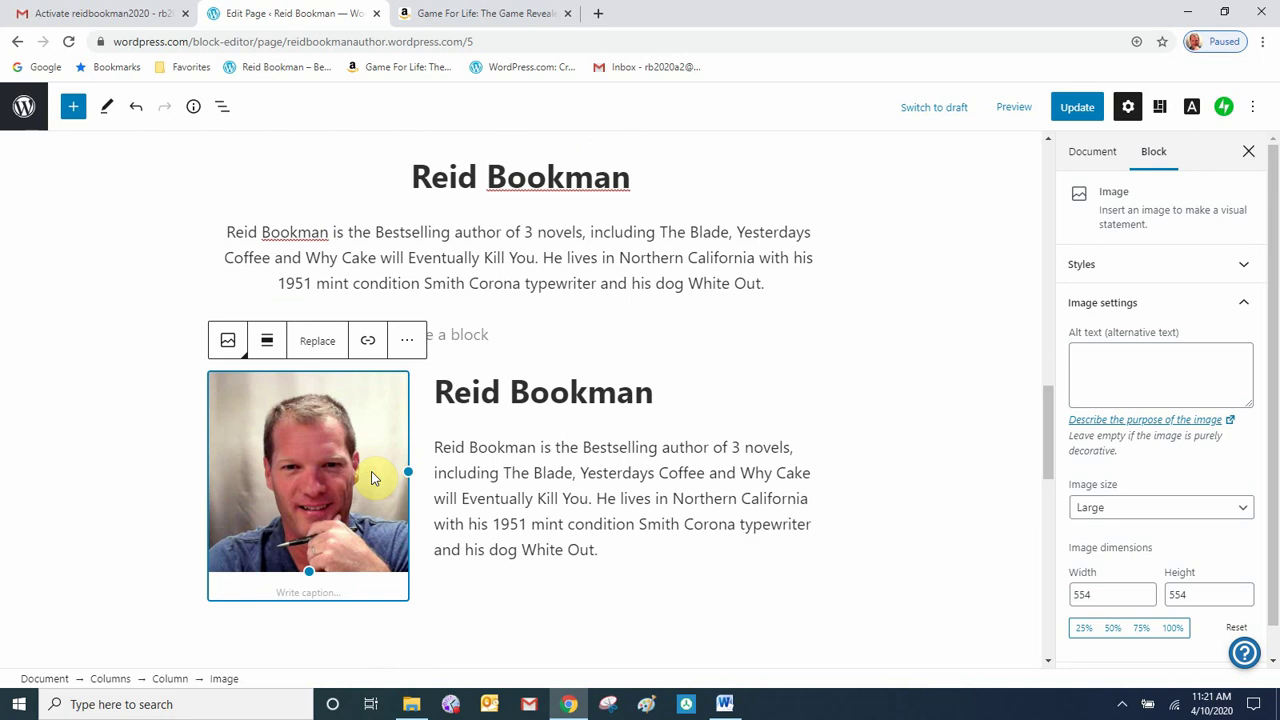
pyautogui.click(409, 345)
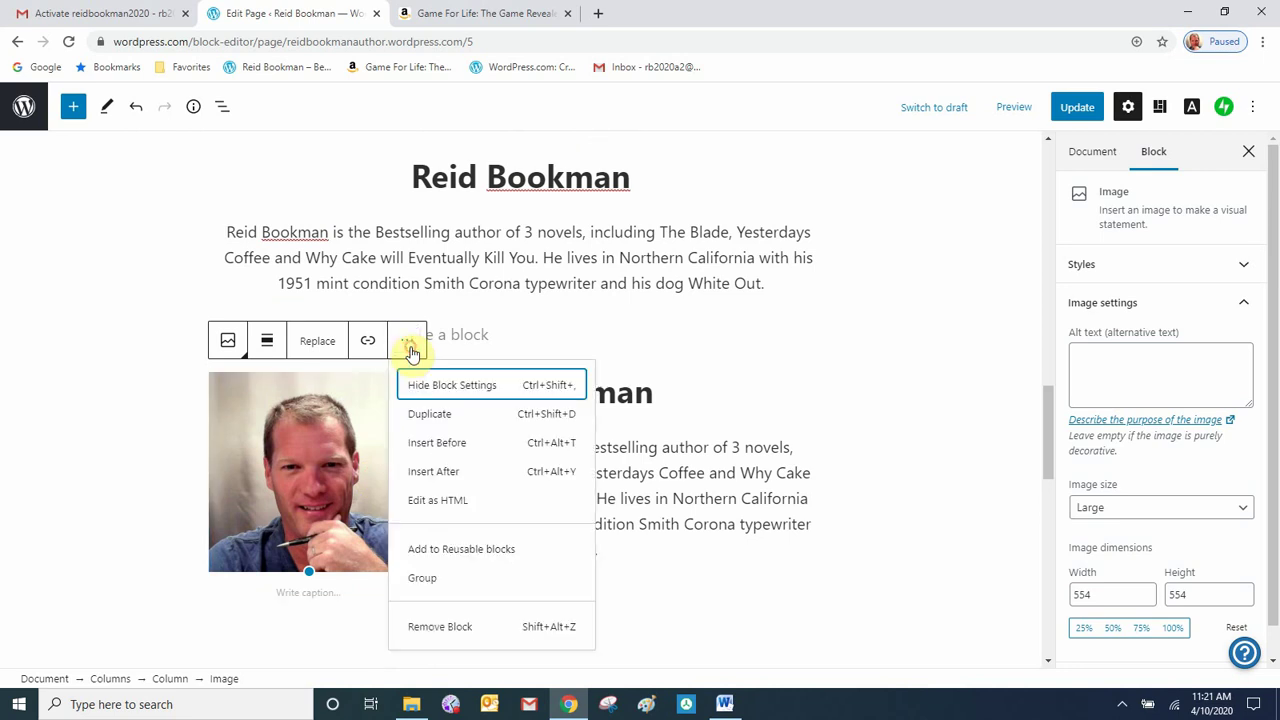
pyautogui.click(455, 628)
pyautogui.click(560, 384)
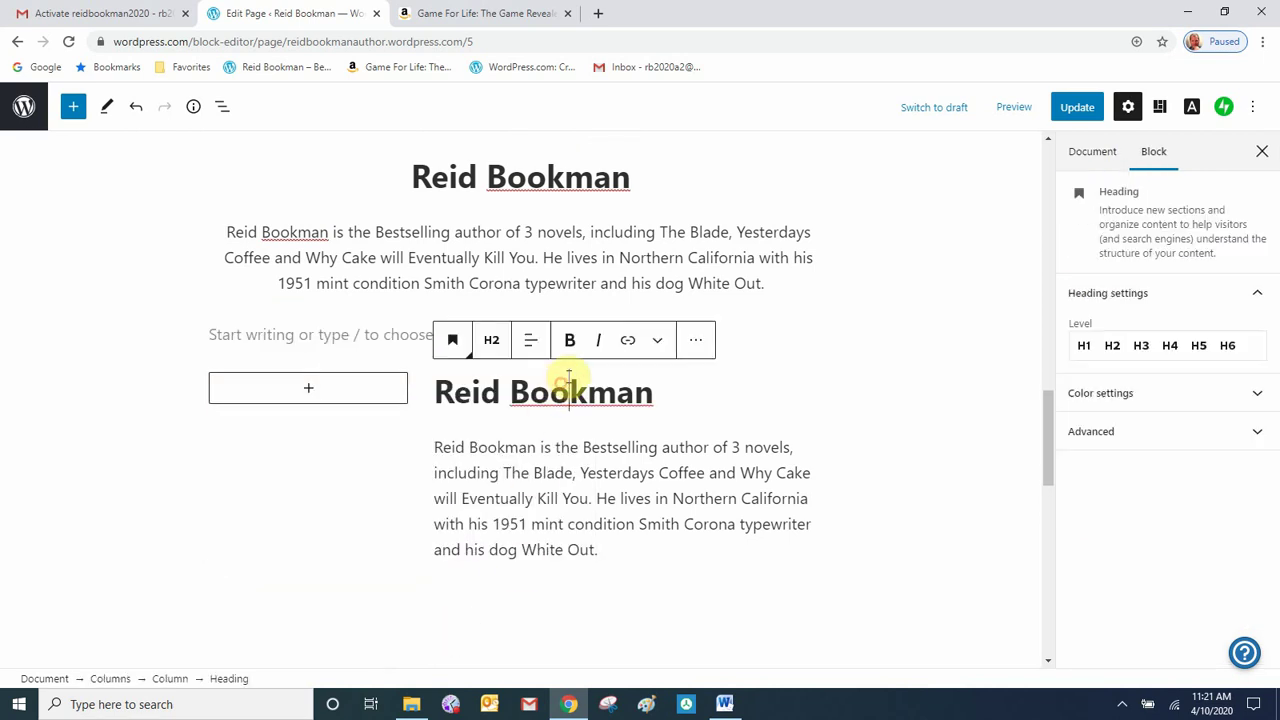
pyautogui.click(697, 355)
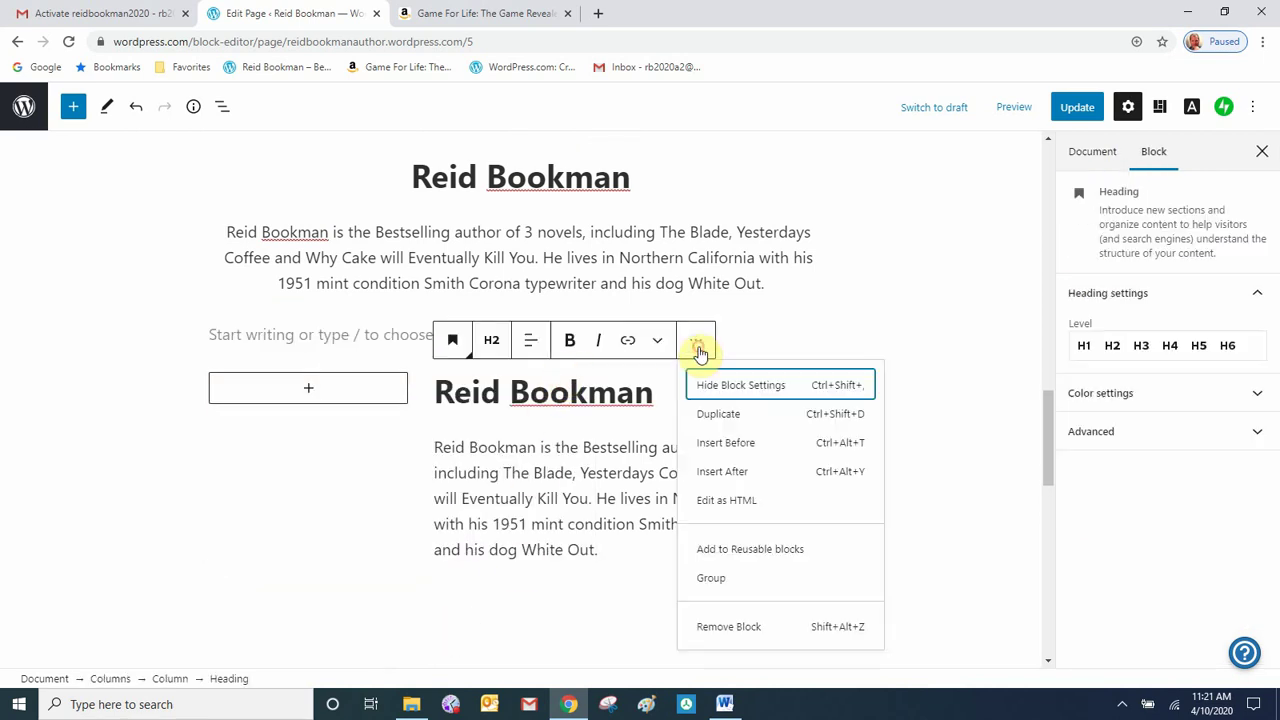
pyautogui.click(736, 624)
pyautogui.click(639, 410)
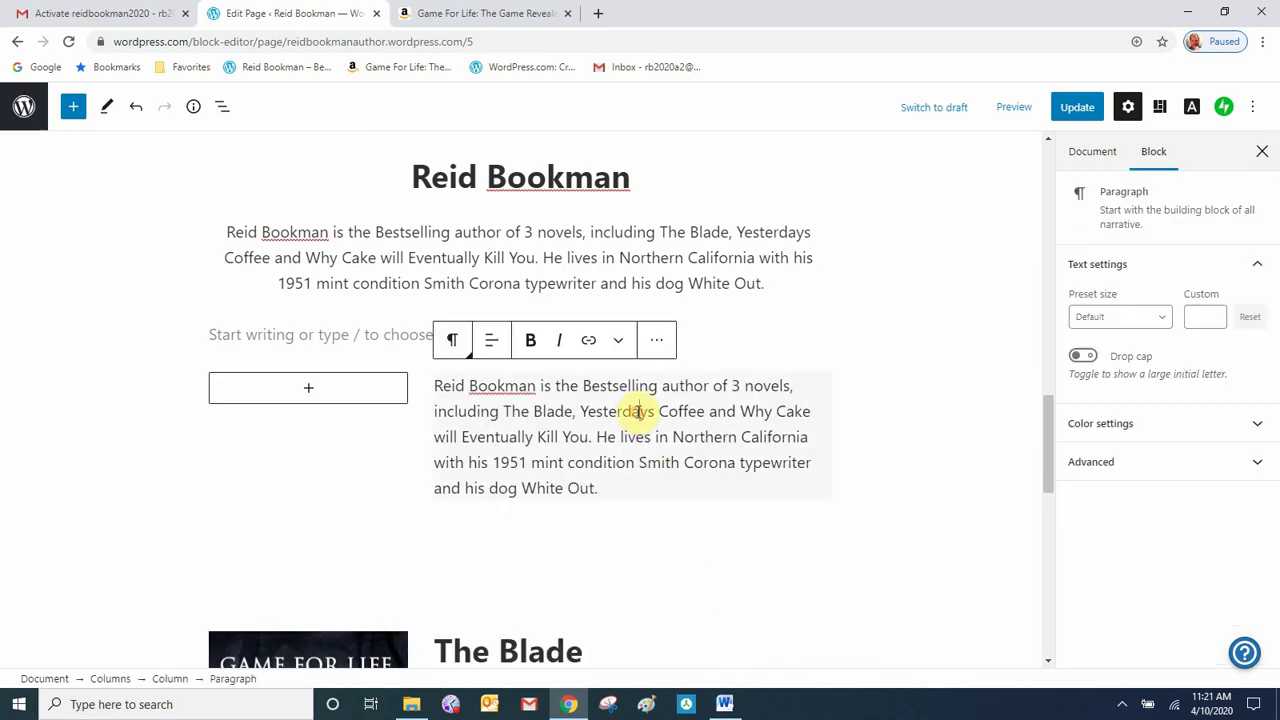
pyautogui.click(655, 342)
pyautogui.click(698, 627)
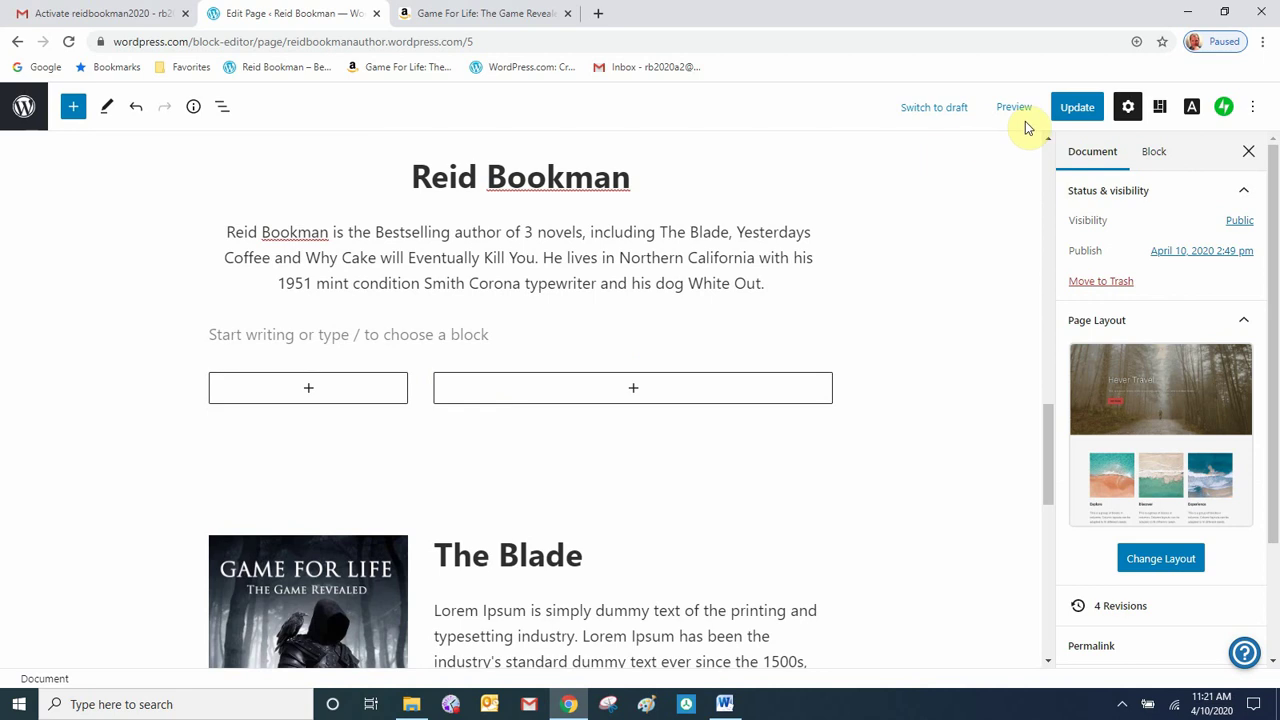
pyautogui.click(1080, 108)
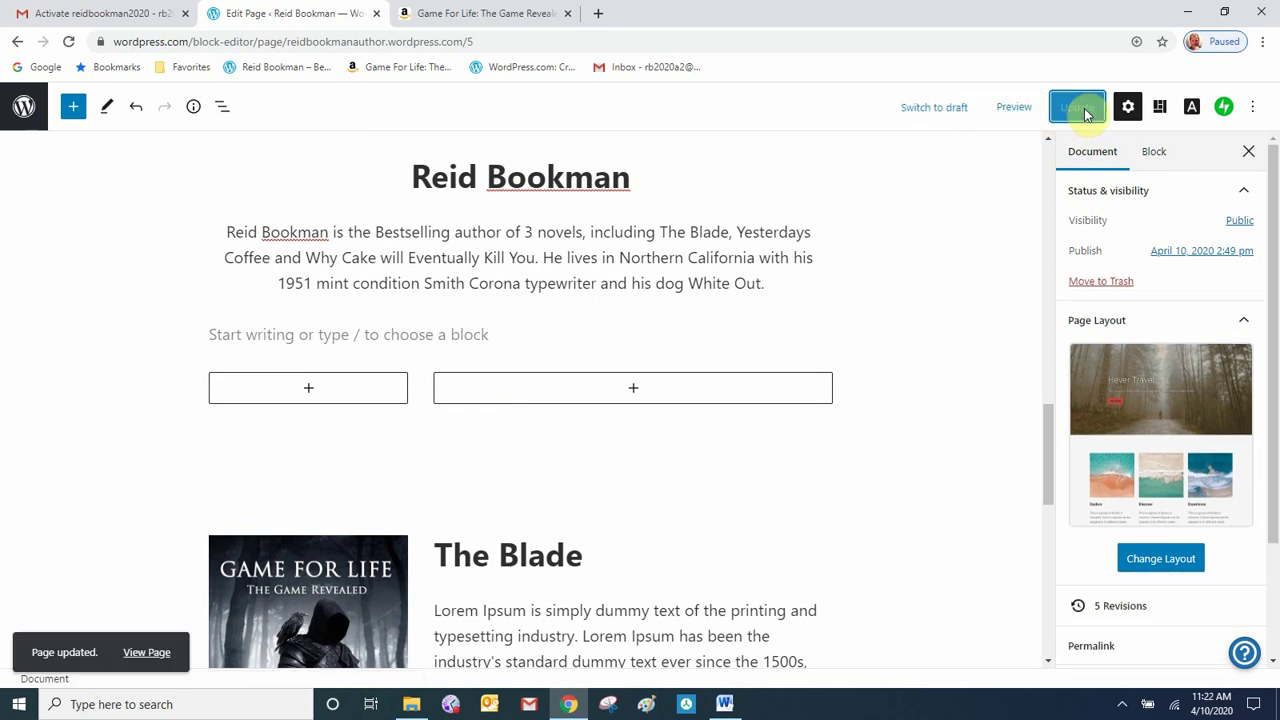
# - View the live page, scroll past the centred author section to The Blade, then resume editing
pyautogui.click(140, 655)
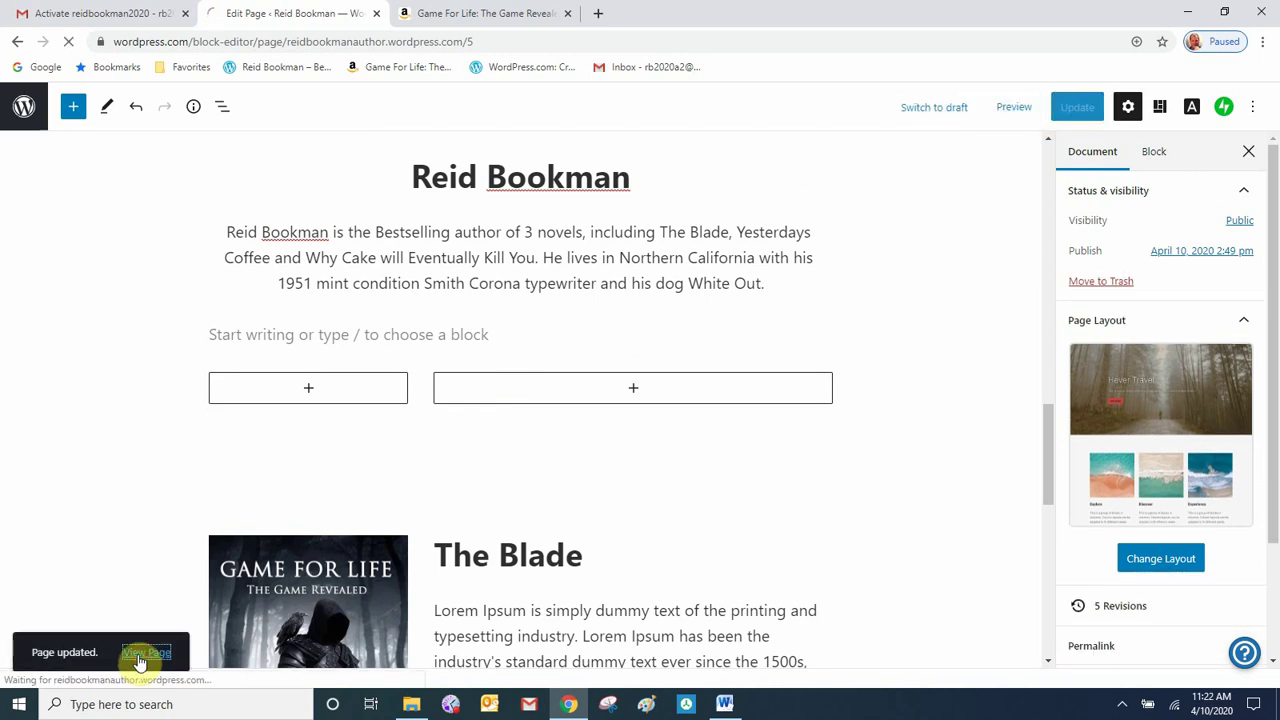
pyautogui.scroll(-2, 822, 480)
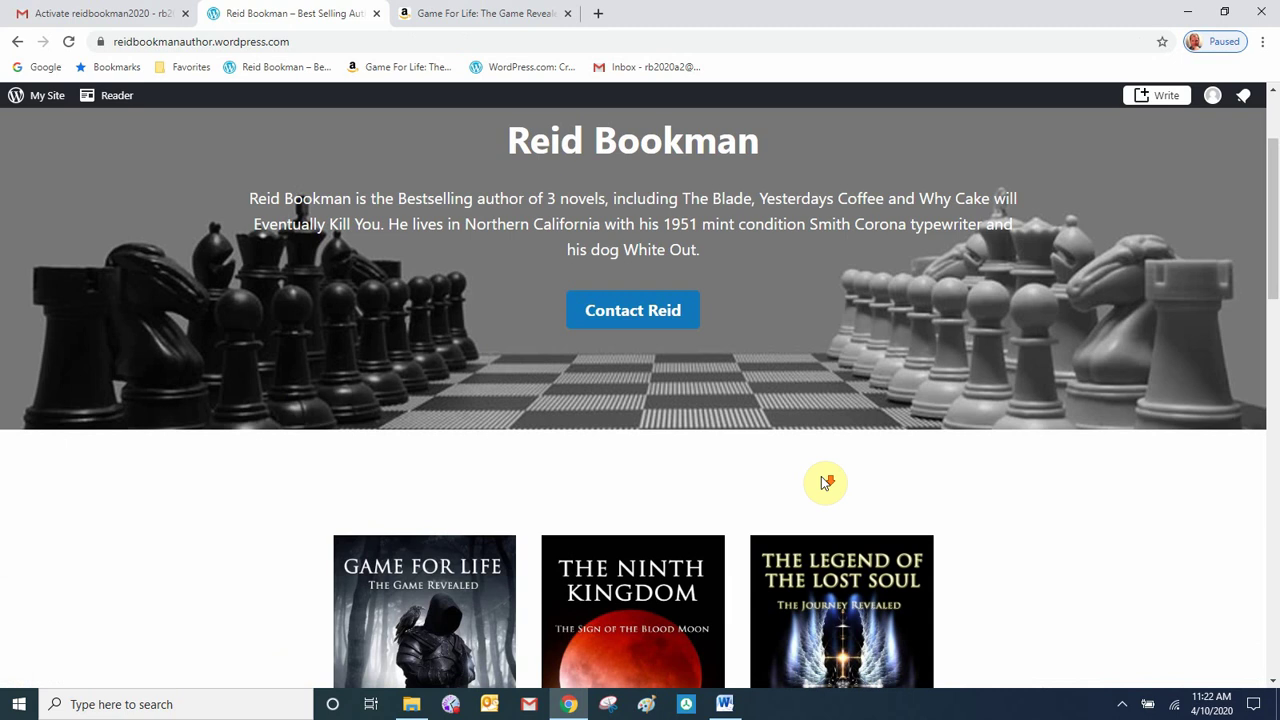
pyautogui.scroll(-8, 822, 482)
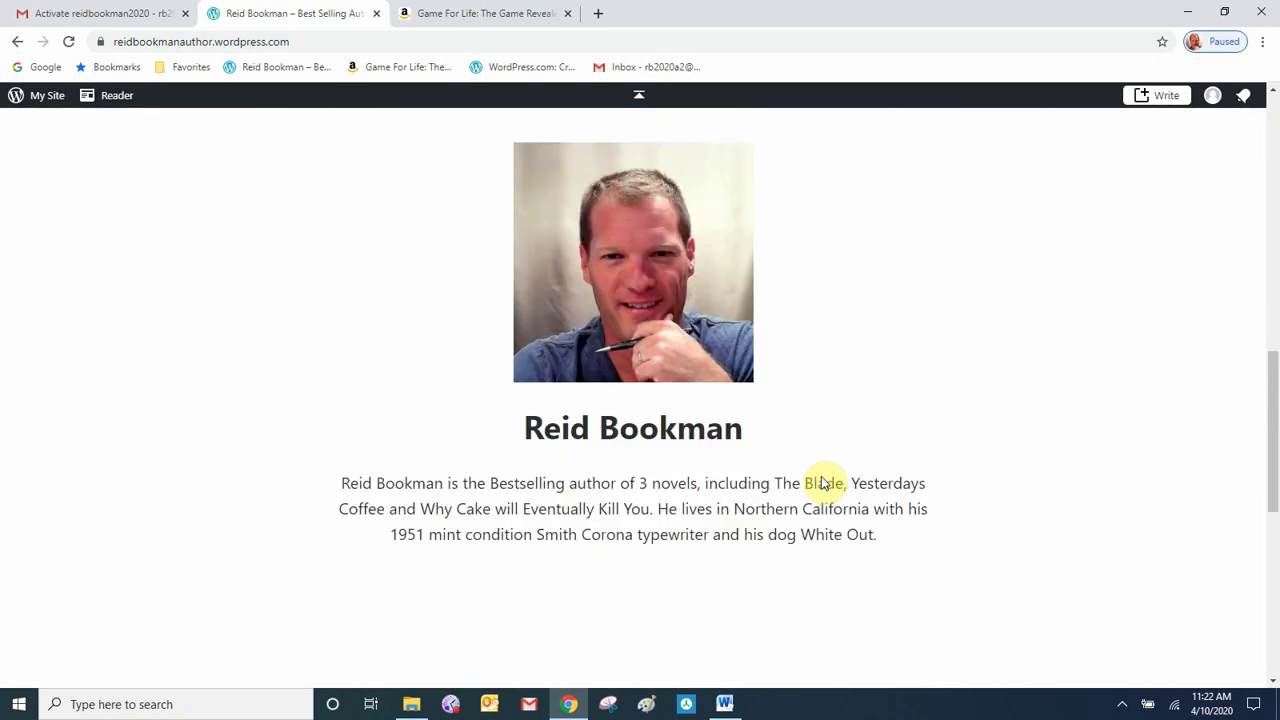
pyautogui.scroll(5, 822, 483)
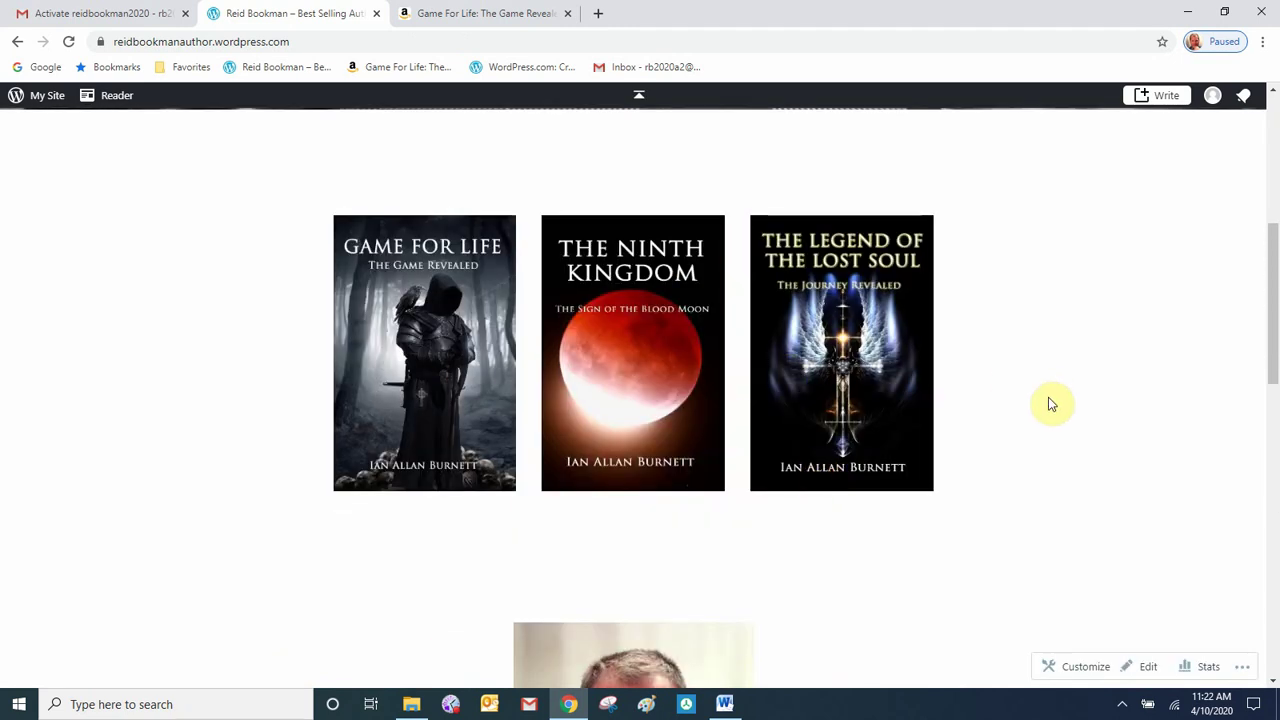
pyautogui.scroll(-3, 1052, 403)
pyautogui.scroll(-2, 1052, 403)
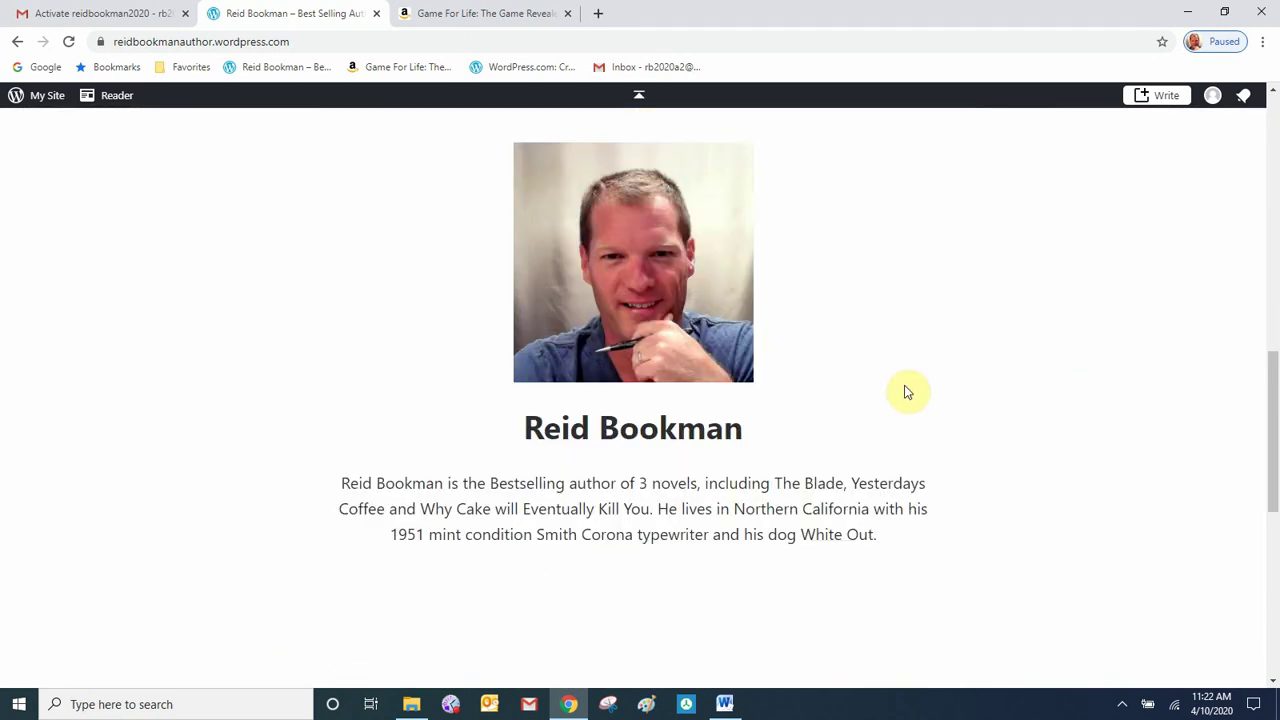
pyautogui.scroll(-2, 993, 463)
pyautogui.scroll(-4, 995, 464)
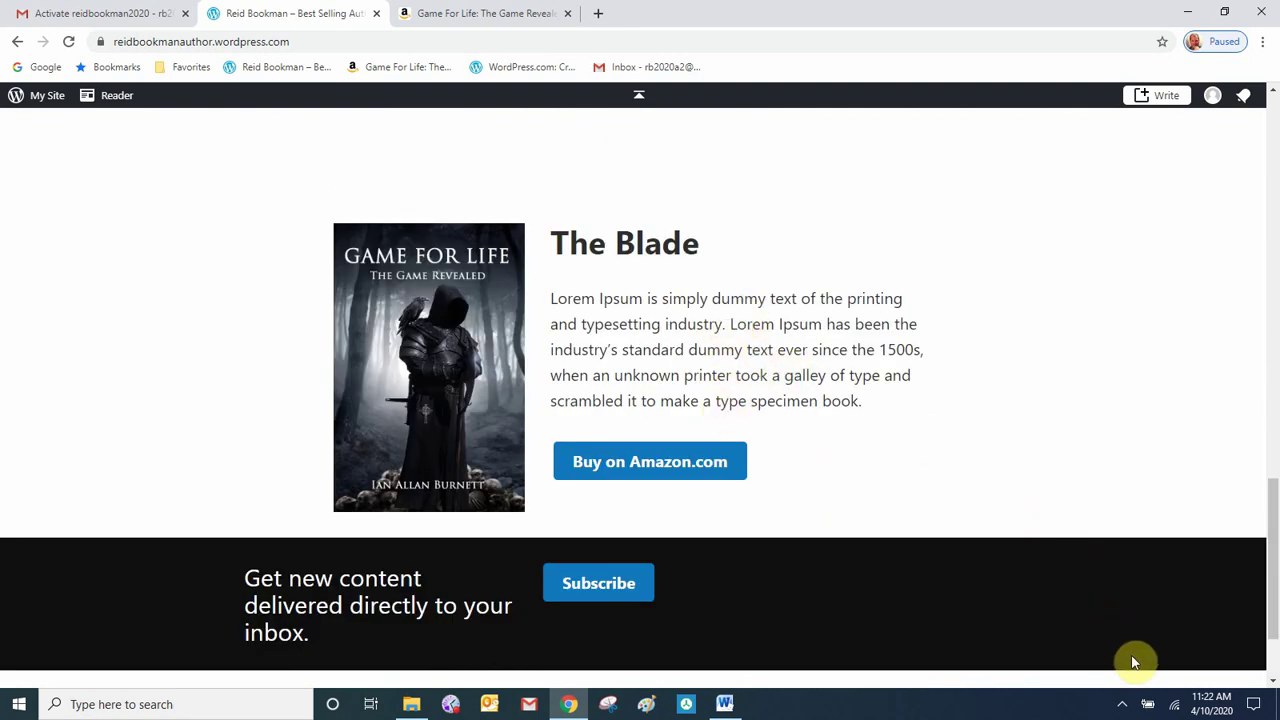
pyautogui.scroll(4, 1020, 314)
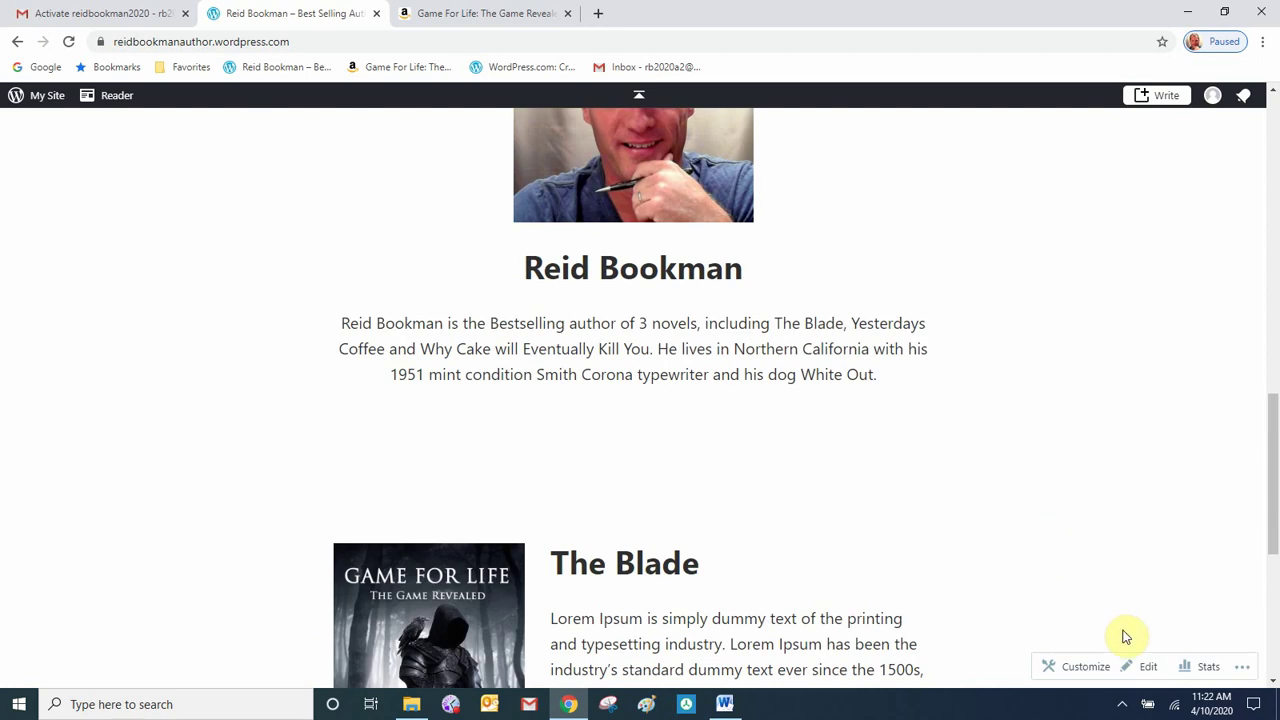
pyautogui.click(1146, 666)
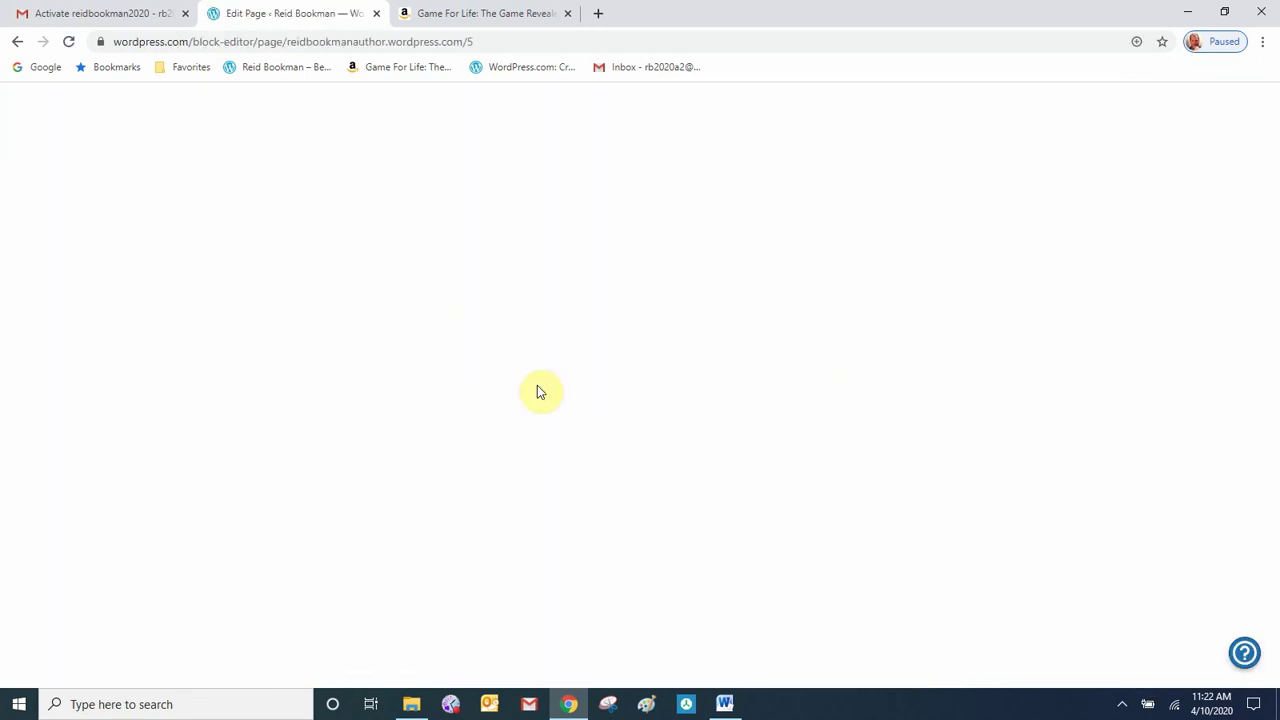
# - Add a 33/66 two-column Columns block below The Blade section
pyautogui.scroll(-10, 538, 388)
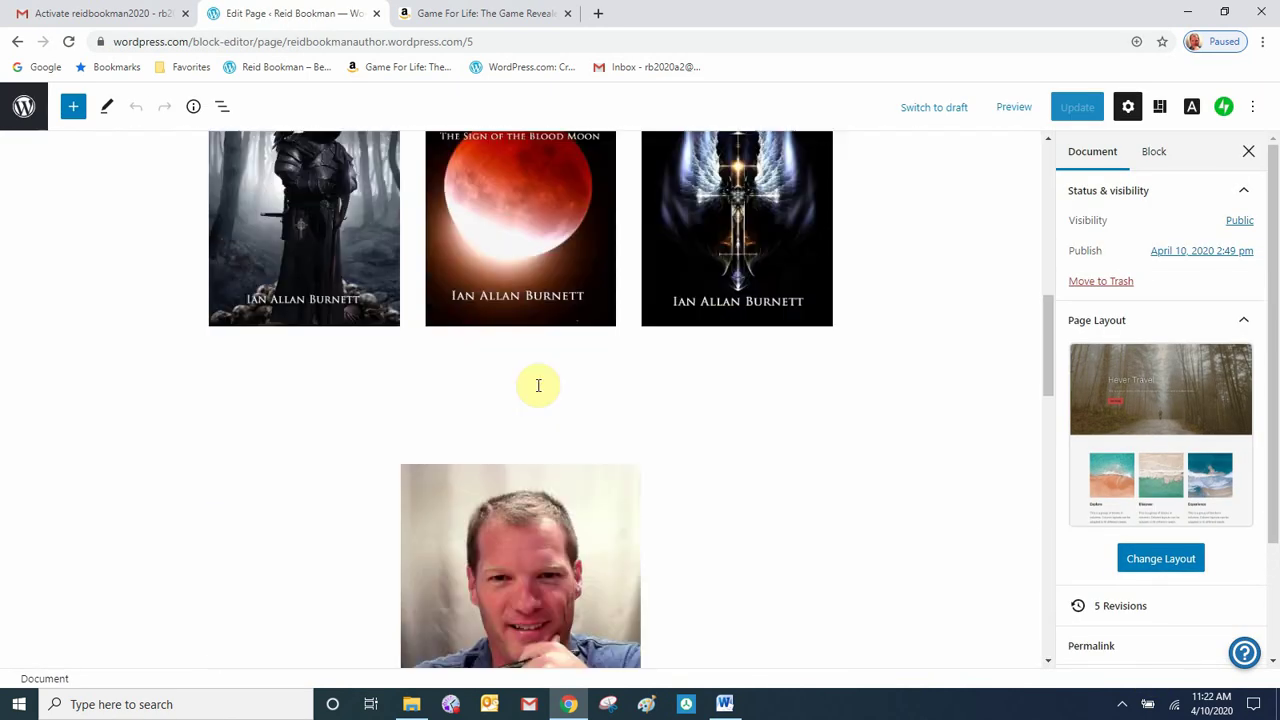
pyautogui.scroll(-3, 538, 386)
pyautogui.scroll(-5, 538, 386)
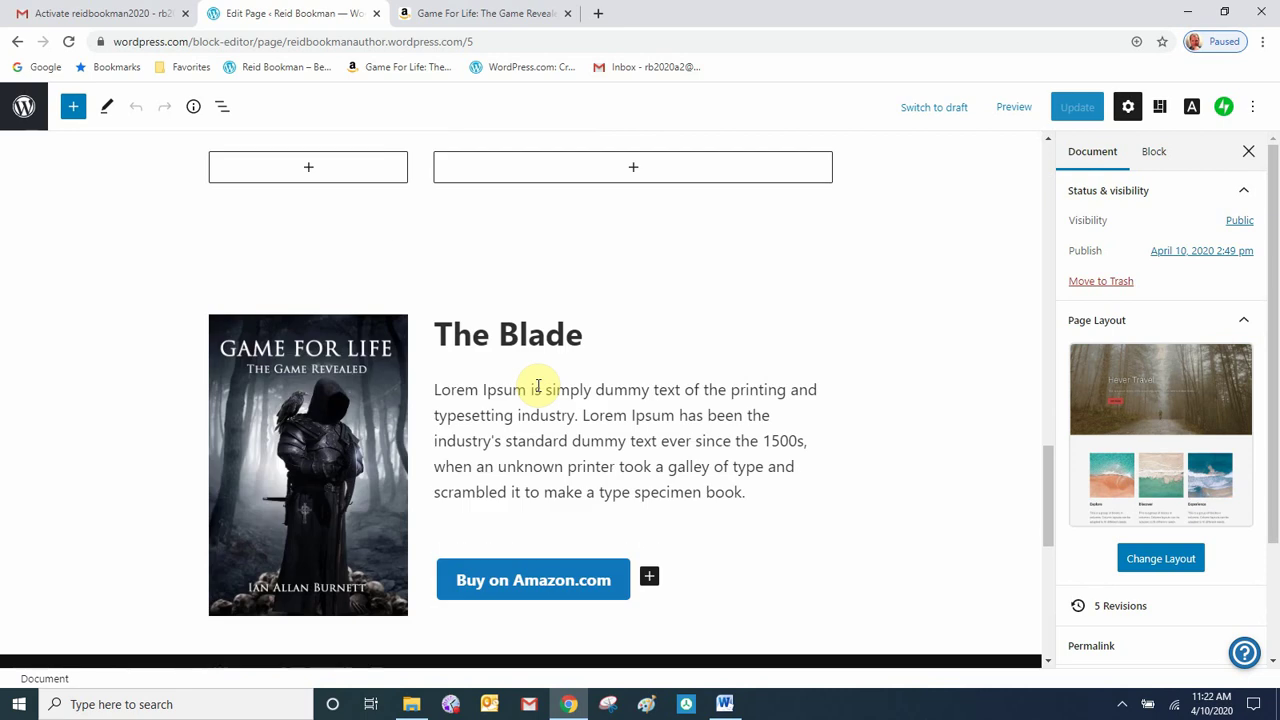
pyautogui.scroll(-3, 538, 386)
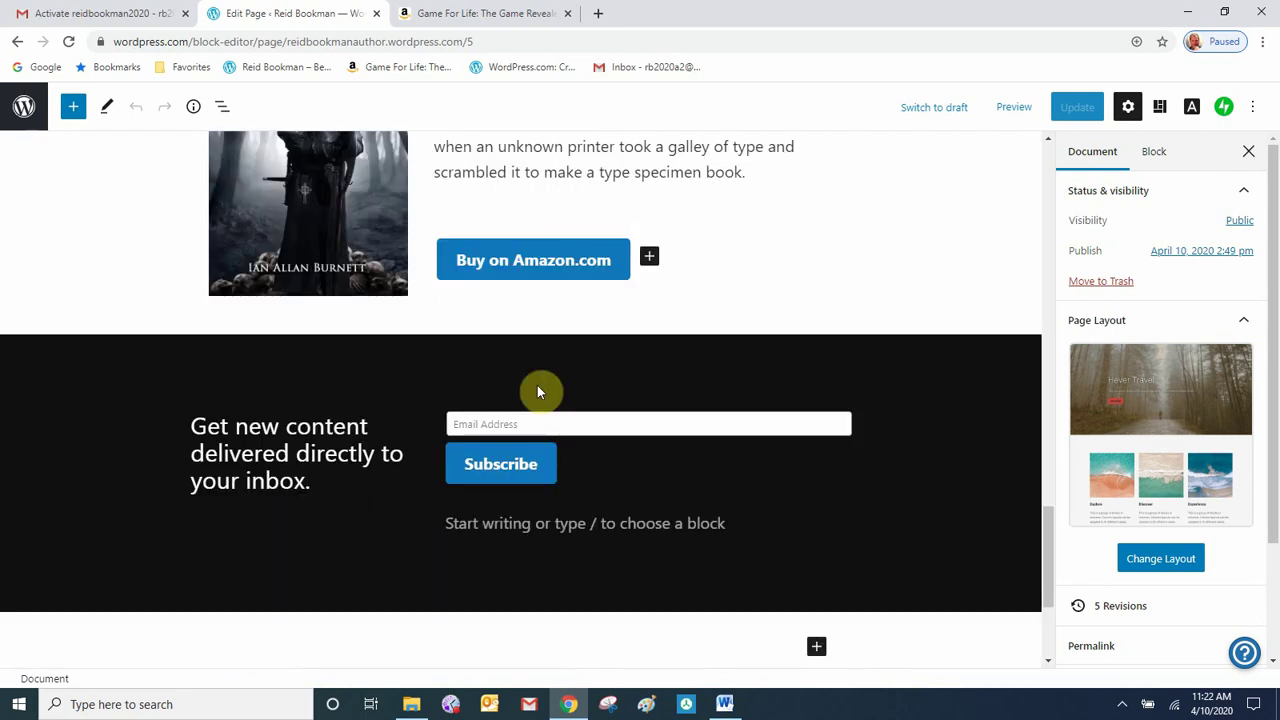
pyautogui.moveTo(577, 314)
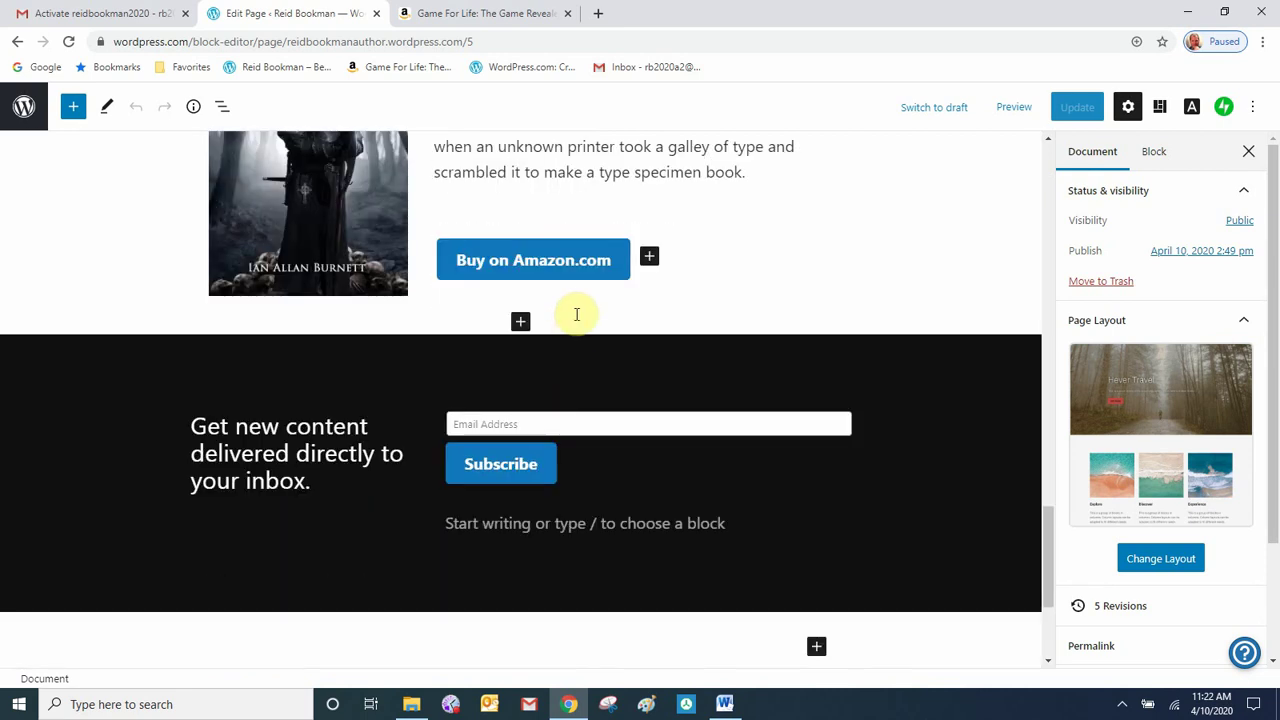
pyautogui.click(520, 324)
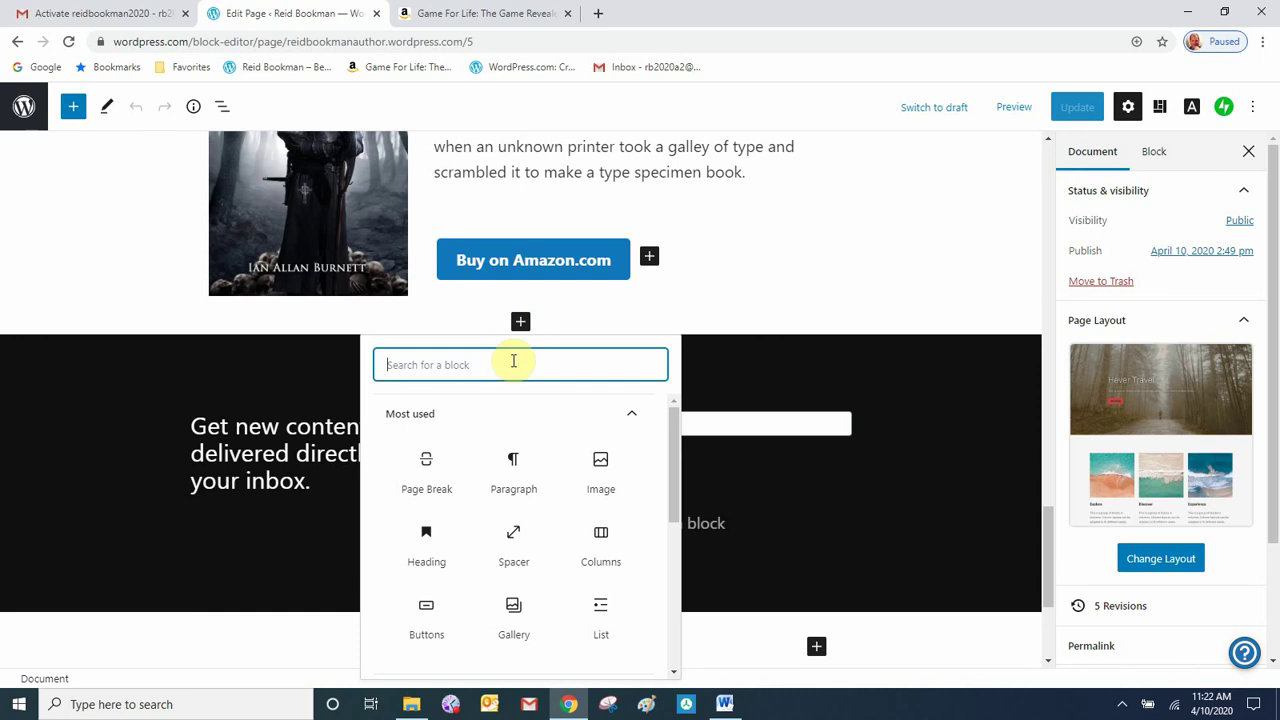
pyautogui.click(603, 545)
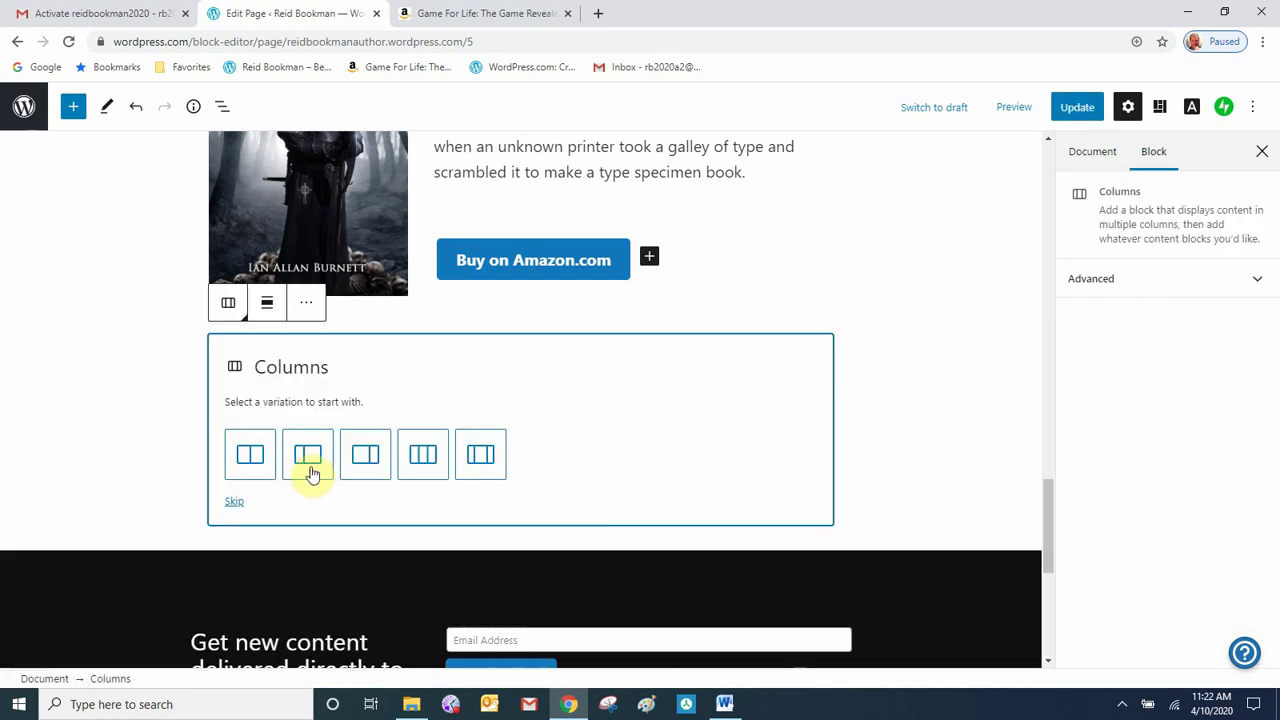
pyautogui.click(308, 466)
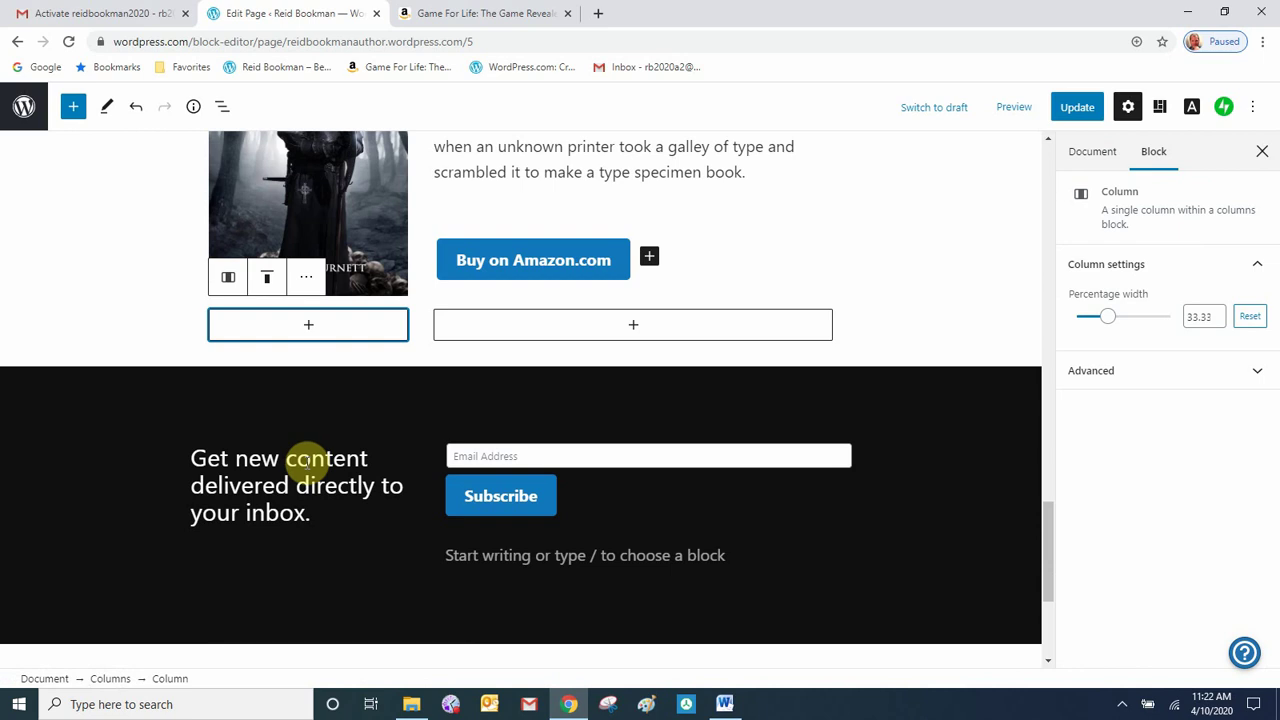
# - Insert The Ninth Kingdom cover from the Media Library into the left column
pyautogui.click(307, 327)
pyautogui.click(303, 473)
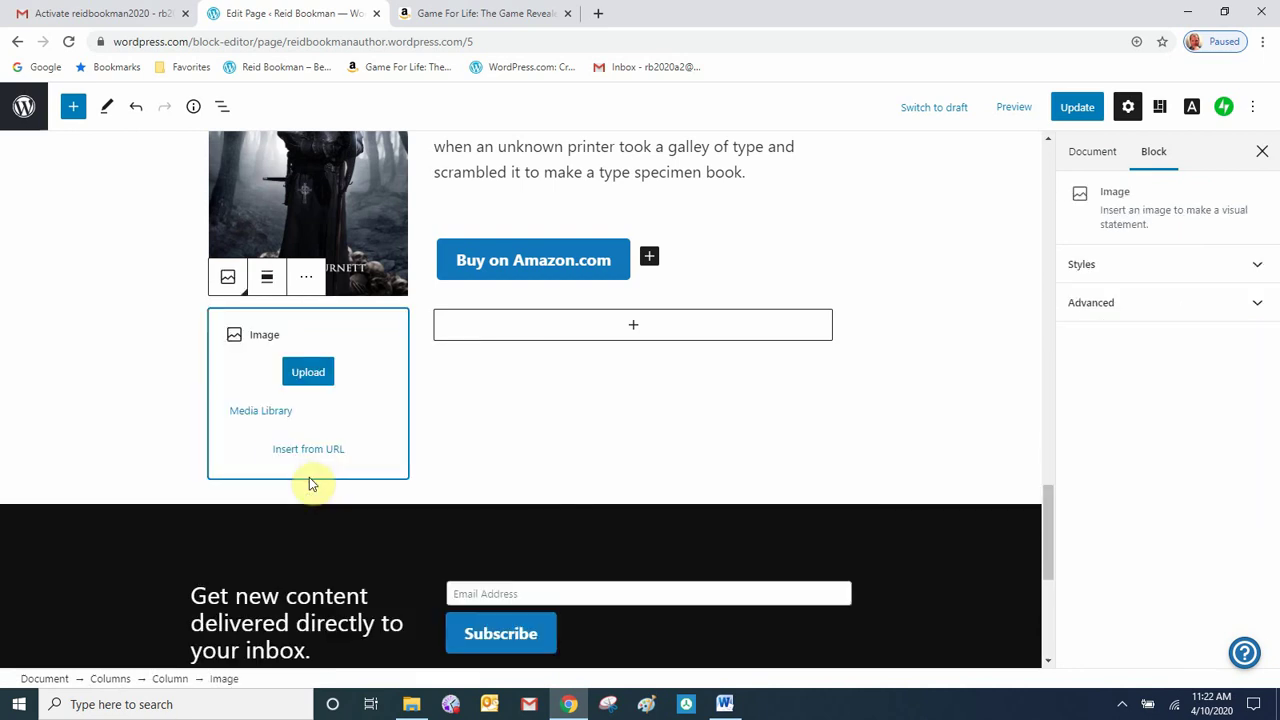
pyautogui.click(262, 413)
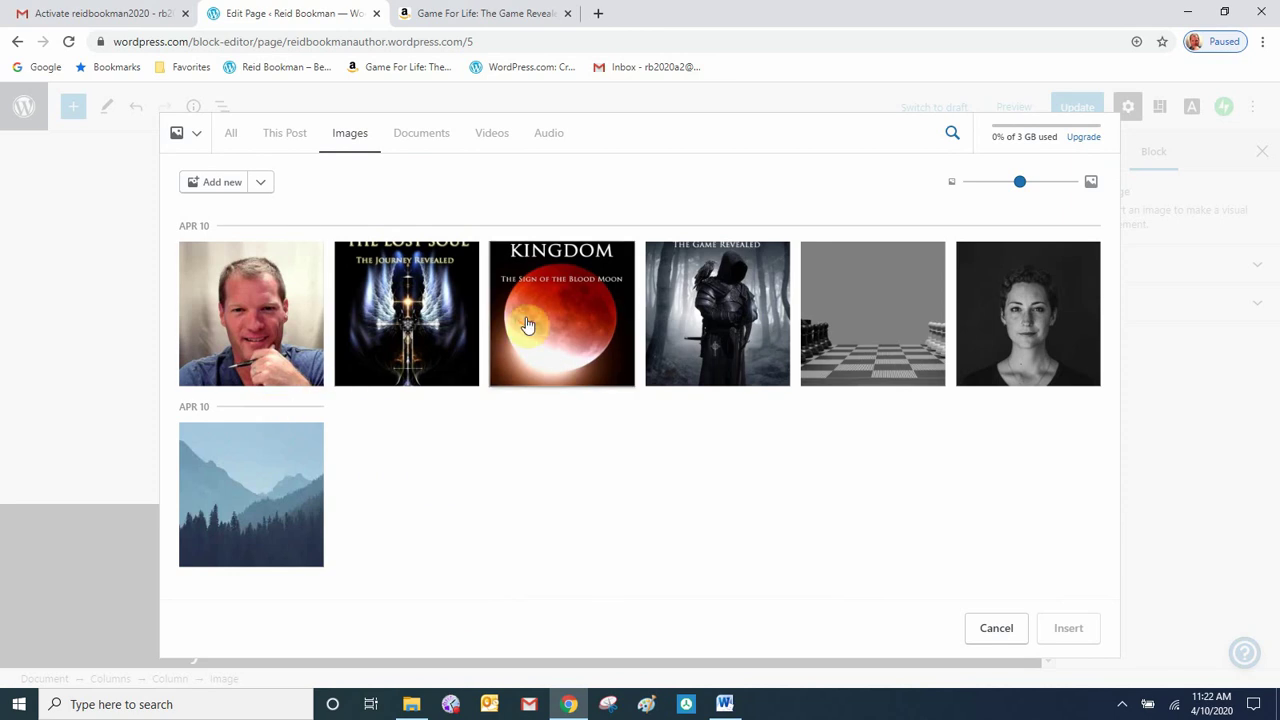
pyautogui.click(527, 325)
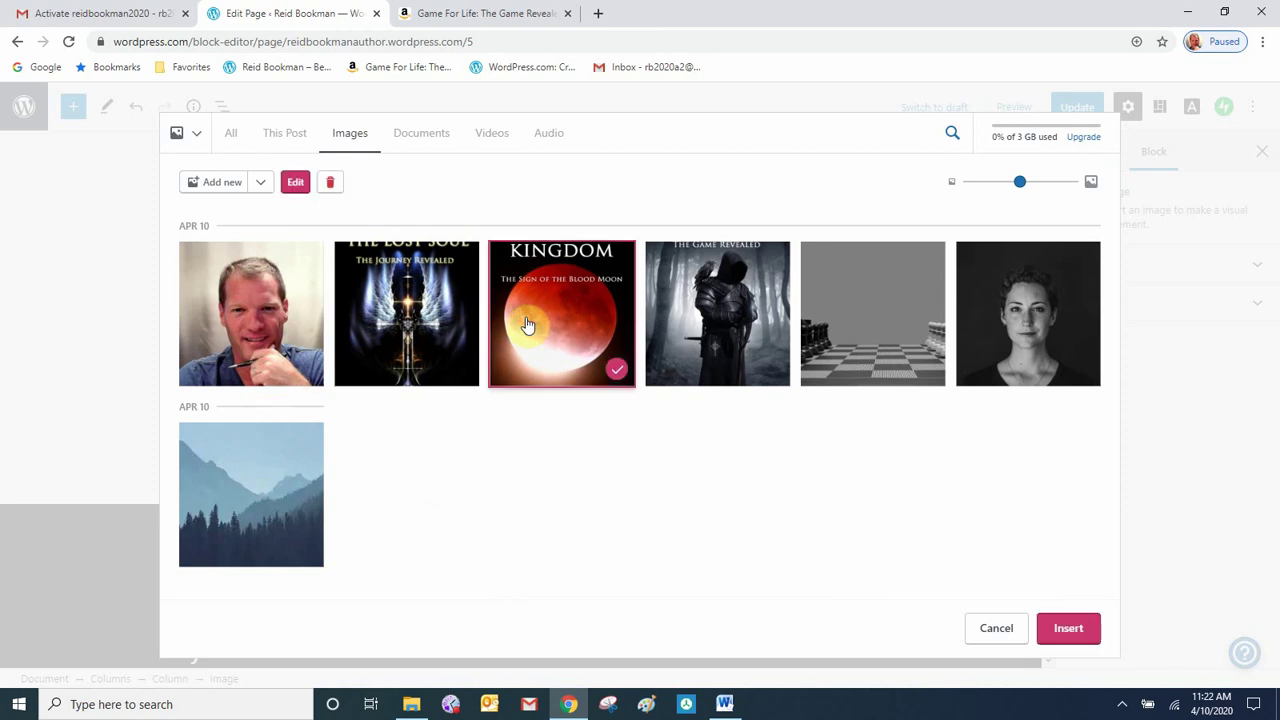
pyautogui.click(1068, 628)
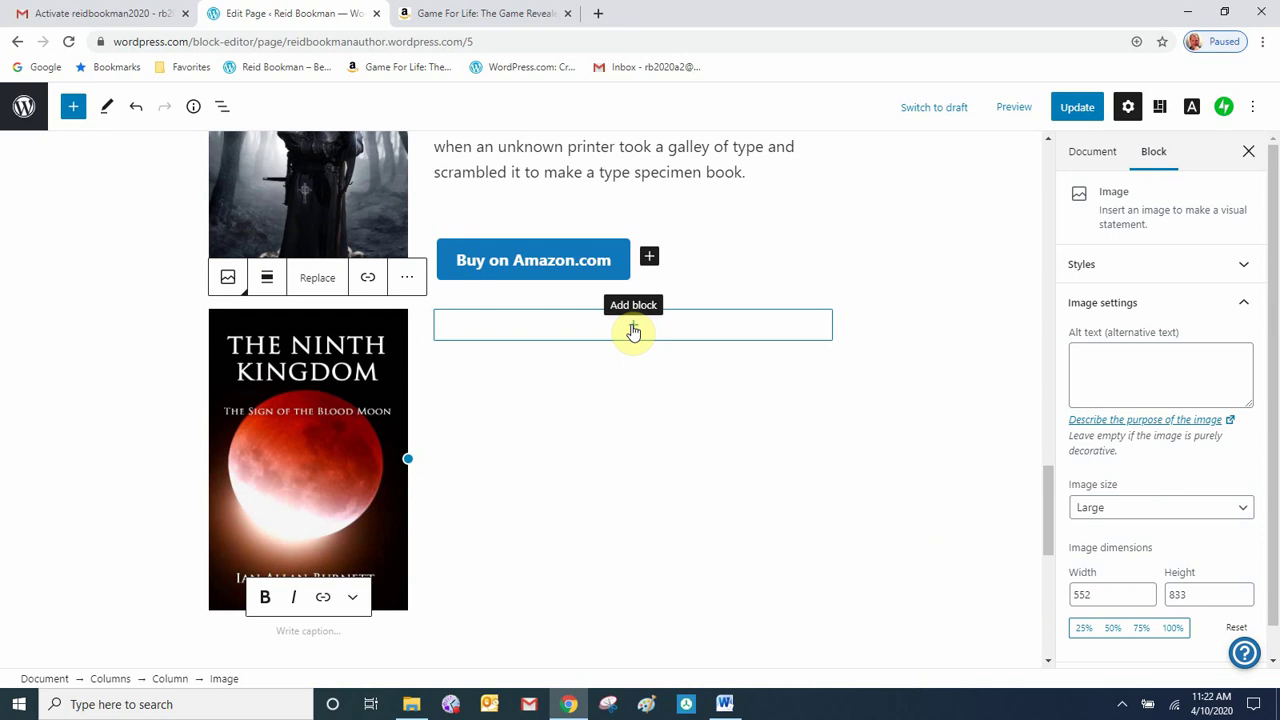
pyautogui.click(633, 328)
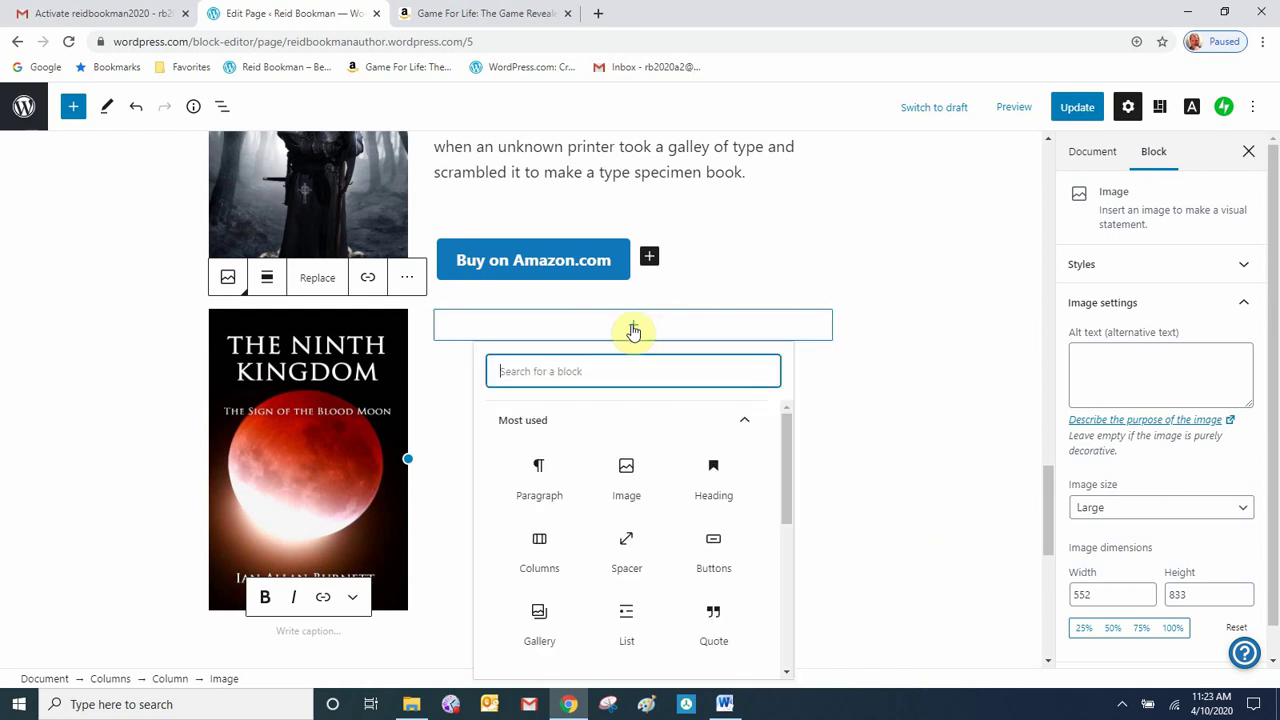
# - Add a 'Yesterdays Coffee' heading beside the cover with a paragraph block below it
pyautogui.click(724, 490)
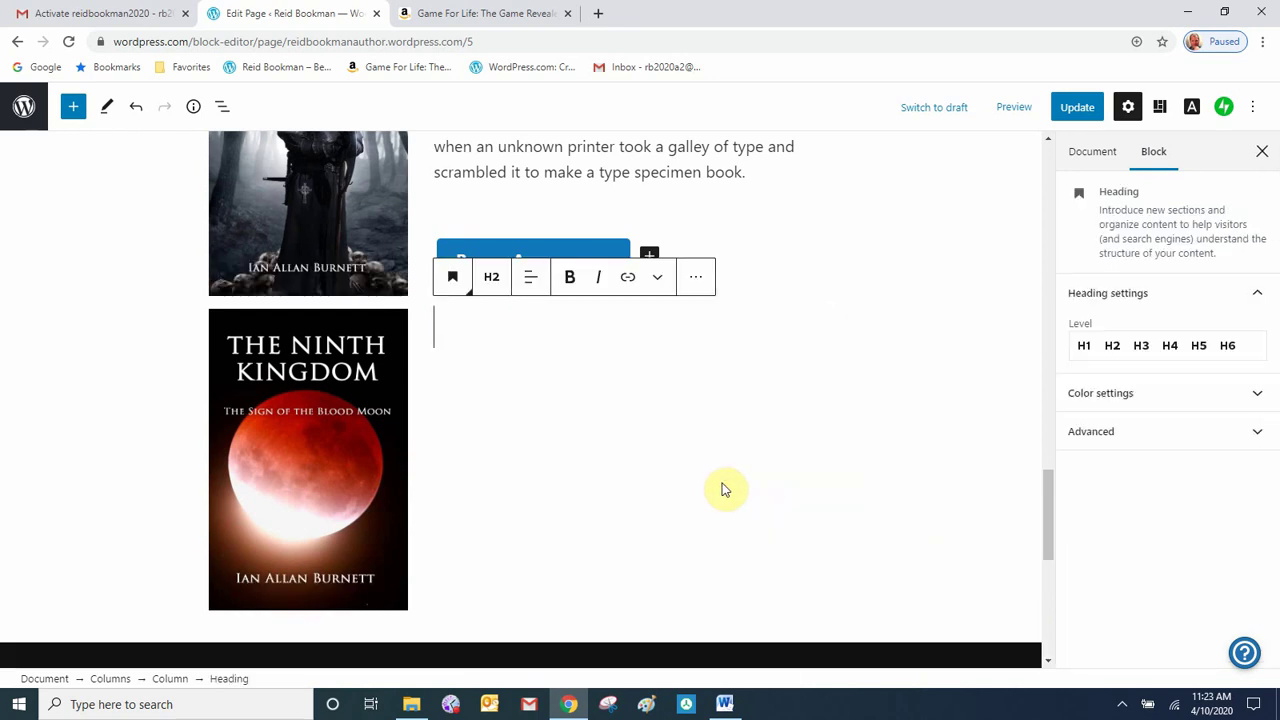
pyautogui.write('Yesterda')
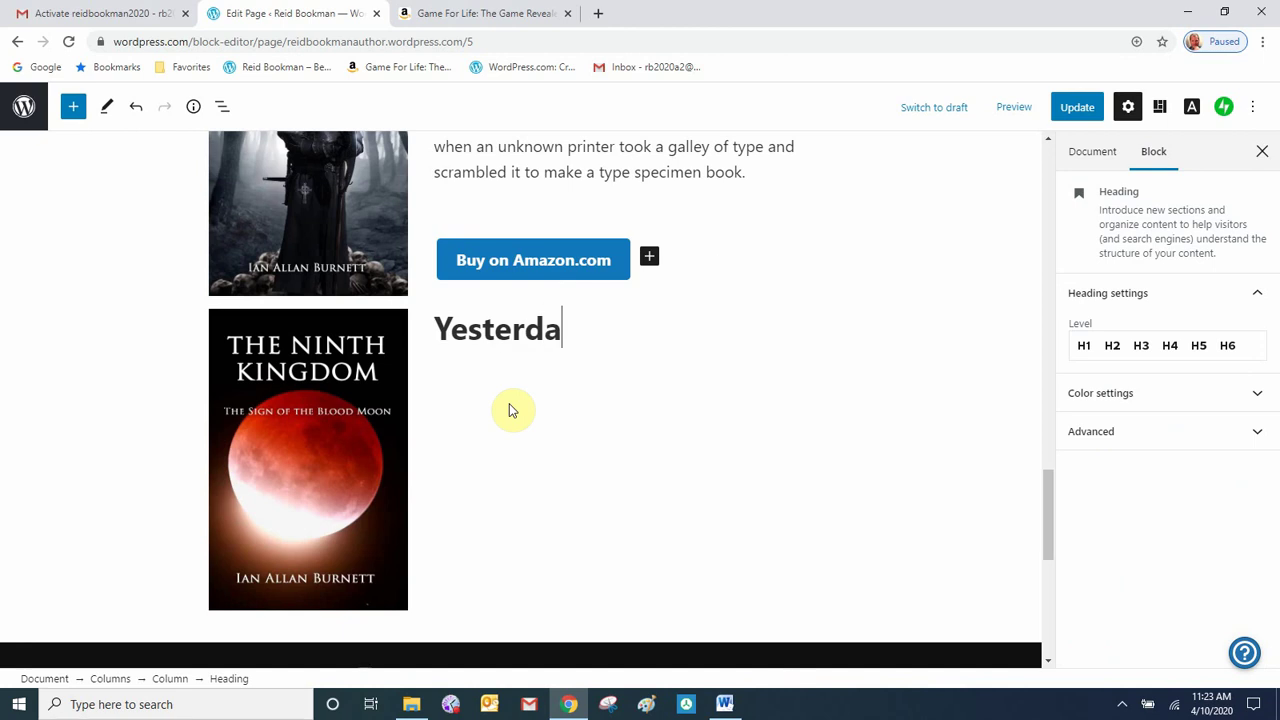
pyautogui.write('ys Coffee')
pyautogui.press('Return')
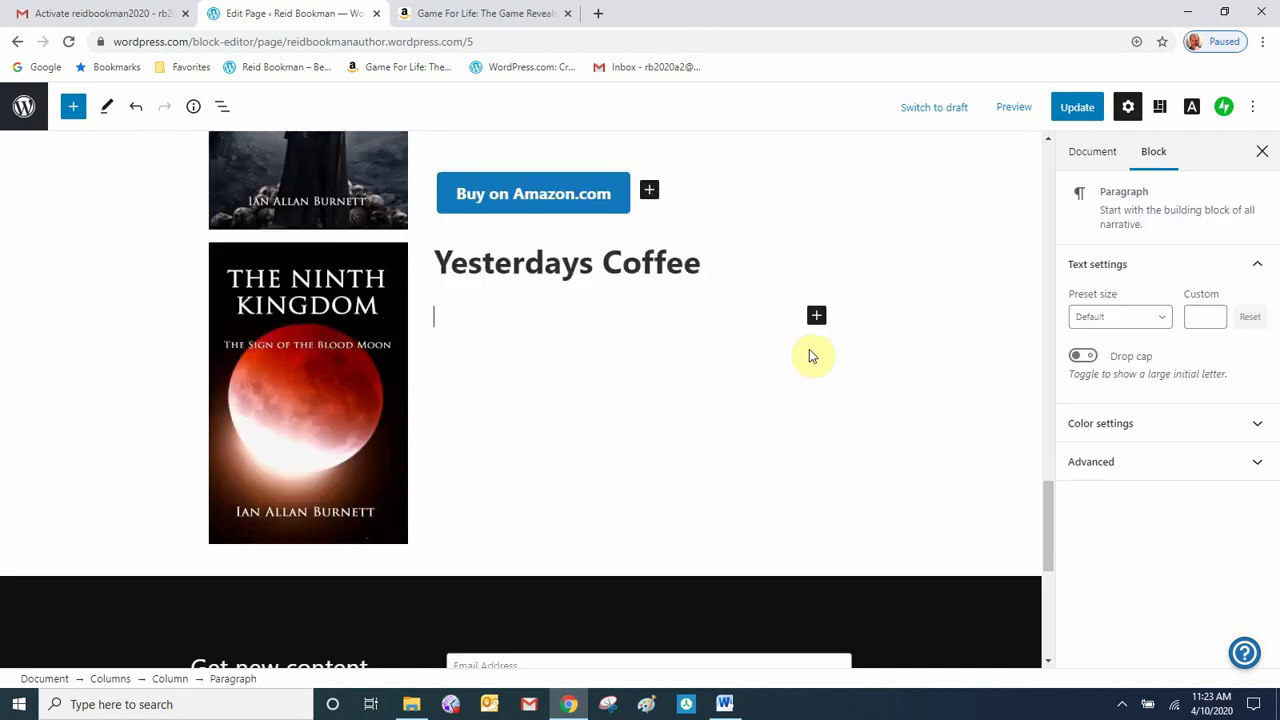
pyautogui.click(816, 318)
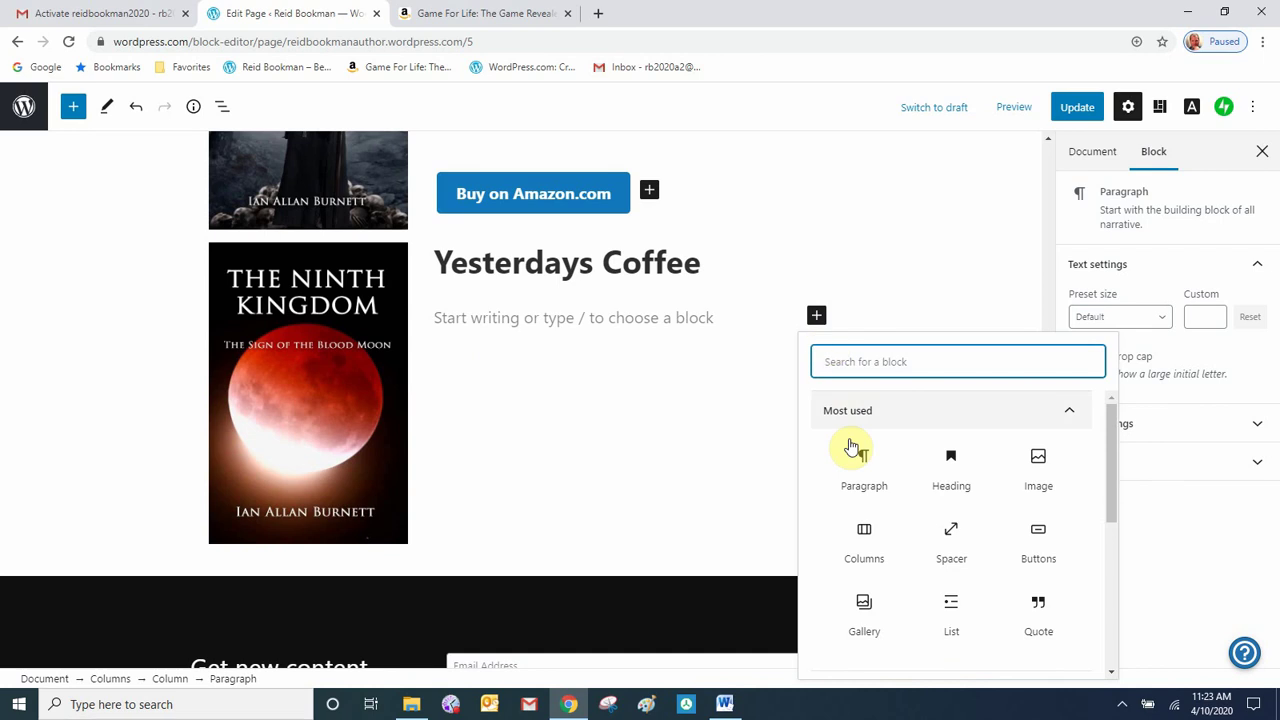
pyautogui.click(866, 480)
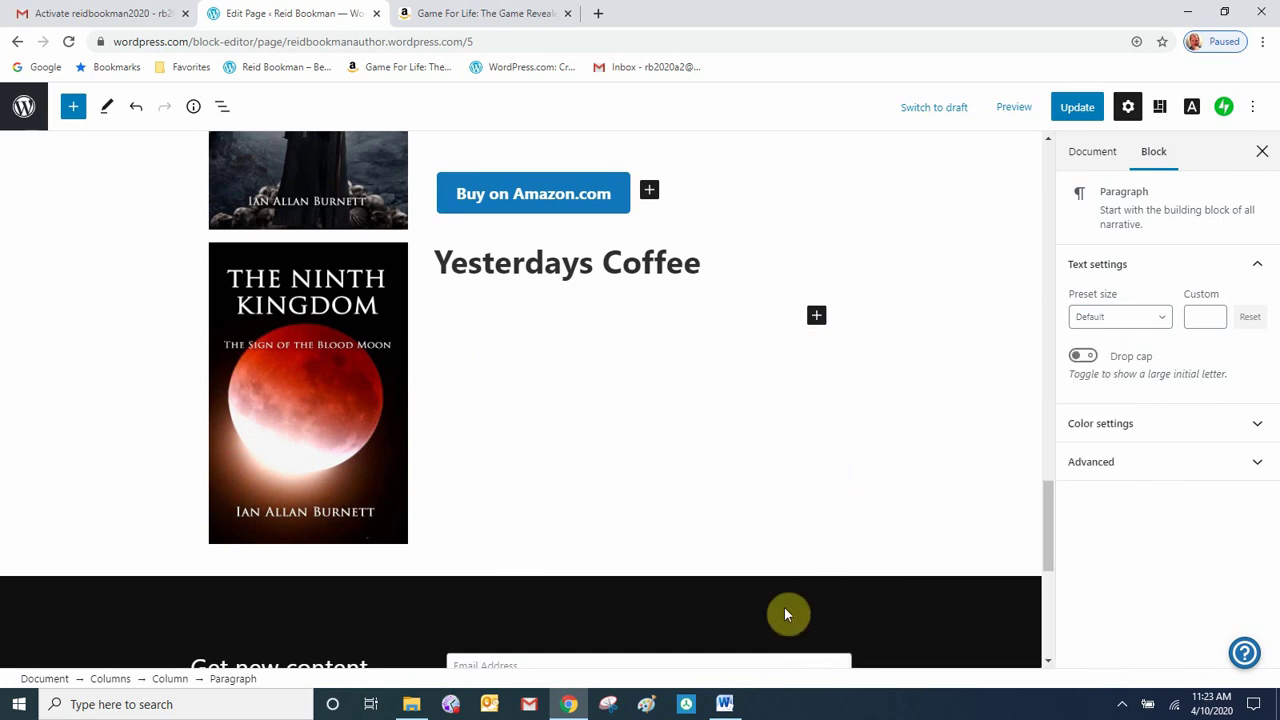
# - Copy the first Lorem Ipsum paragraph from the Word sample text
pyautogui.click(724, 704)
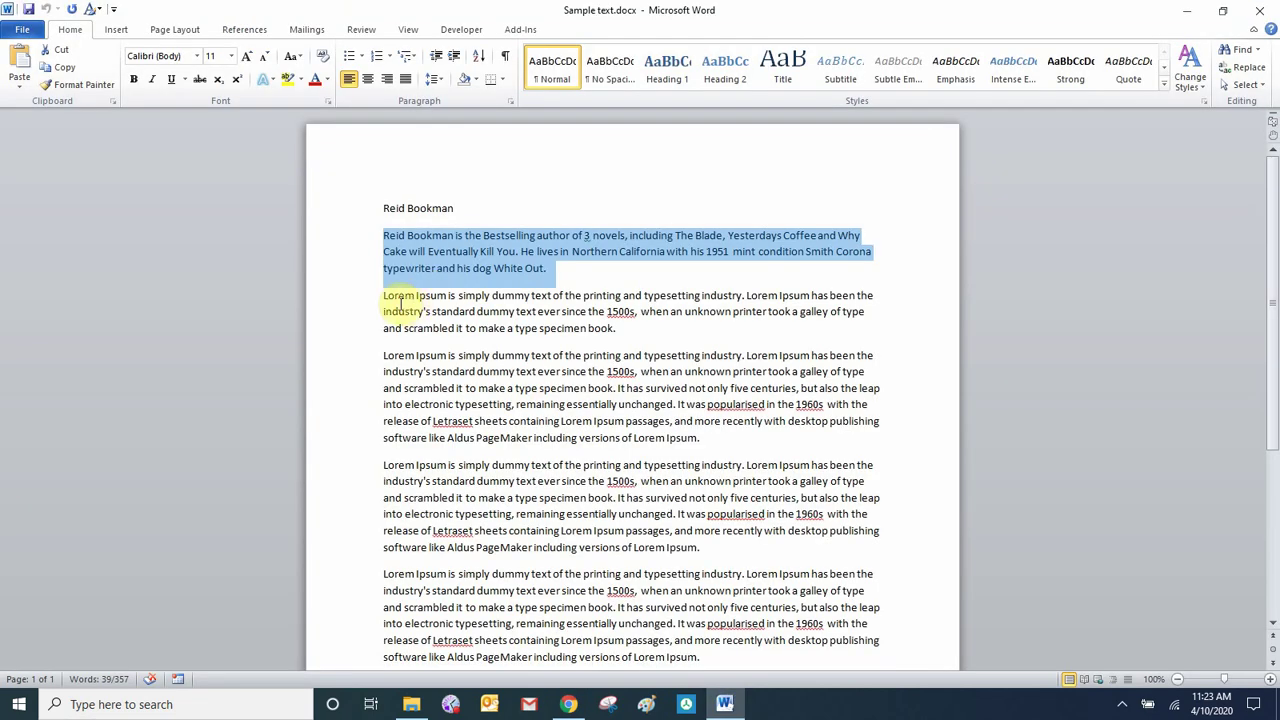
pyautogui.moveTo(371, 295); pyautogui.dragTo(645, 332)
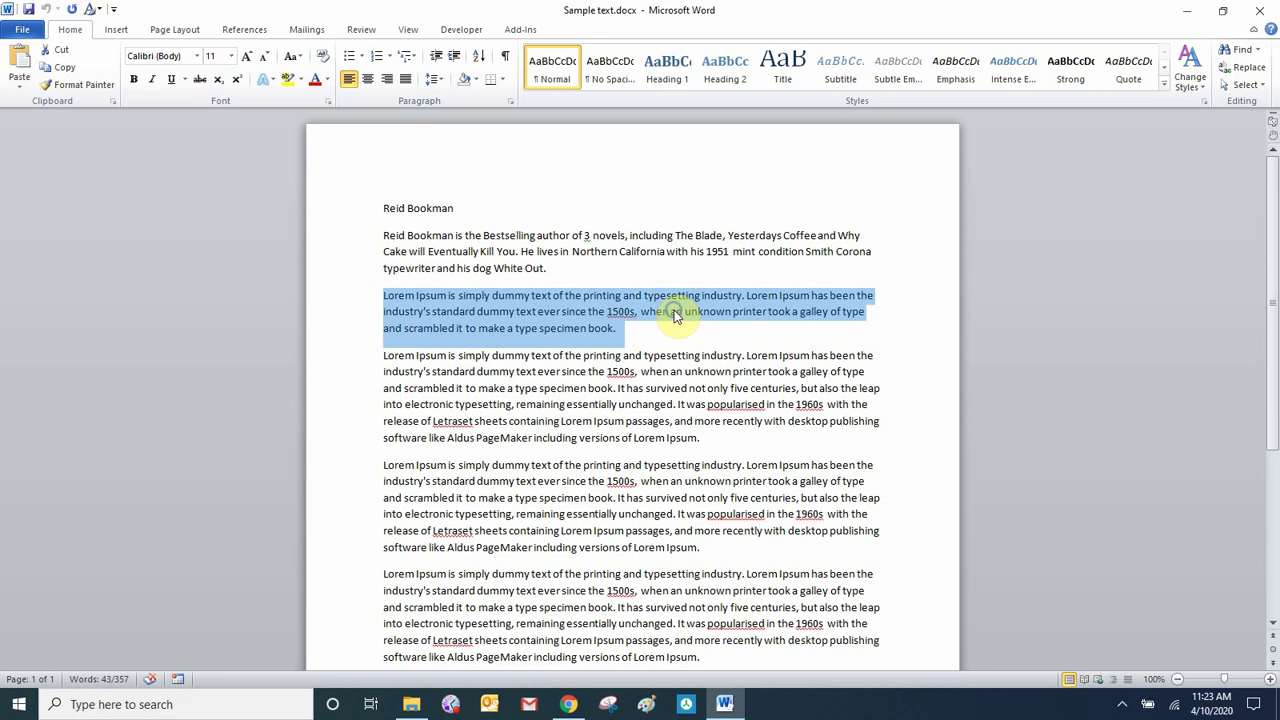
pyautogui.rightClick(672, 308)
pyautogui.click(615, 337)
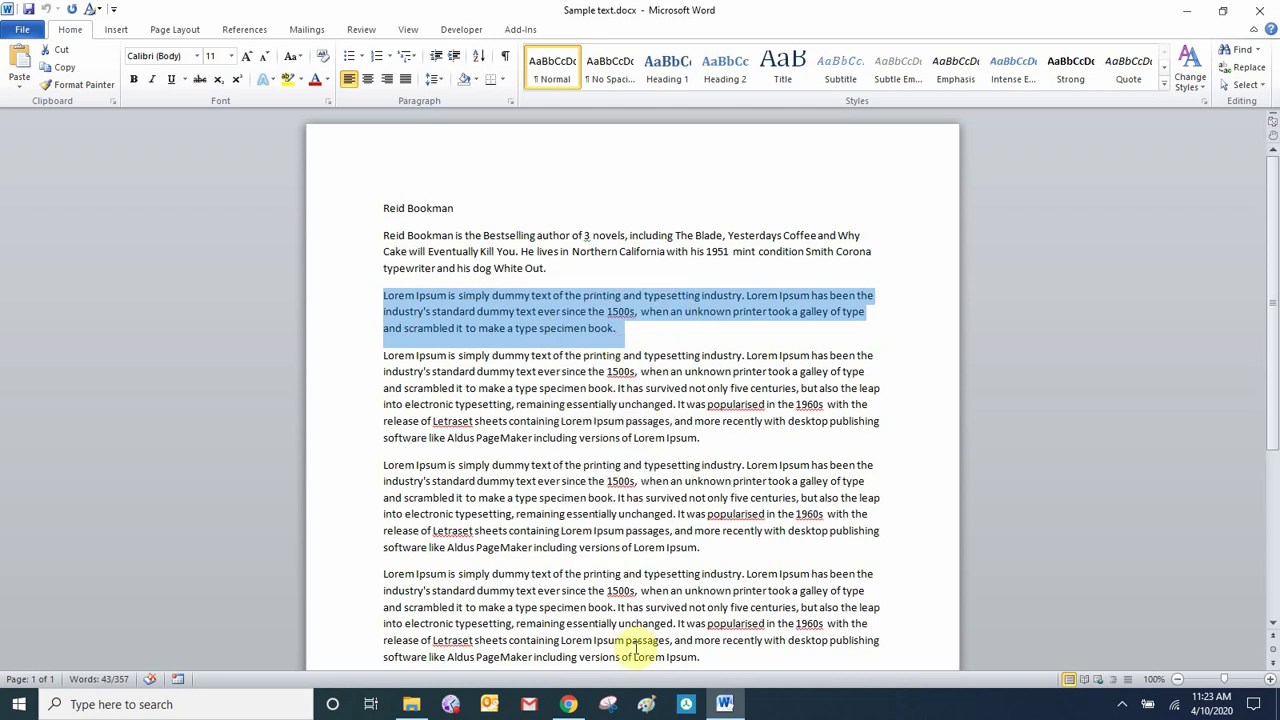
pyautogui.click(568, 704)
pyautogui.rightClick(480, 316)
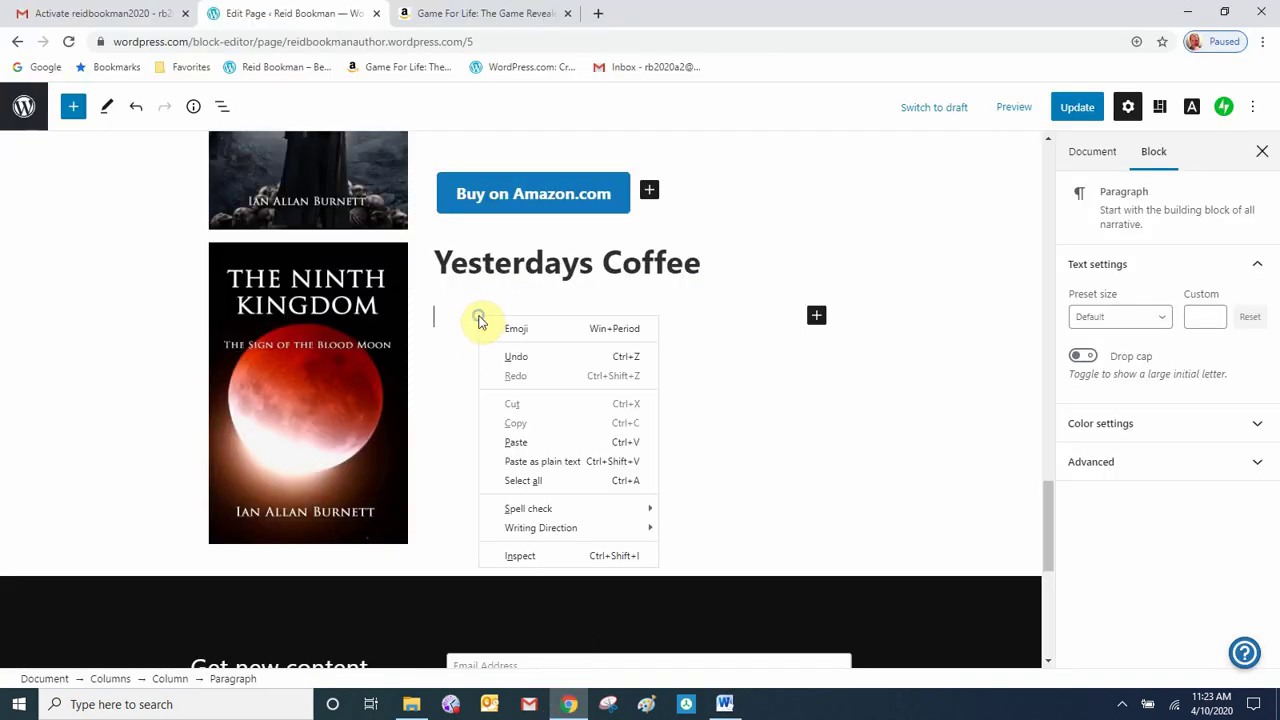
# - Paste the Lorem Ipsum description and add a 'Buy on Amazon.com' button below it
pyautogui.click(523, 441)
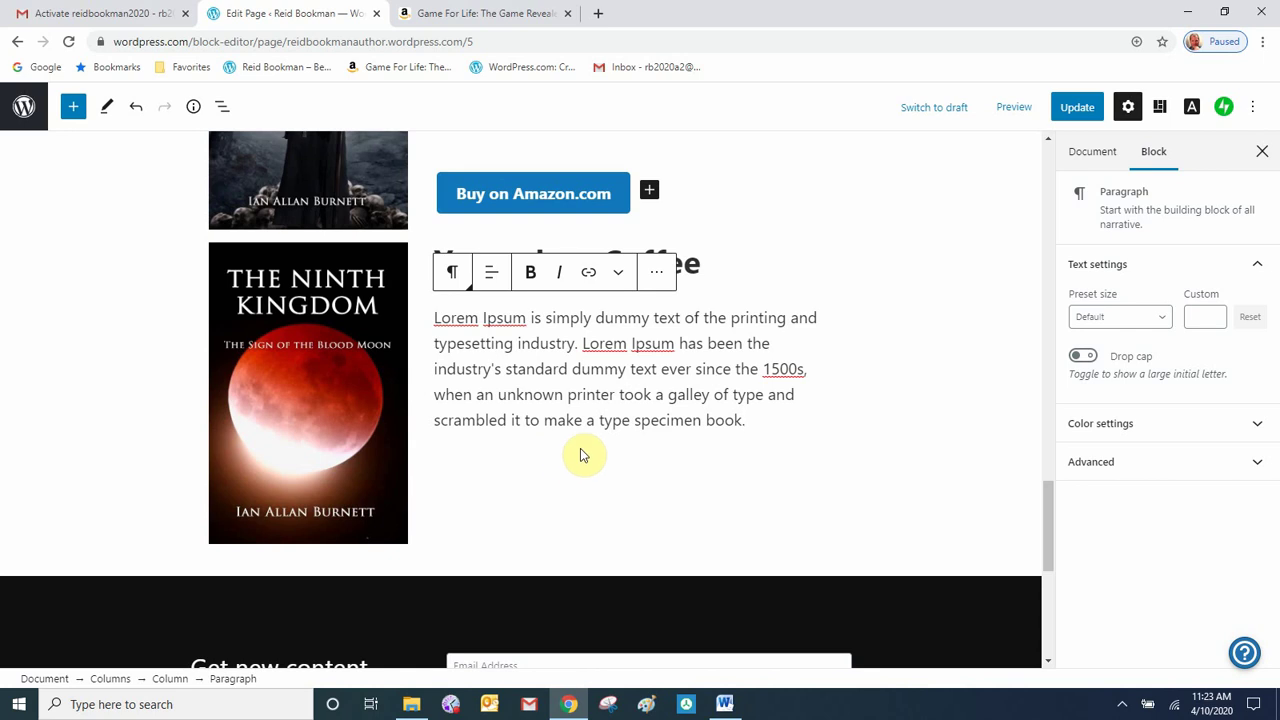
pyautogui.press('Return')
pyautogui.scroll(-2, 583, 455)
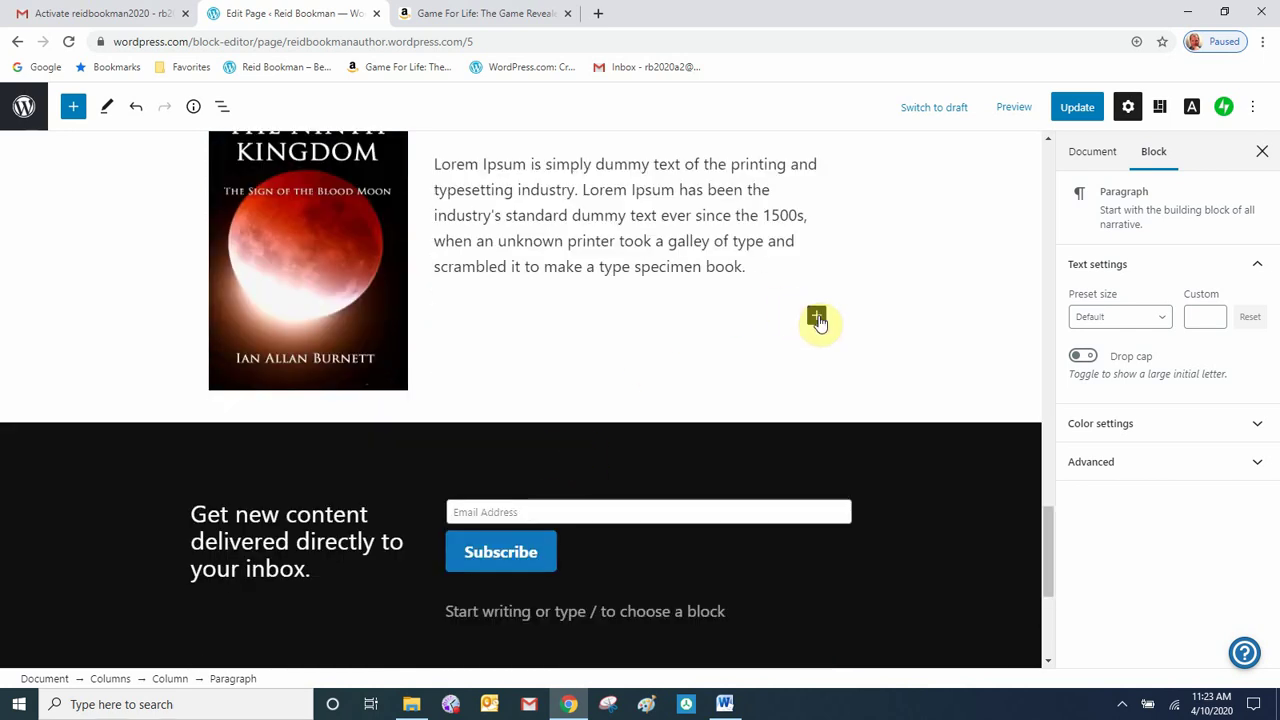
pyautogui.click(817, 318)
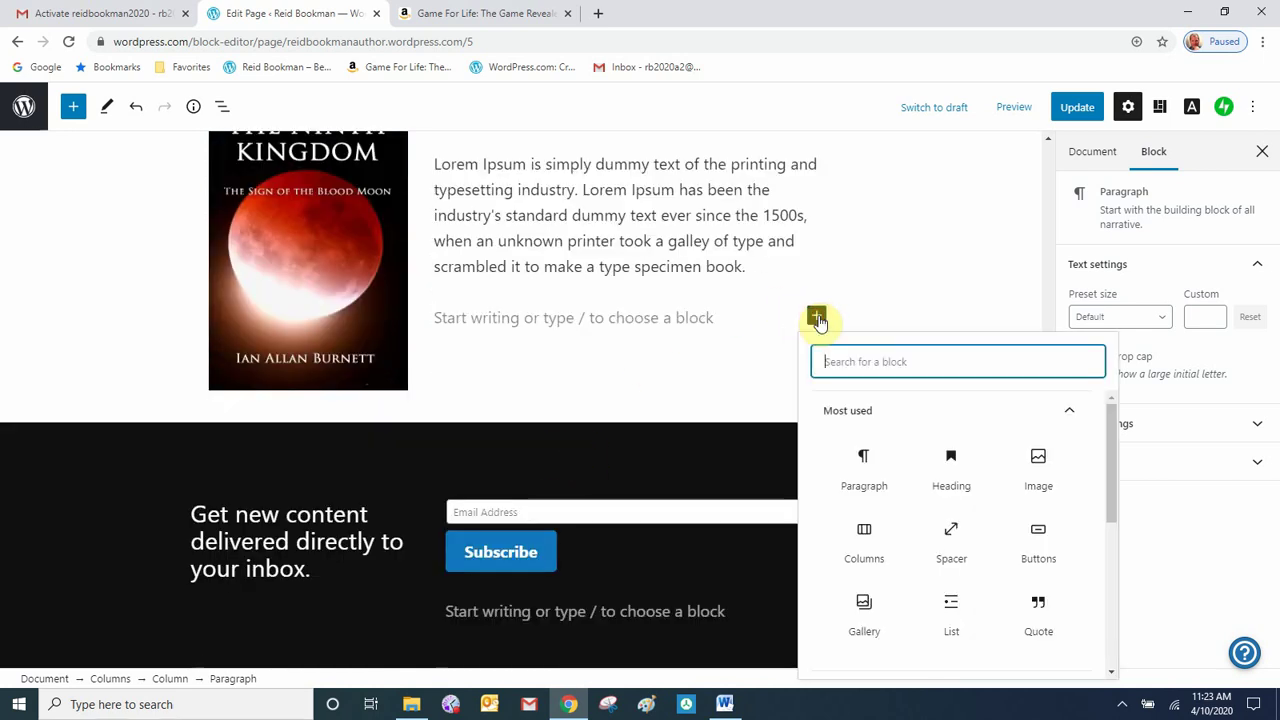
pyautogui.click(1037, 545)
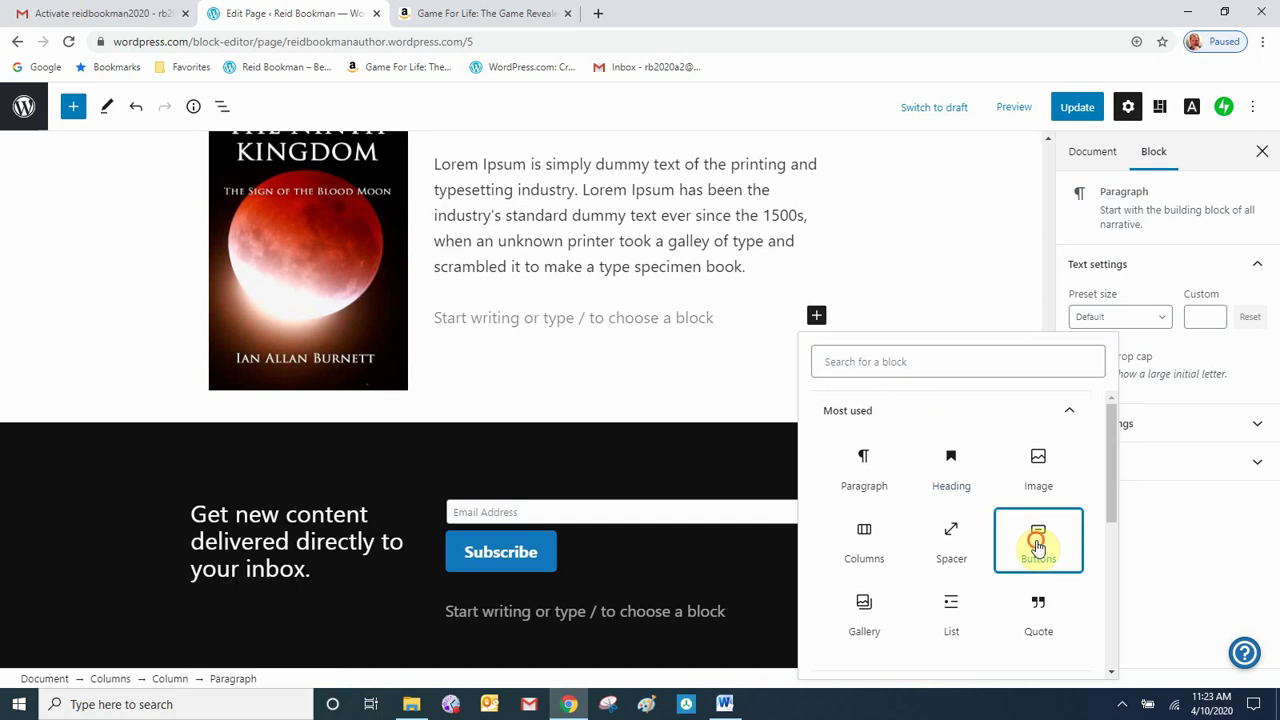
pyautogui.click(456, 352)
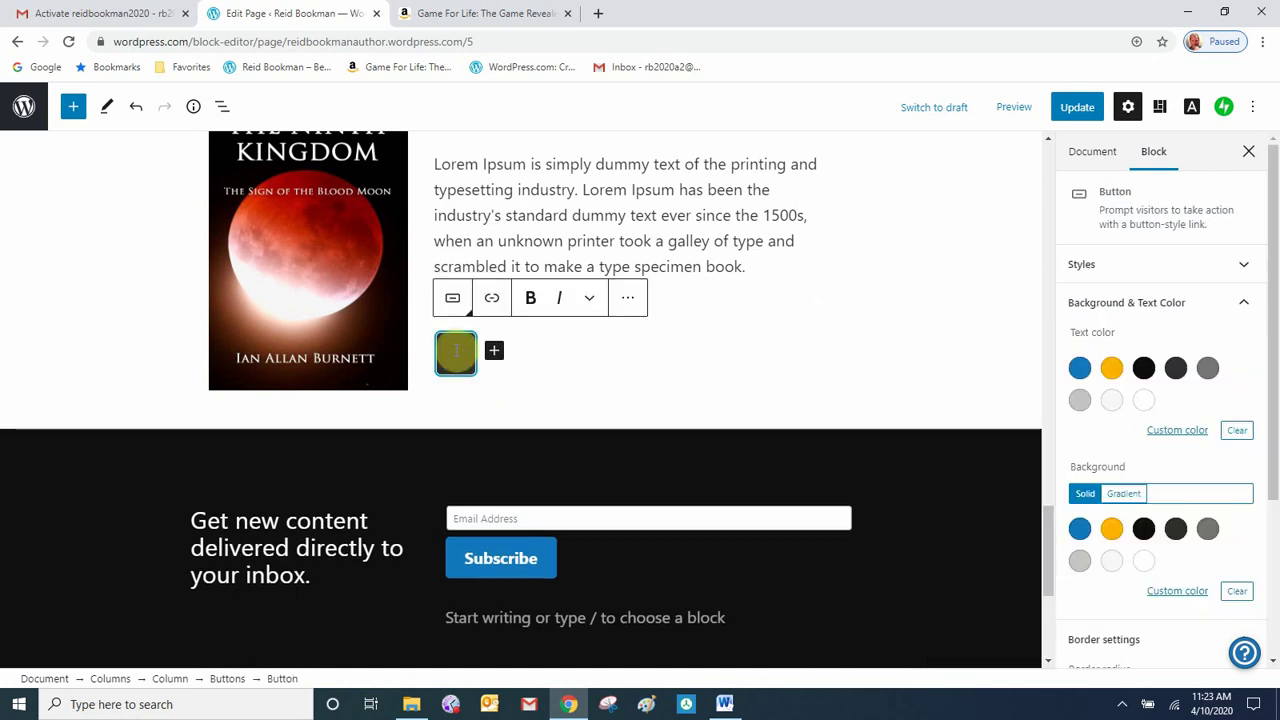
pyautogui.write('Buy on')
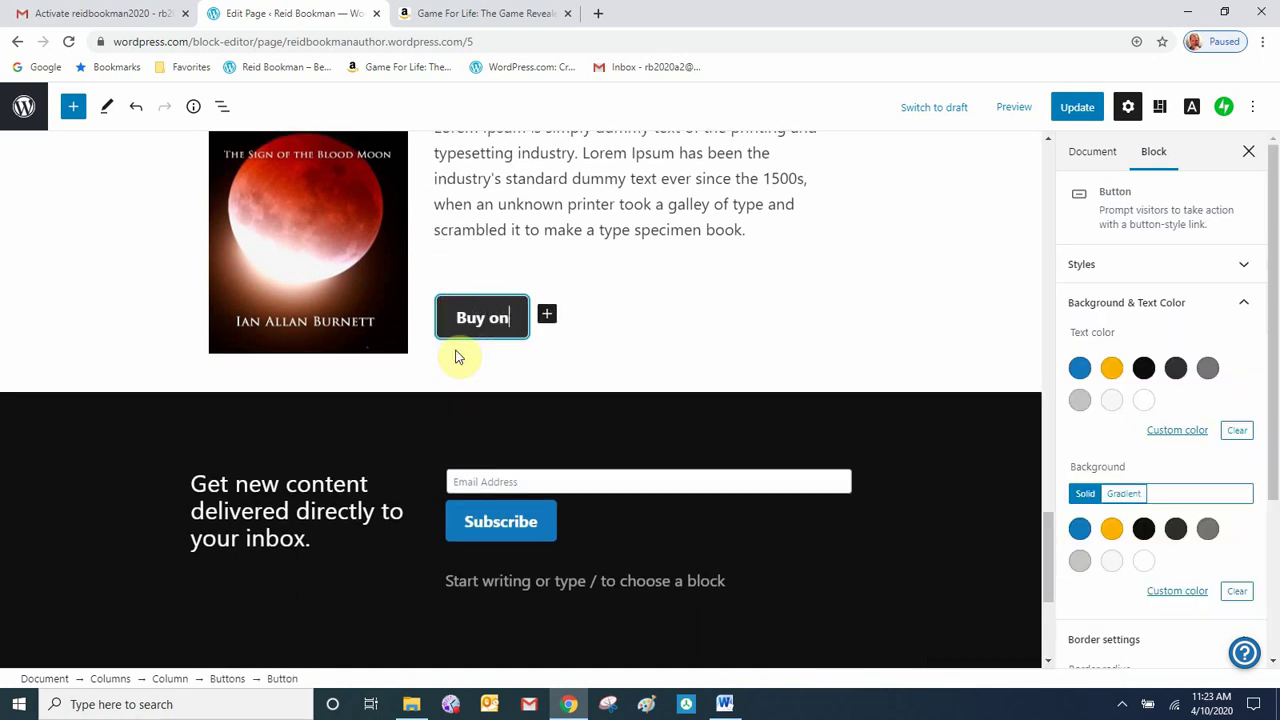
pyautogui.hotkey('ctrl', 'v')
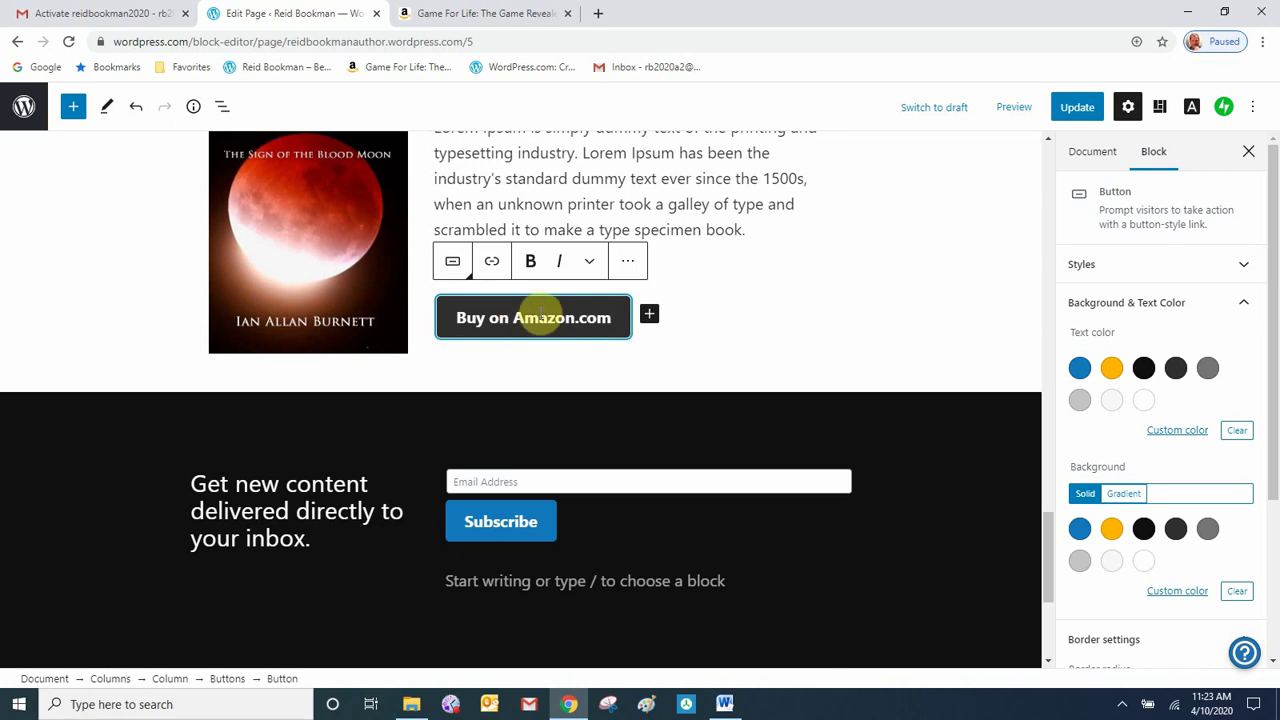
# - Copy the Game For Life Amazon page address for the button's link
pyautogui.click(492, 264)
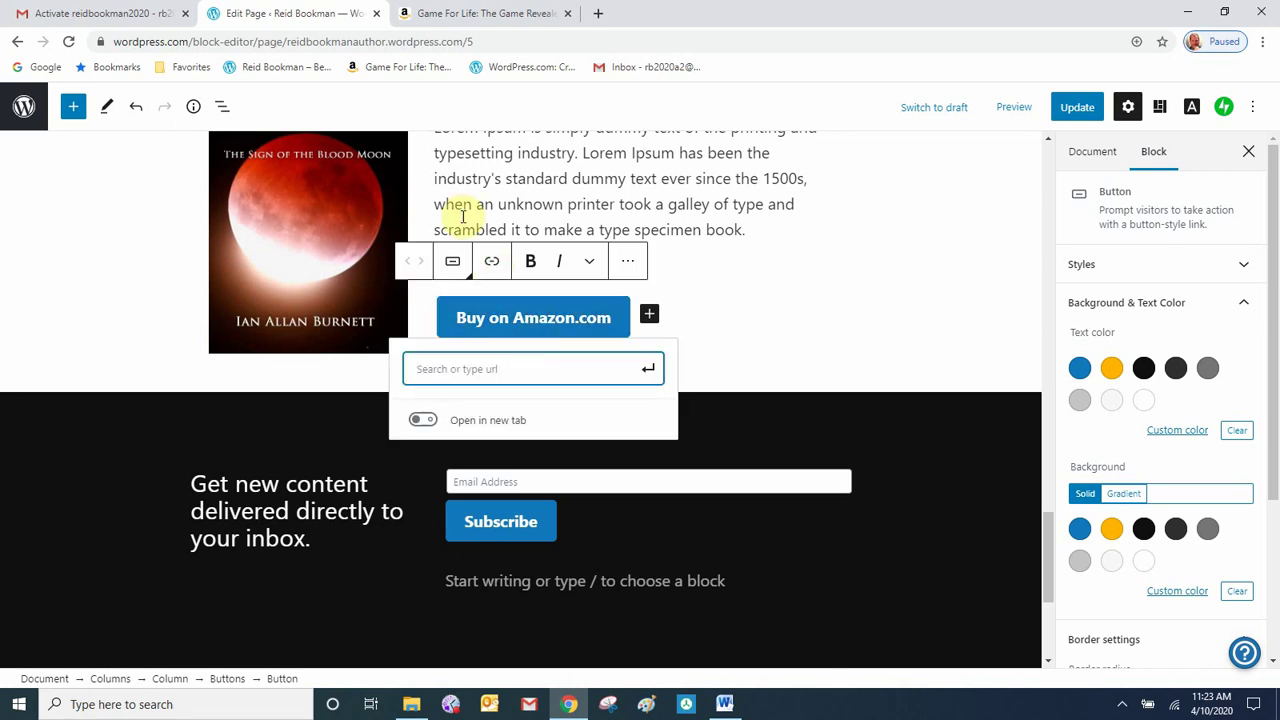
pyautogui.click(487, 14)
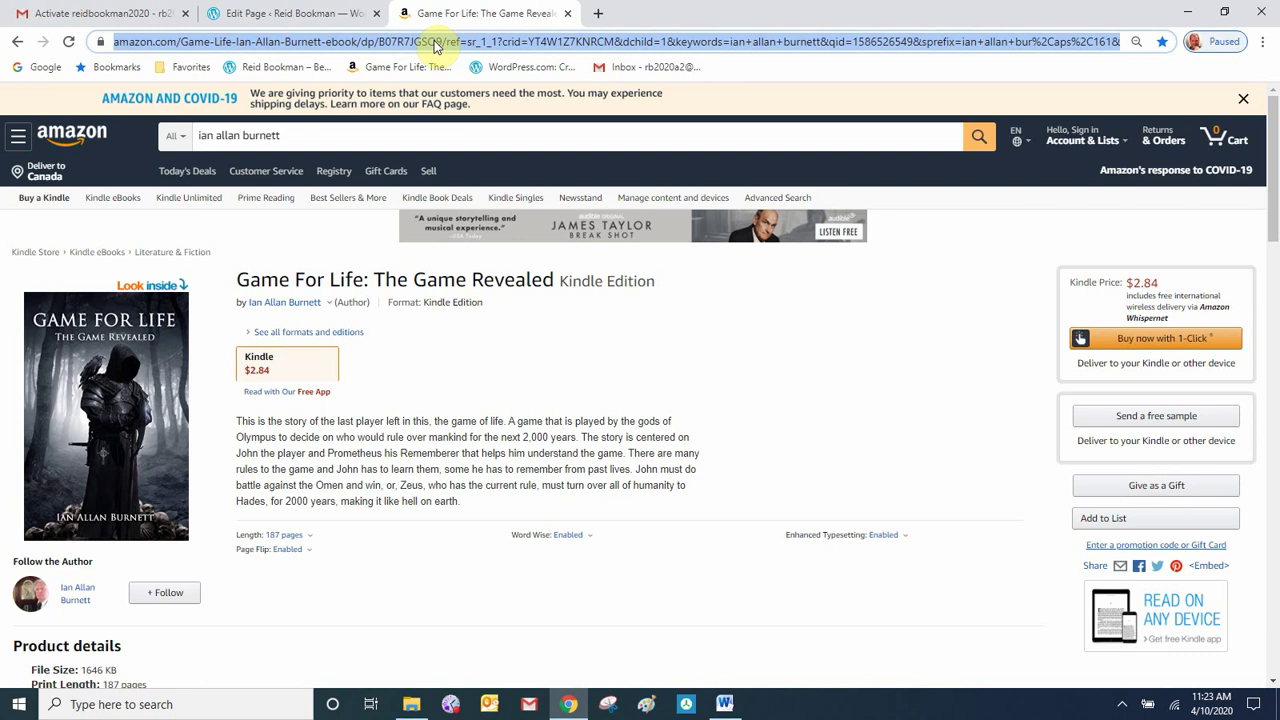
pyautogui.rightClick(434, 46)
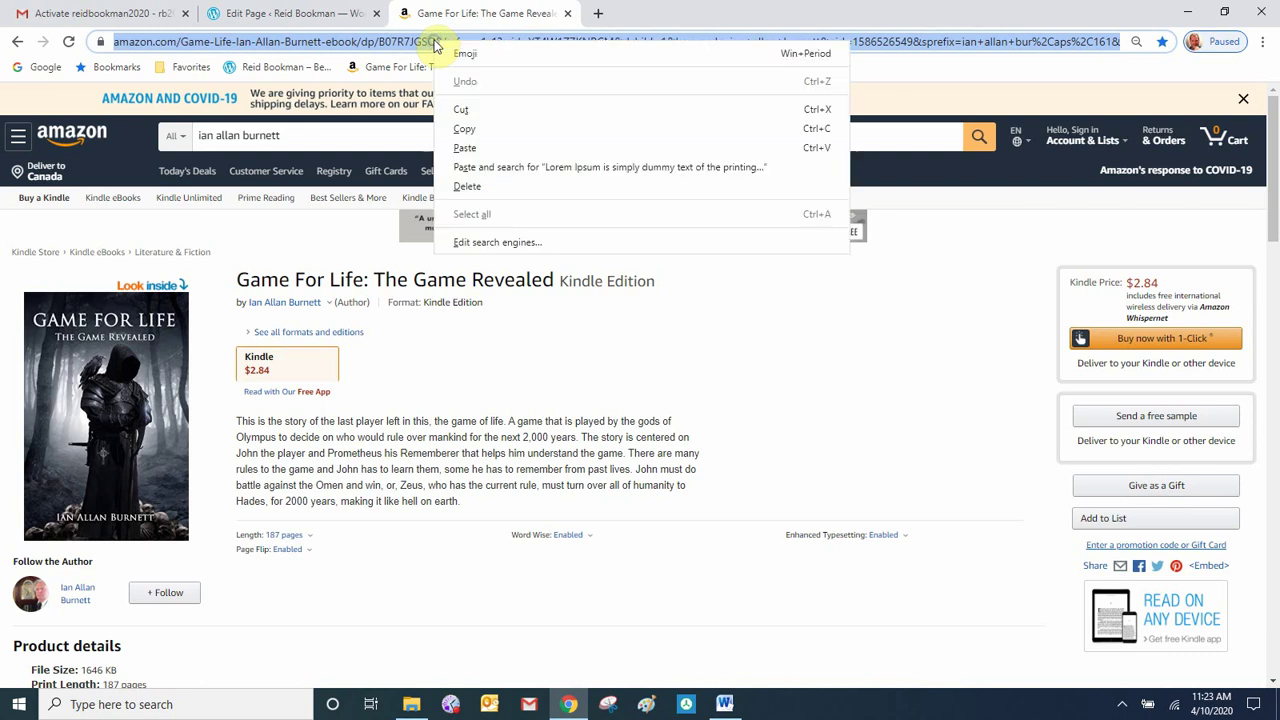
pyautogui.click(466, 128)
pyautogui.click(320, 14)
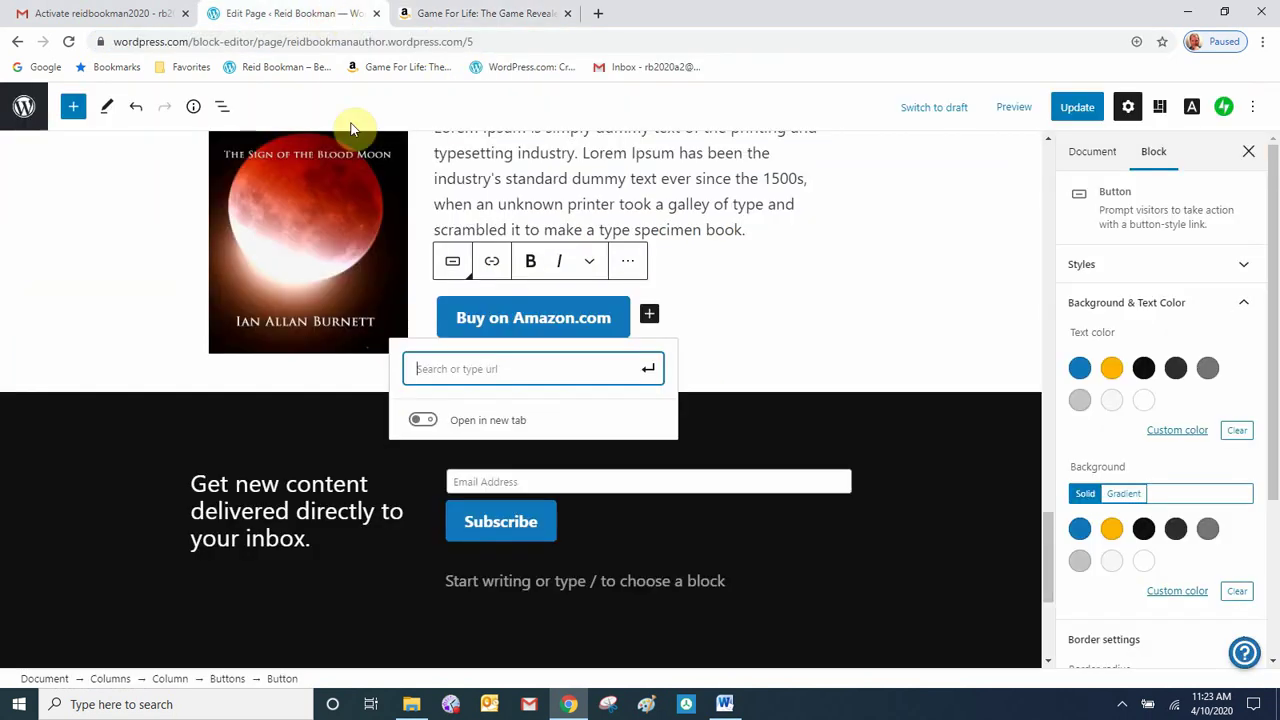
# - Link the button to the Game For Life Amazon page address
pyautogui.rightClick(475, 372)
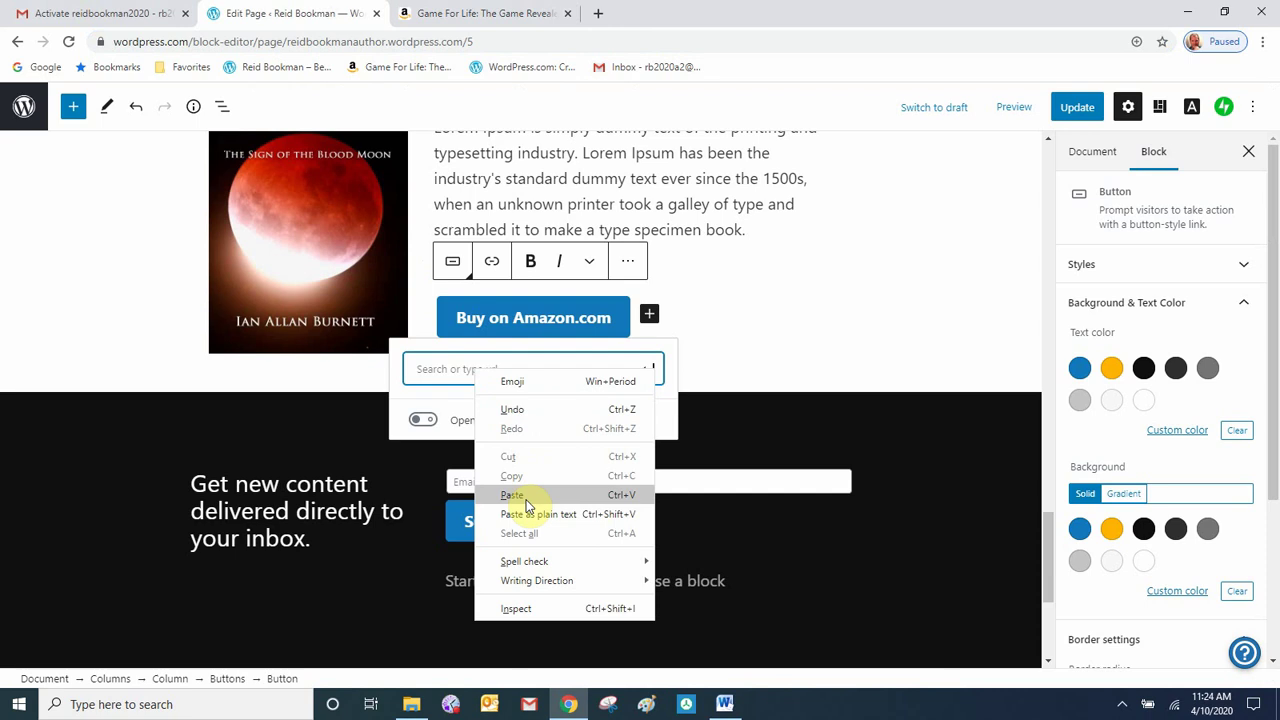
pyautogui.click(514, 491)
pyautogui.click(651, 370)
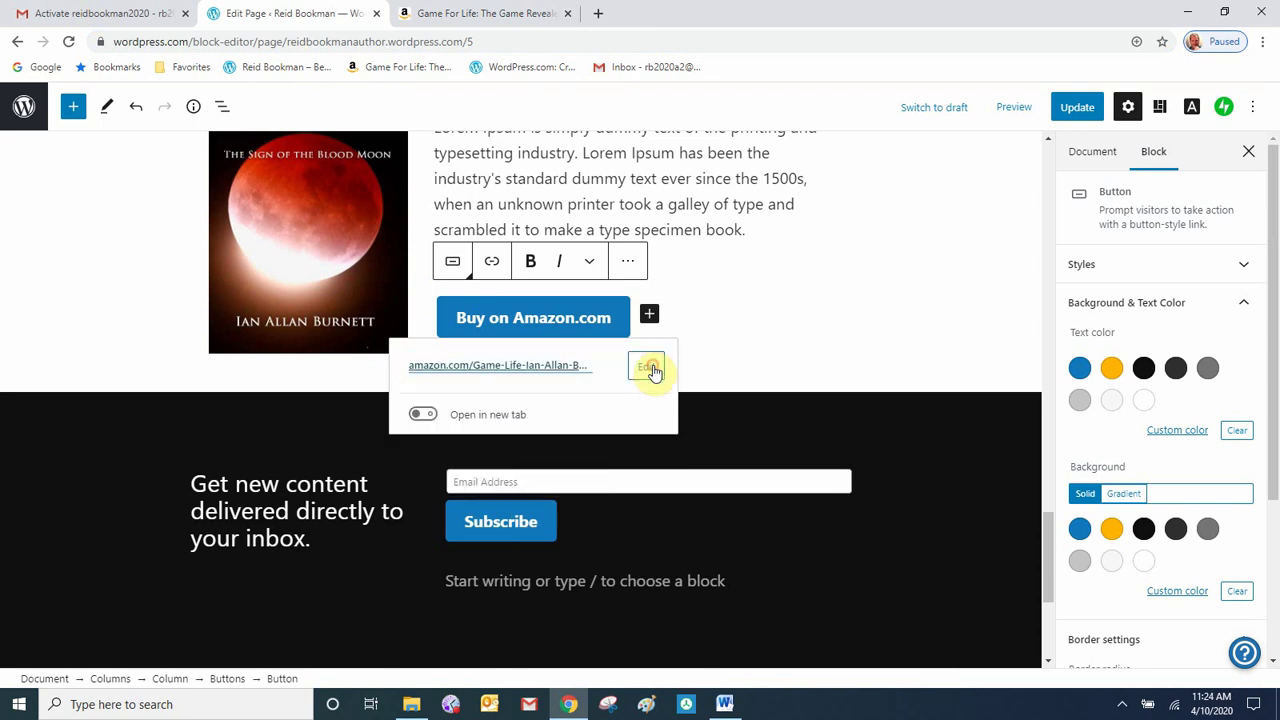
pyautogui.click(734, 347)
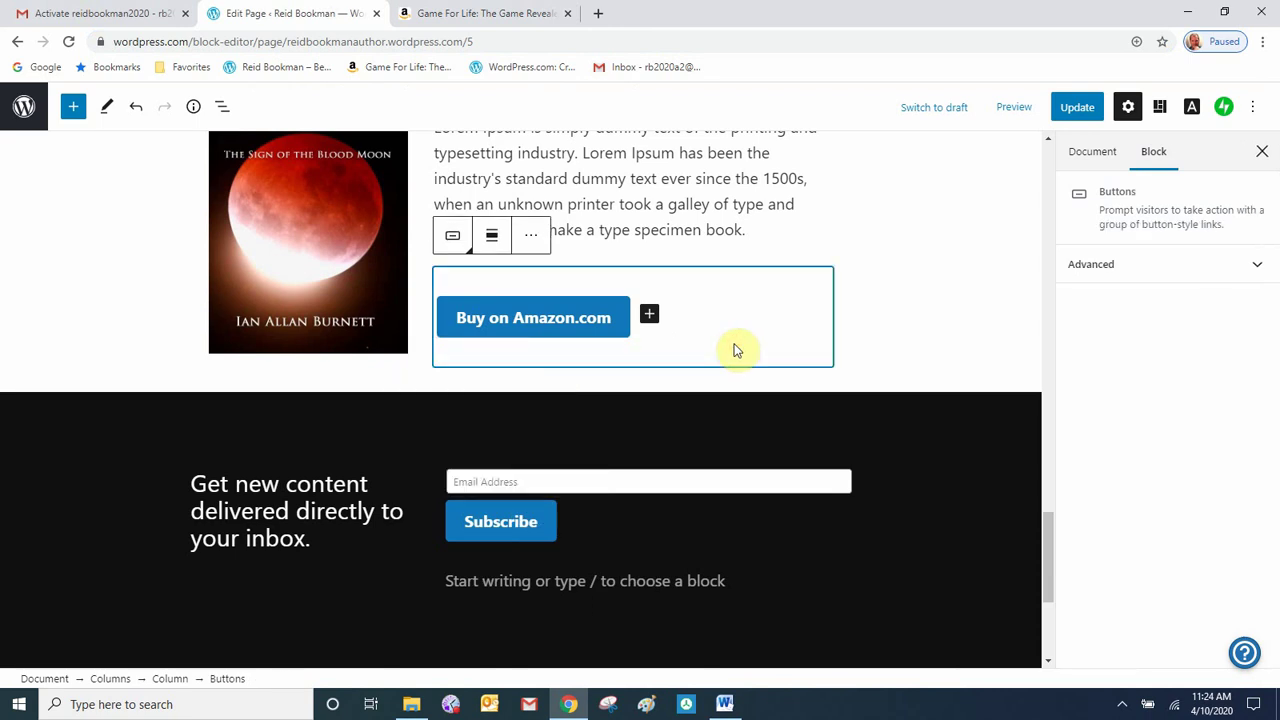
# - Check The Blade row's description, cover and two-column section above it
pyautogui.scroll(2, 880, 317)
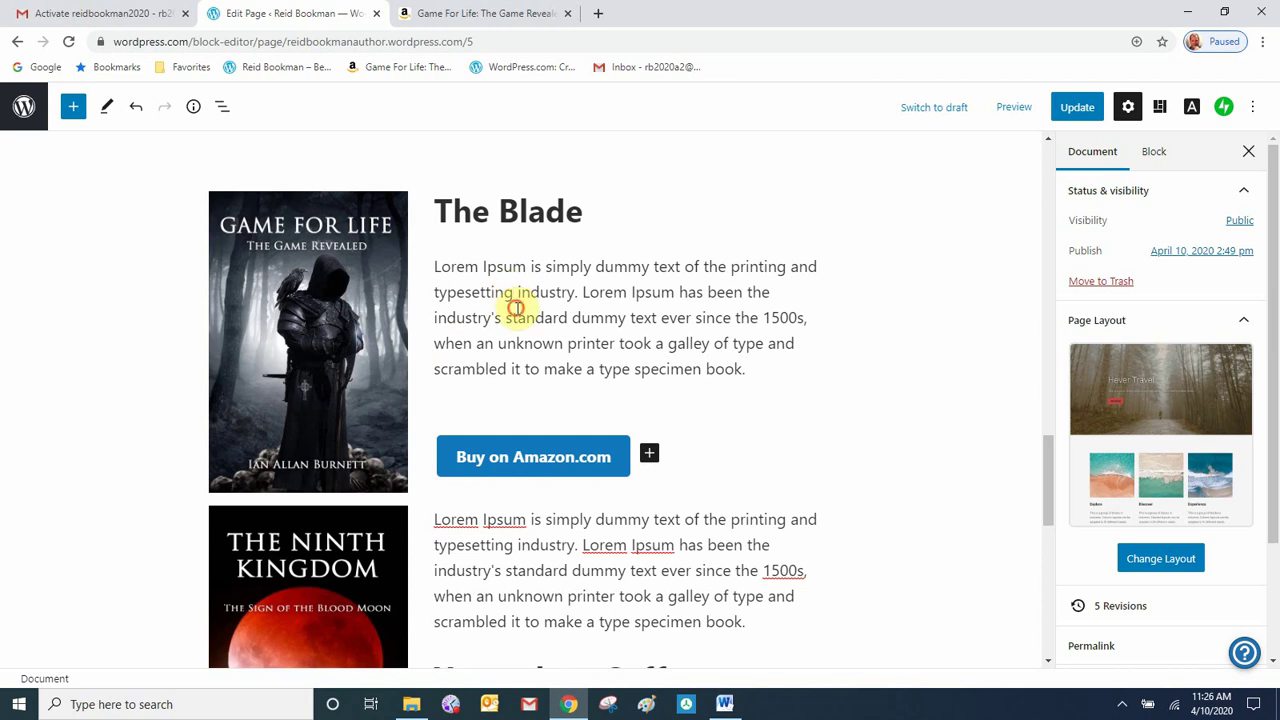
pyautogui.click(516, 308)
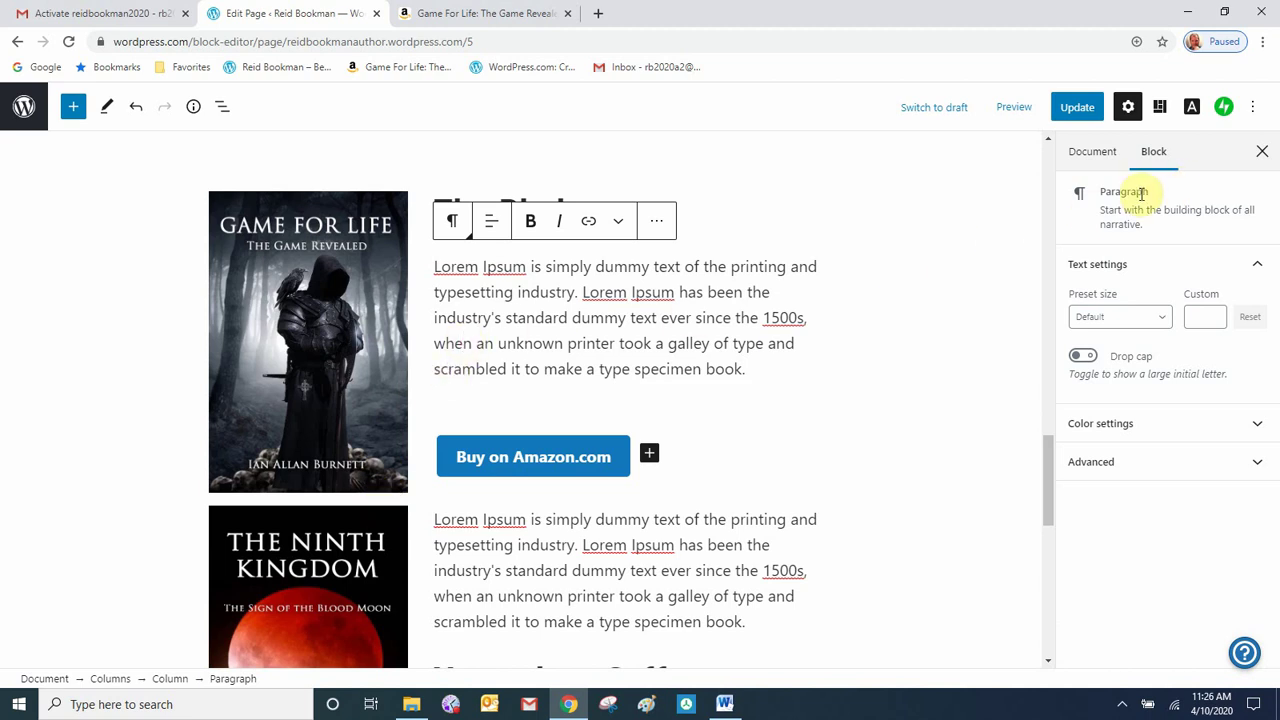
pyautogui.click(339, 419)
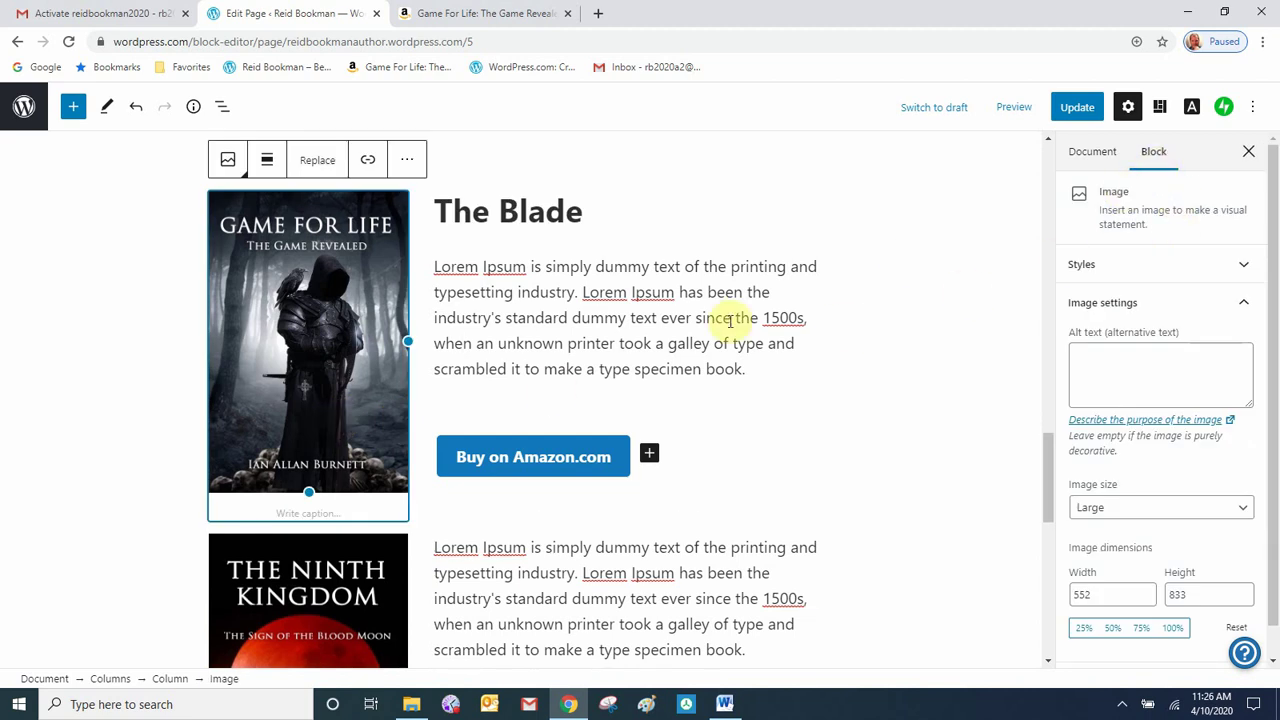
pyautogui.click(420, 397)
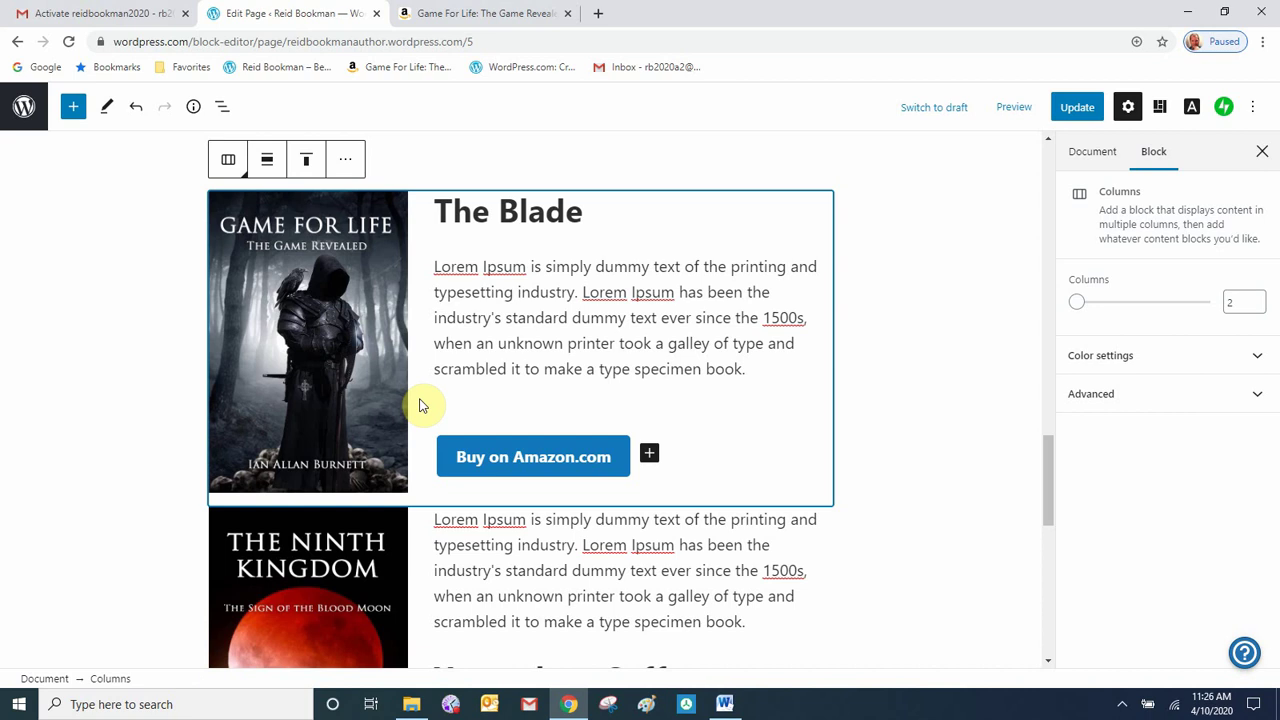
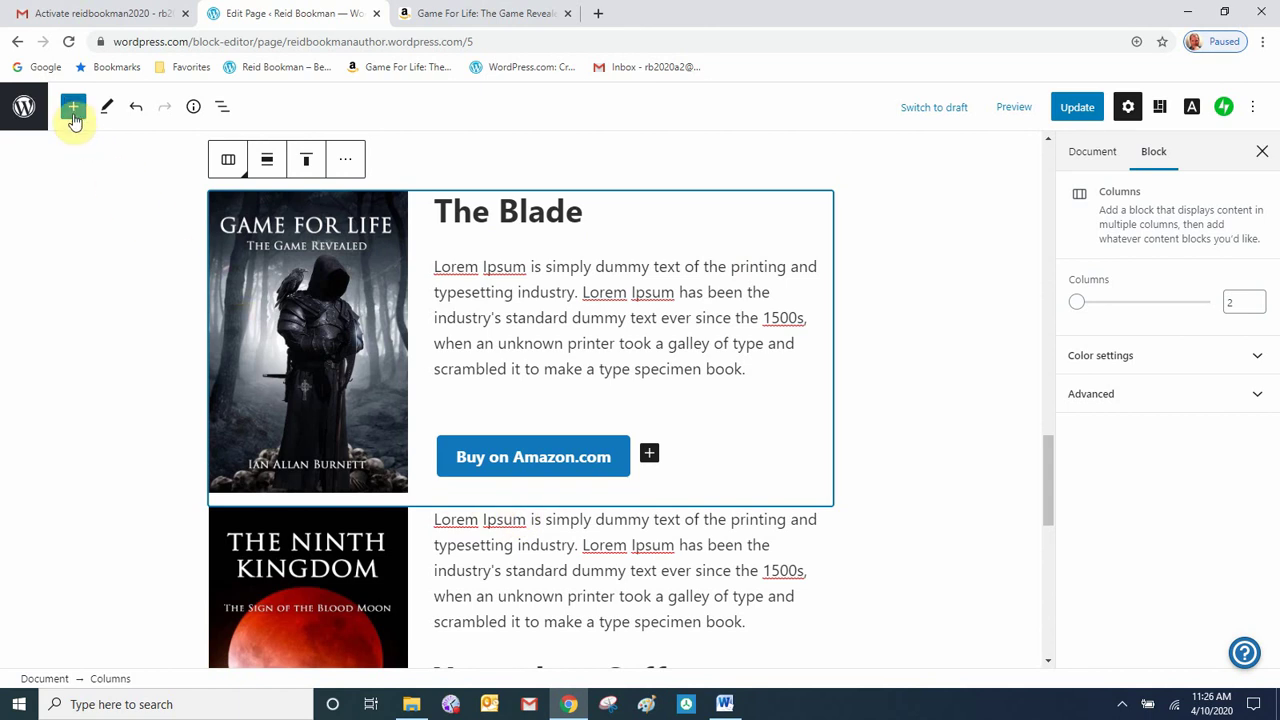
# - Insert a 100-pixel Spacer below The Blade columns, update the page, and view it live
pyautogui.click(73, 110)
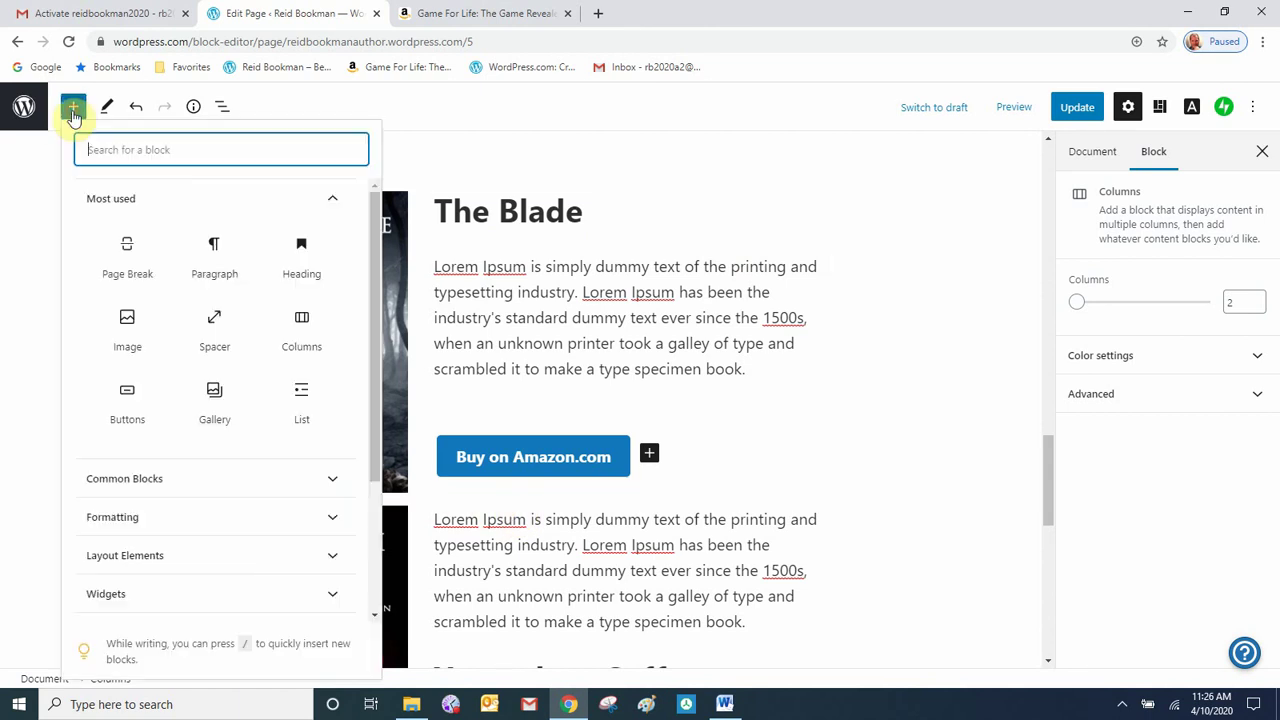
pyautogui.click(232, 340)
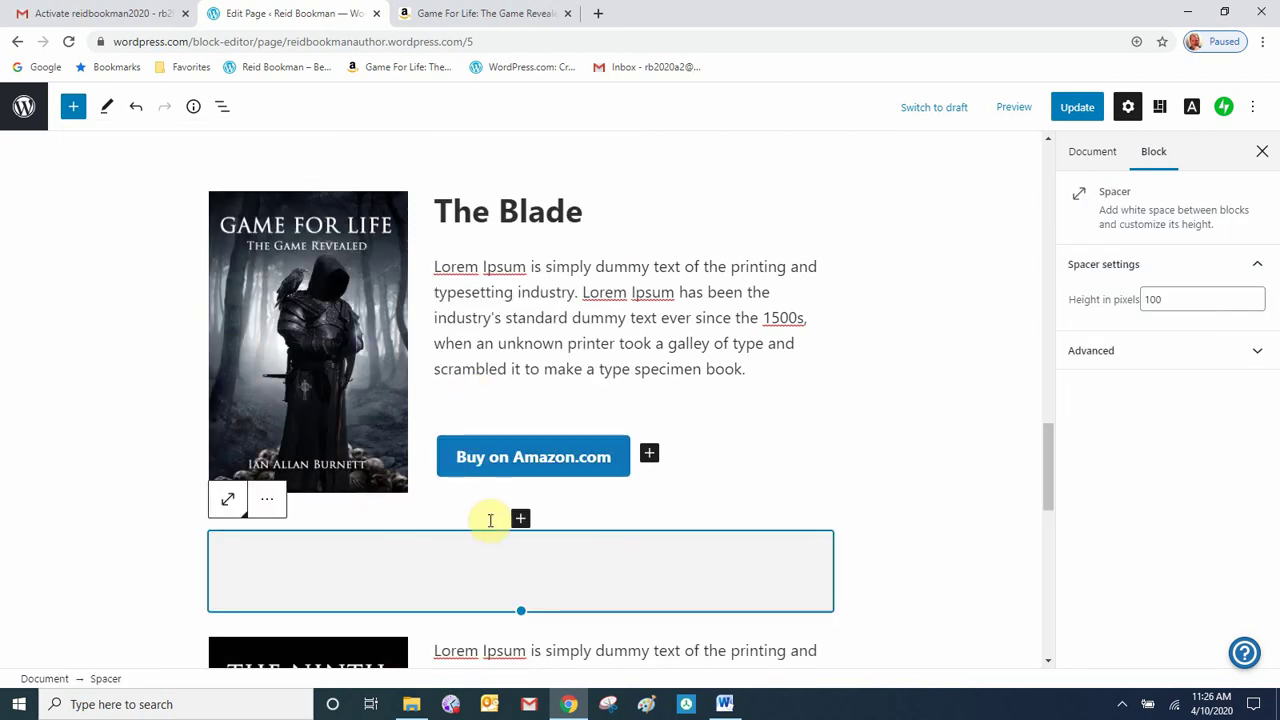
pyautogui.scroll(-2, 491, 520)
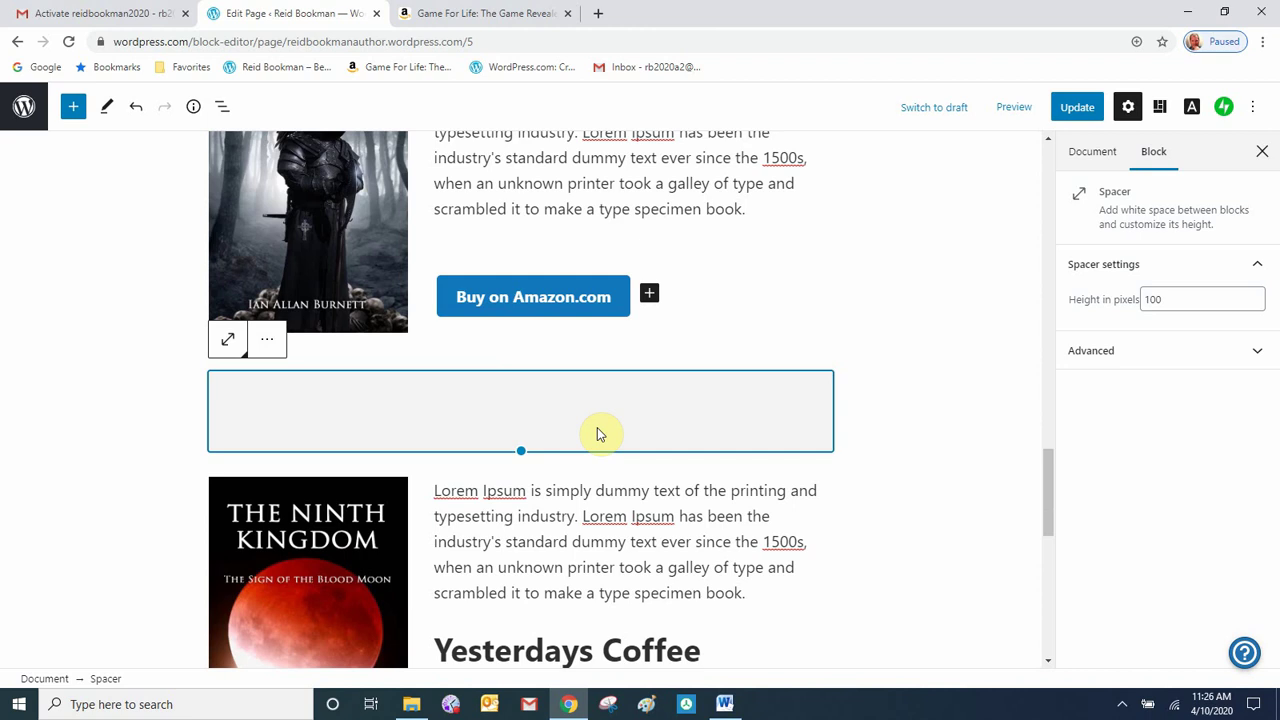
pyautogui.scroll(-2, 597, 434)
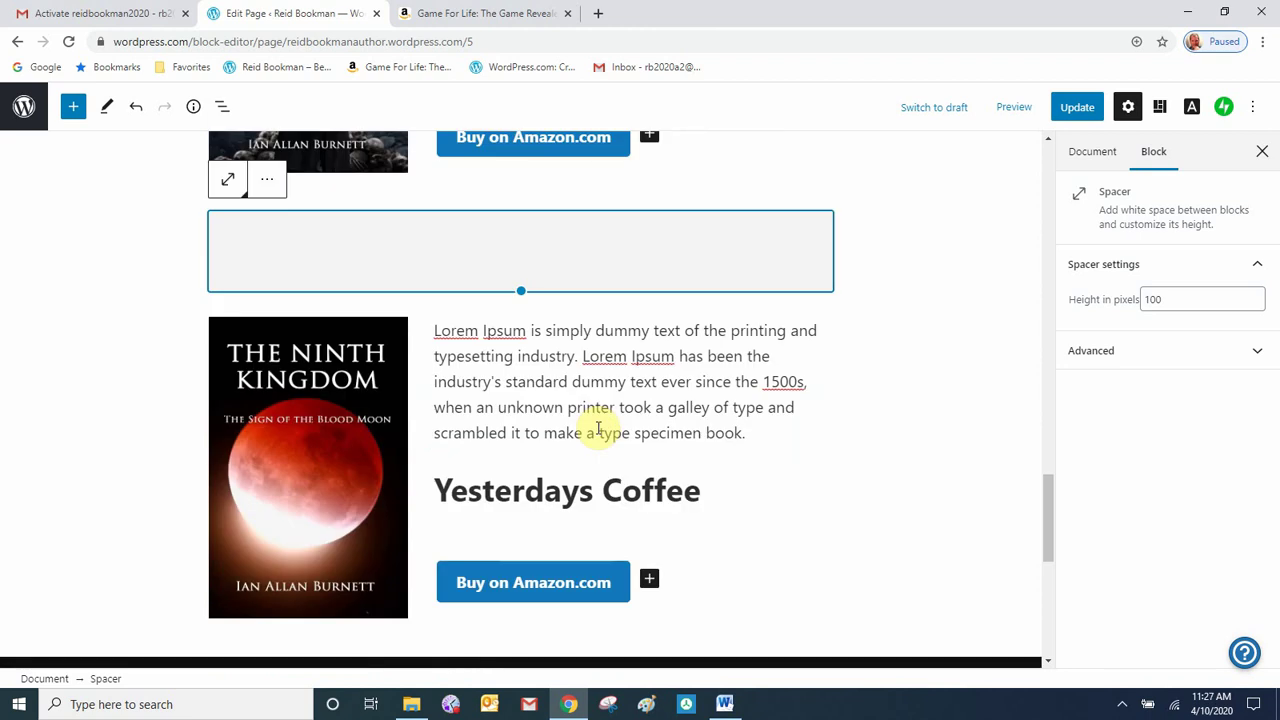
pyautogui.click(1078, 107)
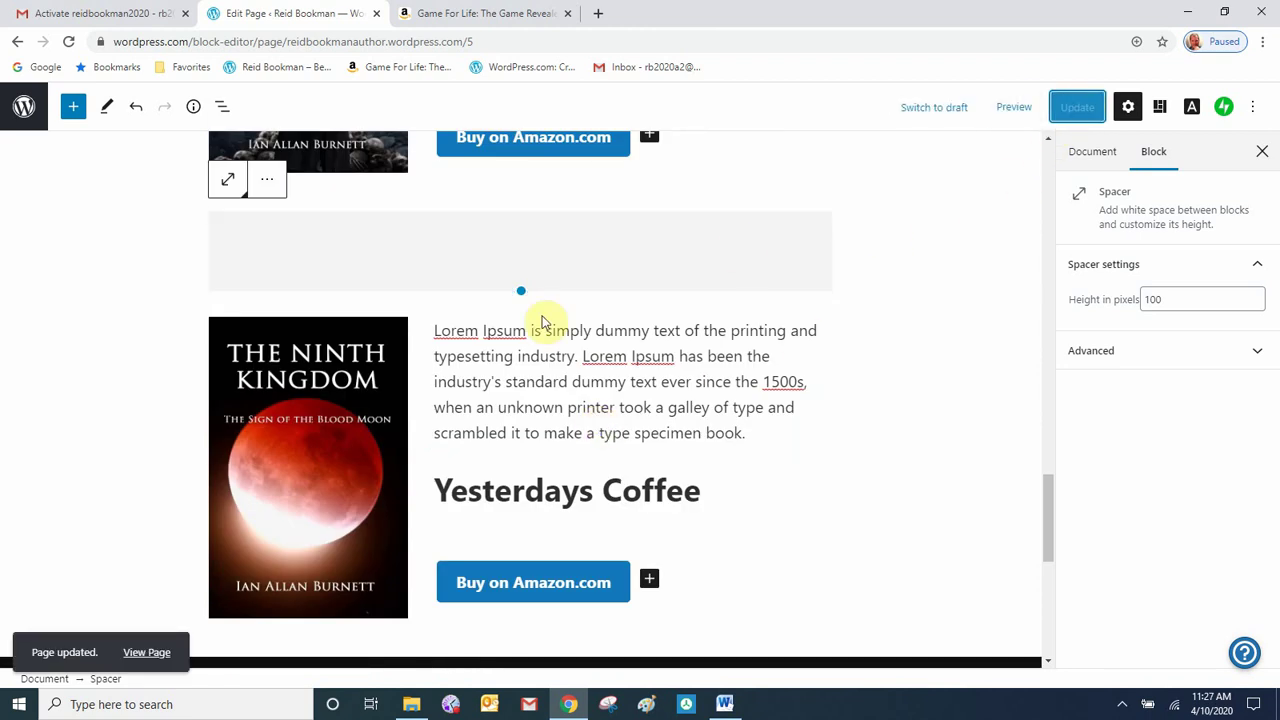
pyautogui.click(150, 653)
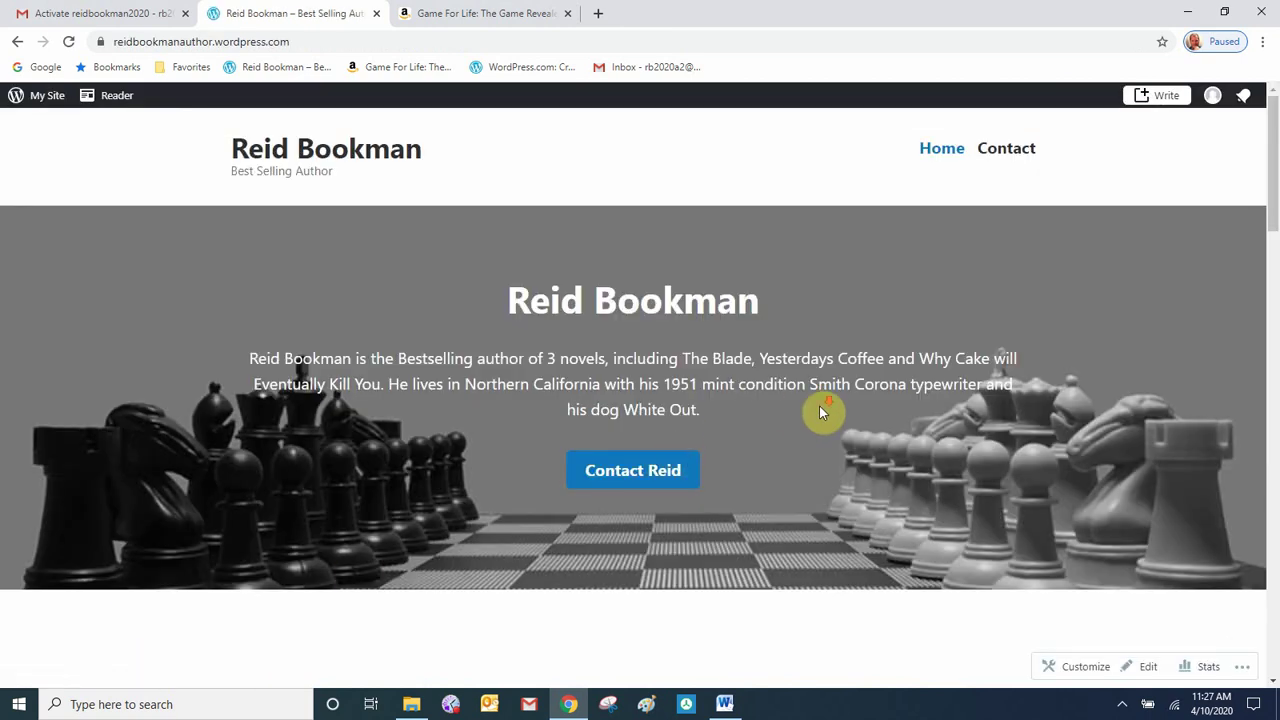
# - Scroll the live homepage to confirm the new gap between book sections, then go to Contact
pyautogui.scroll(-7, 819, 410)
pyautogui.scroll(-2, 821, 410)
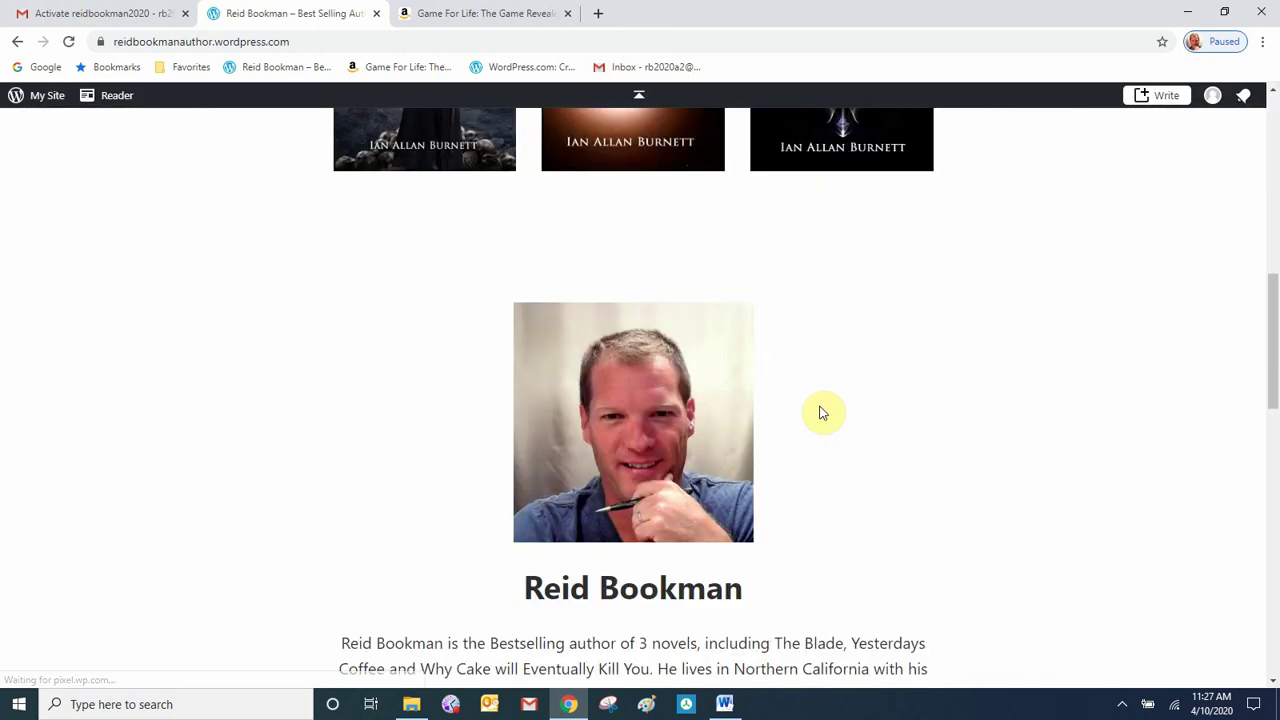
pyautogui.scroll(-3, 821, 410)
pyautogui.scroll(-6, 821, 411)
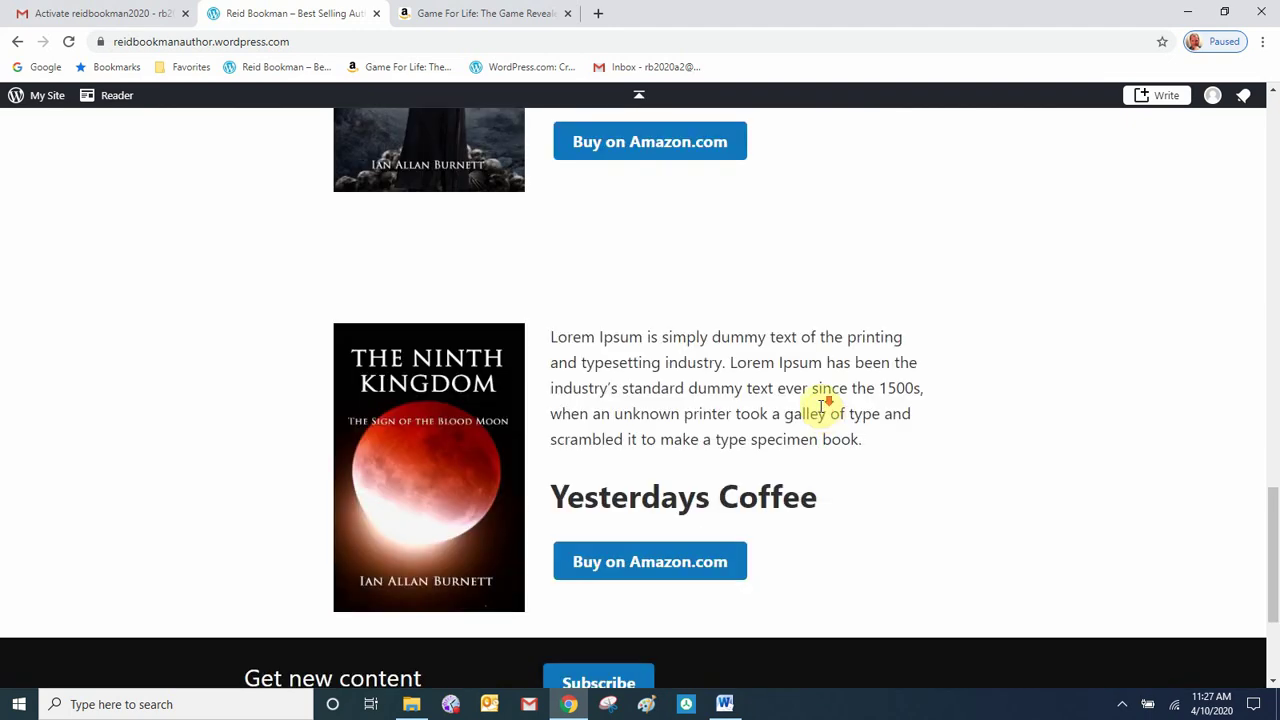
pyautogui.scroll(-2, 821, 411)
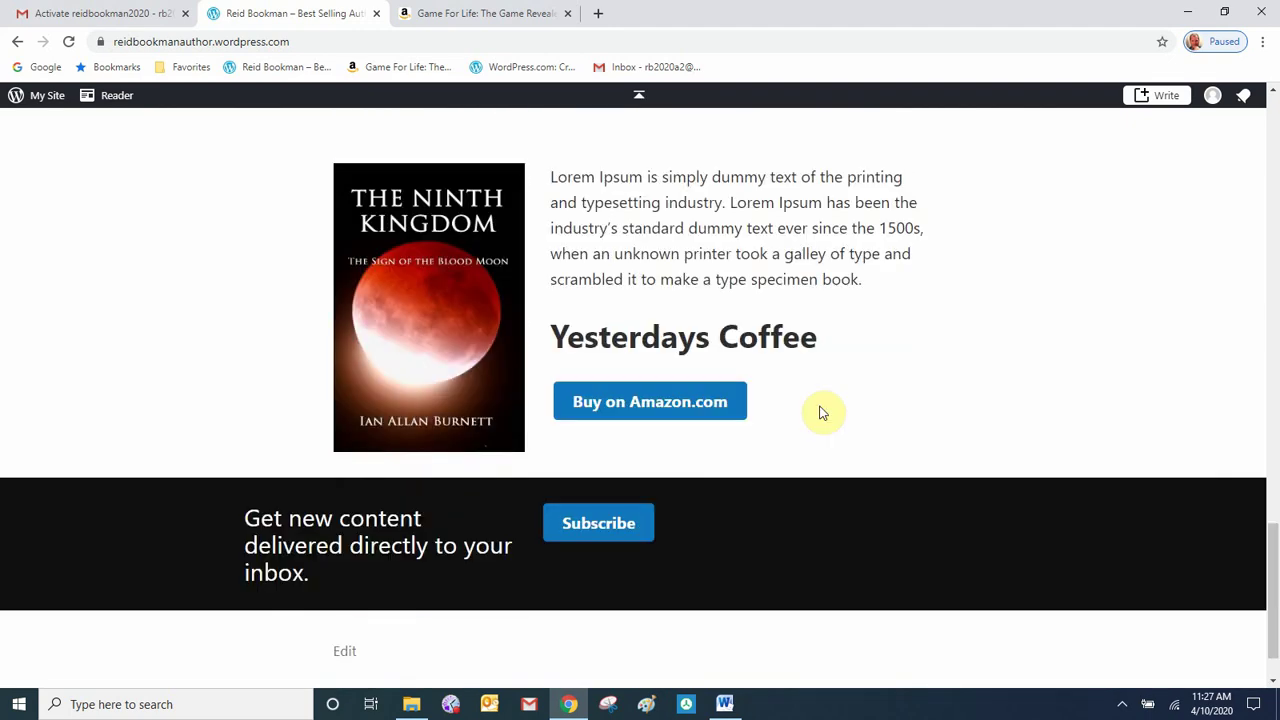
pyautogui.click(951, 157)
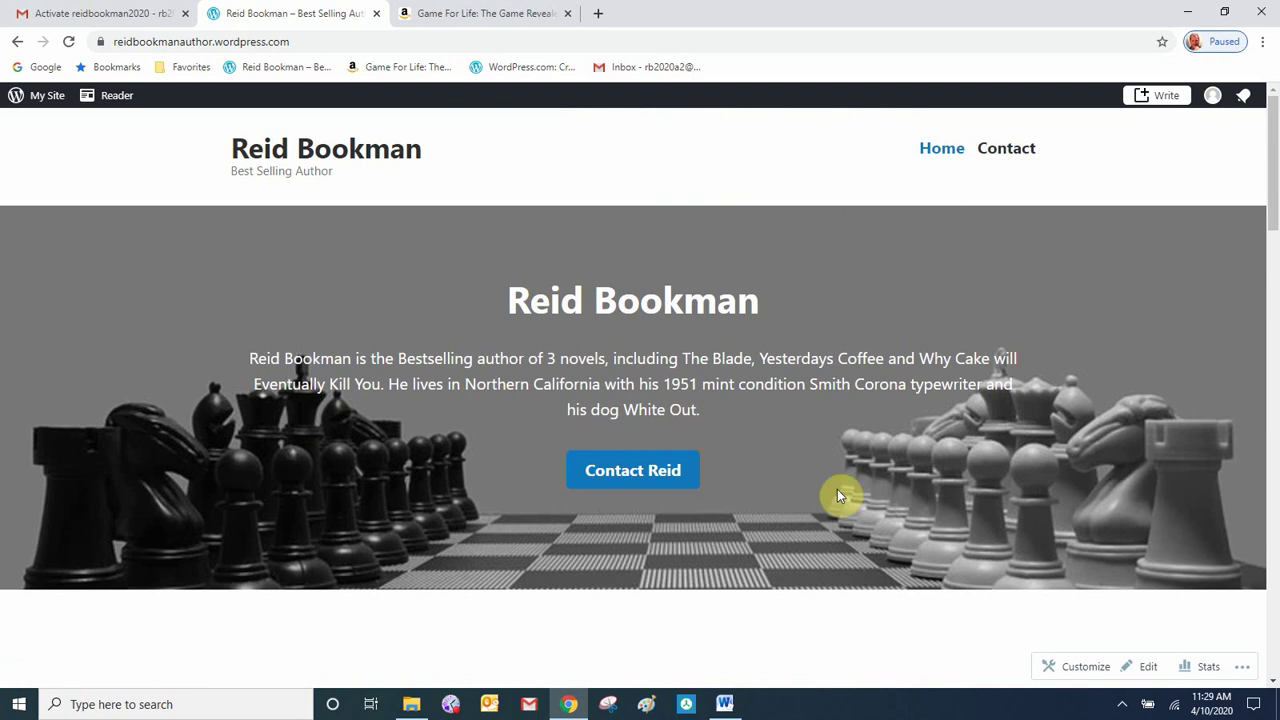
pyautogui.scroll(-2, 837, 489)
pyautogui.scroll(2, 837, 489)
pyautogui.scroll(-10, 837, 489)
pyautogui.scroll(-5, 839, 489)
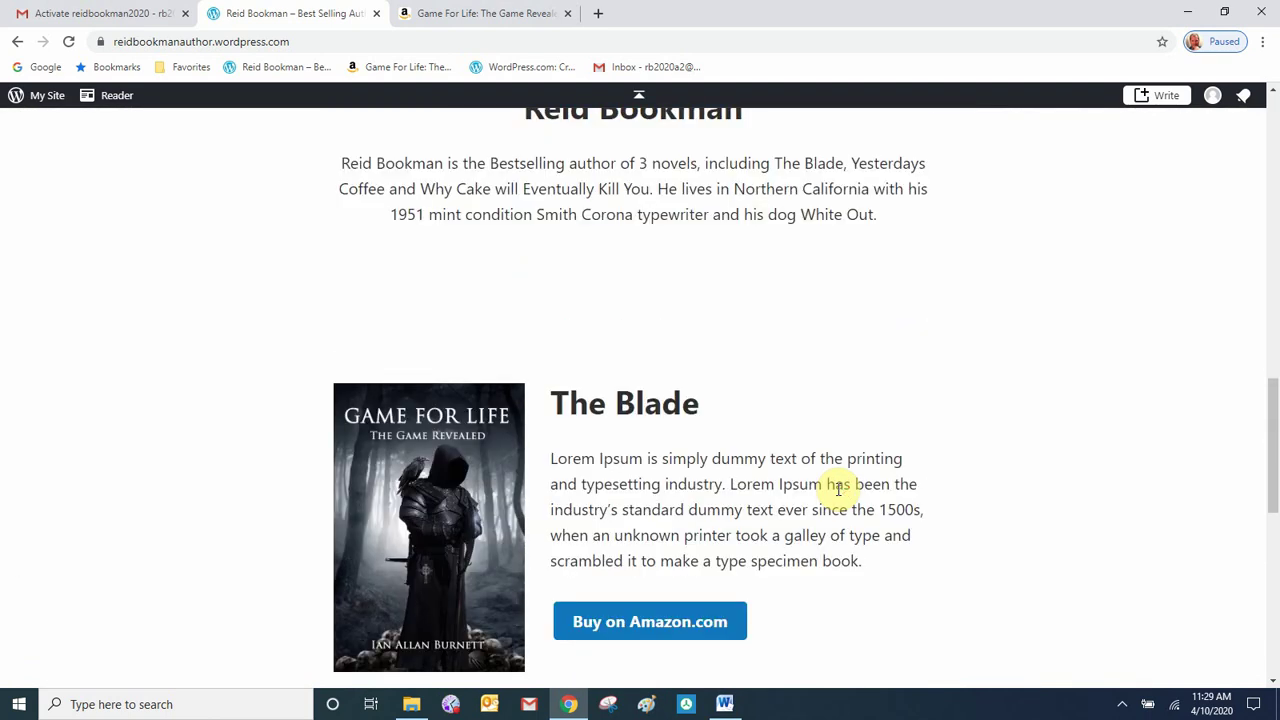
pyautogui.scroll(10, 839, 489)
pyautogui.scroll(5, 839, 489)
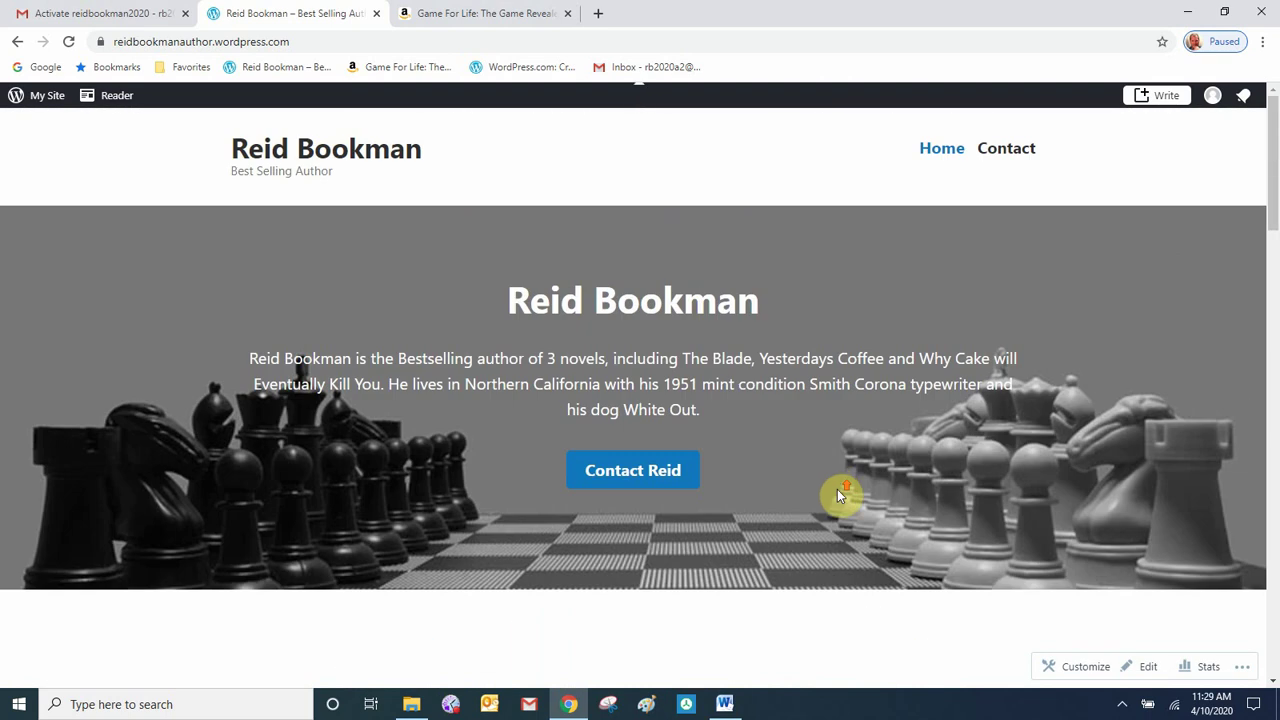
pyautogui.click(1025, 151)
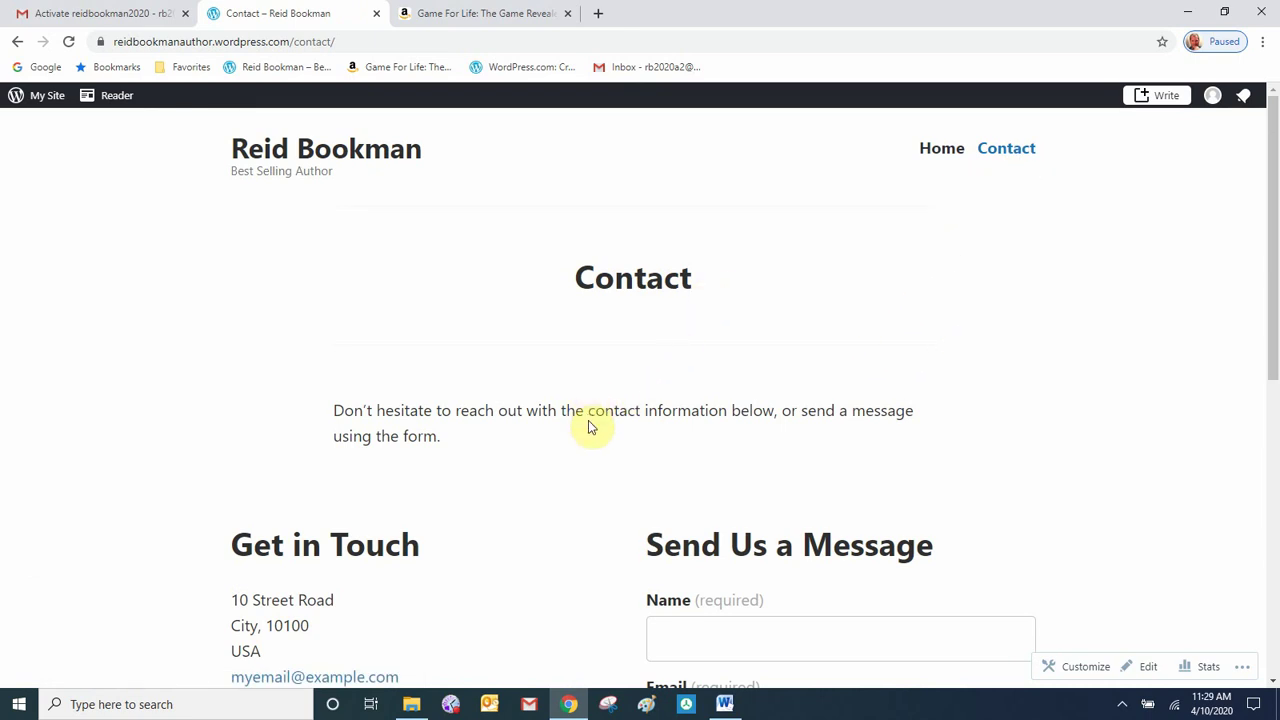
# - Review the live Contact page and open it in the block editor
pyautogui.scroll(-2, 590, 425)
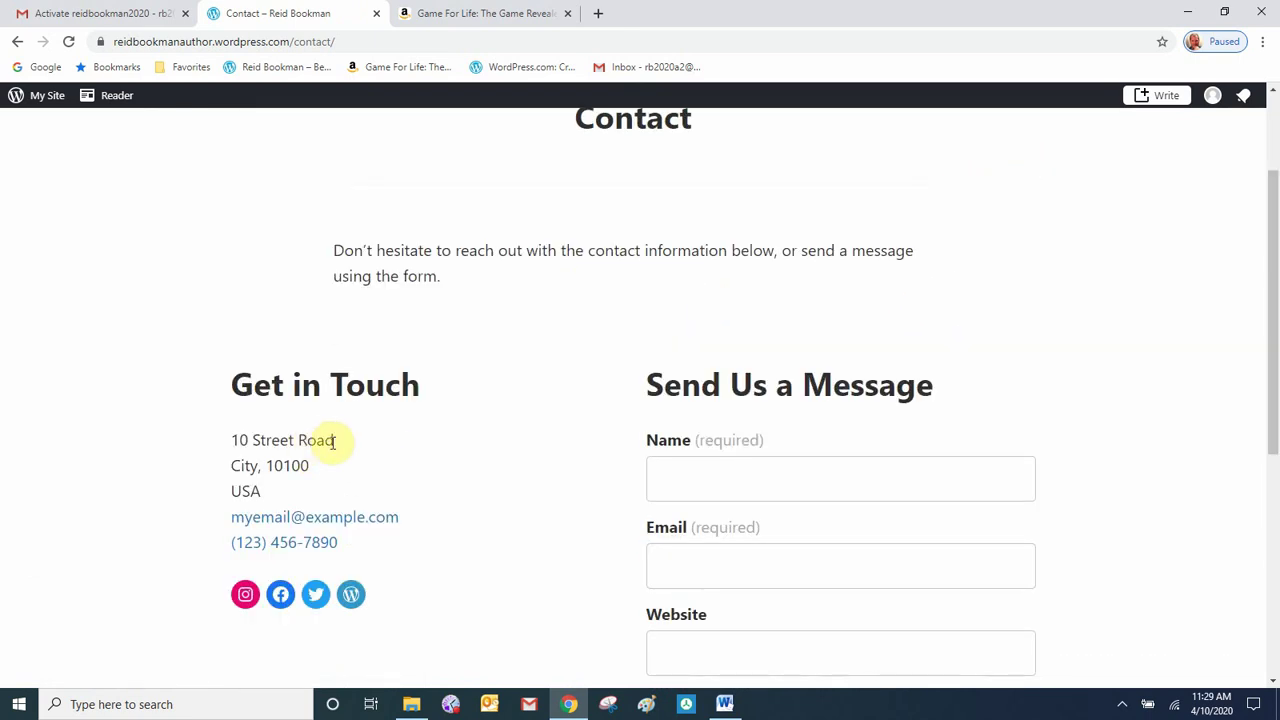
pyautogui.scroll(-2, 440, 520)
pyautogui.scroll(2, 452, 524)
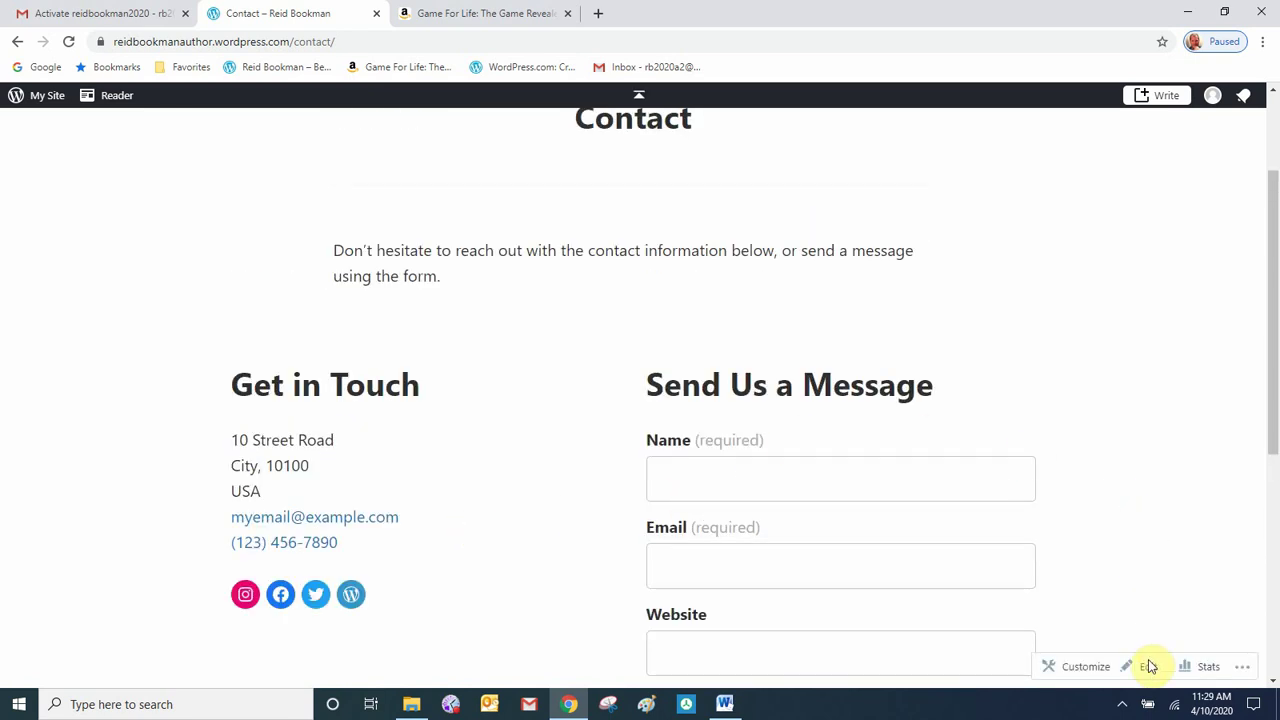
pyautogui.click(1146, 670)
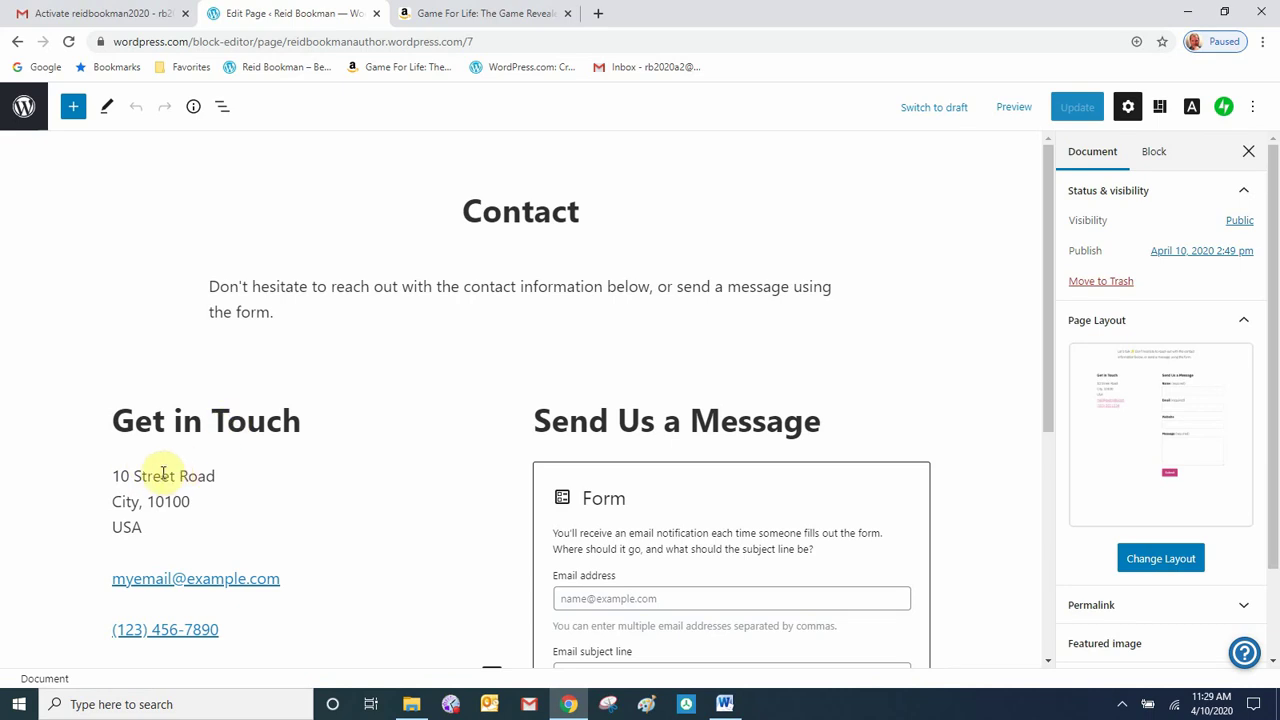
# - Delete the street address and remove the Address block from Get in Touch
pyautogui.click(160, 475)
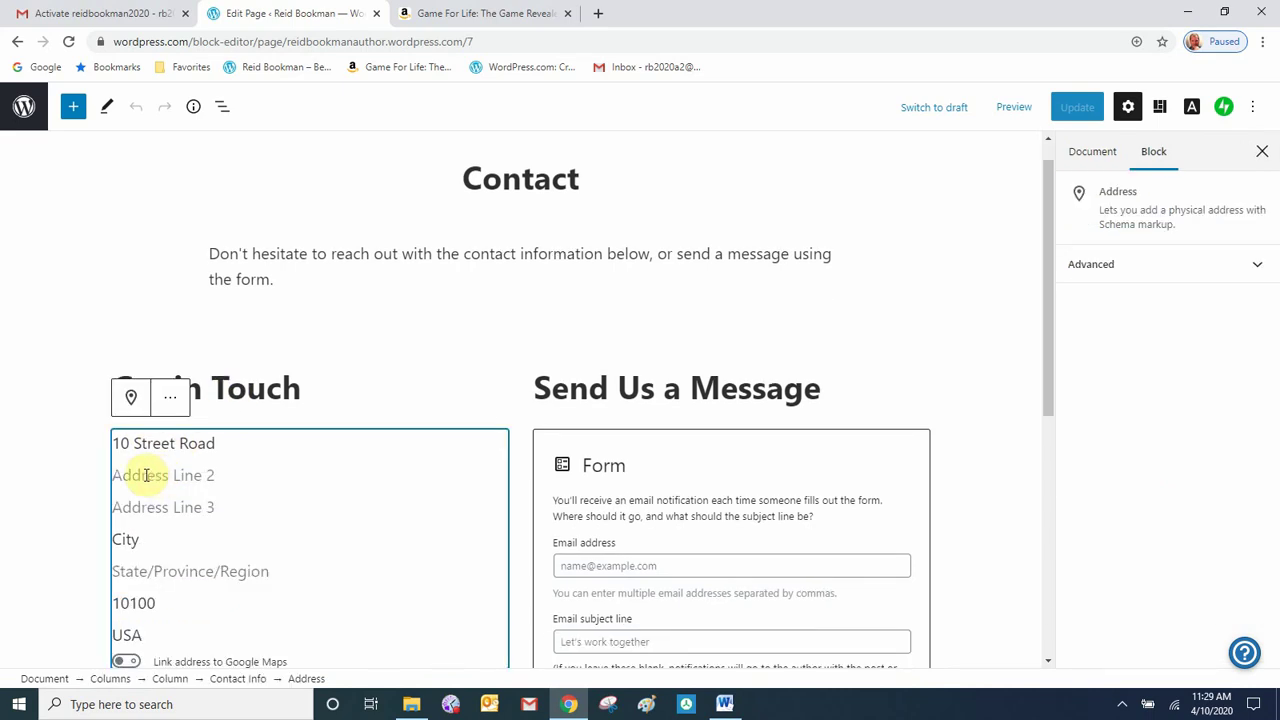
pyautogui.moveTo(106, 445); pyautogui.dragTo(220, 571)
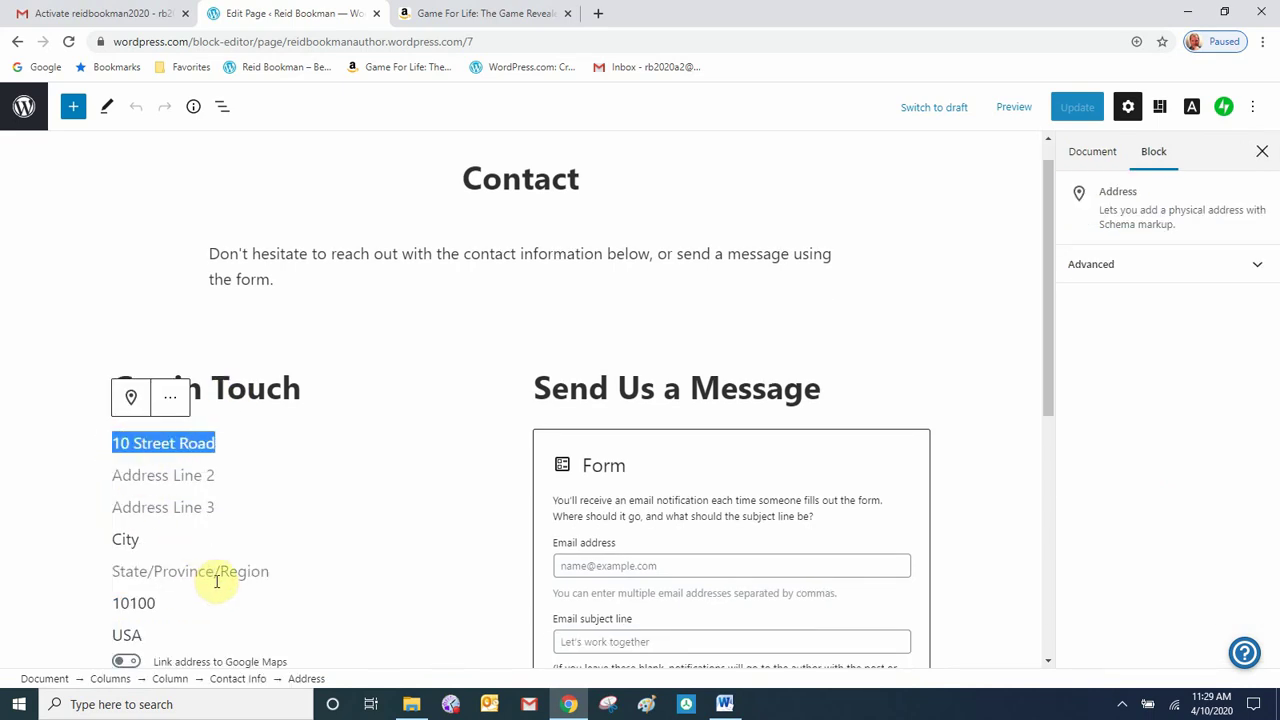
pyautogui.press('BackSpace')
pyautogui.click(172, 400)
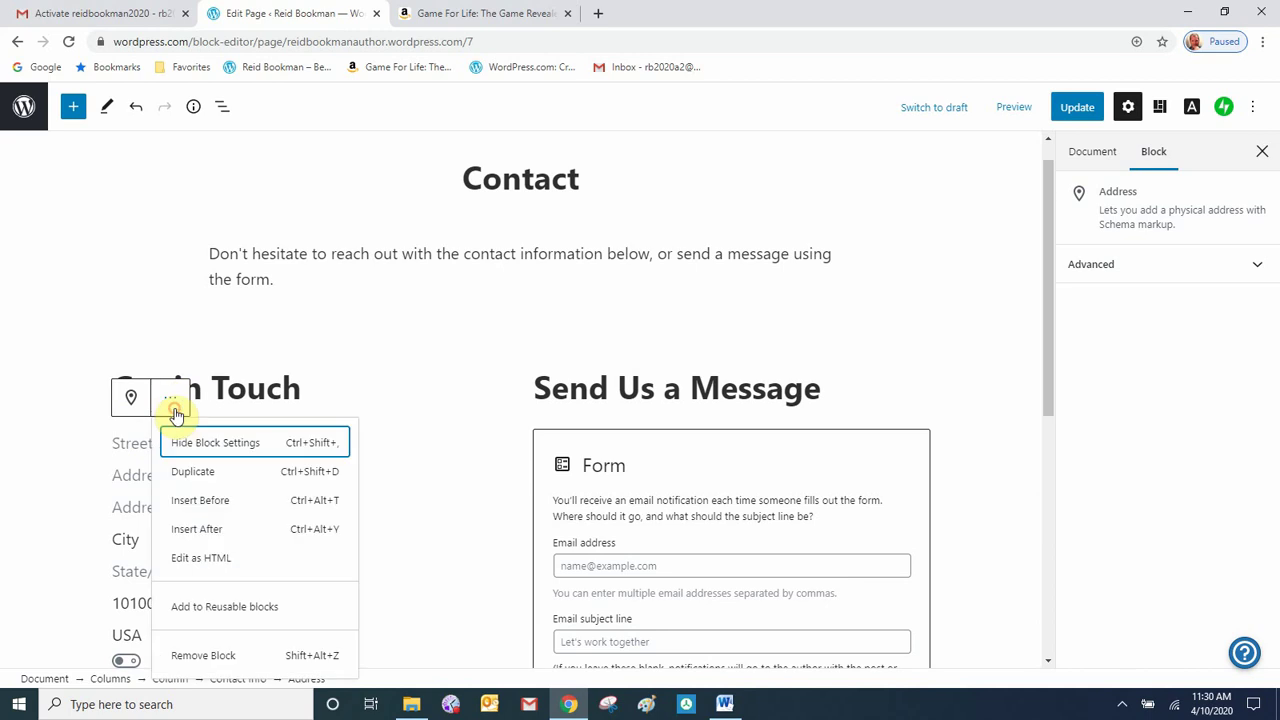
pyautogui.click(235, 655)
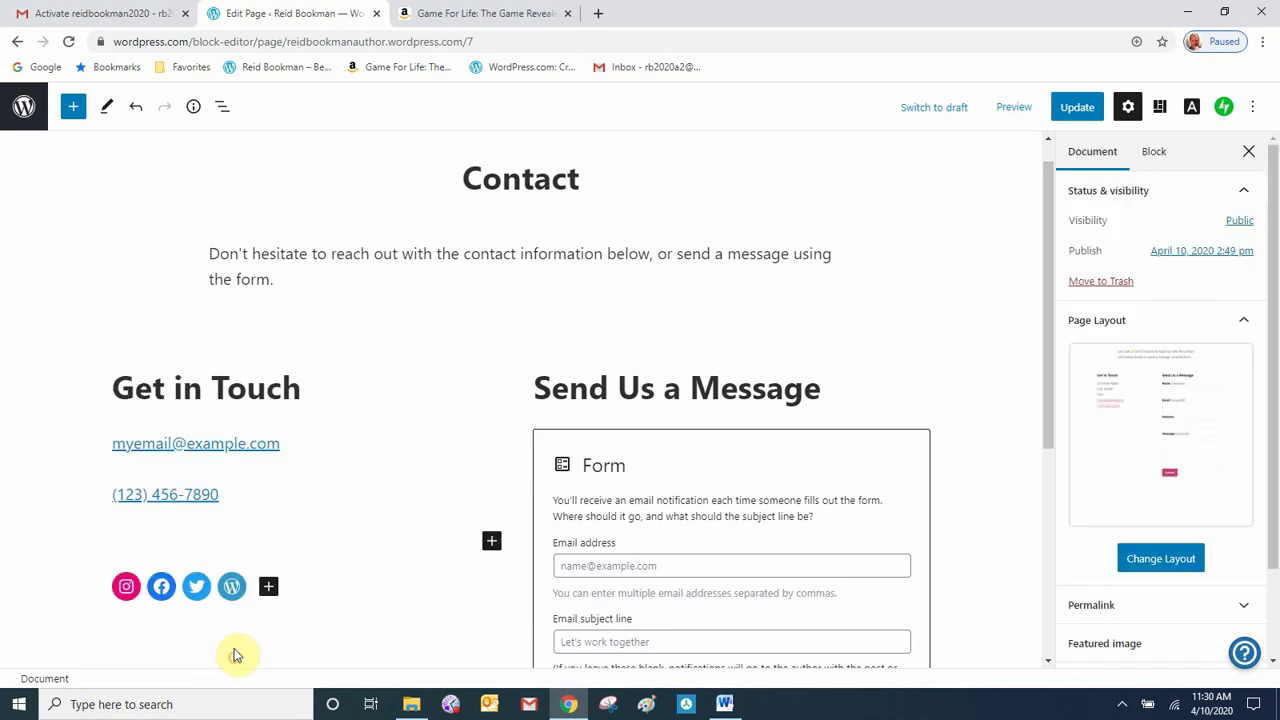
# - Look over the remaining email and phone entries and the Send Us a Message heading
pyautogui.click(220, 449)
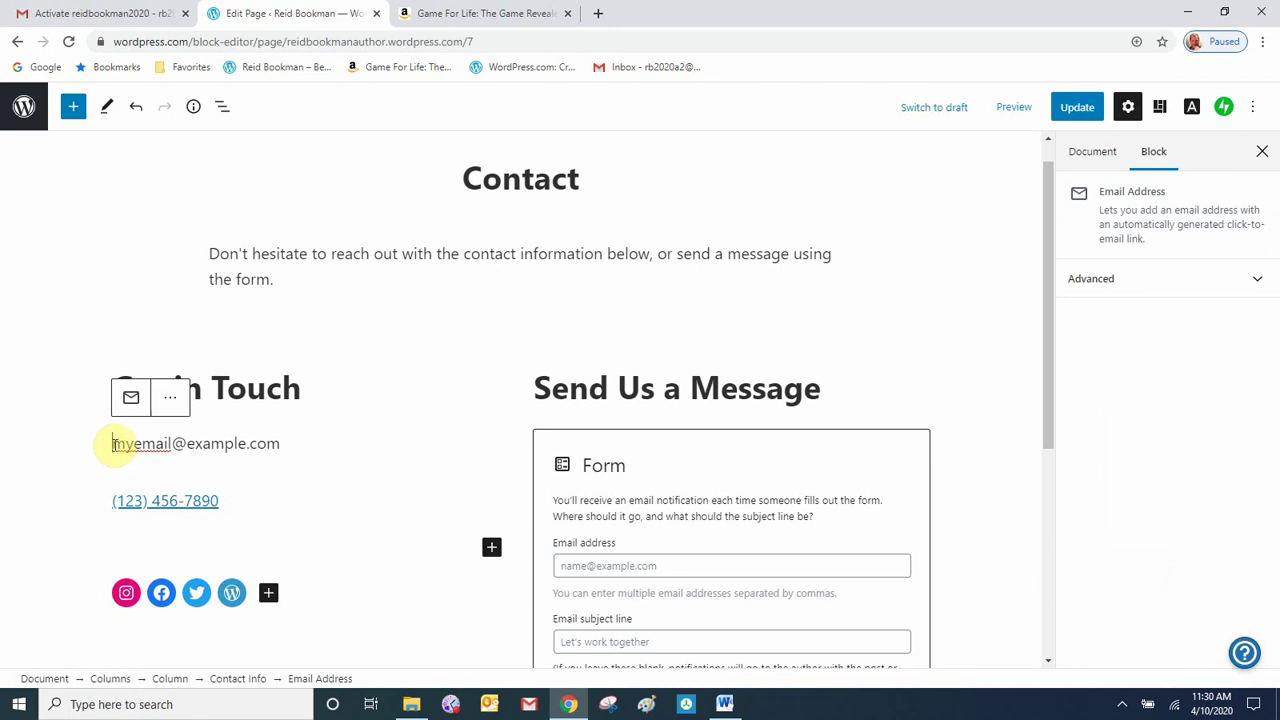
pyautogui.click(113, 444)
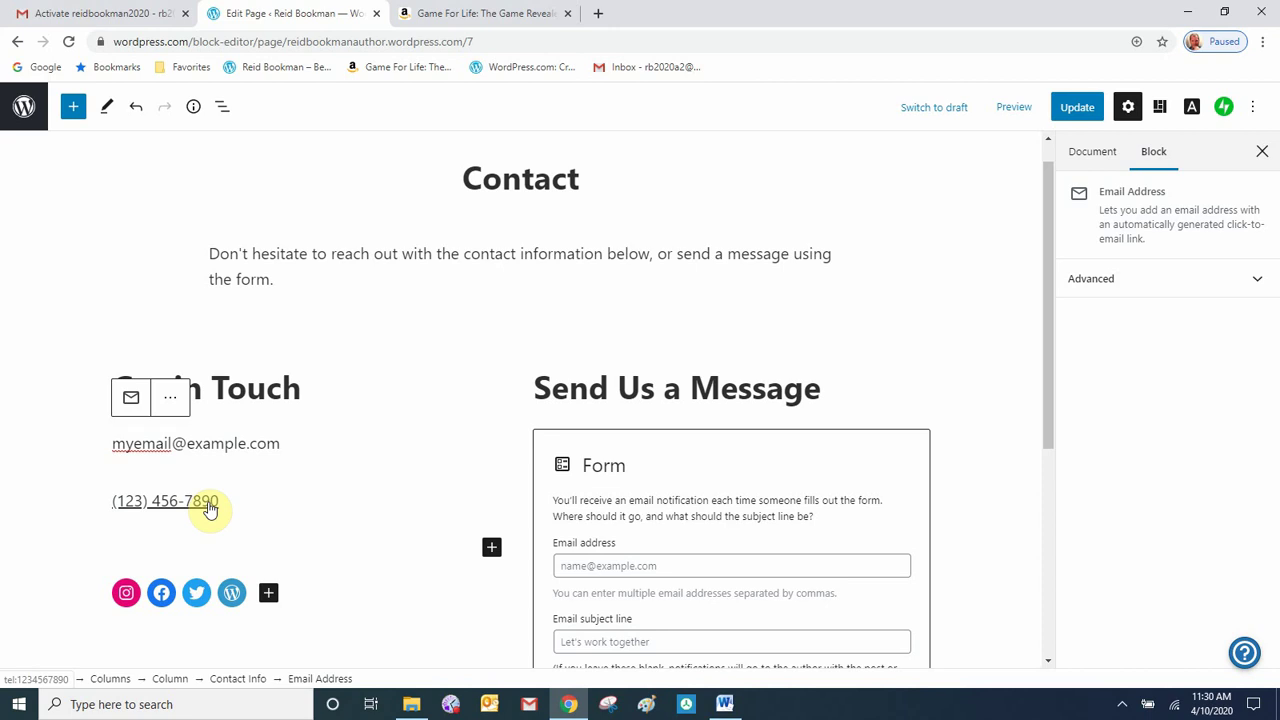
pyautogui.click(209, 501)
pyautogui.click(202, 494)
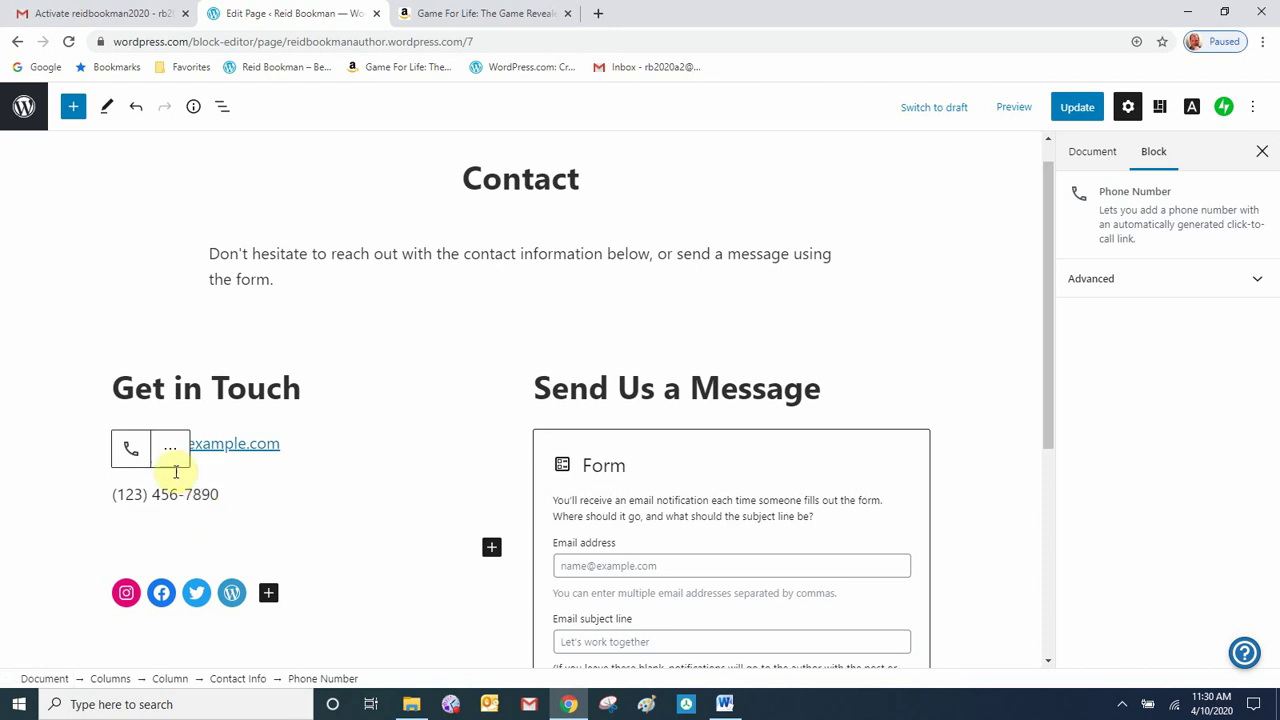
pyautogui.click(698, 392)
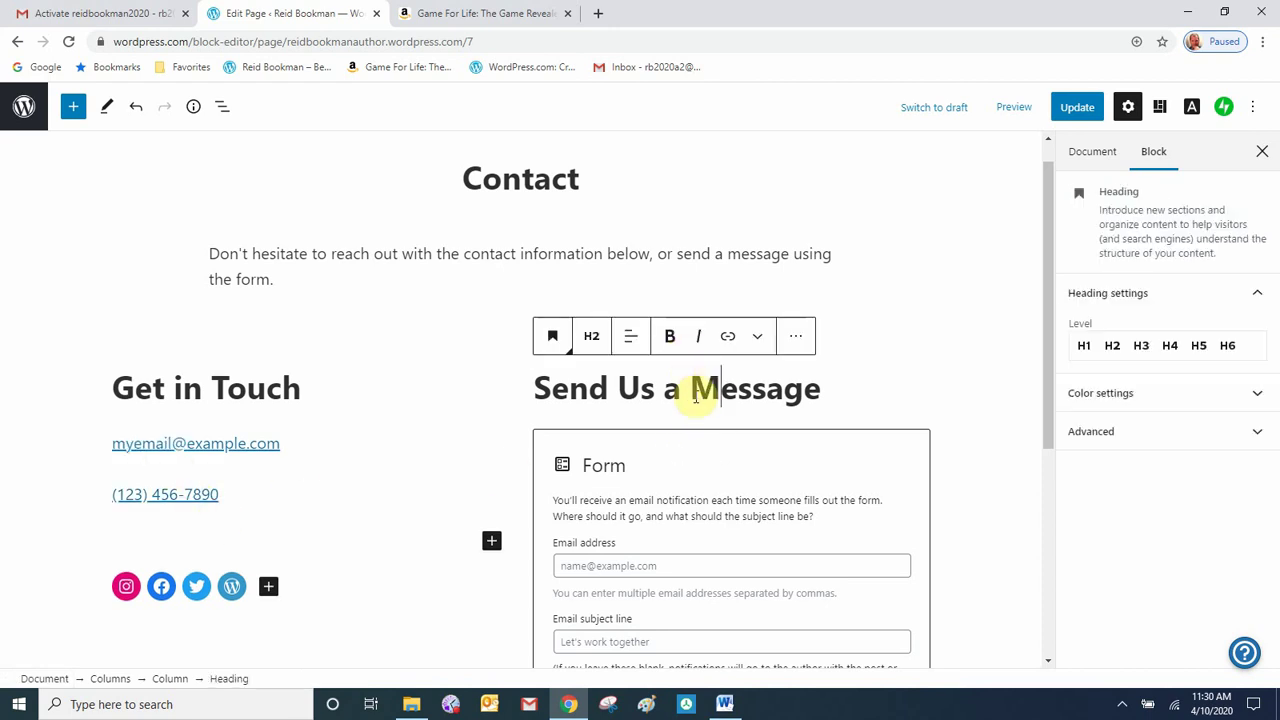
# - Add the form's default fields, remove Website to keep Name, Email, Message, then update the page
pyautogui.scroll(-2, 698, 400)
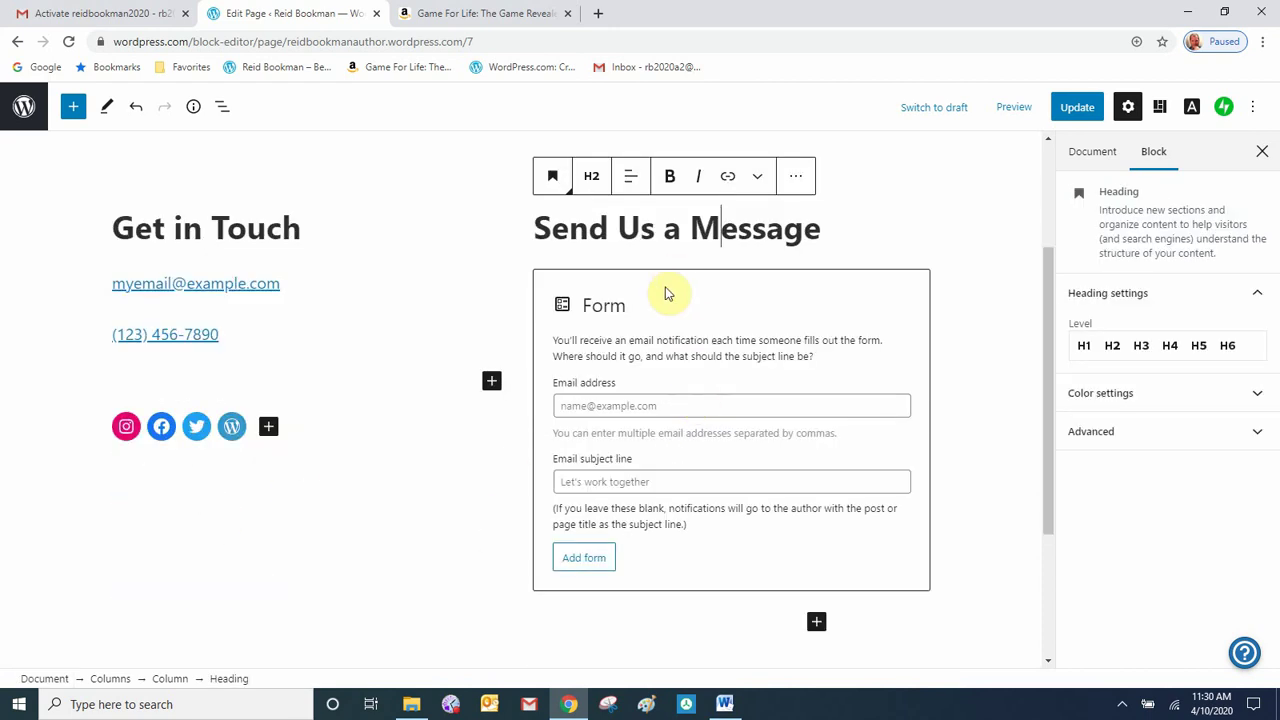
pyautogui.click(660, 354)
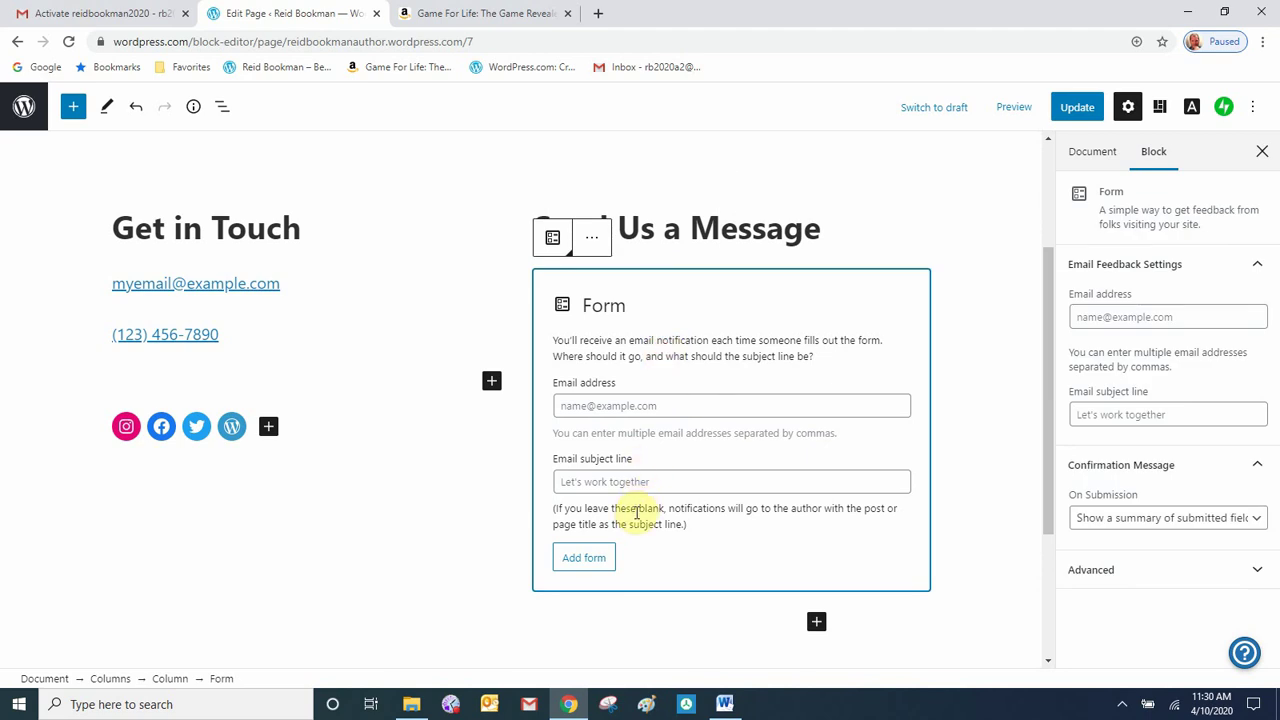
pyautogui.click(586, 557)
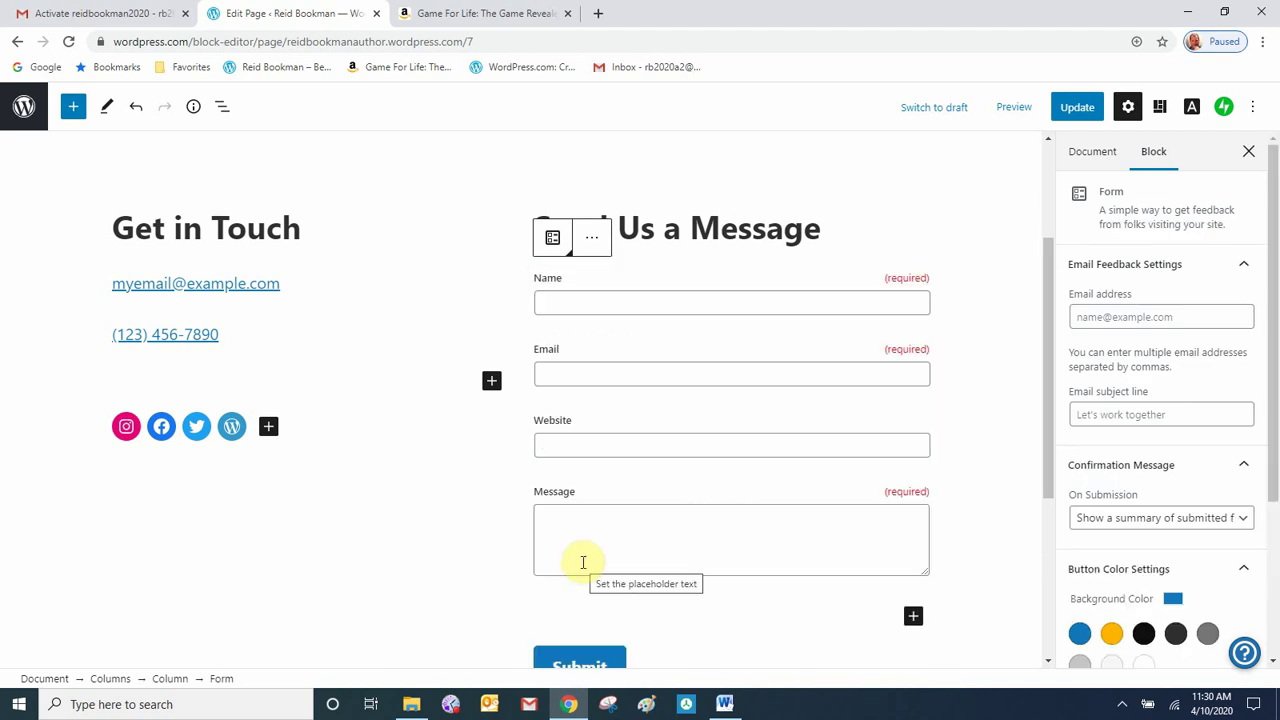
pyautogui.click(617, 228)
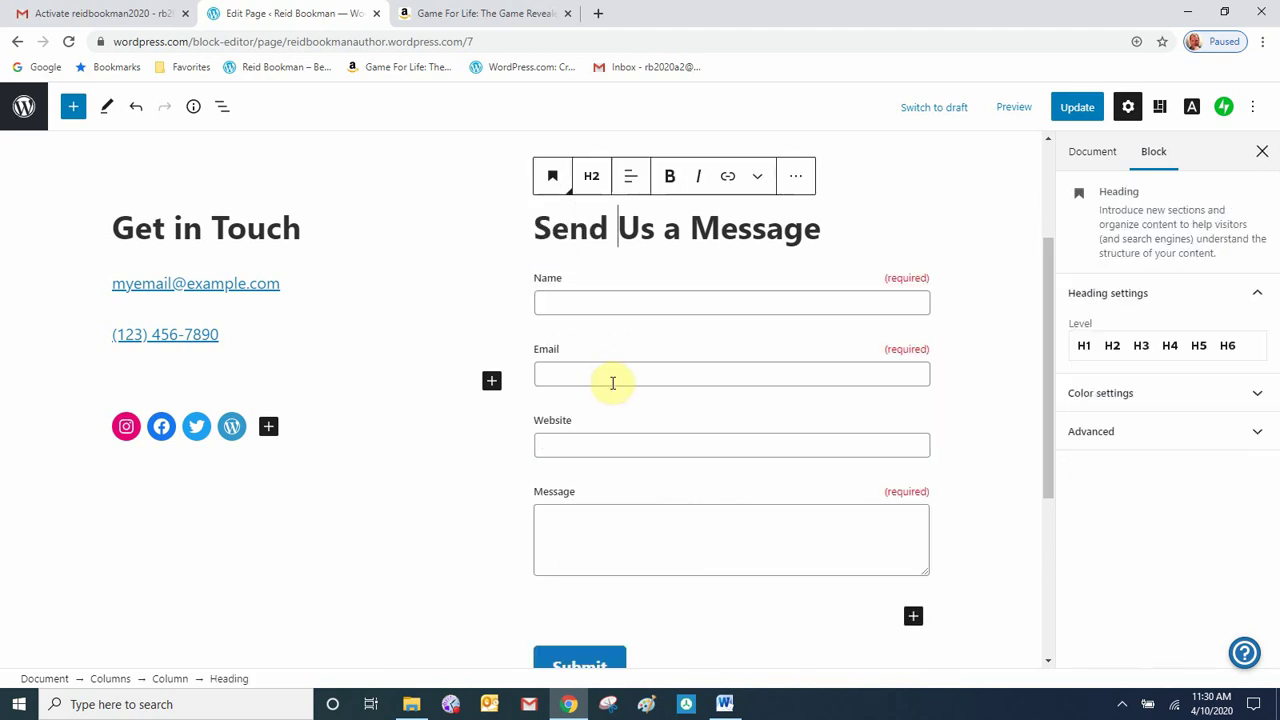
pyautogui.click(672, 445)
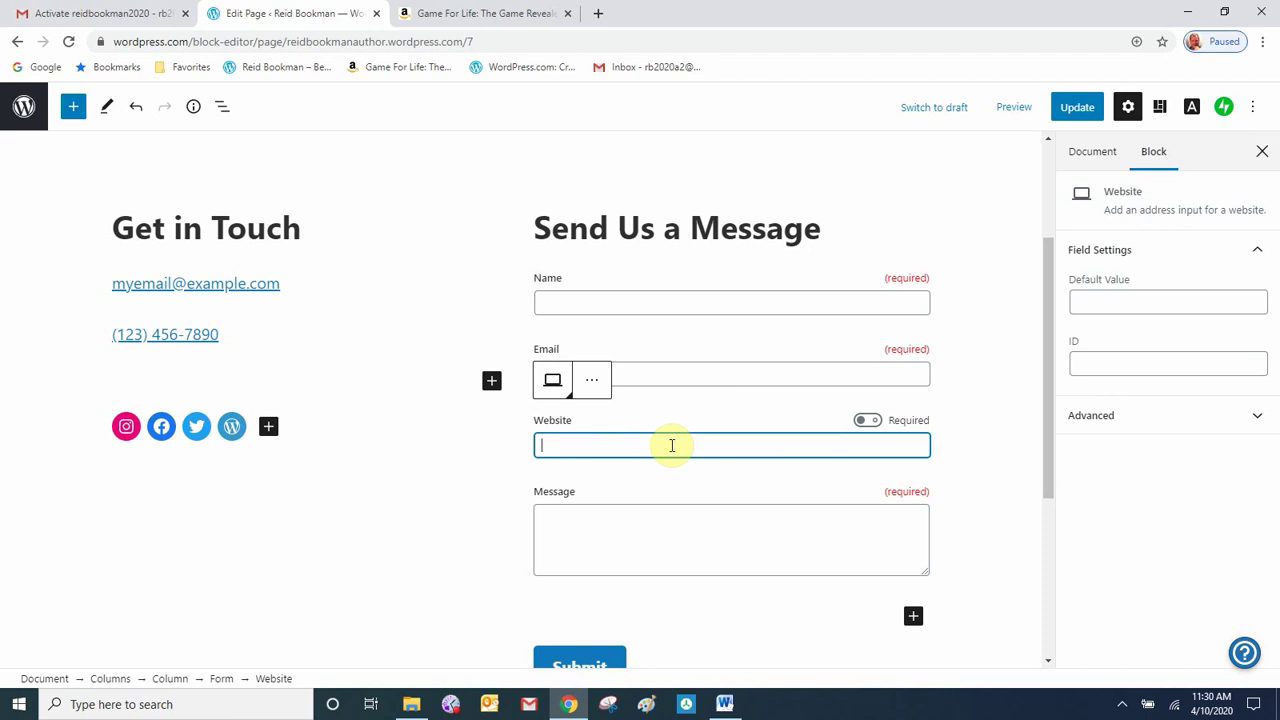
pyautogui.click(590, 380)
pyautogui.click(624, 560)
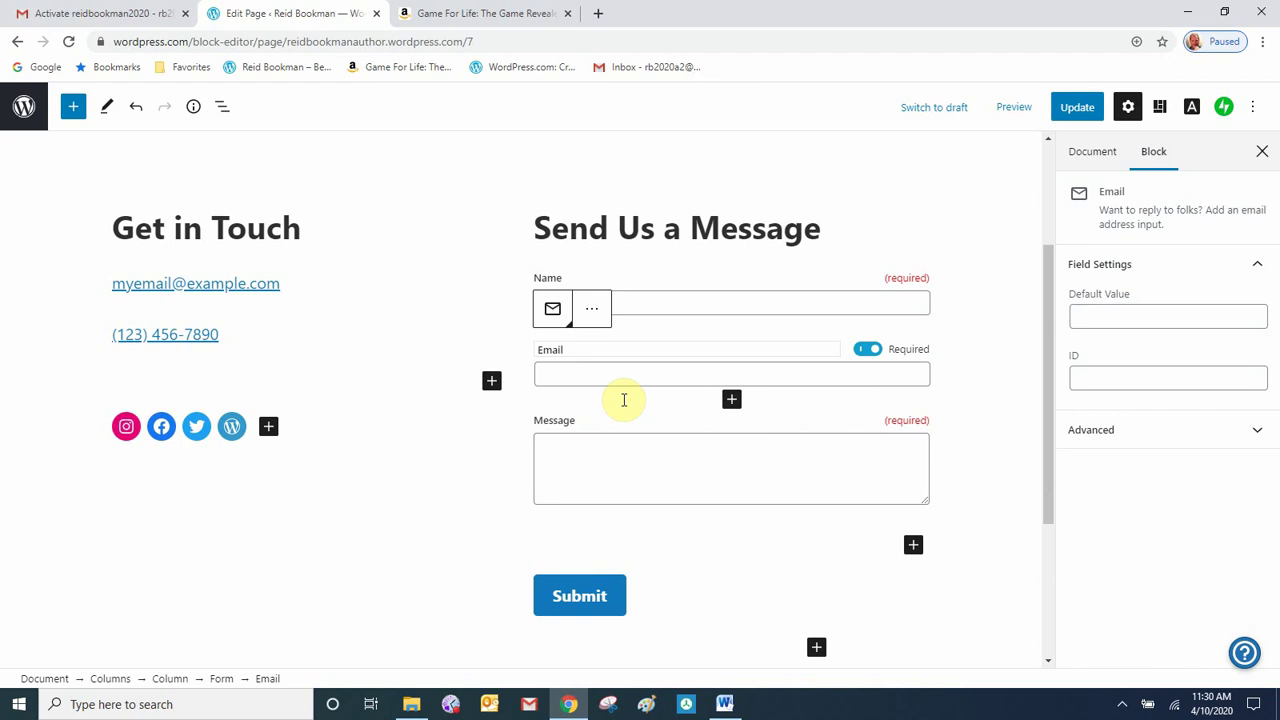
pyautogui.click(1083, 110)
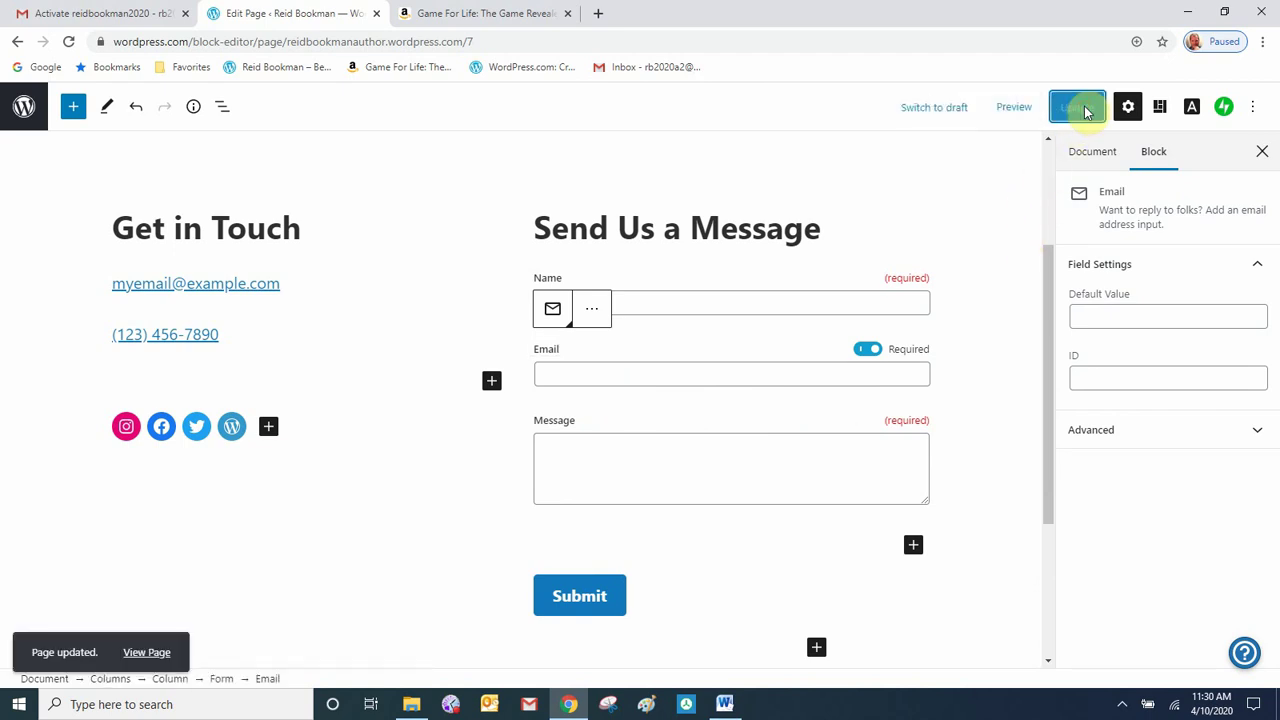
pyautogui.click(148, 655)
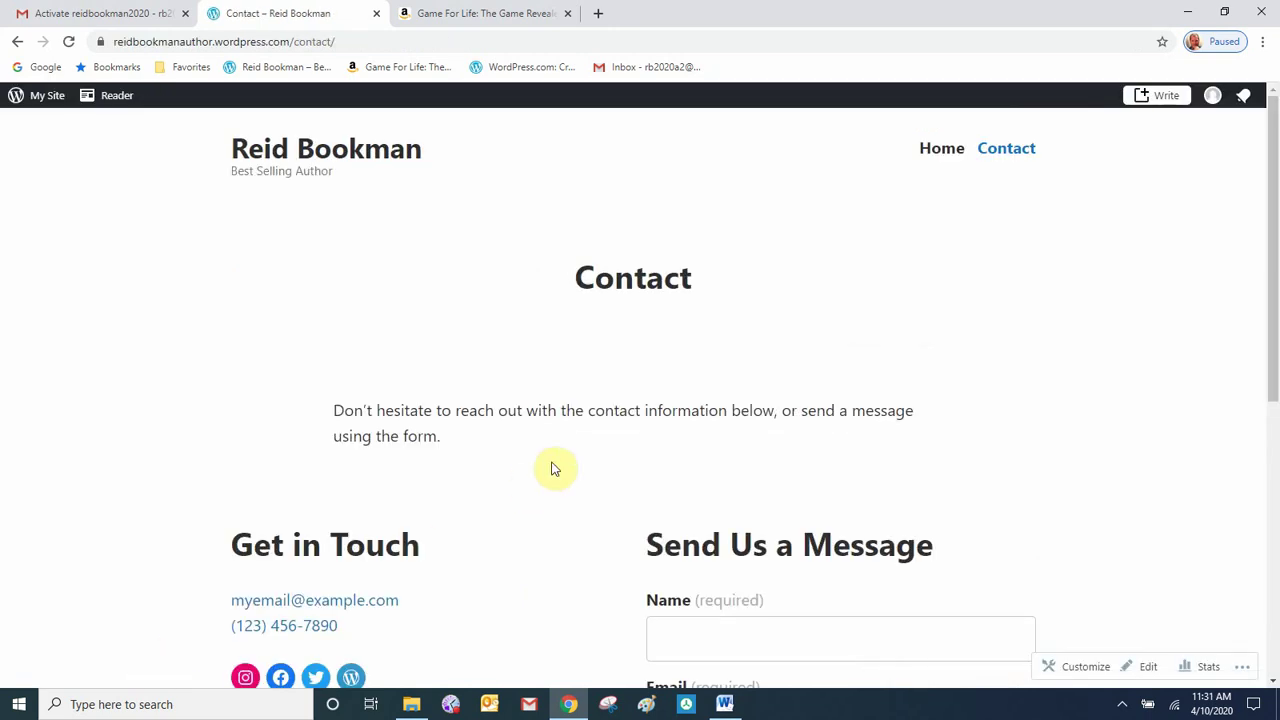
# - Confirm the live form shows only Name, Email and Message, then return to Home
pyautogui.scroll(-3, 555, 469)
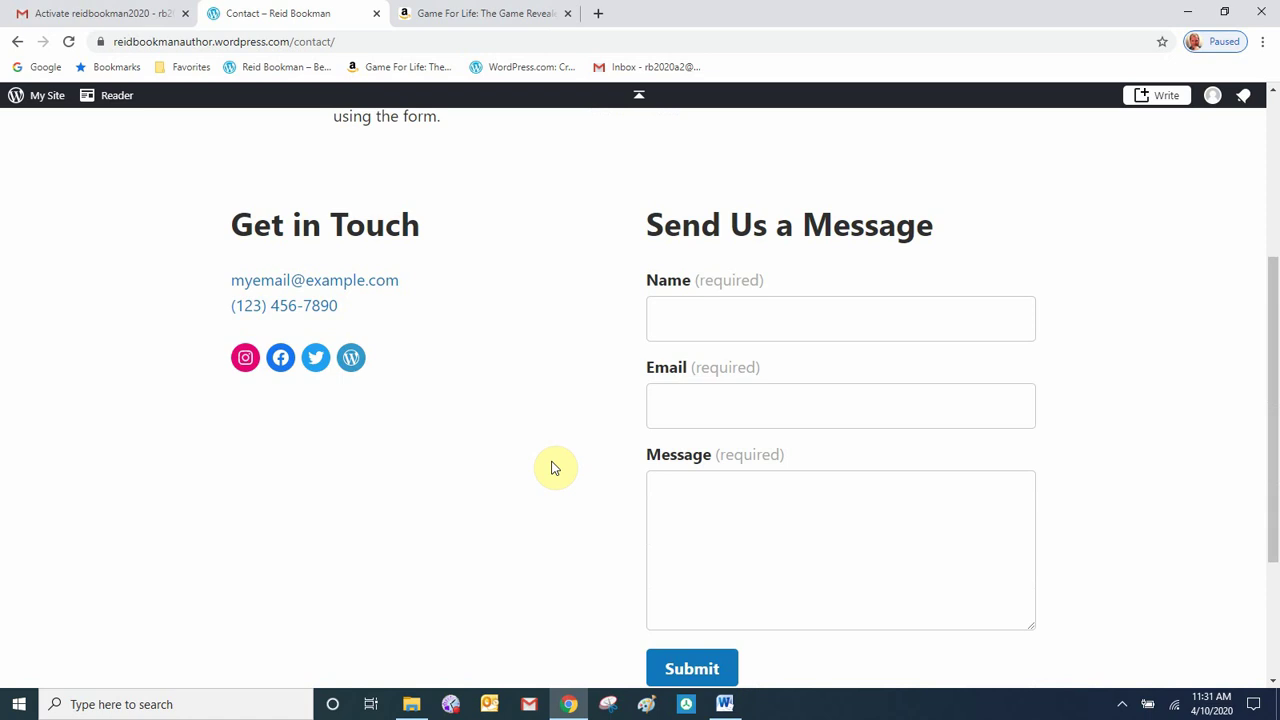
pyautogui.scroll(3, 780, 300)
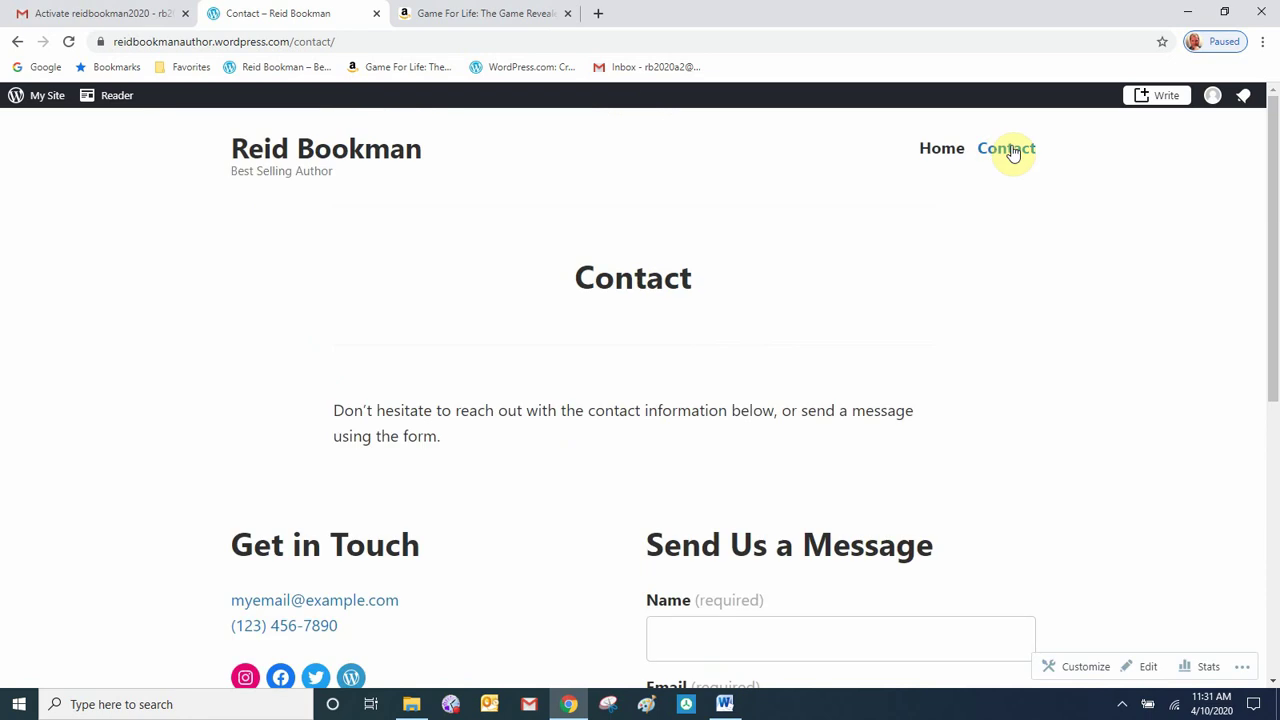
pyautogui.click(941, 150)
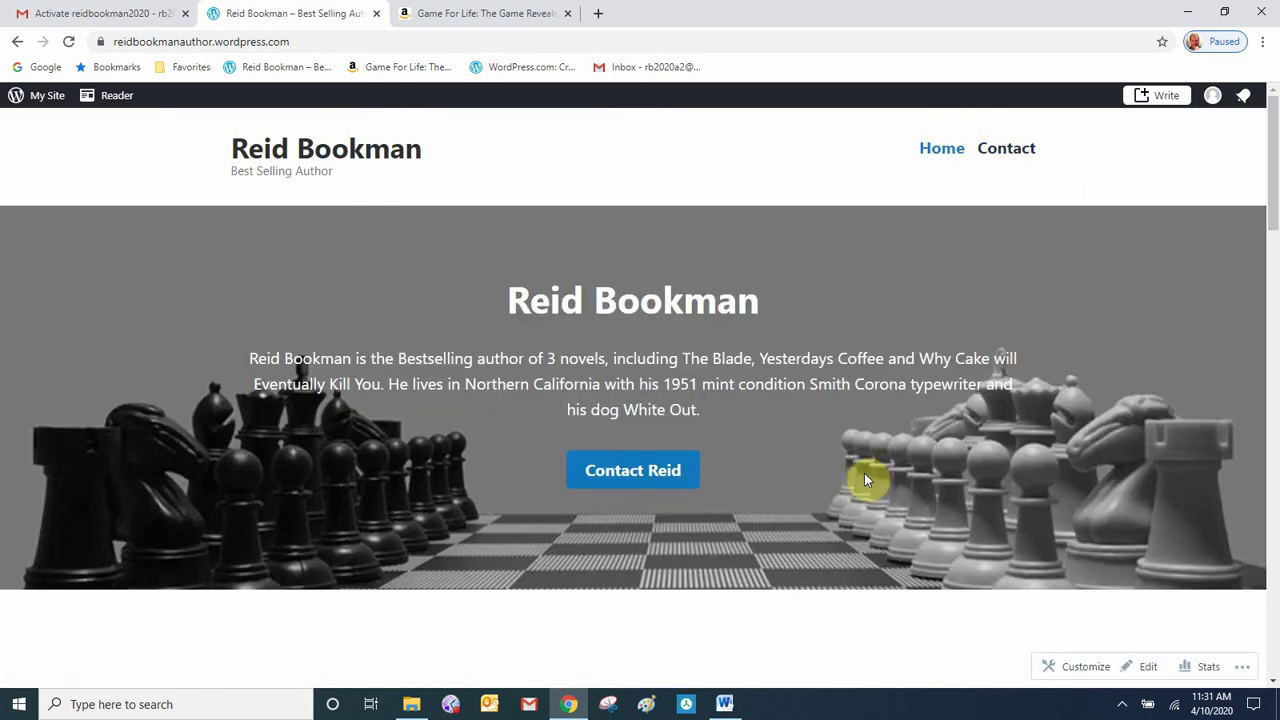
pyautogui.scroll(-2, 864, 473)
pyautogui.scroll(2, 864, 473)
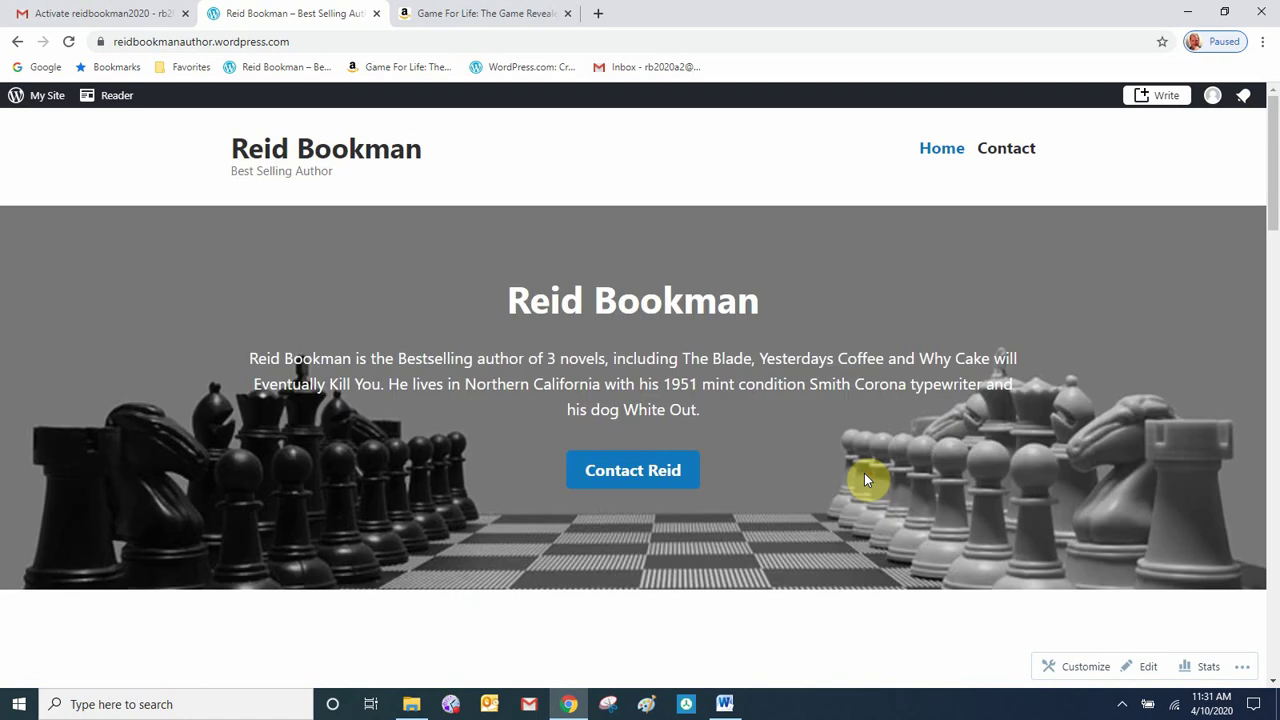